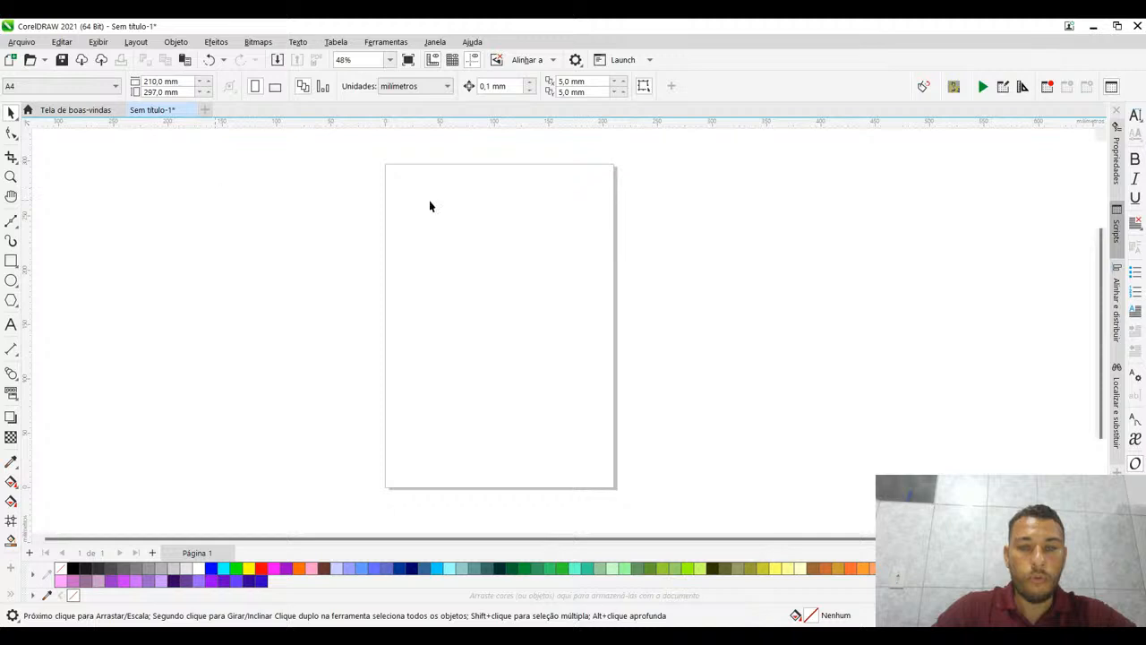
pyautogui.moveTo(476, 194); pyautogui.dragTo(473, 186)
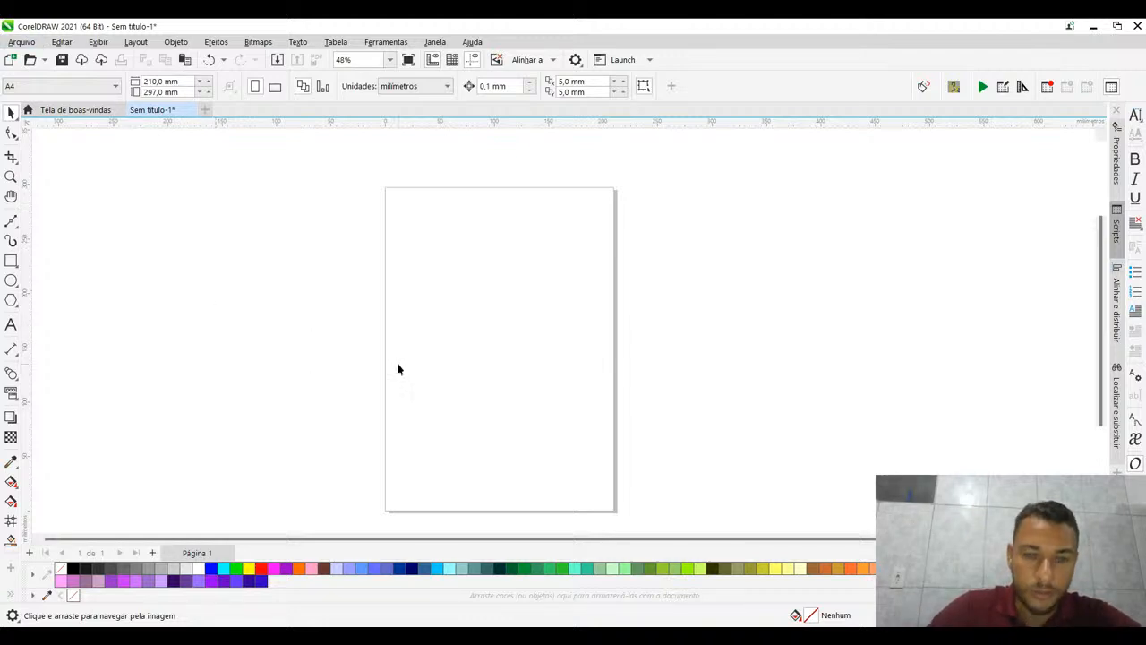
pyautogui.moveTo(266, 230); pyautogui.dragTo(501, 417)
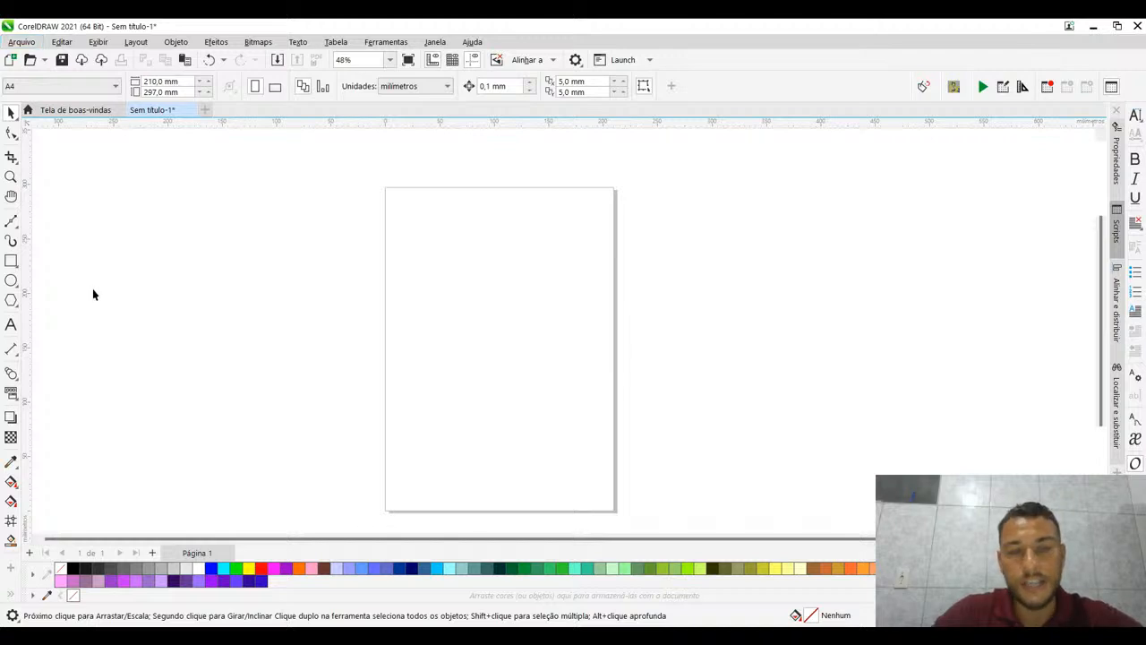
pyautogui.doubleClick(382, 251)
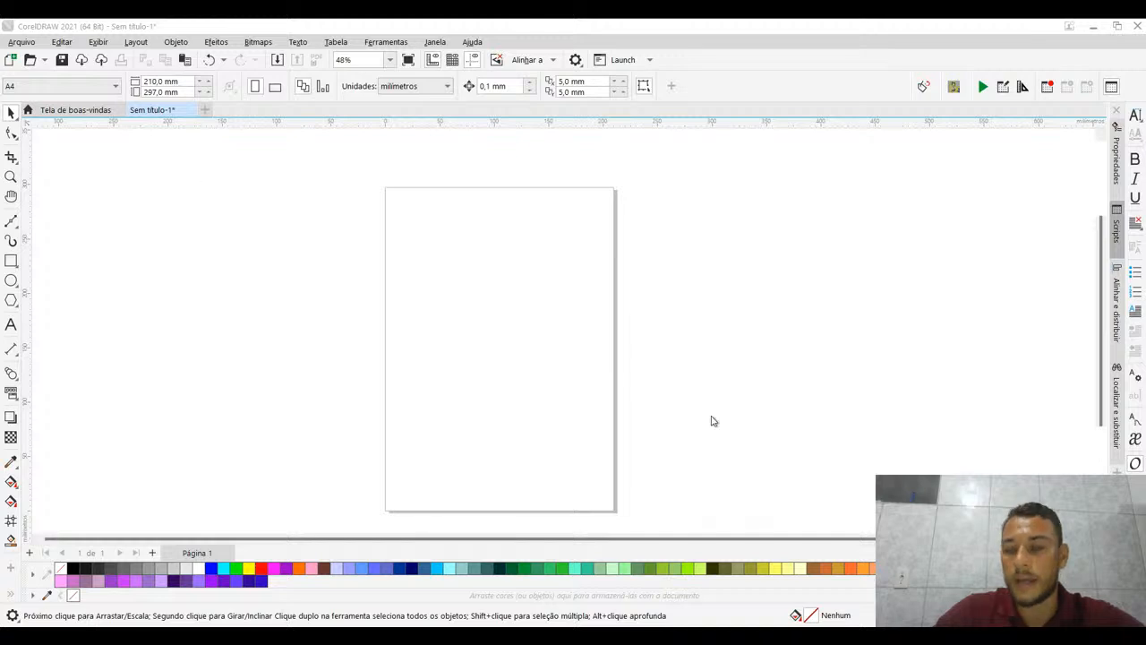
# - Place the imported image WhatsApp Image 2024-04-14 at 7.50.14 PM.jpeg near the middle of the page at its original size
pyautogui.click(576, 330)
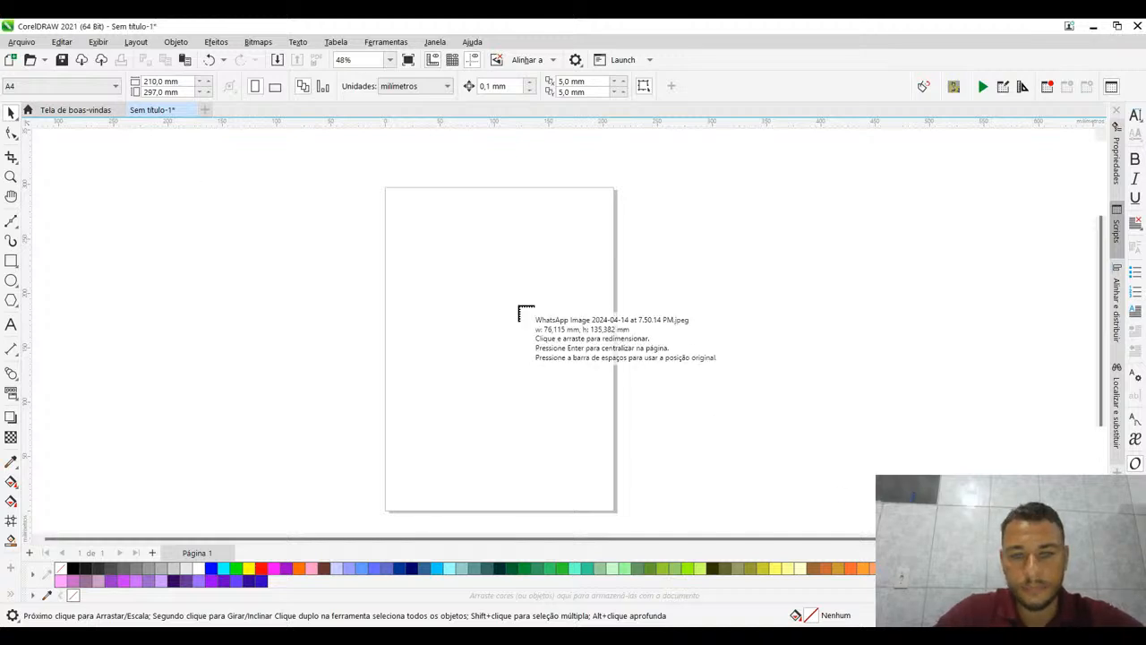
pyautogui.click(455, 286)
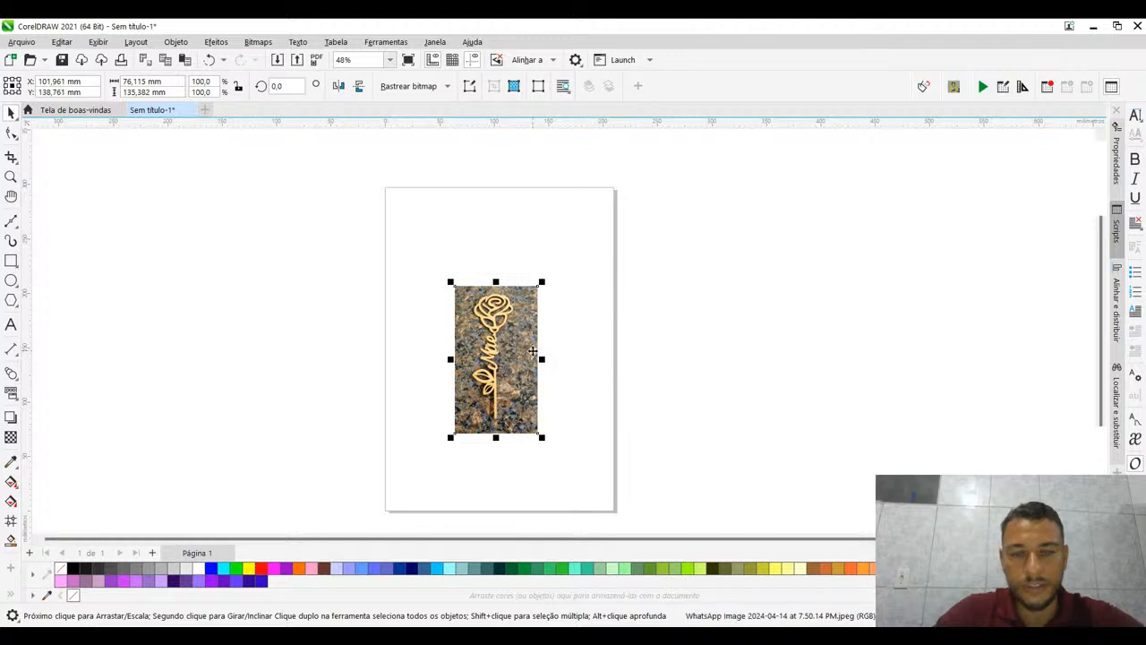
pyautogui.scroll(1, 532, 352)
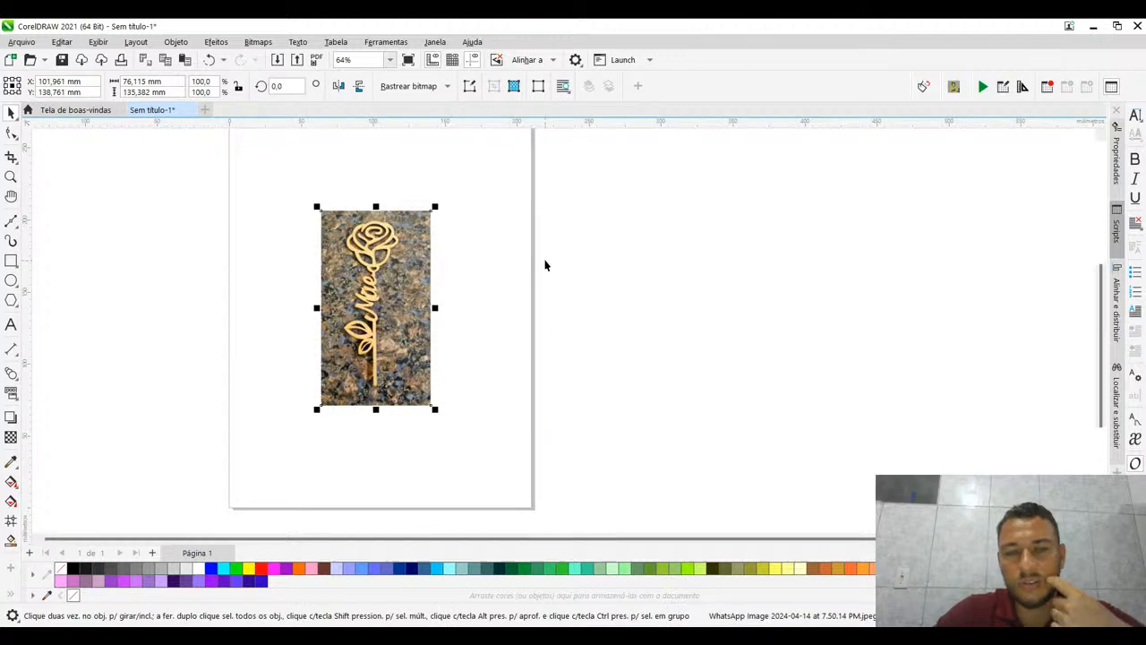
pyautogui.moveTo(547, 264); pyautogui.dragTo(650, 244)
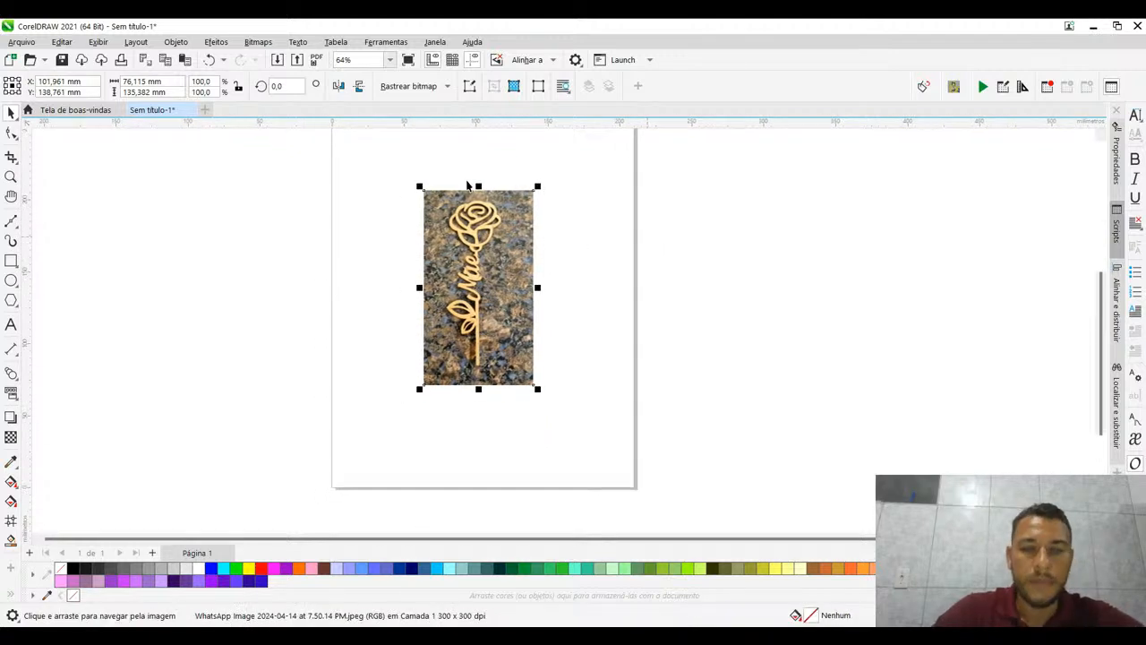
pyautogui.scroll(2, 451, 188)
pyautogui.scroll(1, 457, 197)
pyautogui.scroll(-2, 430, 170)
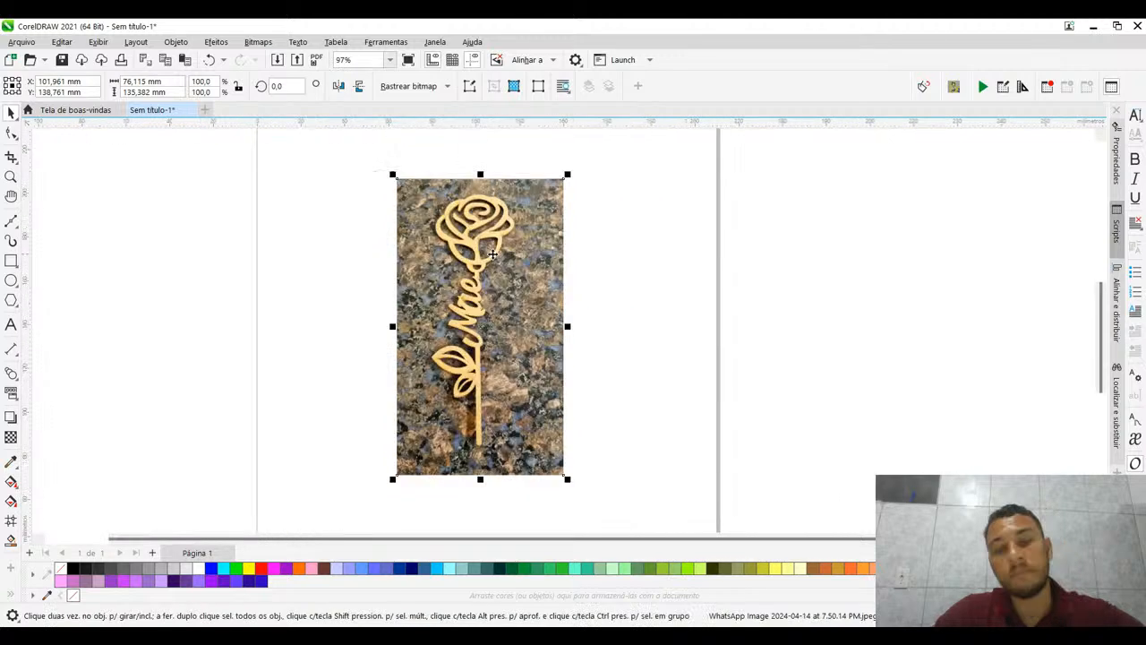
# - Move the rose photo off the page to its right side, centred at about X 280 mm, Y 162 mm
pyautogui.moveTo(421, 228)
pyautogui.mouseDown()
pyautogui.moveTo(384, 224)
pyautogui.moveTo(427, 236)
pyautogui.moveTo(419, 231)
pyautogui.mouseUp()
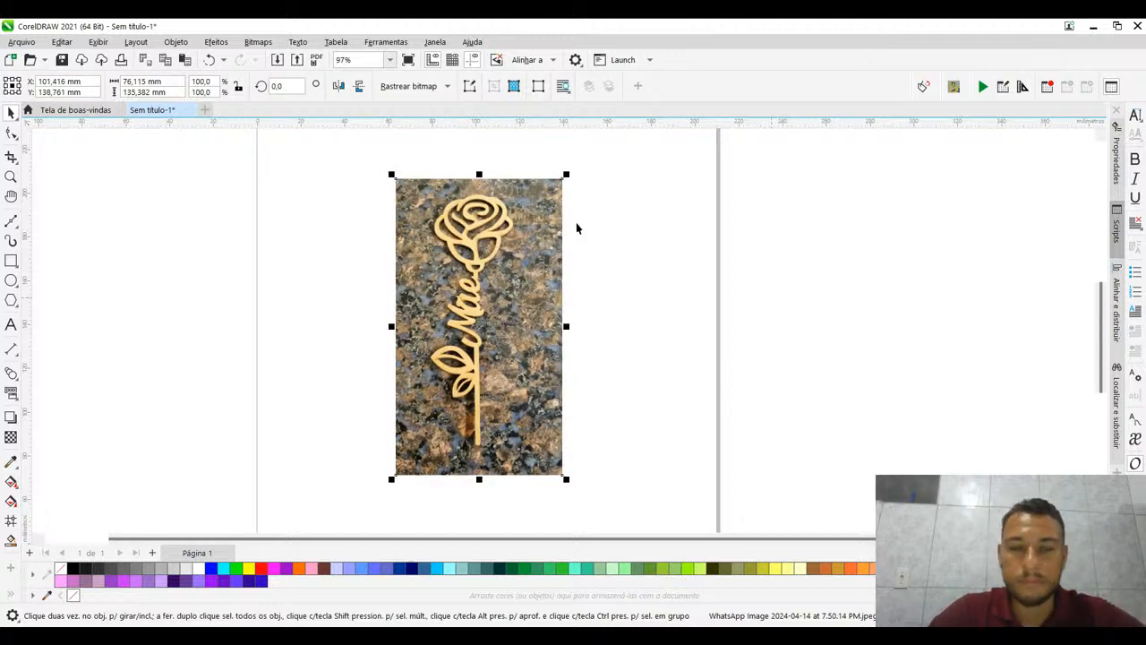
pyautogui.click(666, 216)
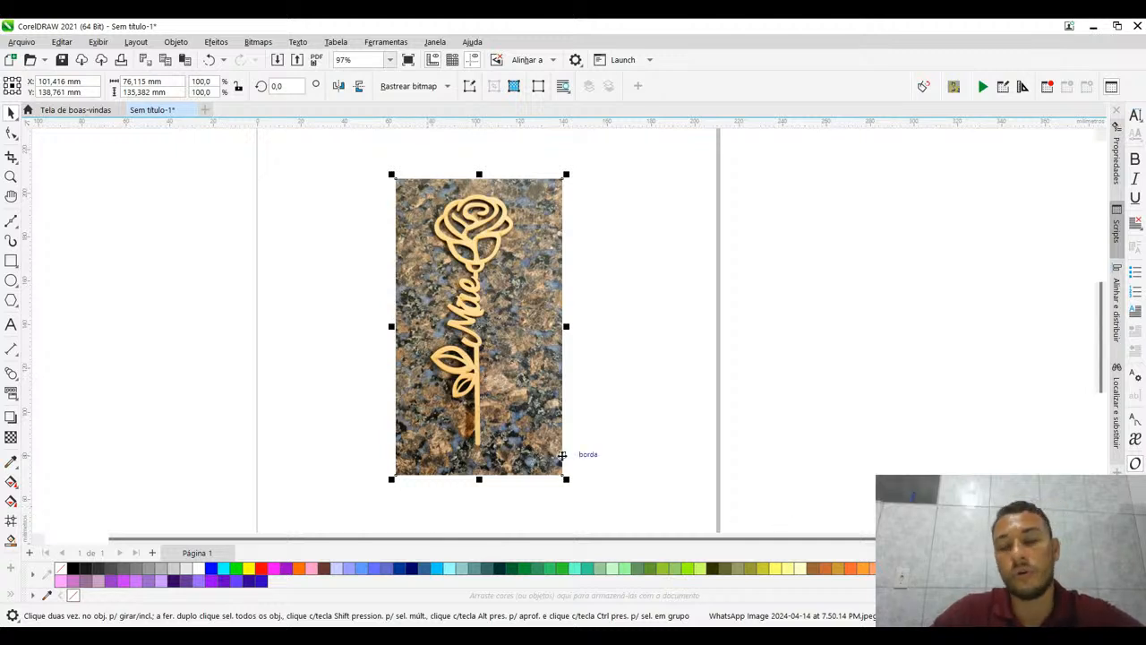
pyautogui.click(660, 351)
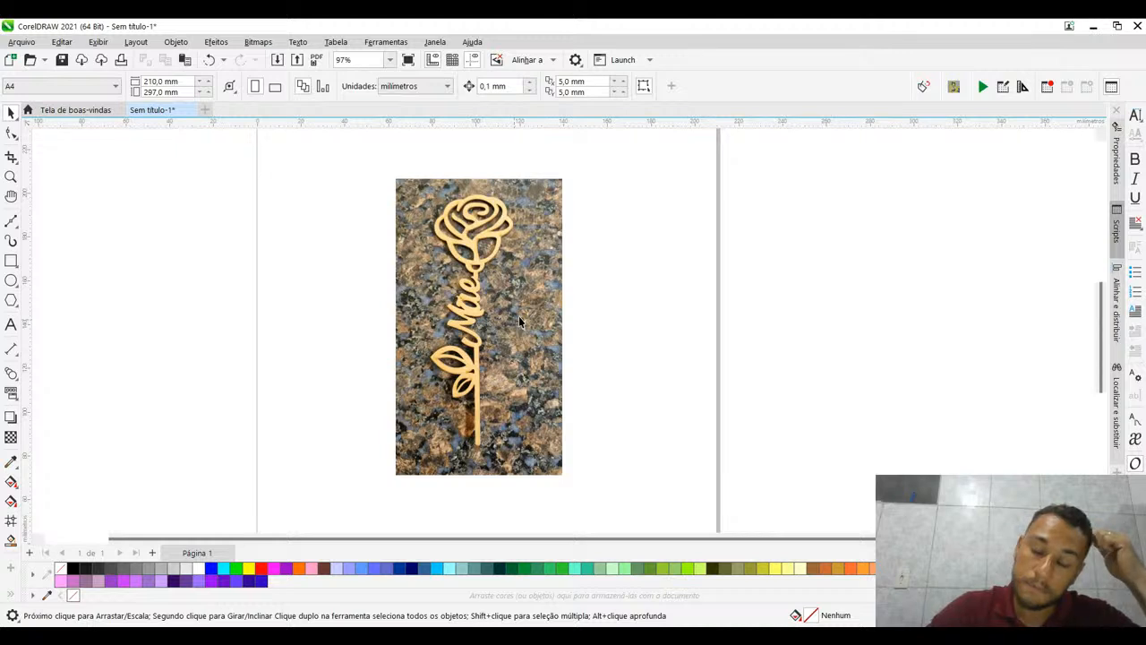
pyautogui.click(478, 249)
pyautogui.moveTo(477, 250); pyautogui.dragTo(802, 241)
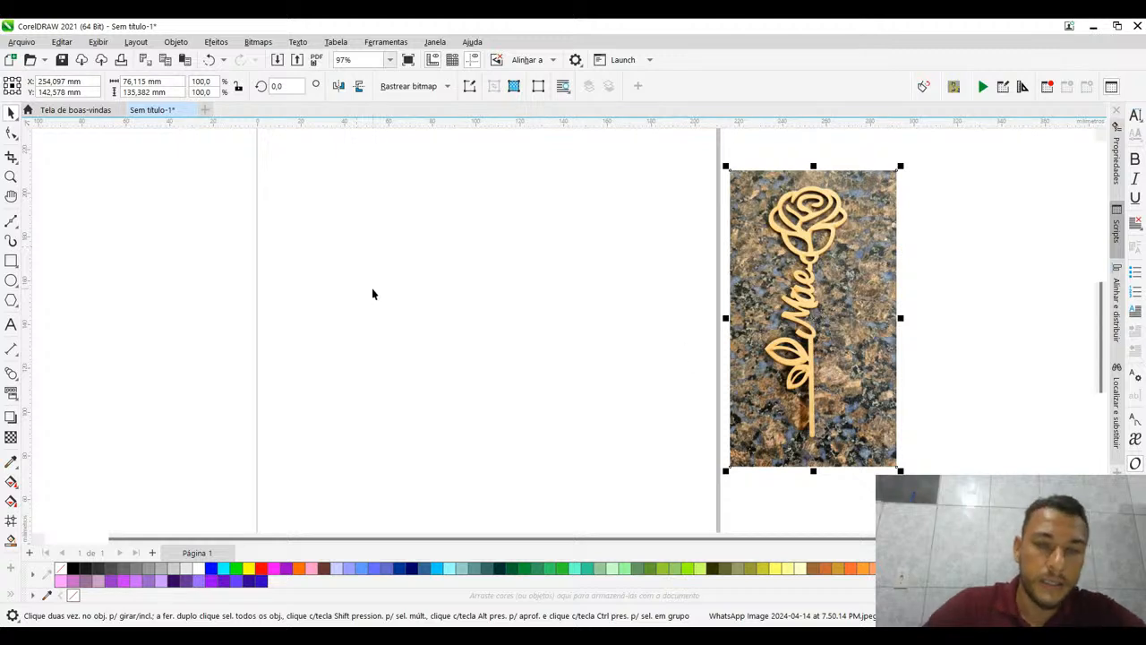
pyautogui.click(372, 289)
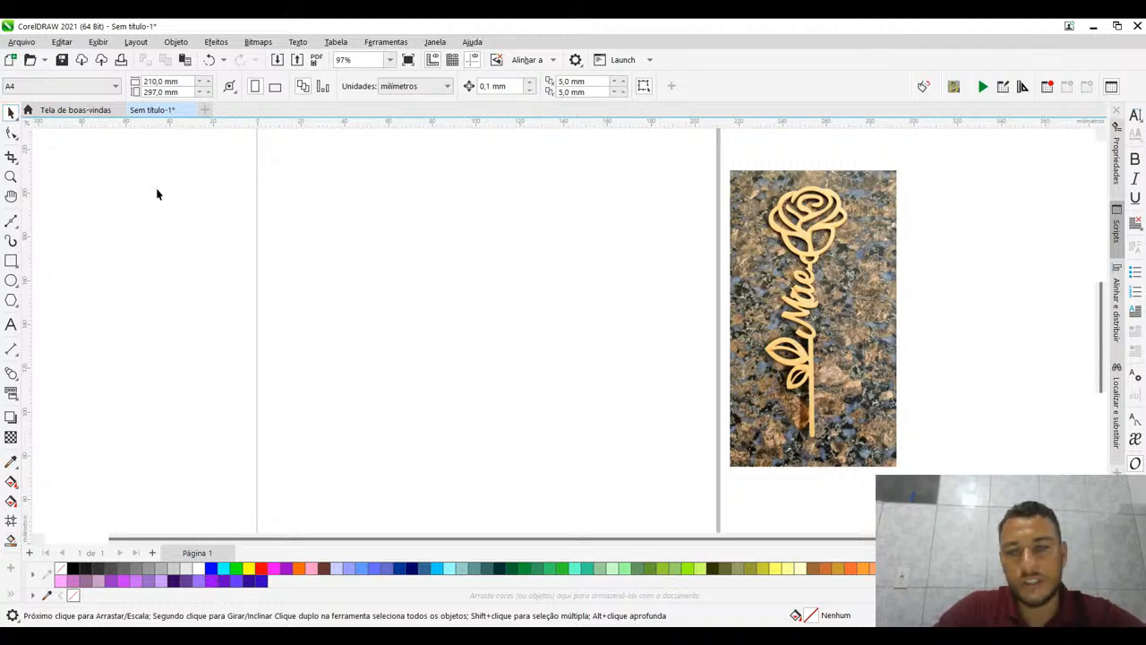
pyautogui.moveTo(863, 357); pyautogui.dragTo(921, 315)
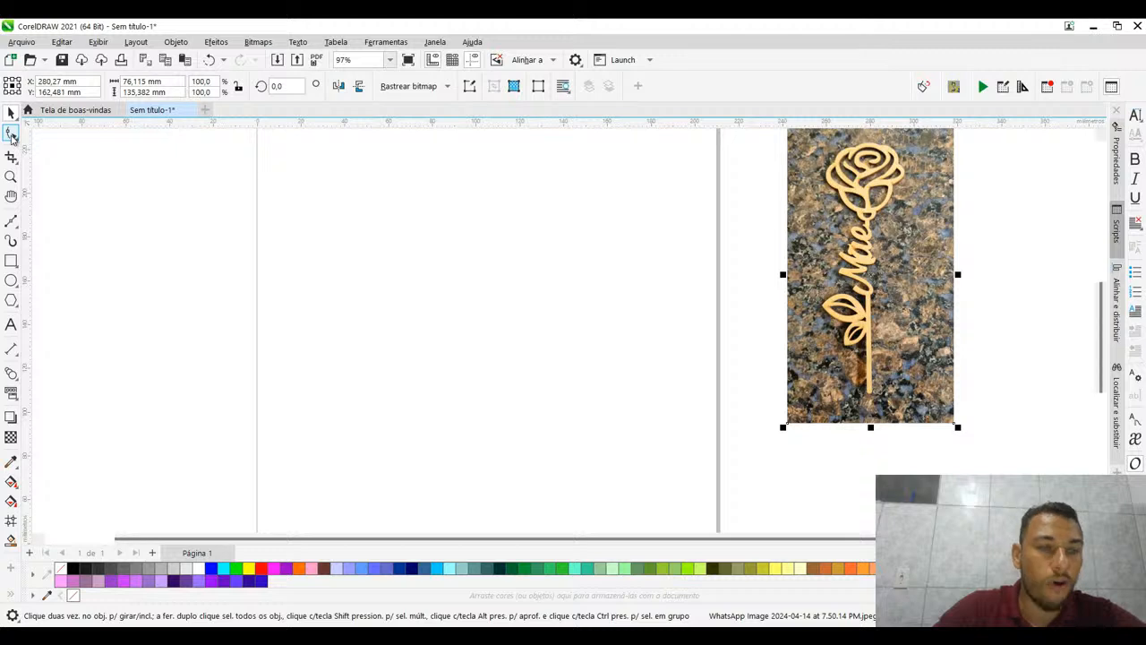
pyautogui.click(11, 133)
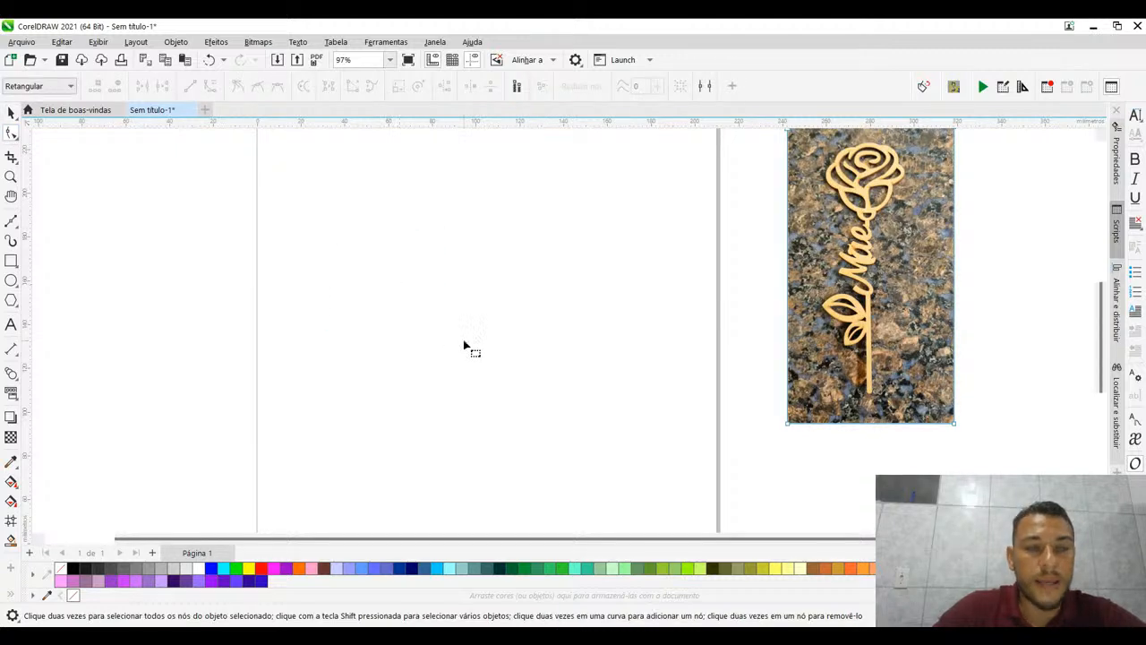
pyautogui.moveTo(352, 229); pyautogui.dragTo(409, 295)
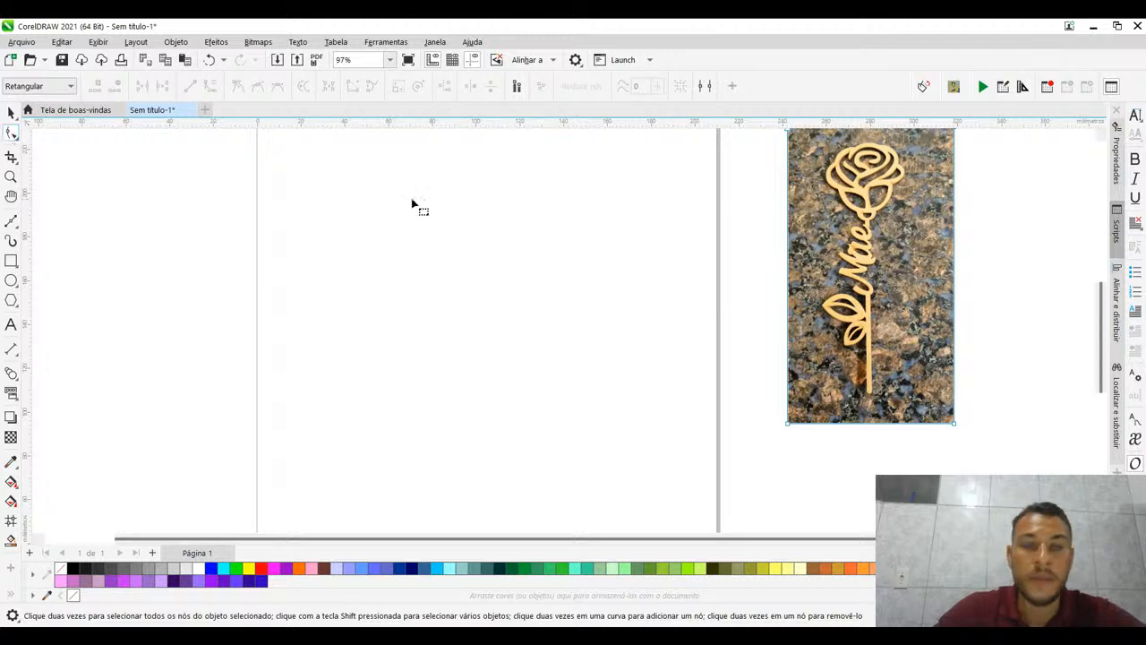
pyautogui.moveTo(412, 199); pyautogui.dragTo(534, 285)
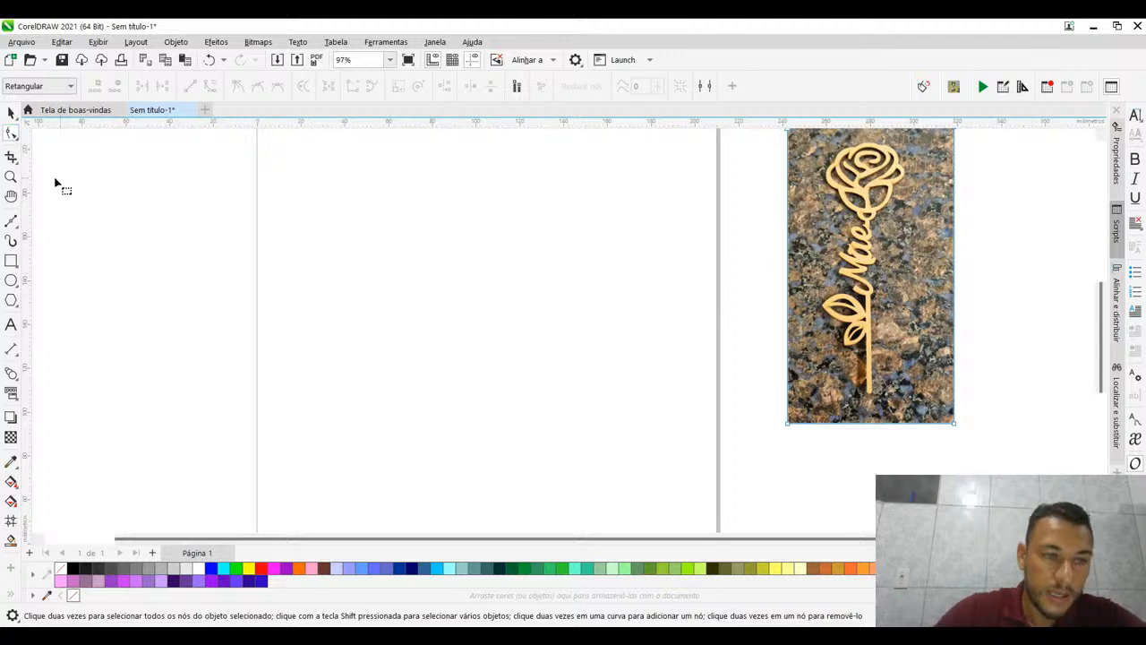
pyautogui.click(10, 159)
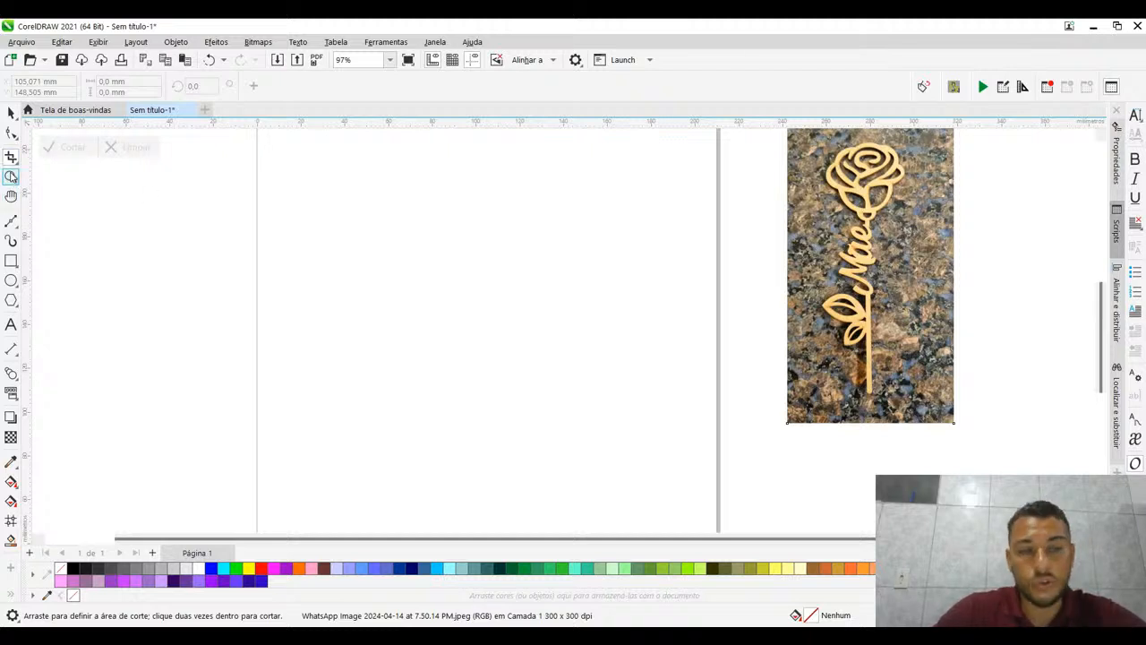
pyautogui.click(11, 176)
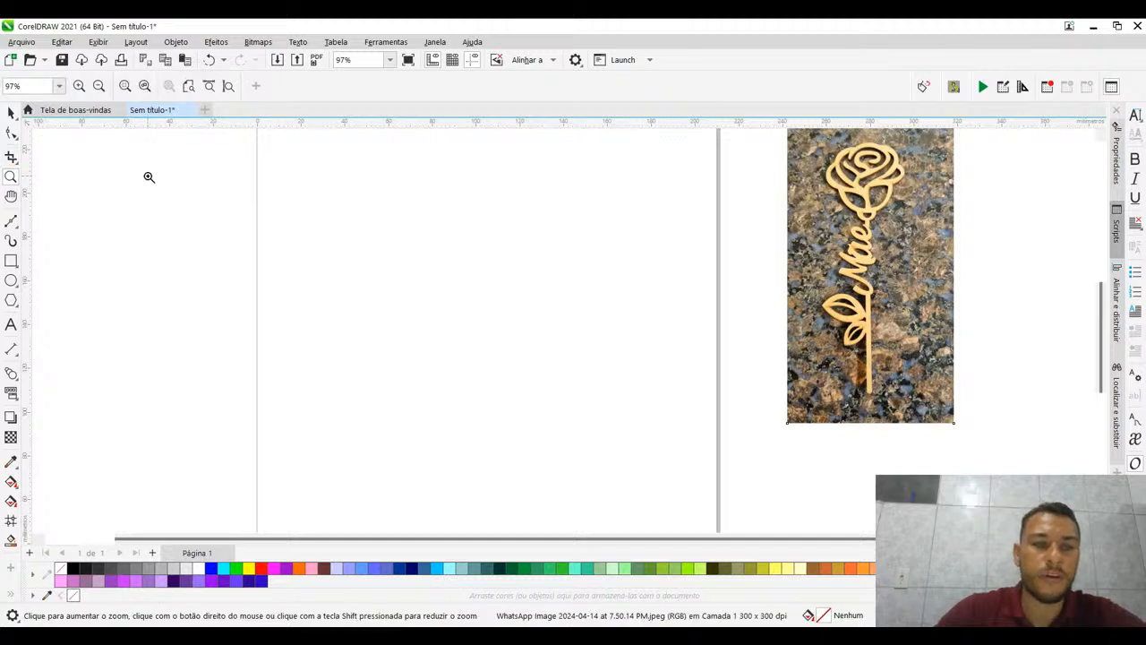
pyautogui.scroll(-1, 224, 197)
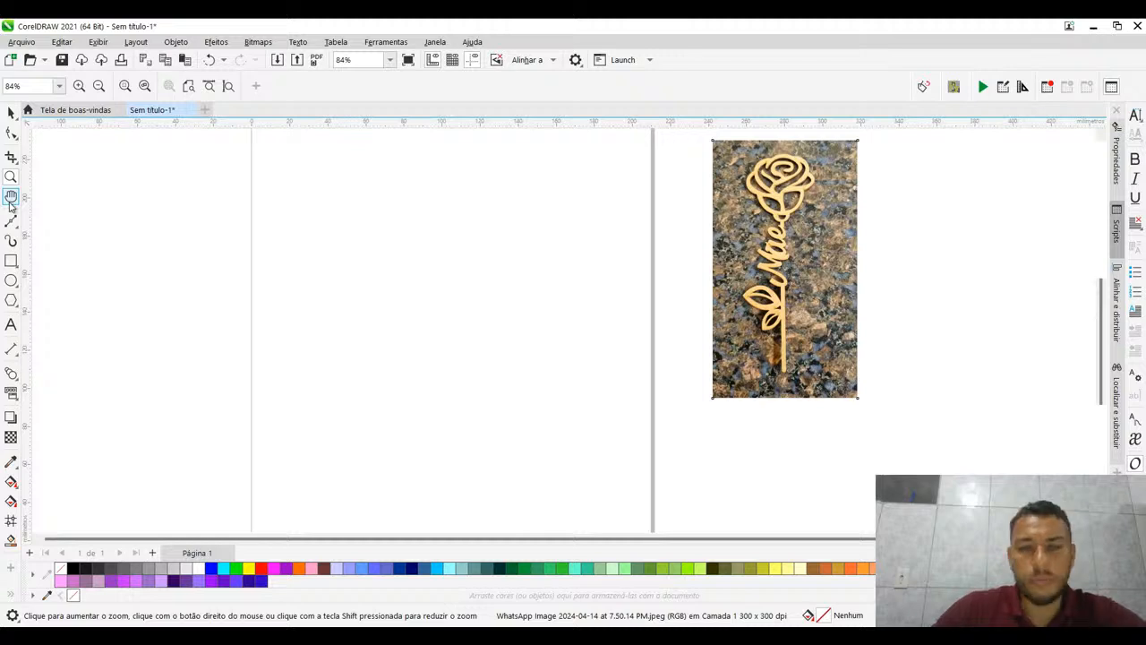
pyautogui.click(11, 197)
pyautogui.moveTo(329, 188); pyautogui.dragTo(335, 251)
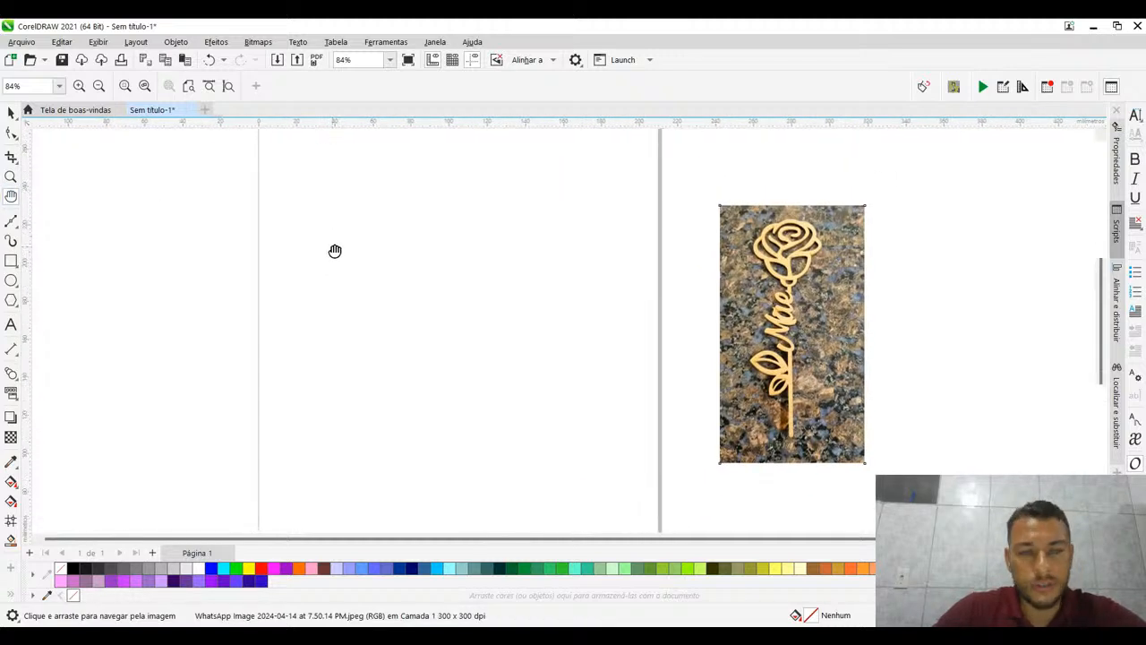
# - Try a short straight line with the Bézier tool on the empty page and undo it
pyautogui.click(10, 224)
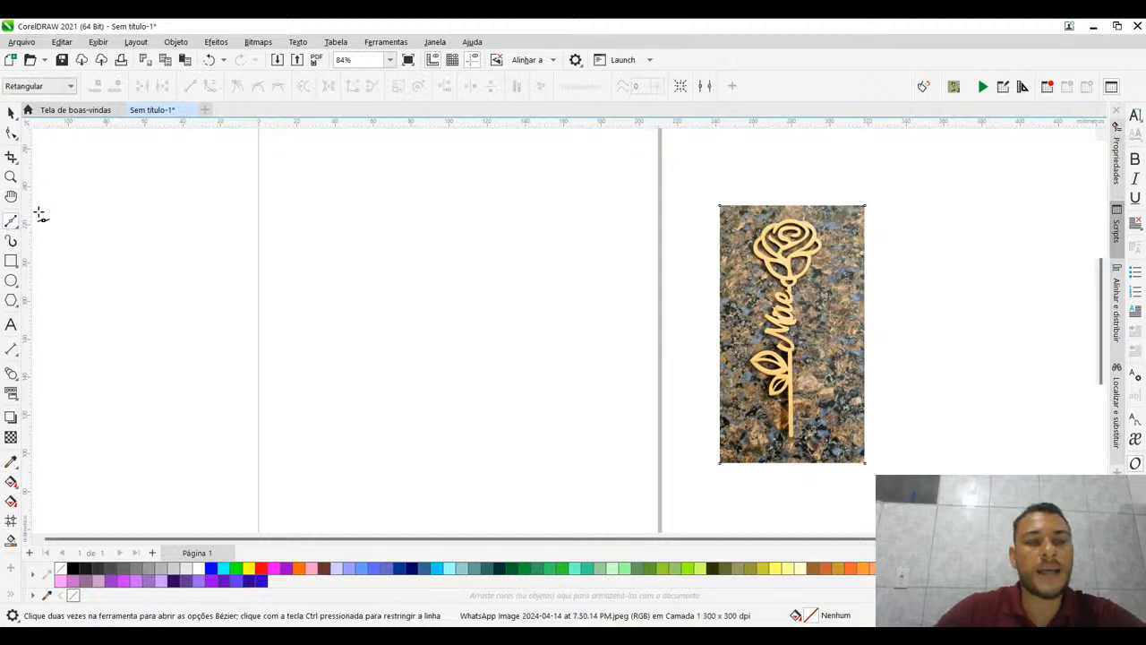
pyautogui.click(314, 306)
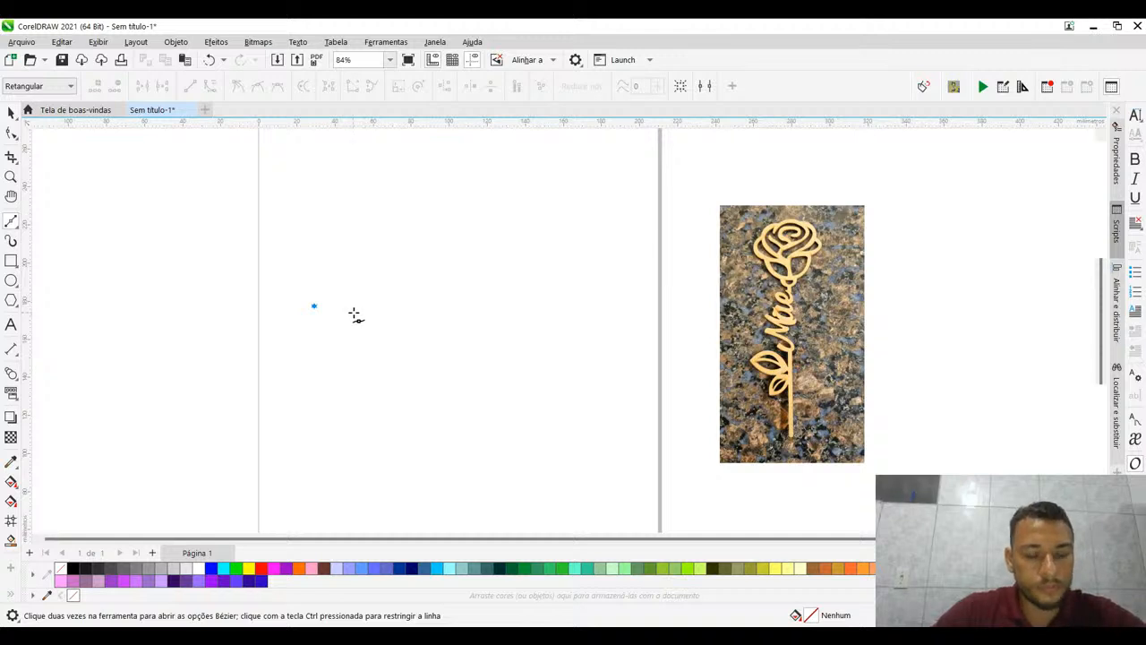
pyautogui.click(354, 317)
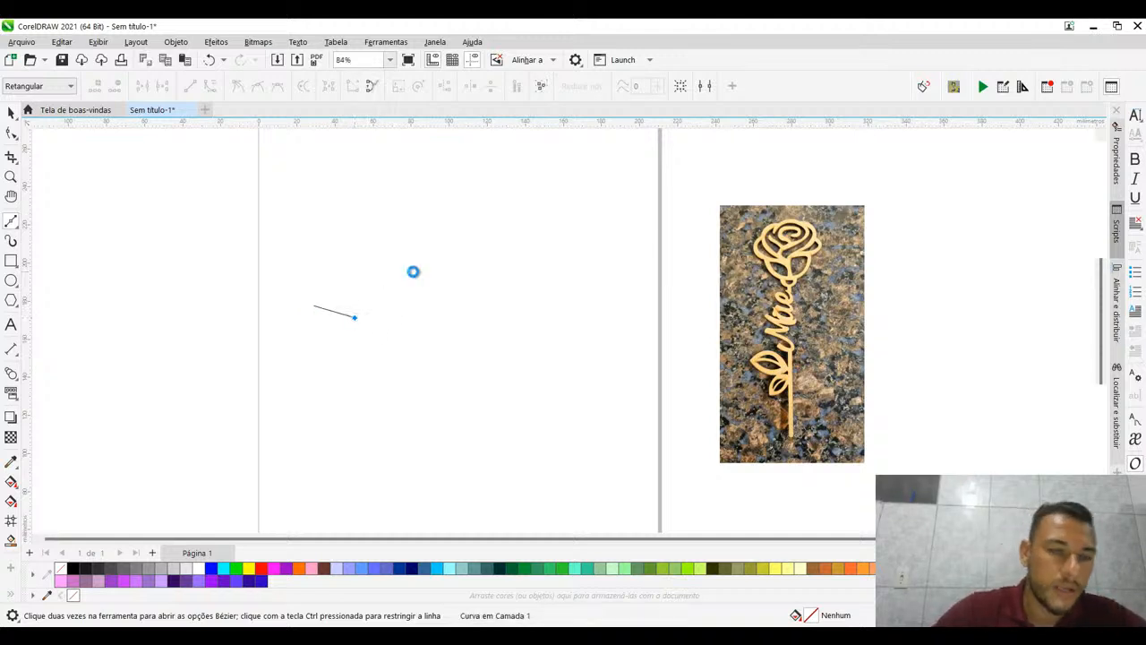
pyautogui.hotkey('ctrl', 'z')
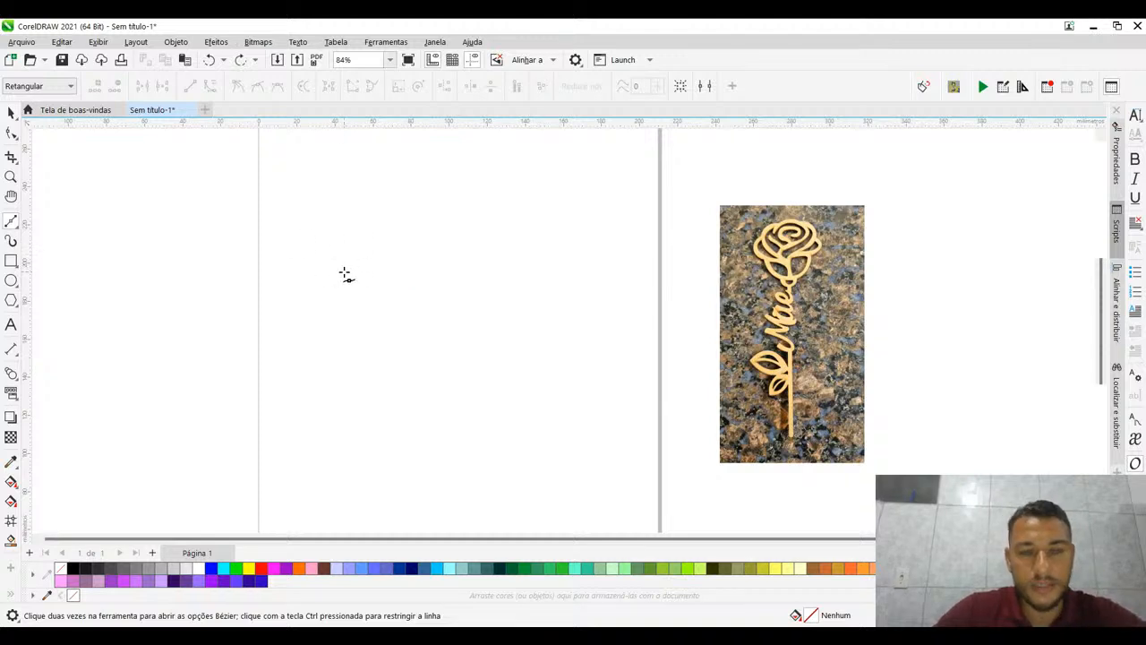
# - Try a large rounded path of curved Bézier segments on the page and delete it
pyautogui.click(344, 274)
pyautogui.moveTo(529, 309); pyautogui.dragTo(601, 249)
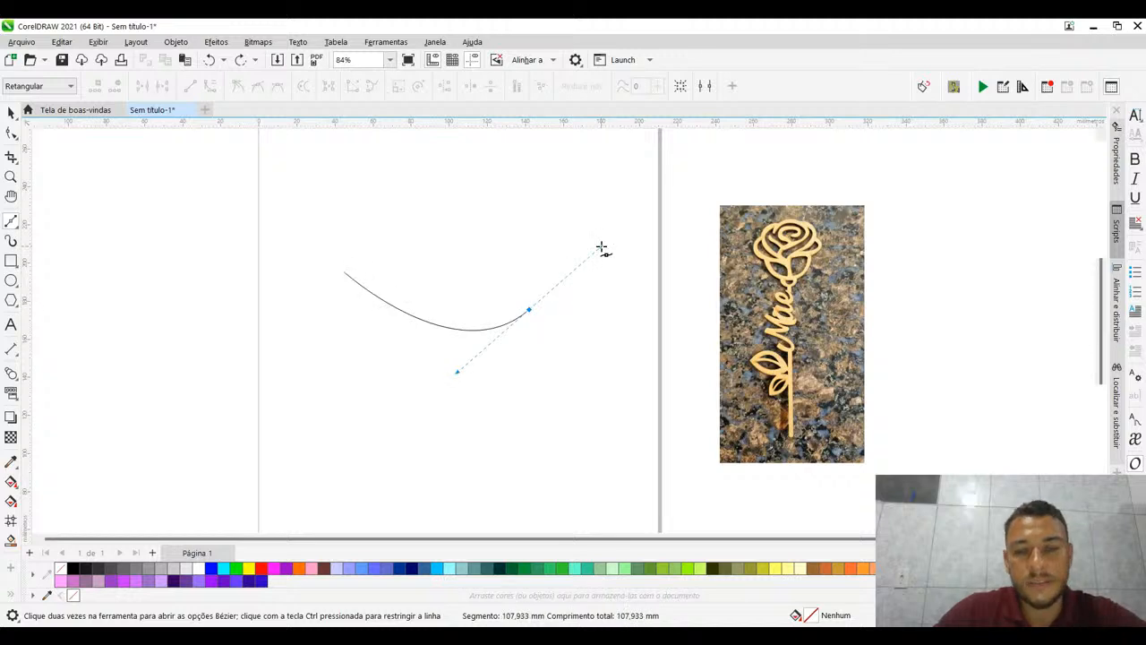
pyautogui.moveTo(415, 185); pyautogui.dragTo(376, 197)
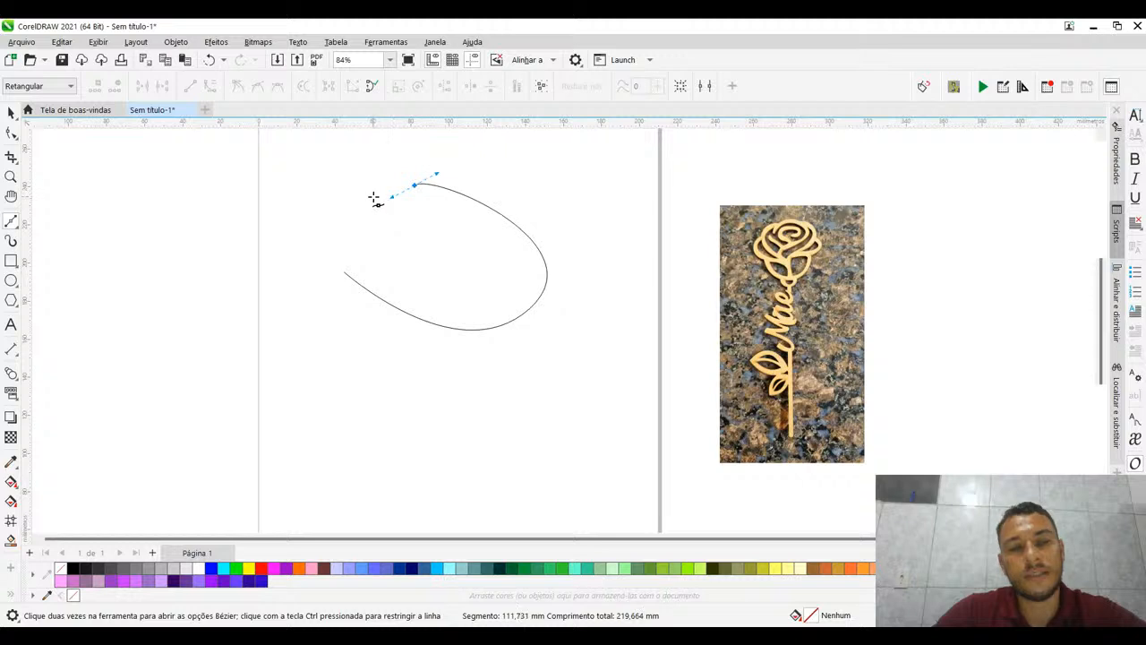
pyautogui.moveTo(324, 275); pyautogui.dragTo(346, 319)
pyautogui.press('Delete')
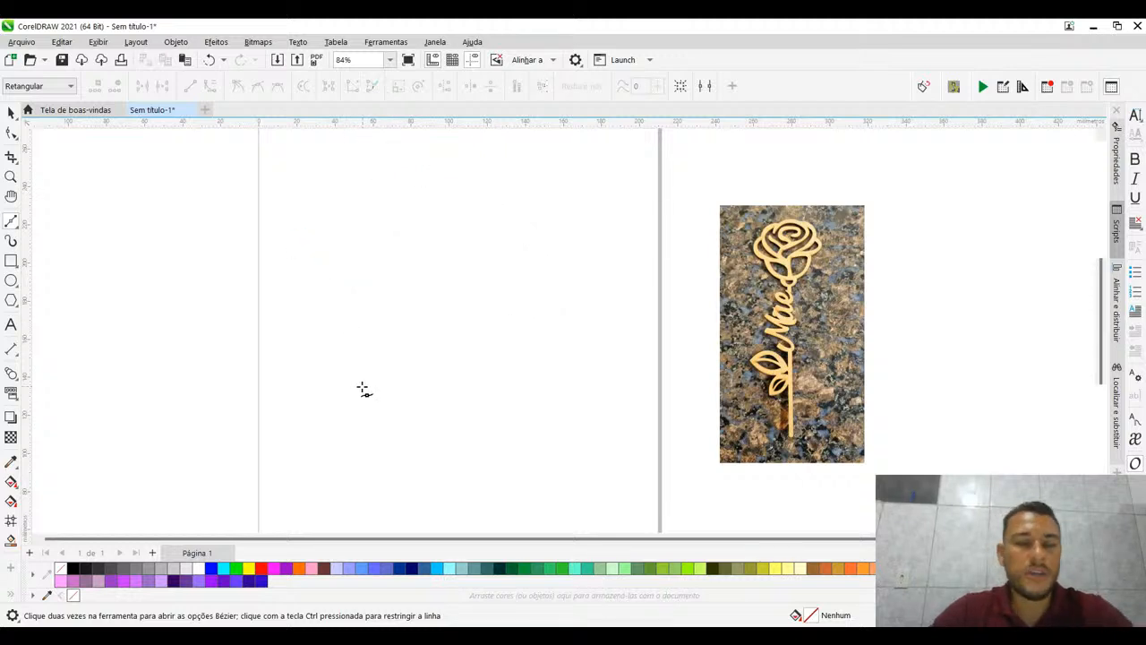
# - Draw a closed four-sided shape about 132 mm wide and 75 mm high on the page with straight Bézier segments and select it as an object
pyautogui.click(317, 296)
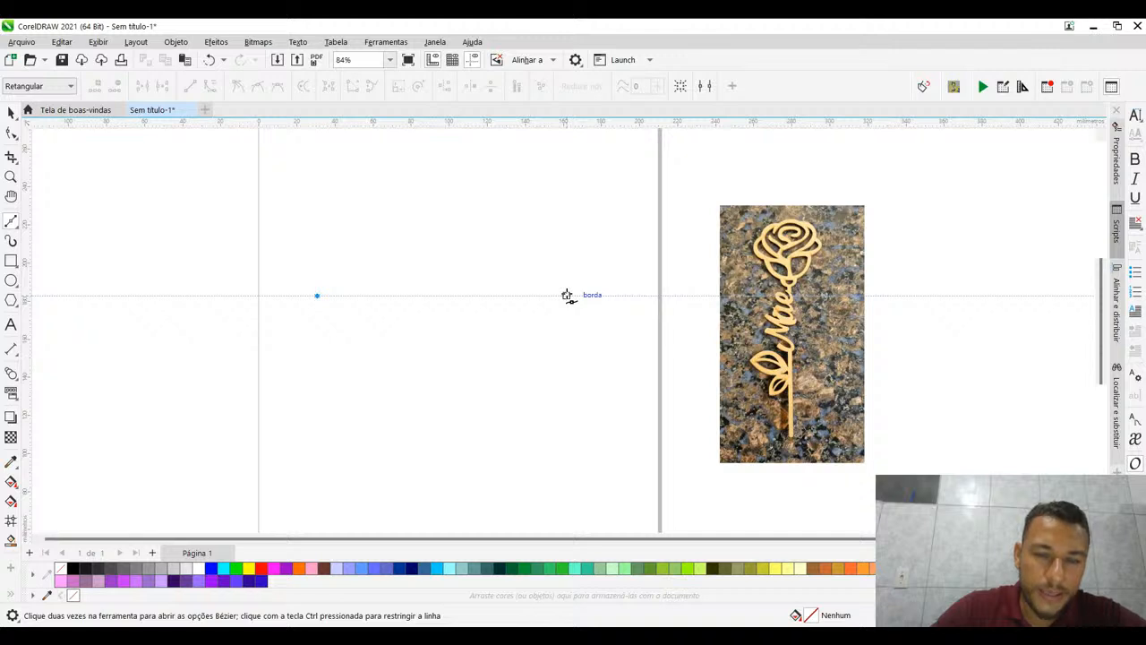
pyautogui.click(567, 295)
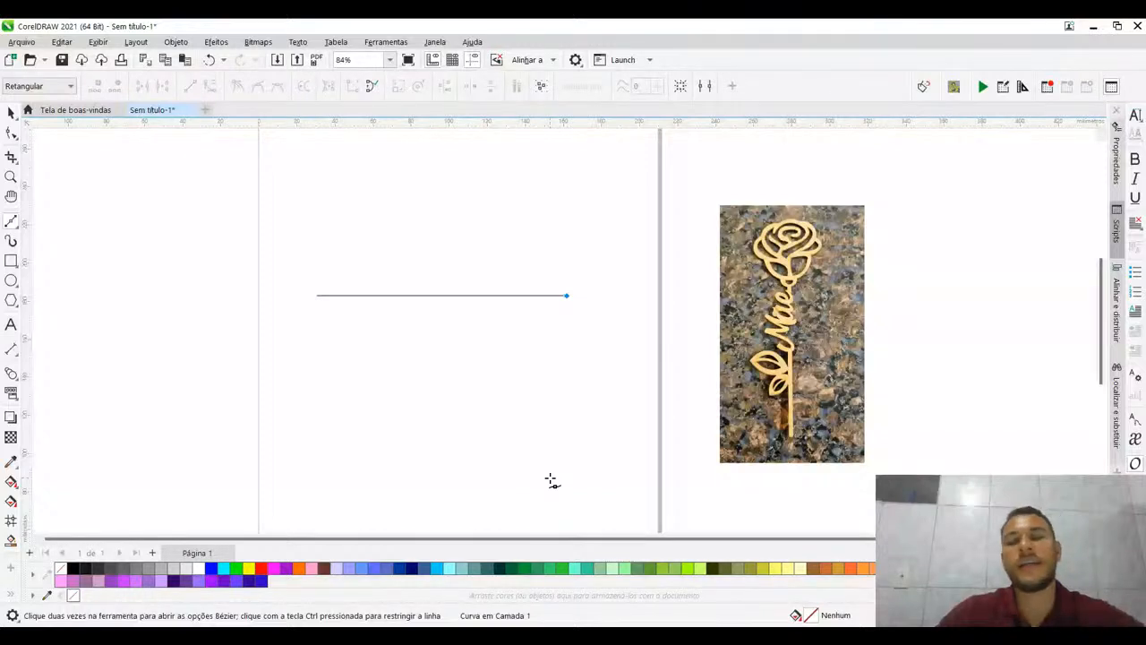
pyautogui.click(569, 439)
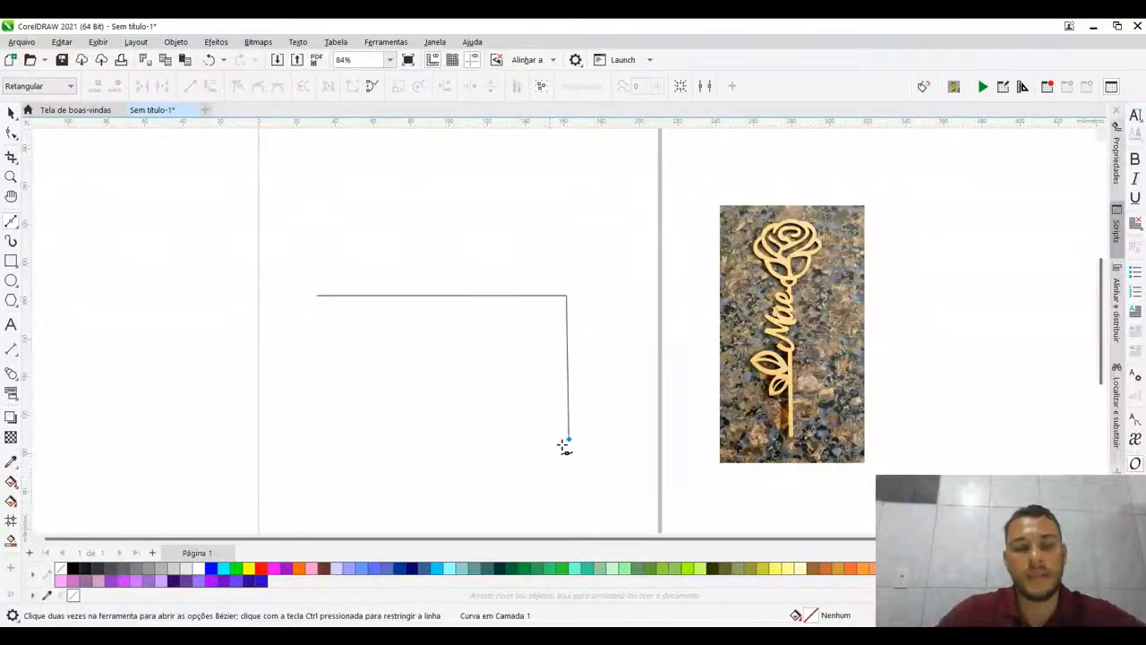
pyautogui.click(319, 435)
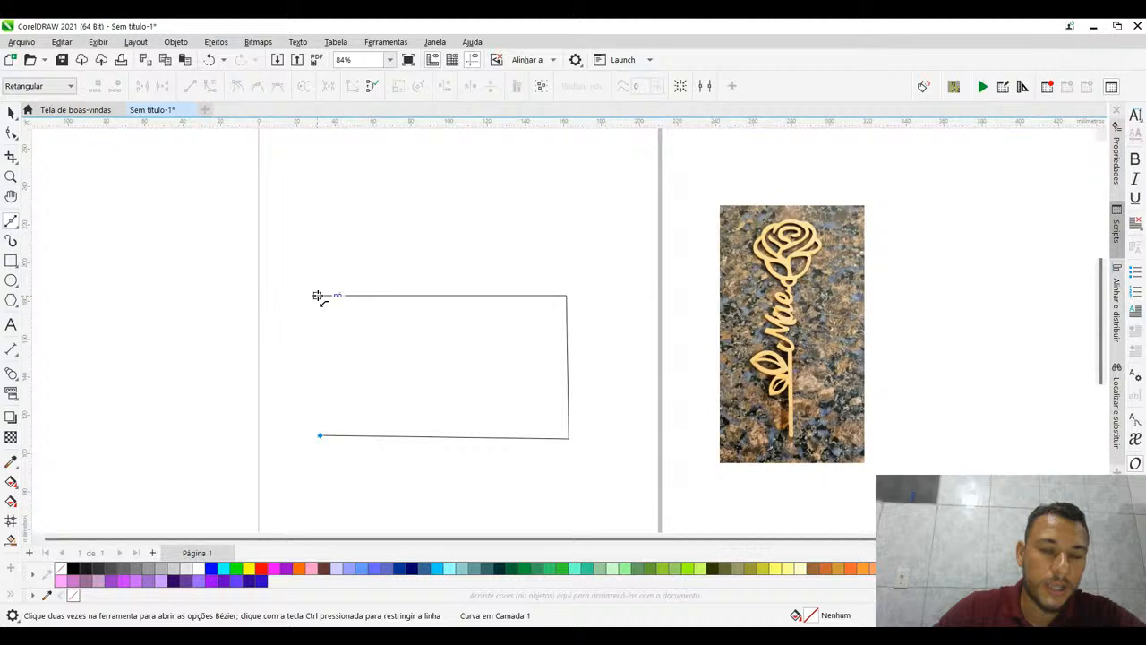
pyautogui.click(318, 295)
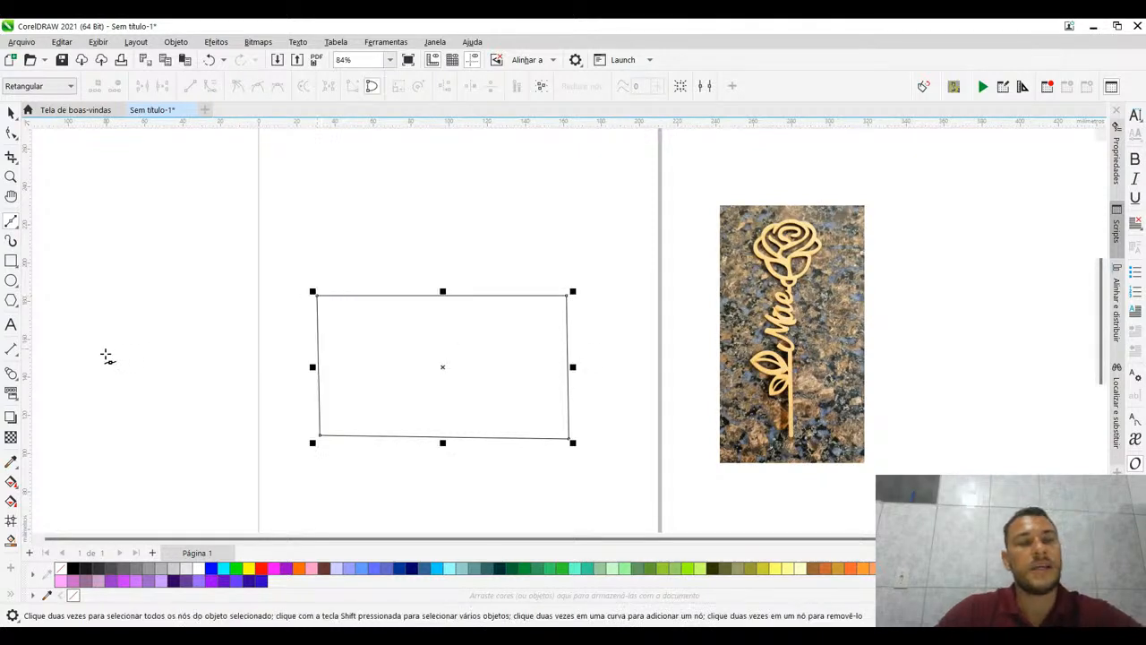
pyautogui.press('F10')
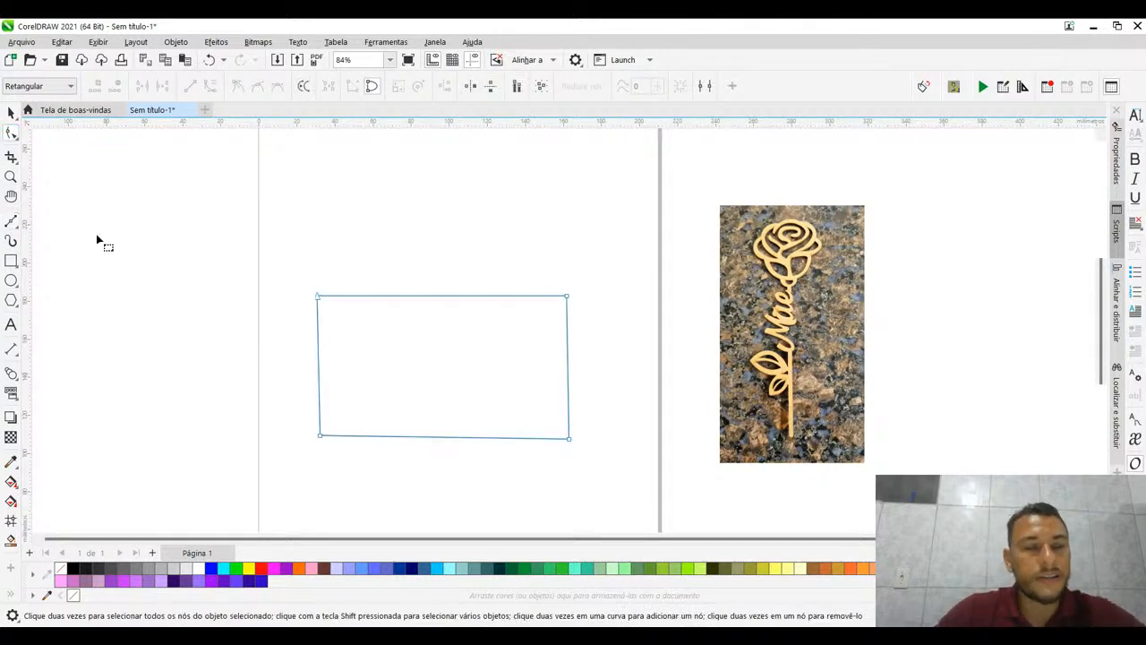
pyautogui.click(10, 110)
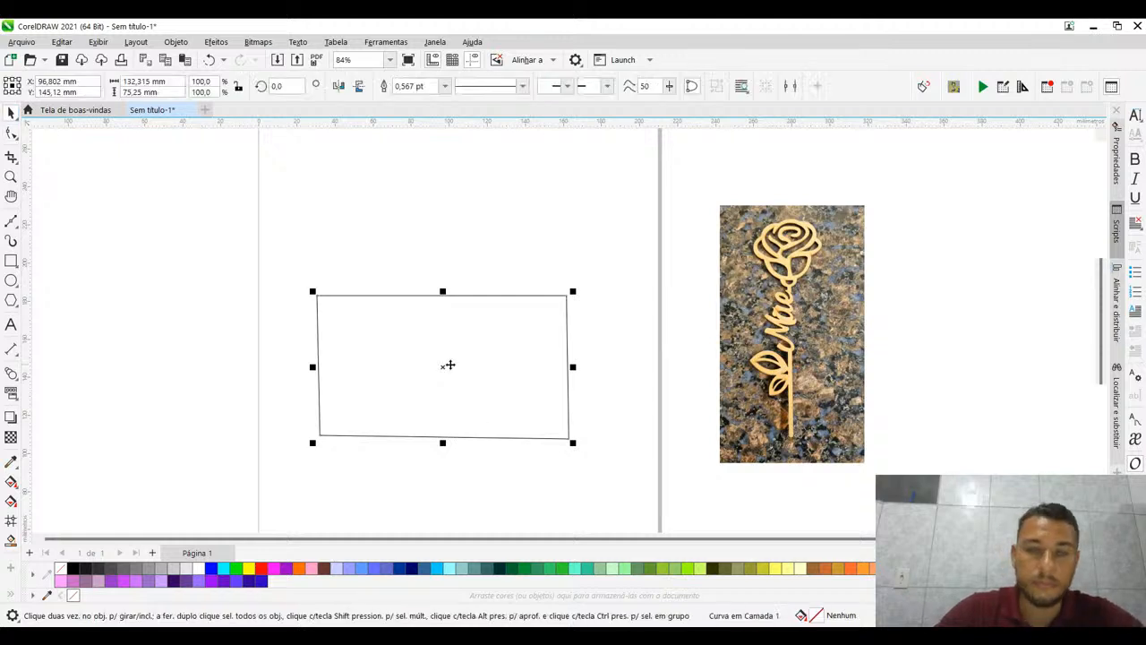
# - Move the four-sided shape up the page, centred at about X 106 mm, Y 199 mm, and deselect it
pyautogui.moveTo(449, 364); pyautogui.dragTo(467, 263)
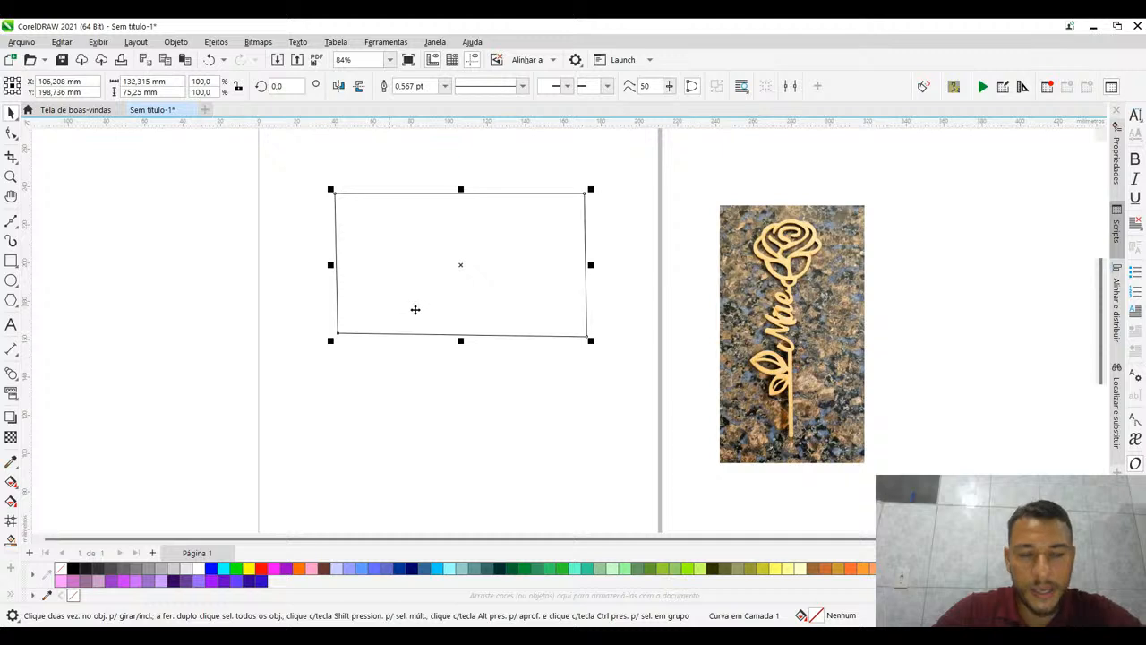
pyautogui.click(299, 316)
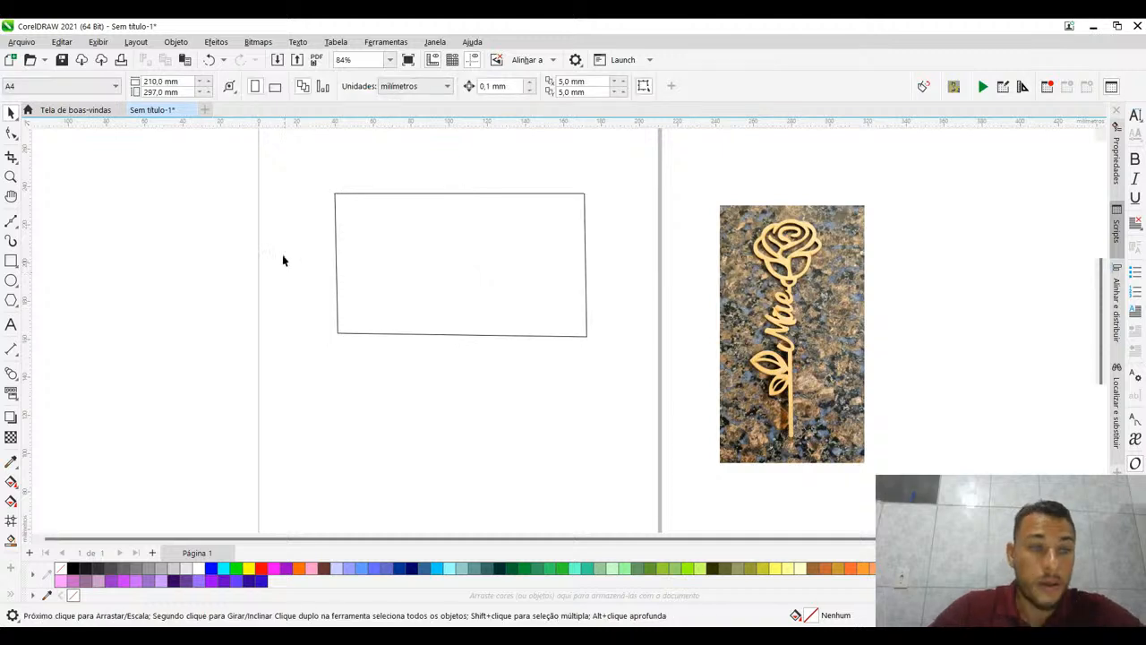
# - With the Shape tool, move the lower-left node directly under the upper-left node and pull the upper-right node upward and outward
pyautogui.click(12, 135)
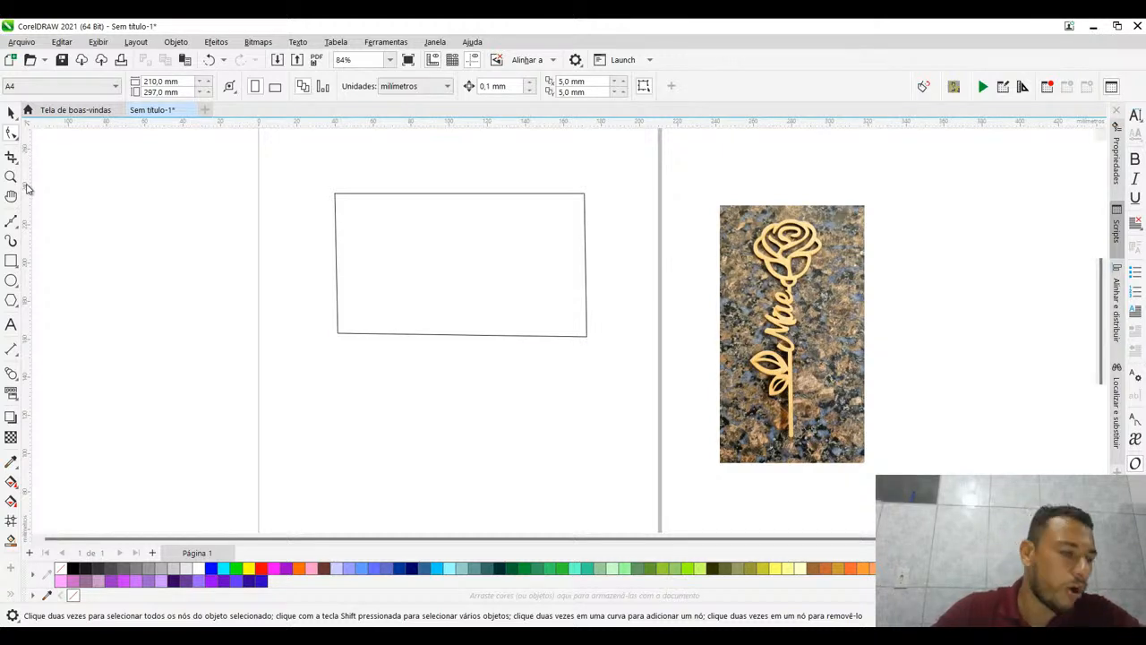
pyautogui.click(12, 133)
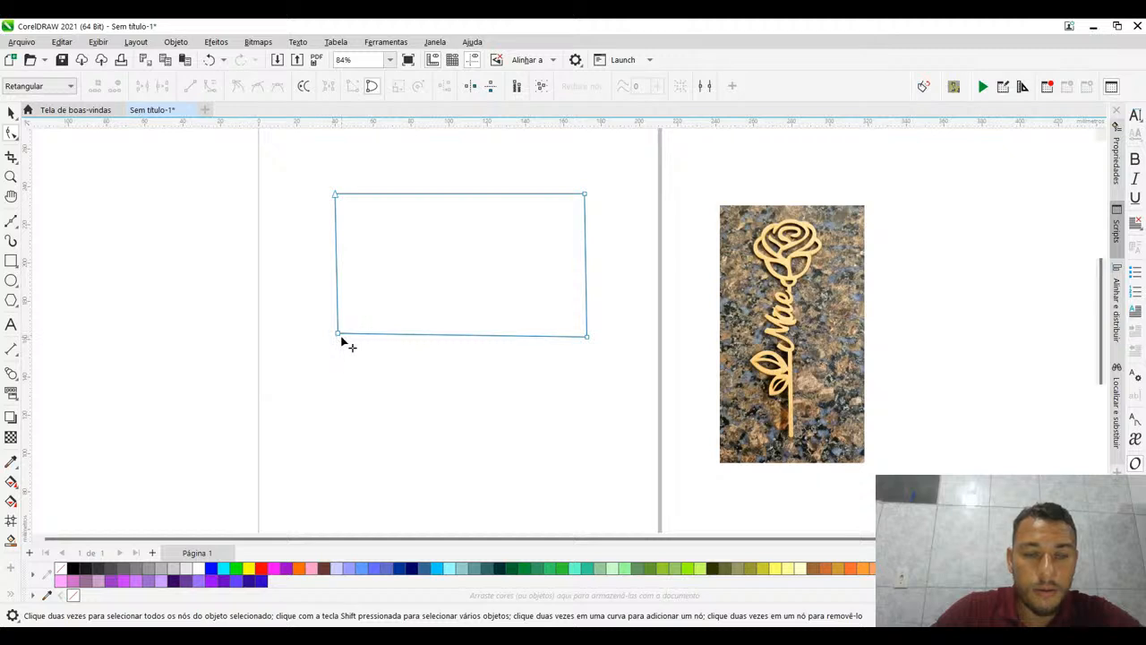
pyautogui.moveTo(337, 336)
pyautogui.mouseDown()
pyautogui.moveTo(371, 433)
pyautogui.moveTo(335, 338)
pyautogui.mouseUp()
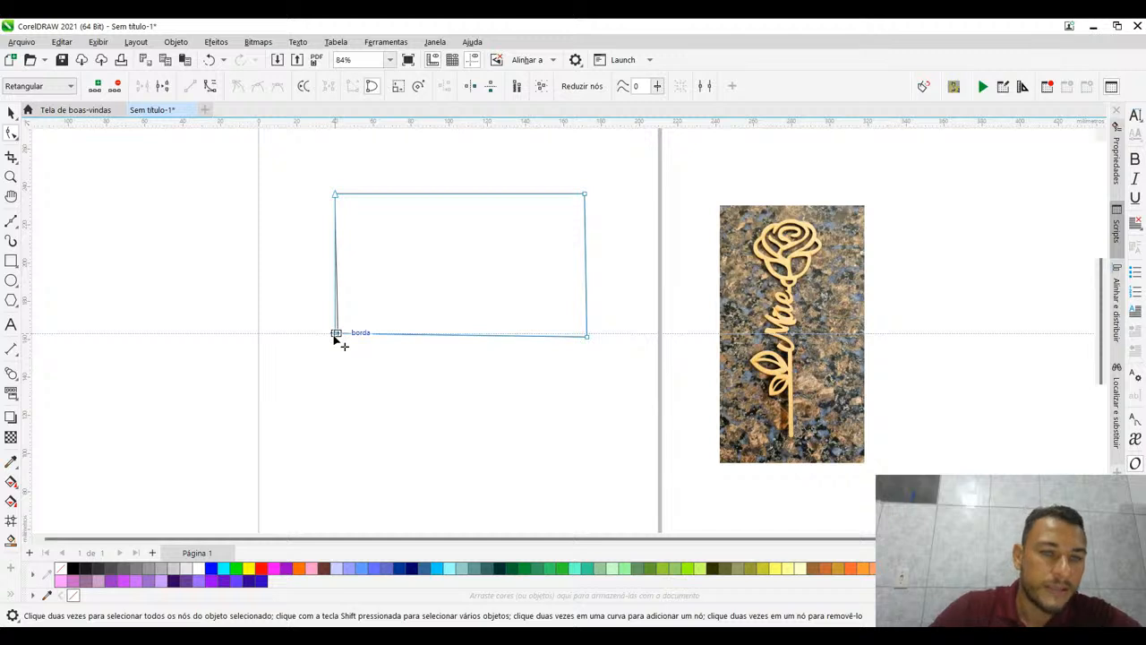
pyautogui.moveTo(334, 335); pyautogui.dragTo(335, 334)
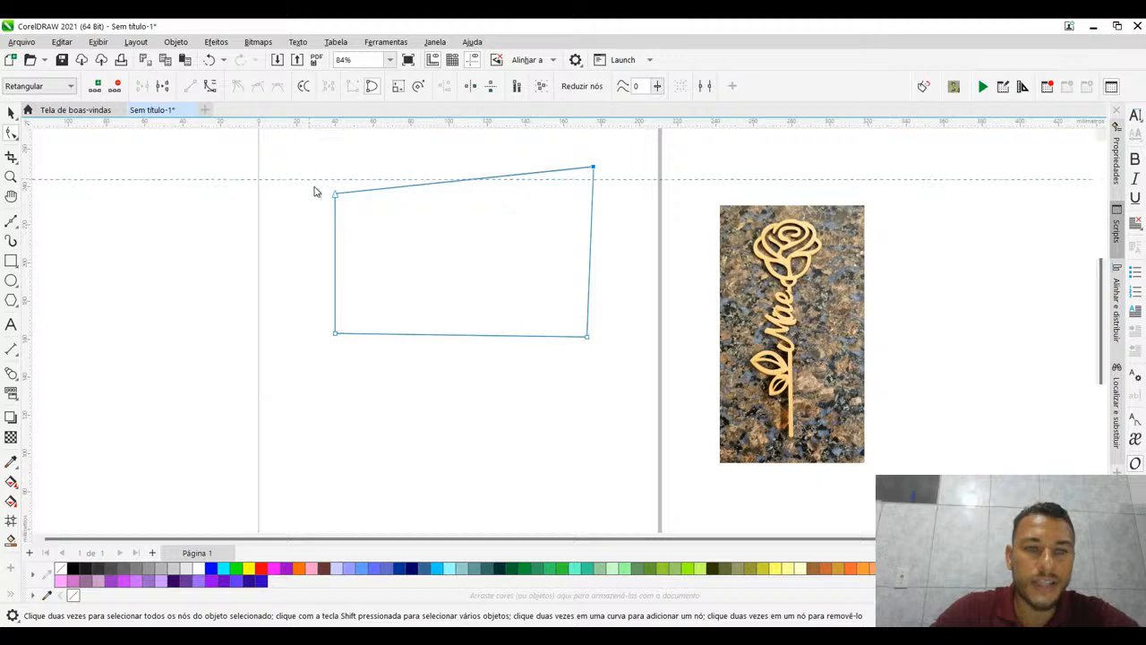
# - Place horizontal and vertical guidelines through the shape's upper-left corner, and move the horizontal one down to the lower-left corner, at about Y 163 mm
pyautogui.moveTo(335, 196); pyautogui.dragTo(335, 194)
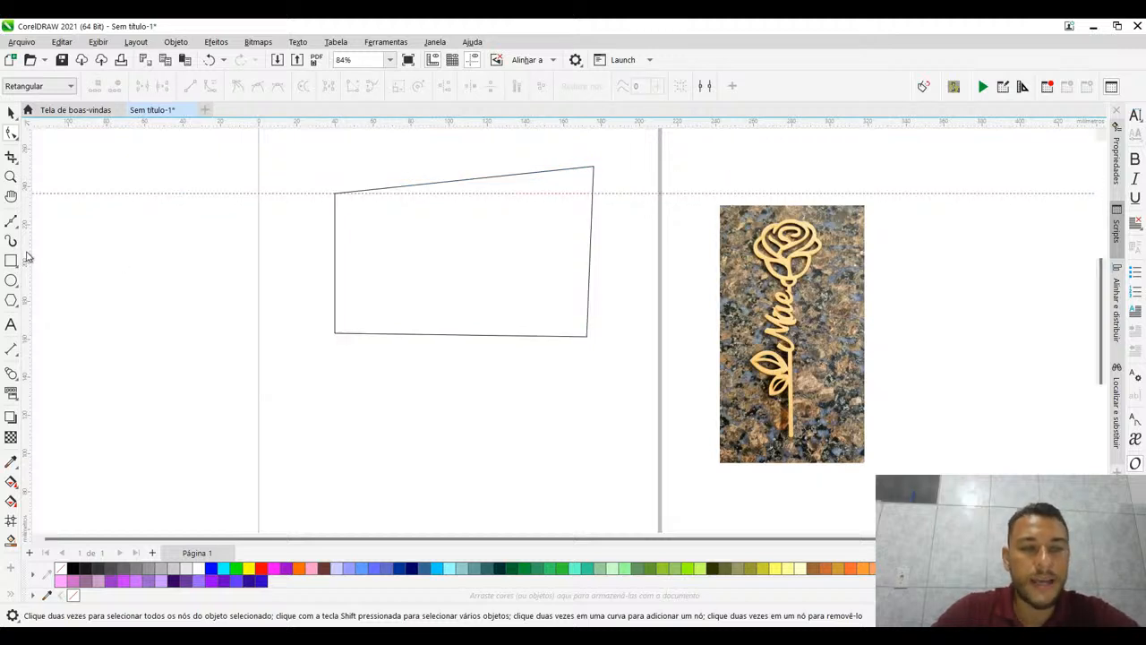
pyautogui.moveTo(26, 258); pyautogui.dragTo(334, 333)
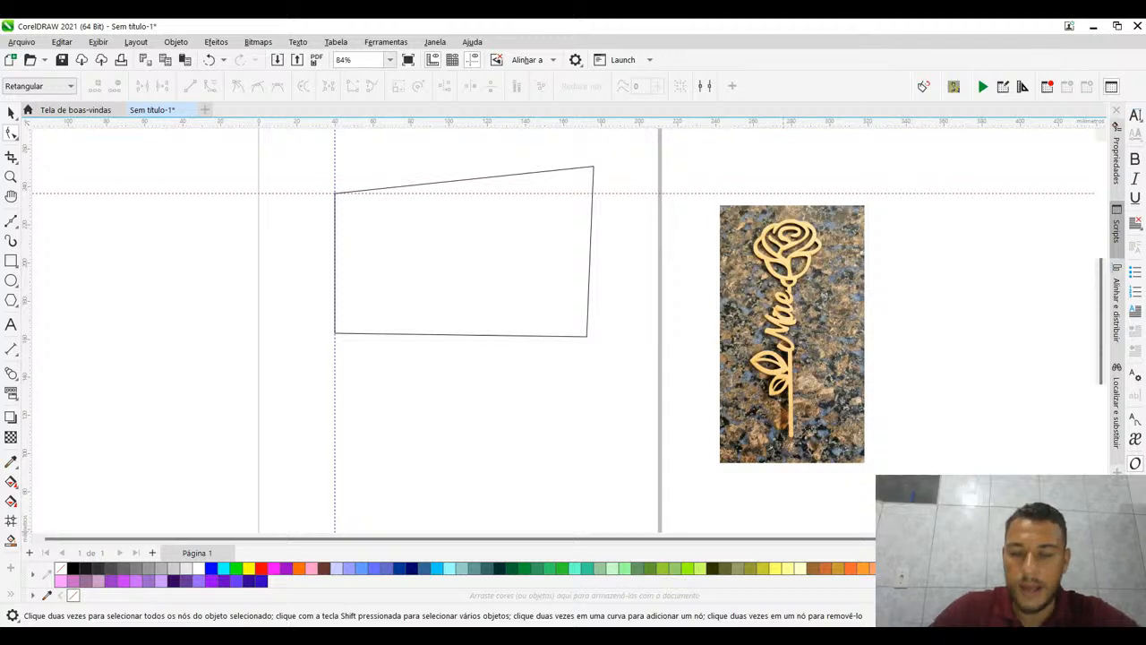
pyautogui.hotkey('alt', 'Tab')
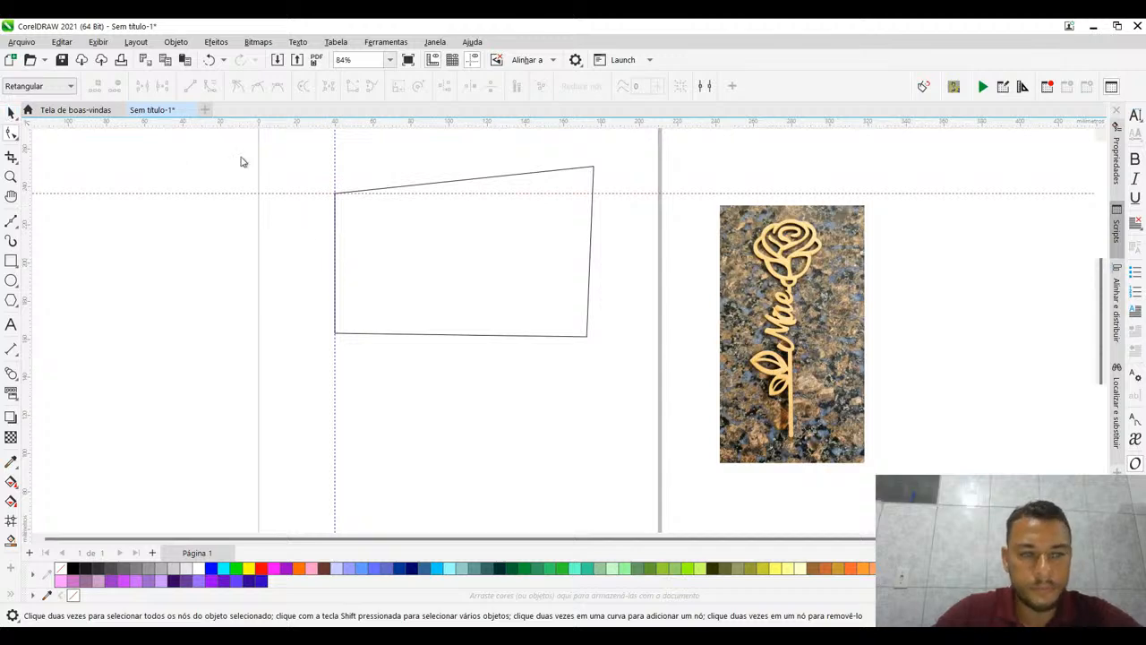
pyautogui.press('space')
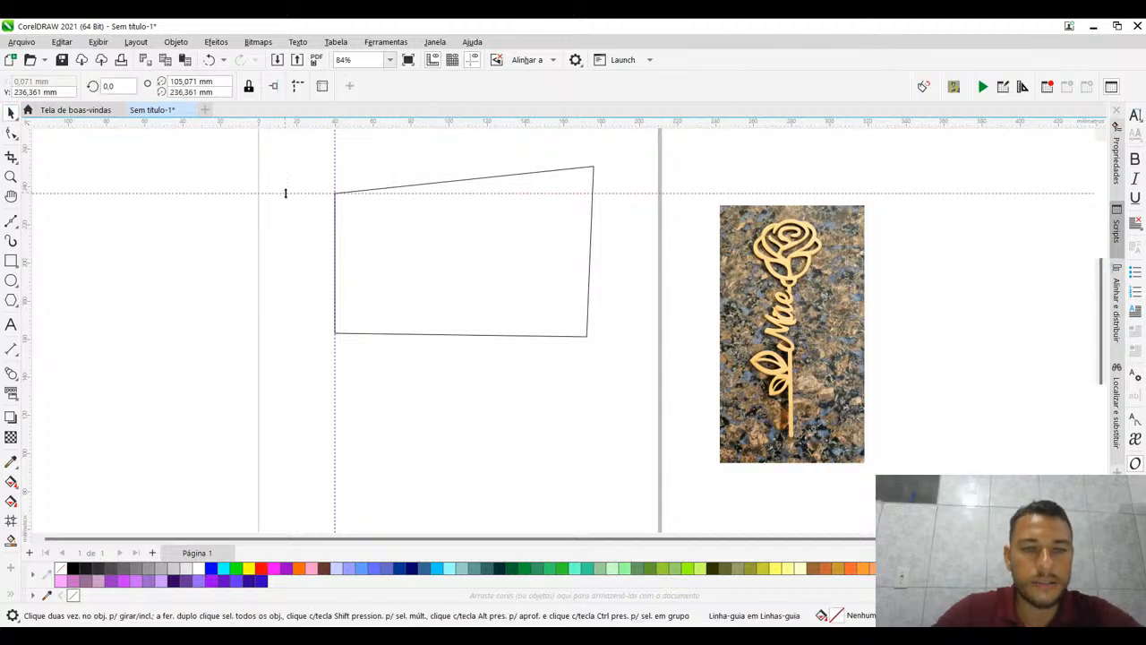
pyautogui.moveTo(285, 192); pyautogui.dragTo(336, 334)
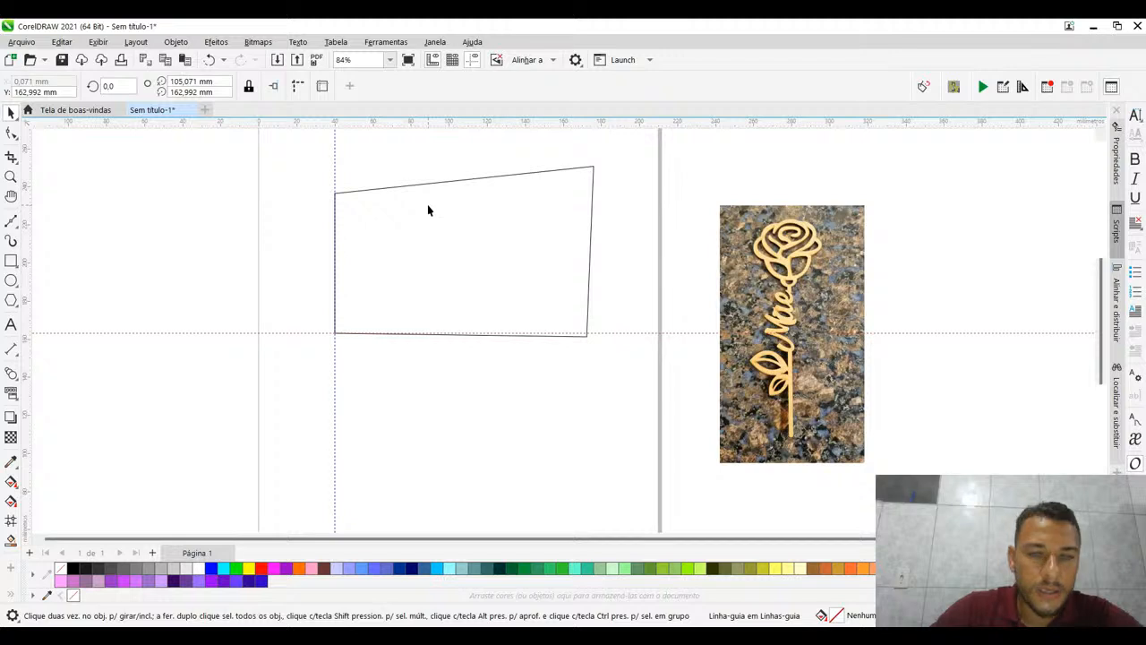
# - Select the shape with the Shape tool and move its lower-right node up onto the horizontal guideline to level the lower side
pyautogui.click(380, 189)
pyautogui.click(12, 132)
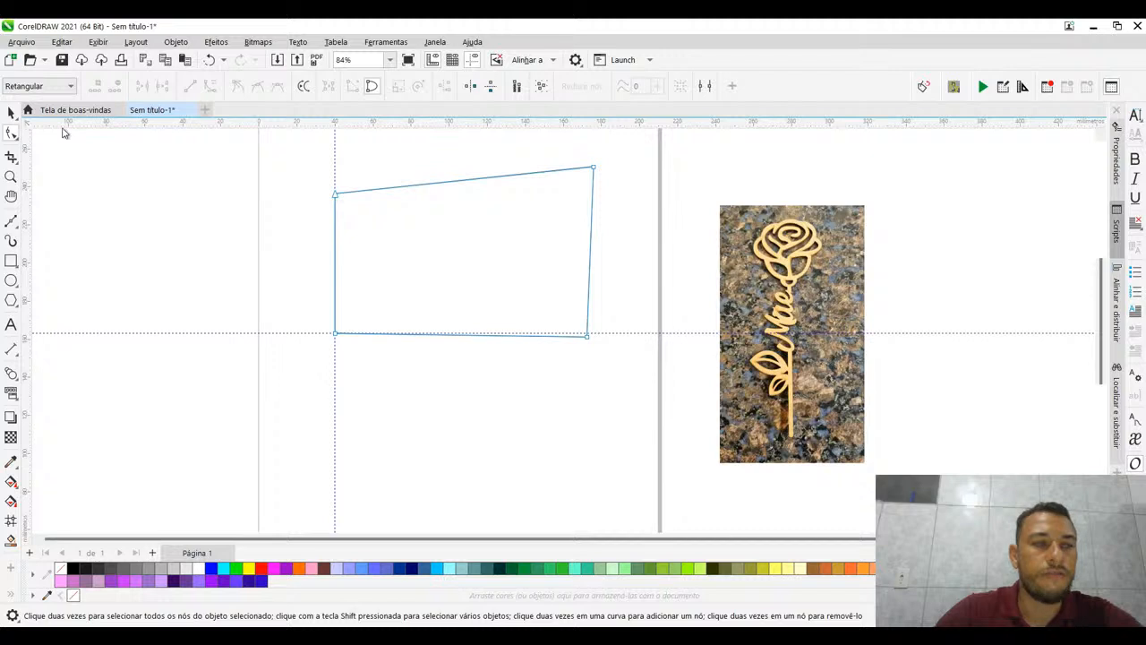
pyautogui.click(588, 336)
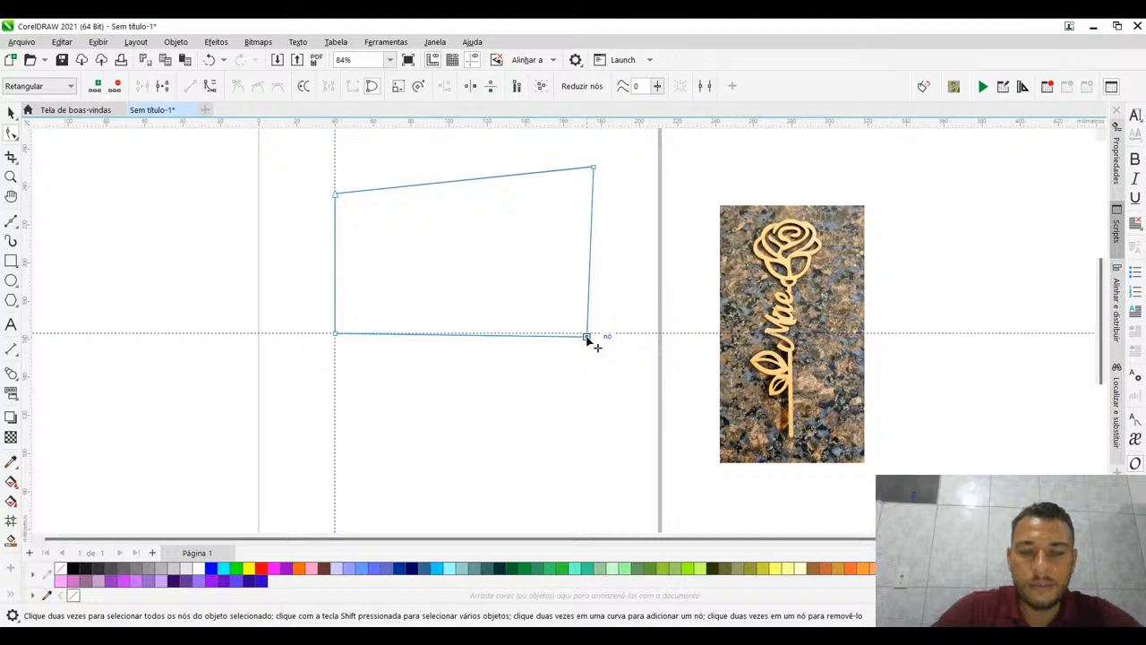
pyautogui.moveTo(588, 338); pyautogui.dragTo(589, 335)
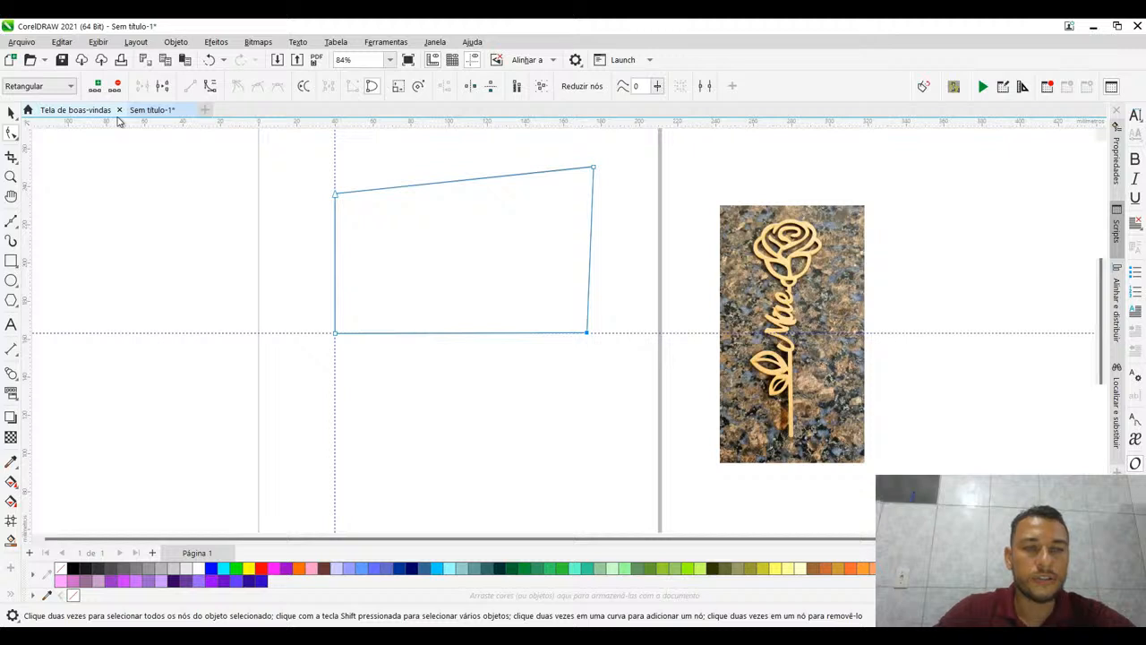
# - Place guidelines through the shape's upper-left corner and along its right side, and lower the upper-right node onto the horizontal one
pyautogui.moveTo(123, 127); pyautogui.dragTo(333, 193)
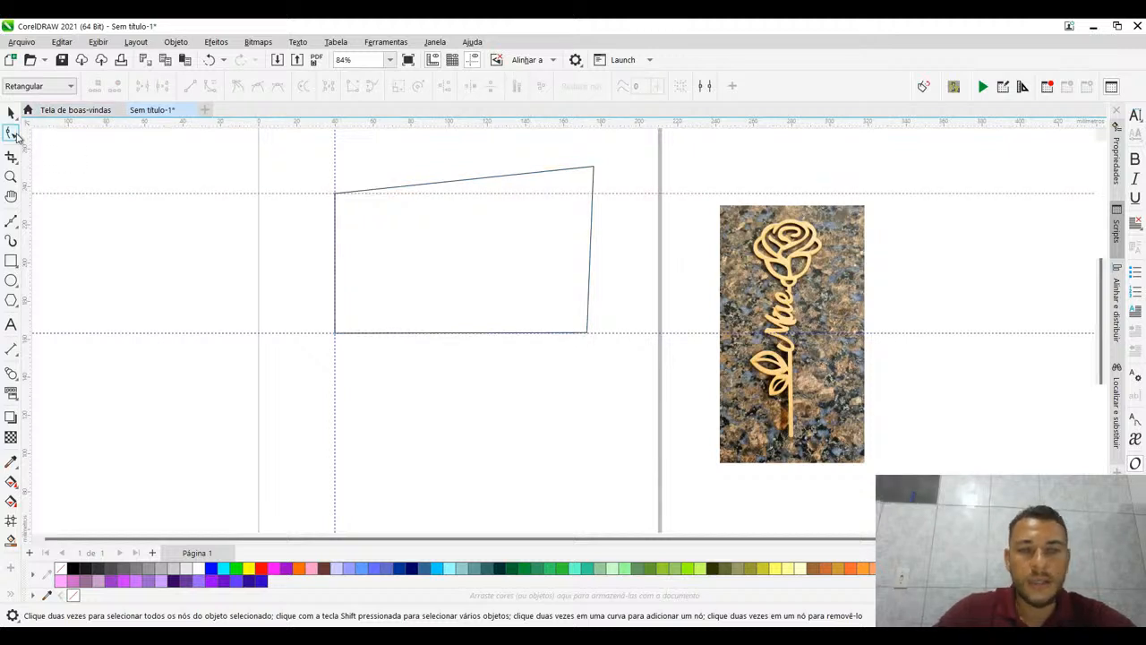
pyautogui.click(597, 190)
pyautogui.moveTo(593, 170); pyautogui.dragTo(591, 194)
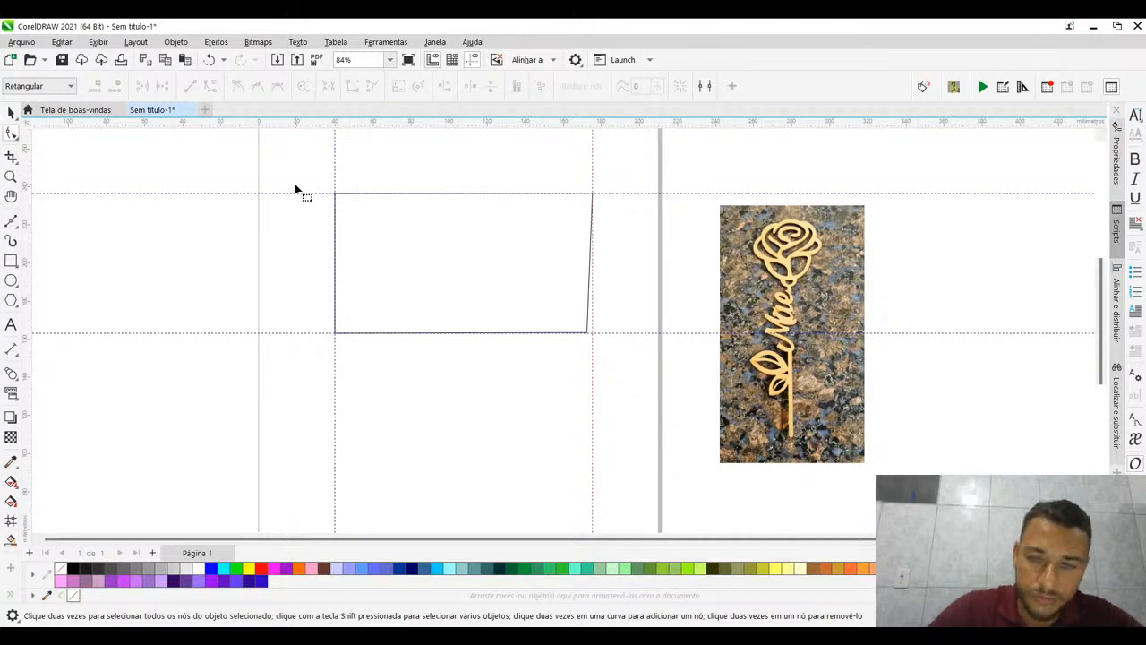
# - Move the lower-right node onto the right vertical guideline and shift the whole shape down to about Y 185 mm
pyautogui.click(590, 328)
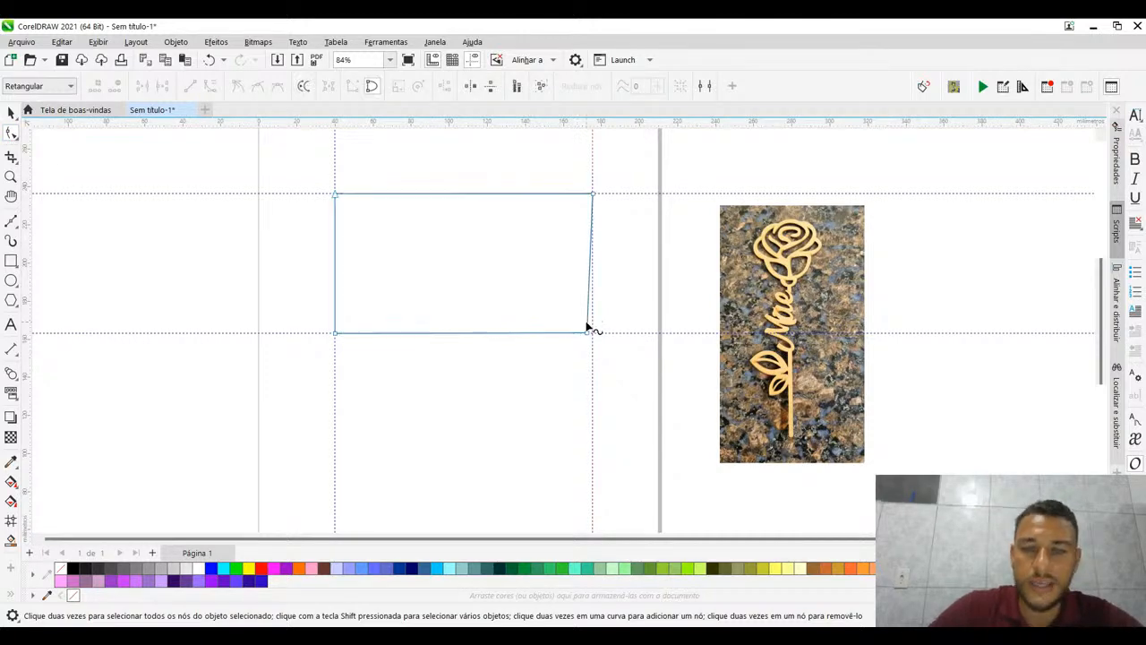
pyautogui.click(586, 332)
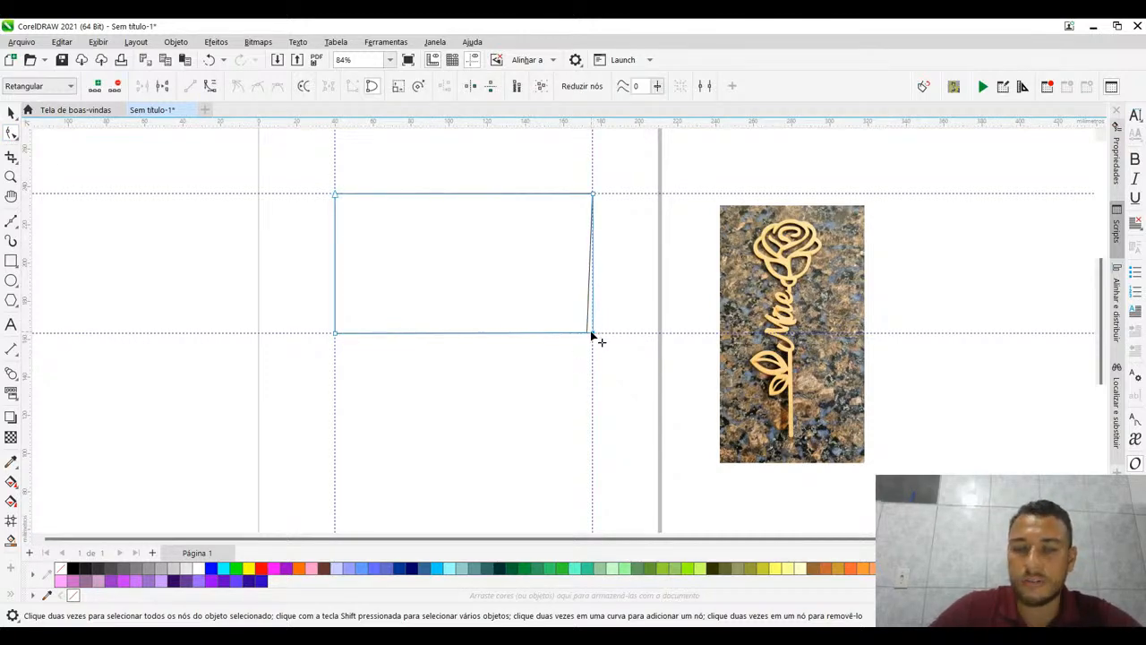
pyautogui.moveTo(589, 331); pyautogui.dragTo(591, 332)
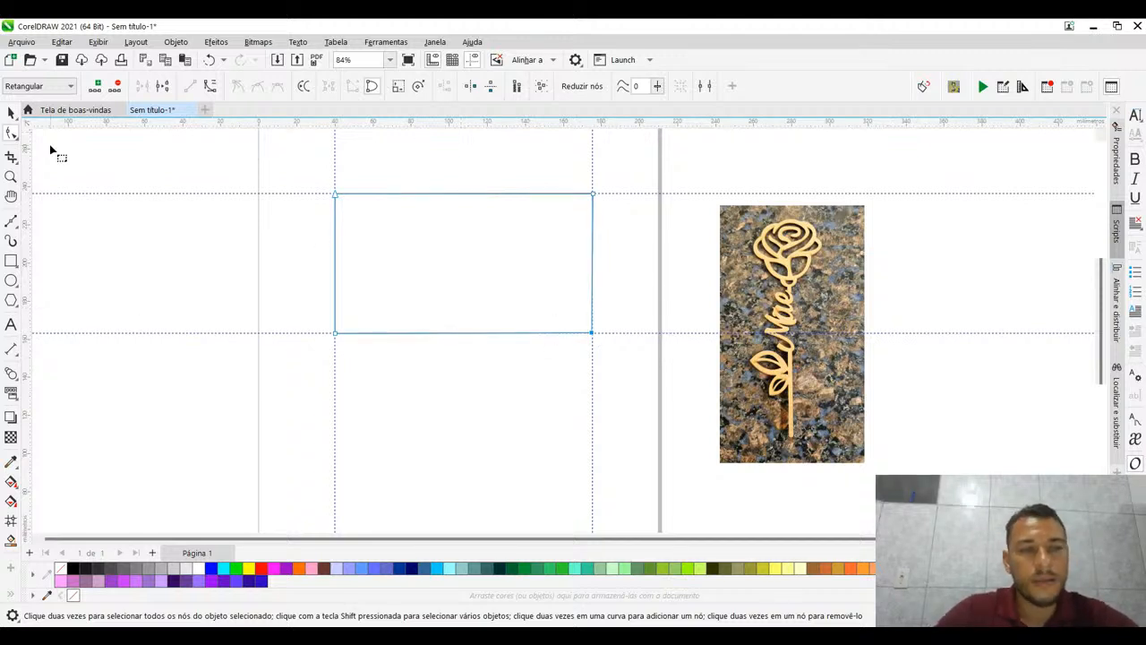
pyautogui.click(11, 112)
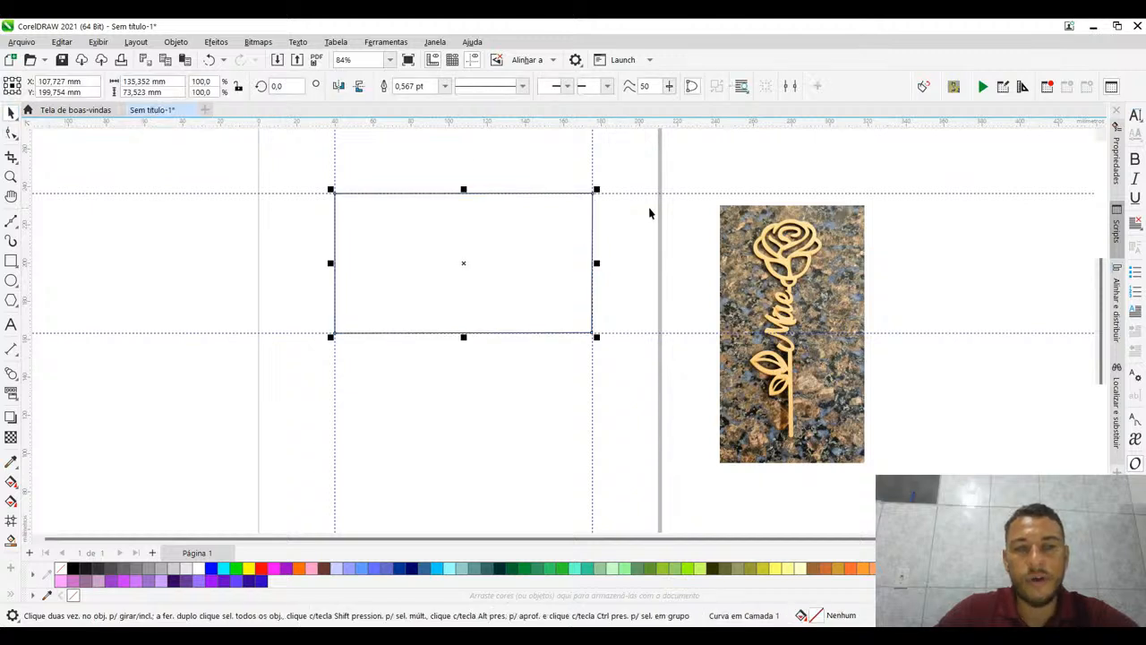
pyautogui.moveTo(465, 270); pyautogui.dragTo(464, 299)
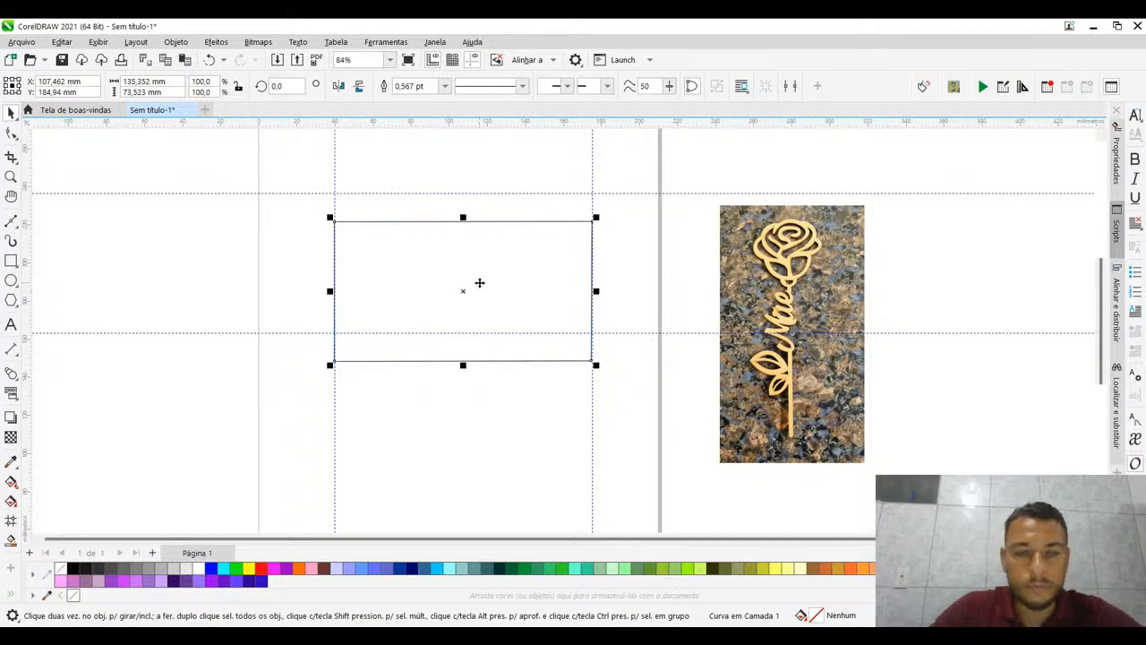
# - Resize the four-sided shape to 3 mm wide and 5 mm high
pyautogui.scroll(1, 478, 281)
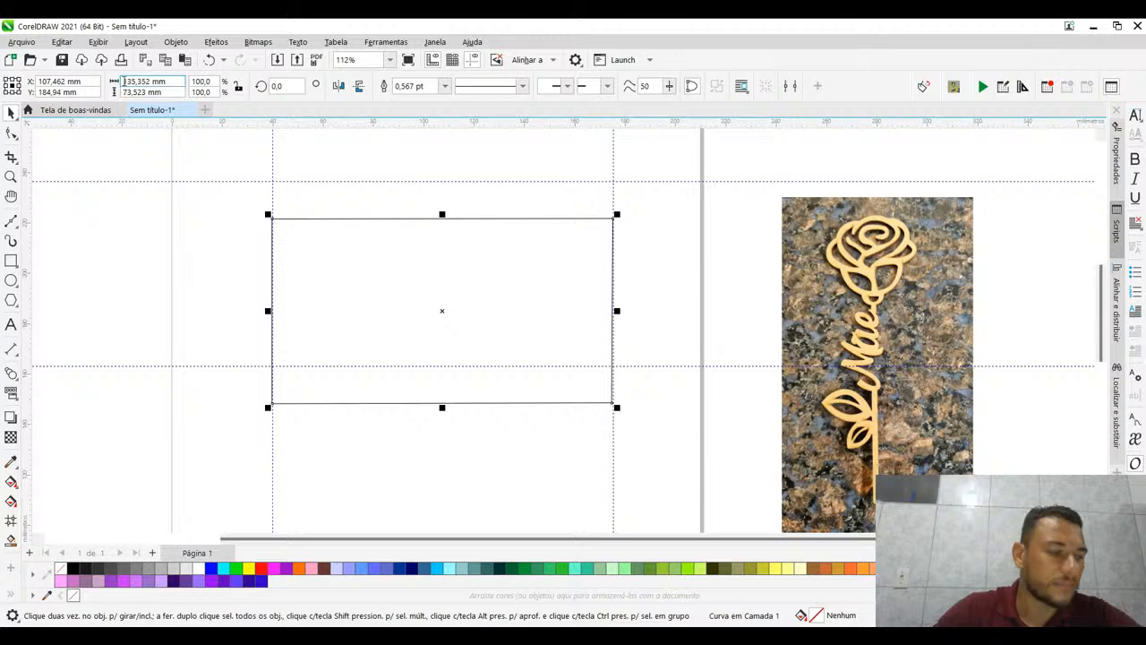
pyautogui.moveTo(176, 82); pyautogui.dragTo(122, 82)
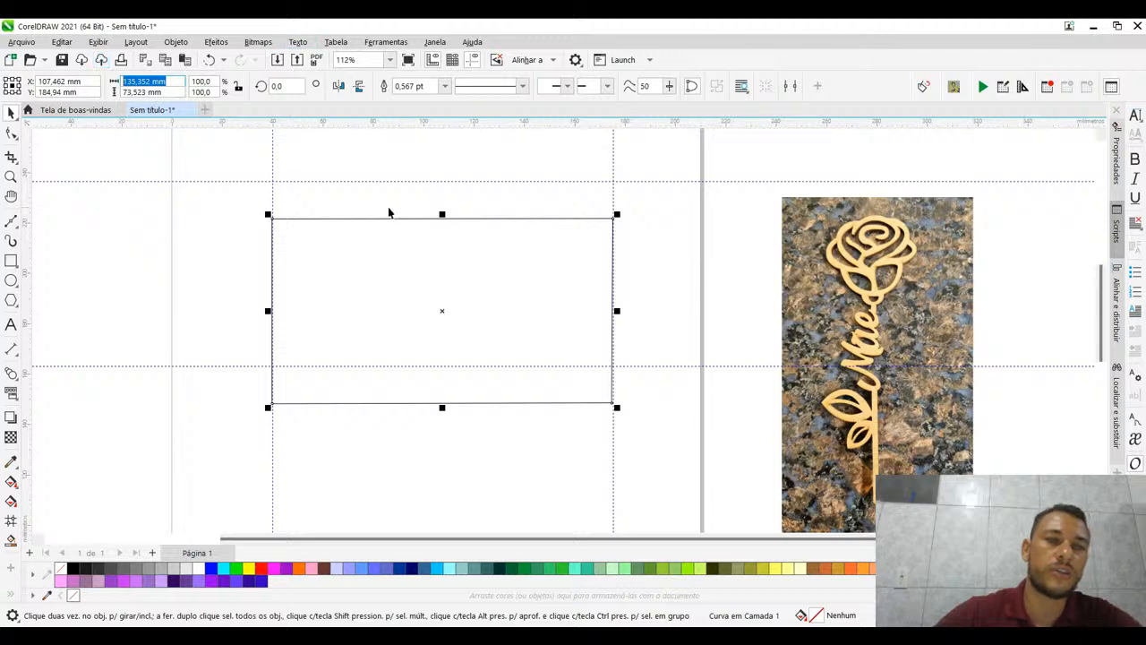
pyautogui.write('3')
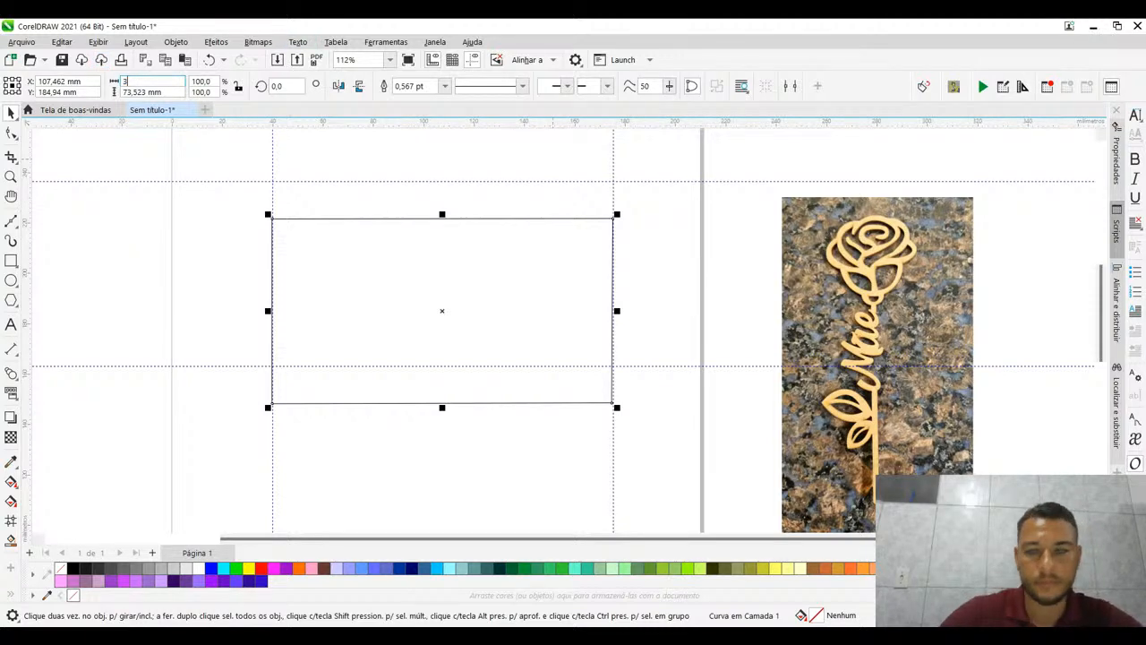
pyautogui.press('Return')
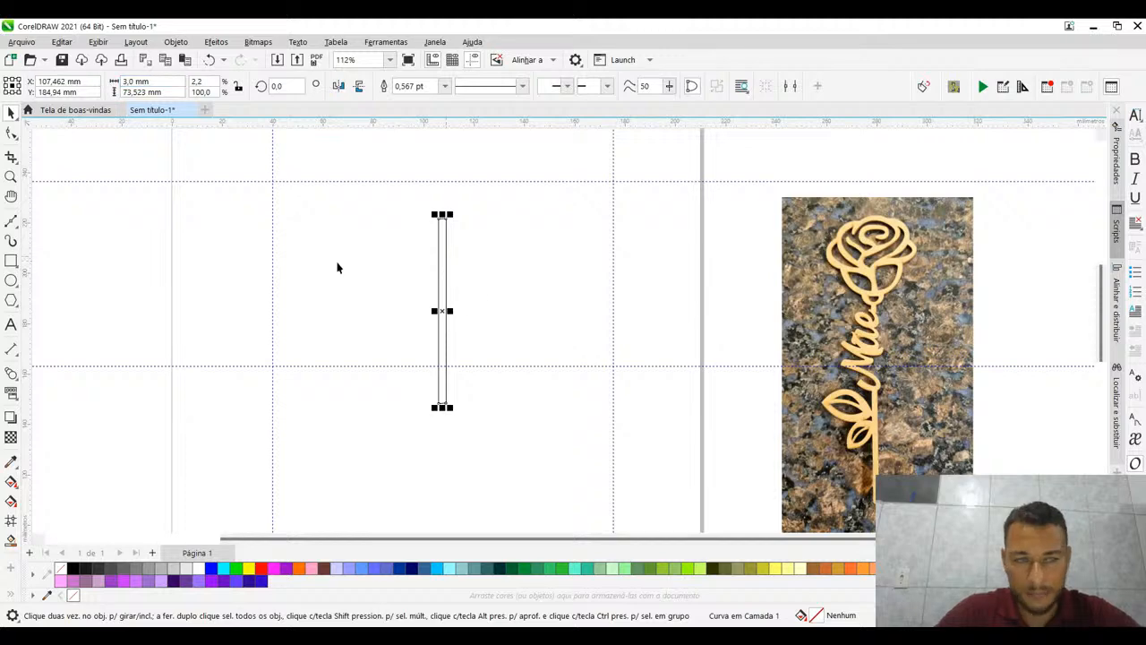
pyautogui.scroll(3, 435, 340)
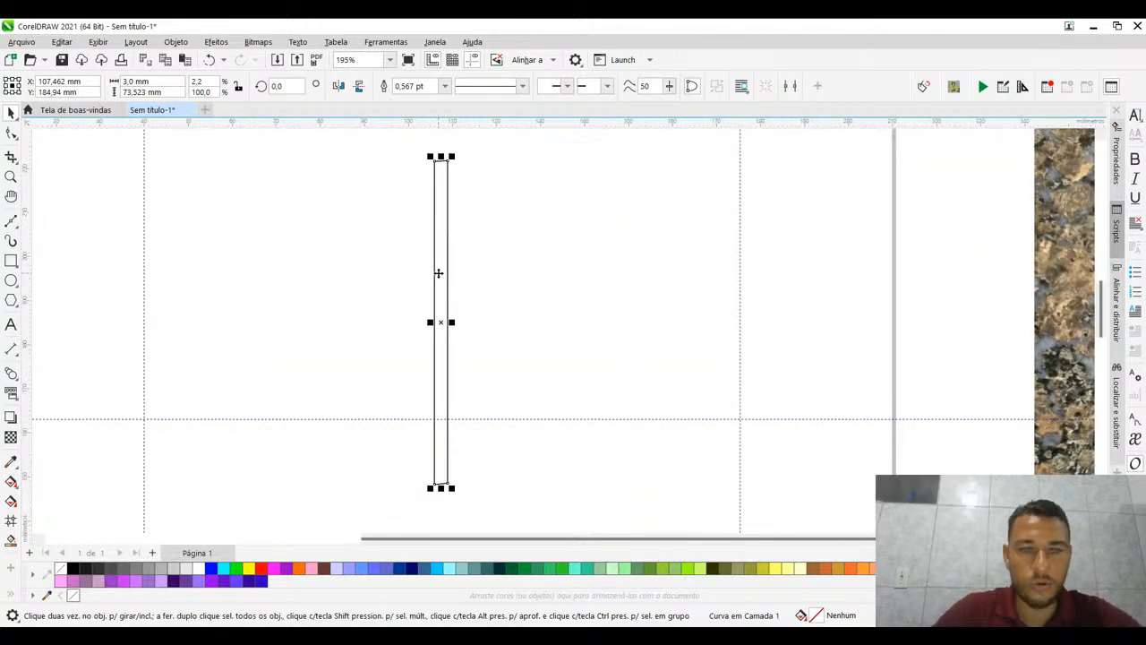
pyautogui.scroll(-1, 428, 157)
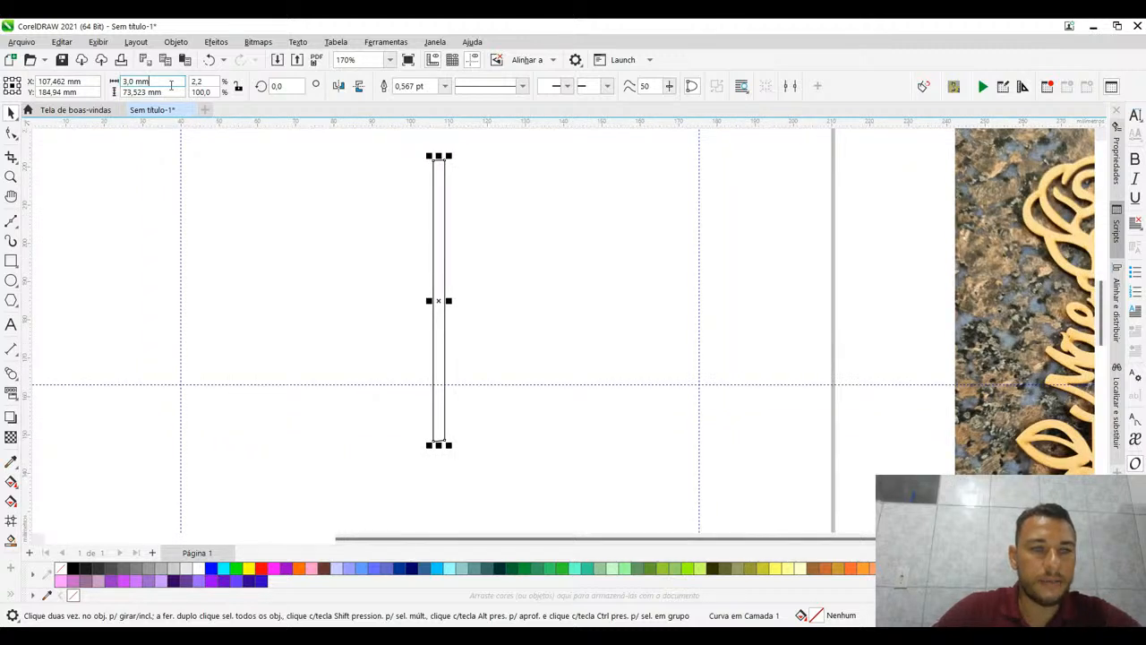
pyautogui.press('Tab')
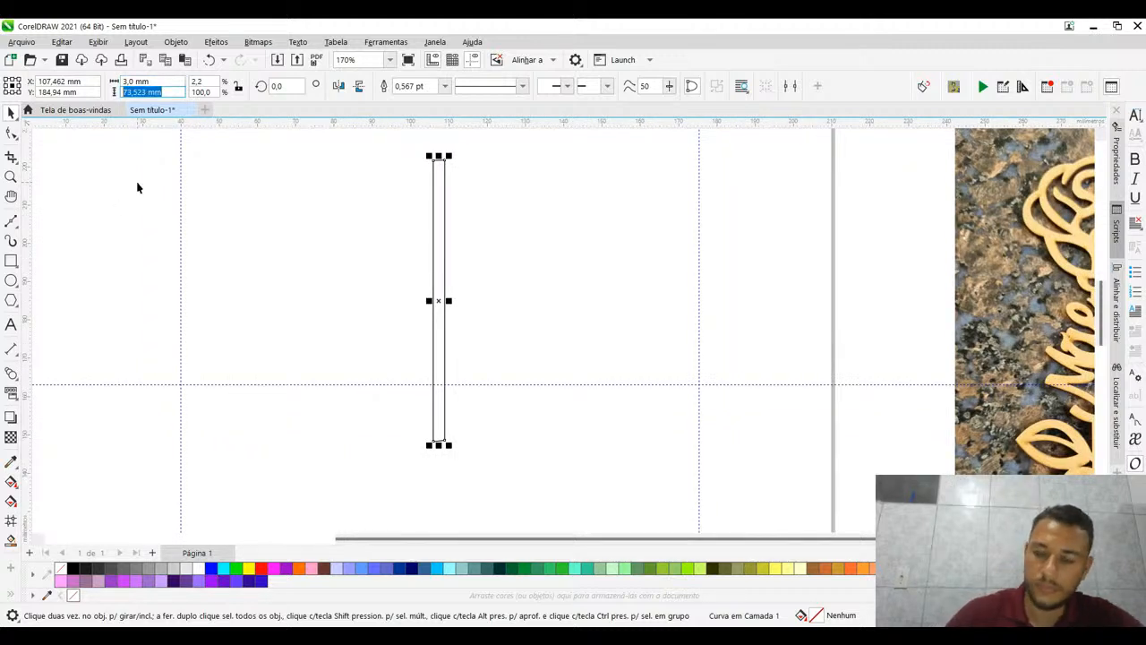
pyautogui.write('5')
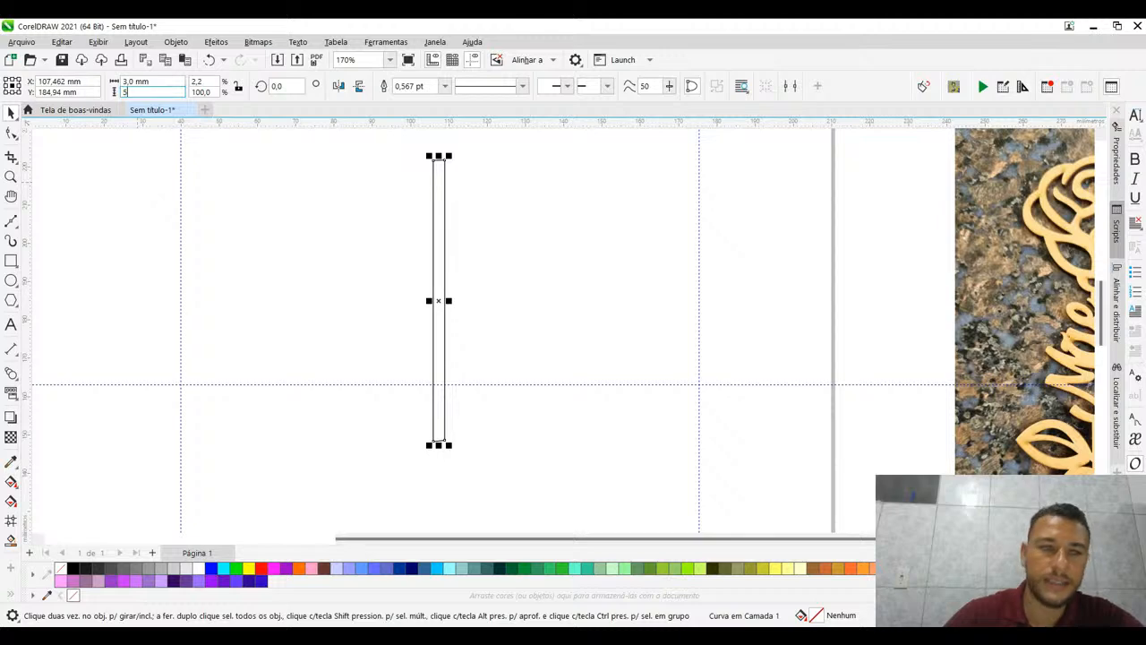
pyautogui.press('Return')
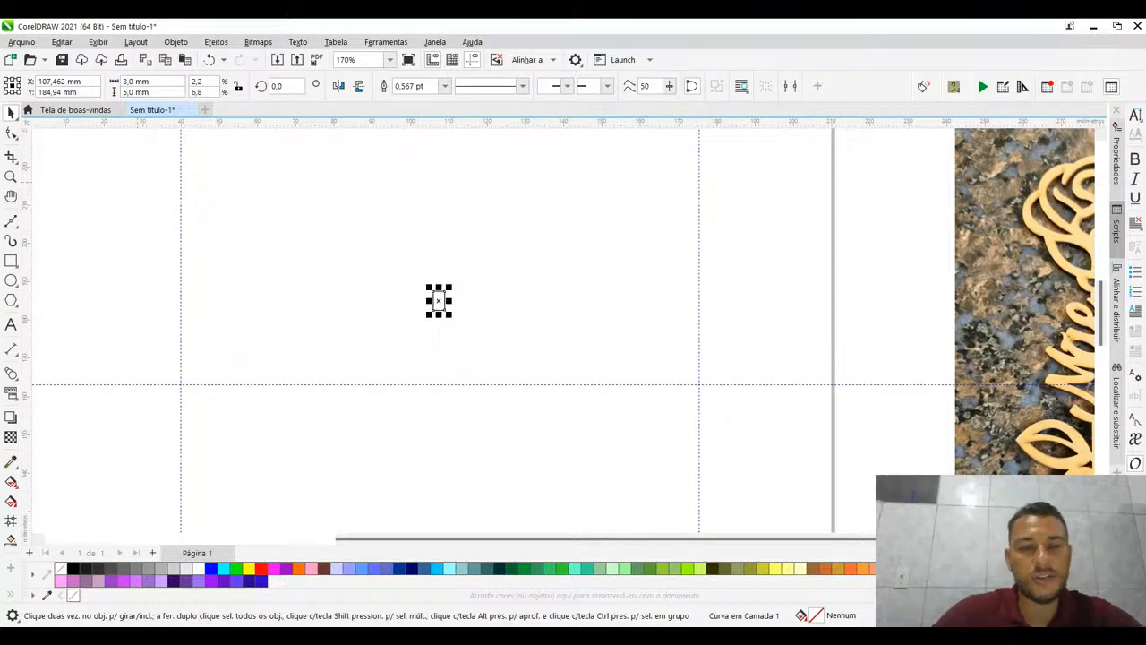
# - Examine the small 3 × 5 mm shape and the thickness of its outline up close
pyautogui.scroll(1, 426, 361)
pyautogui.scroll(6, 442, 333)
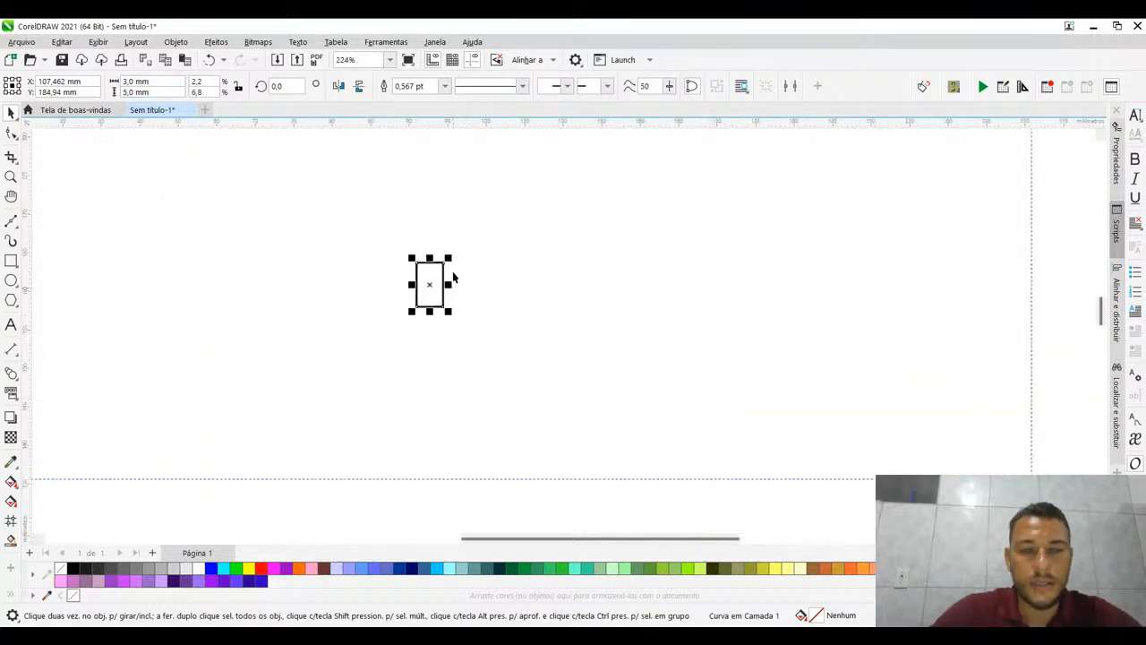
pyautogui.scroll(-1, 355, 215)
pyautogui.scroll(-2, 354, 266)
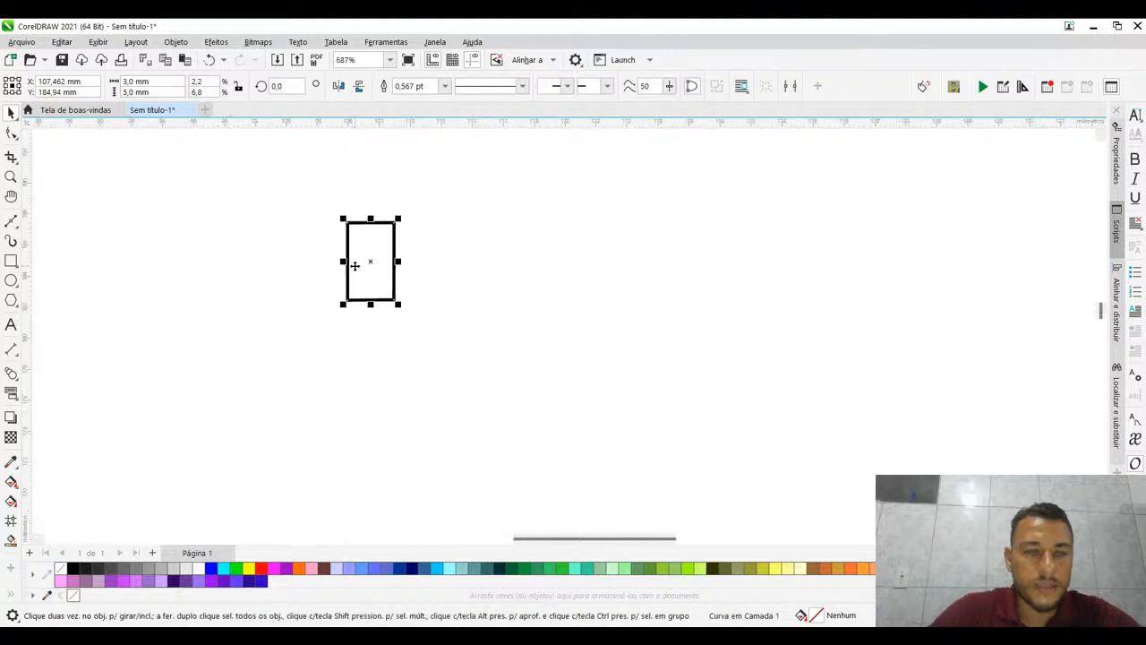
pyautogui.scroll(3, 366, 247)
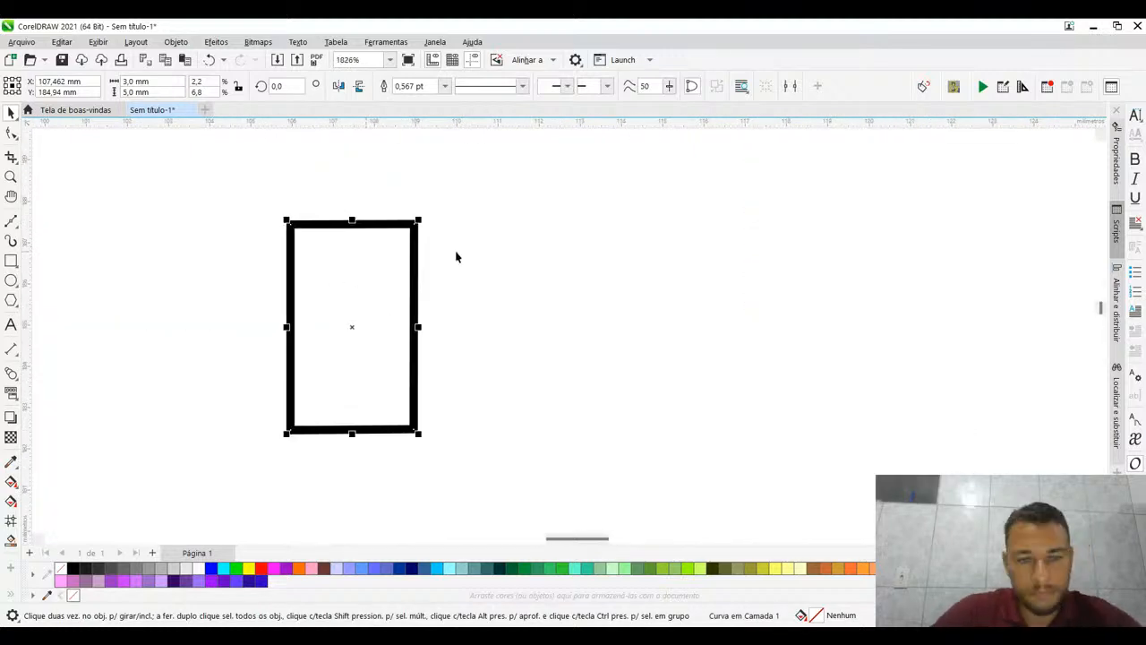
pyautogui.click(56, 154)
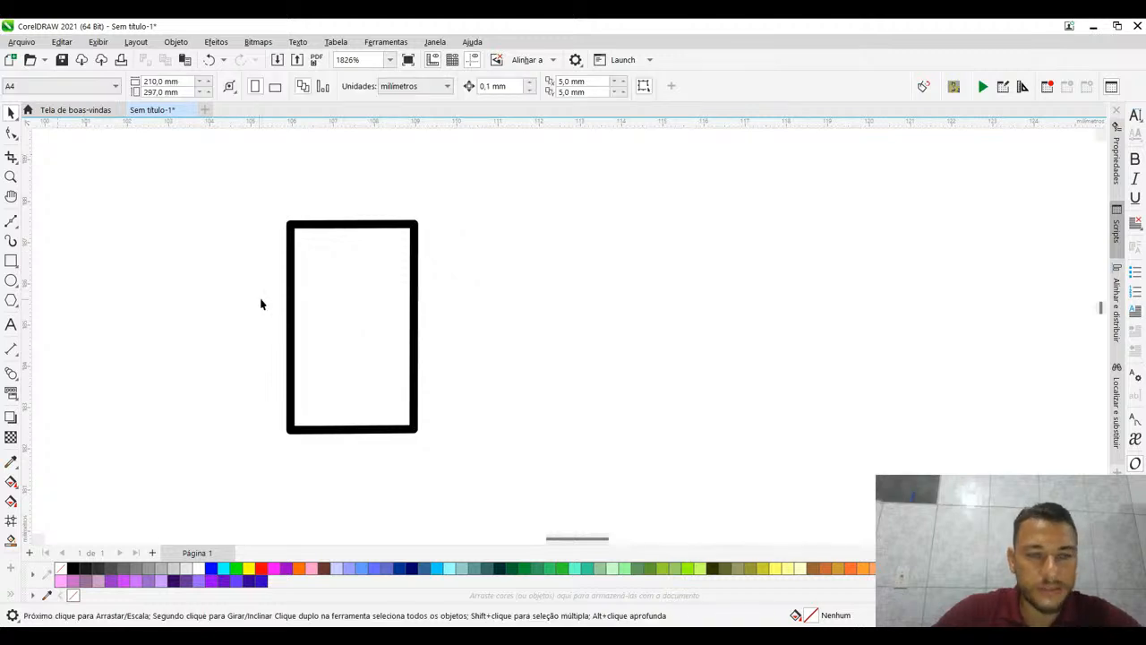
pyautogui.click(291, 233)
pyautogui.scroll(6, 291, 232)
pyautogui.scroll(-5, 291, 233)
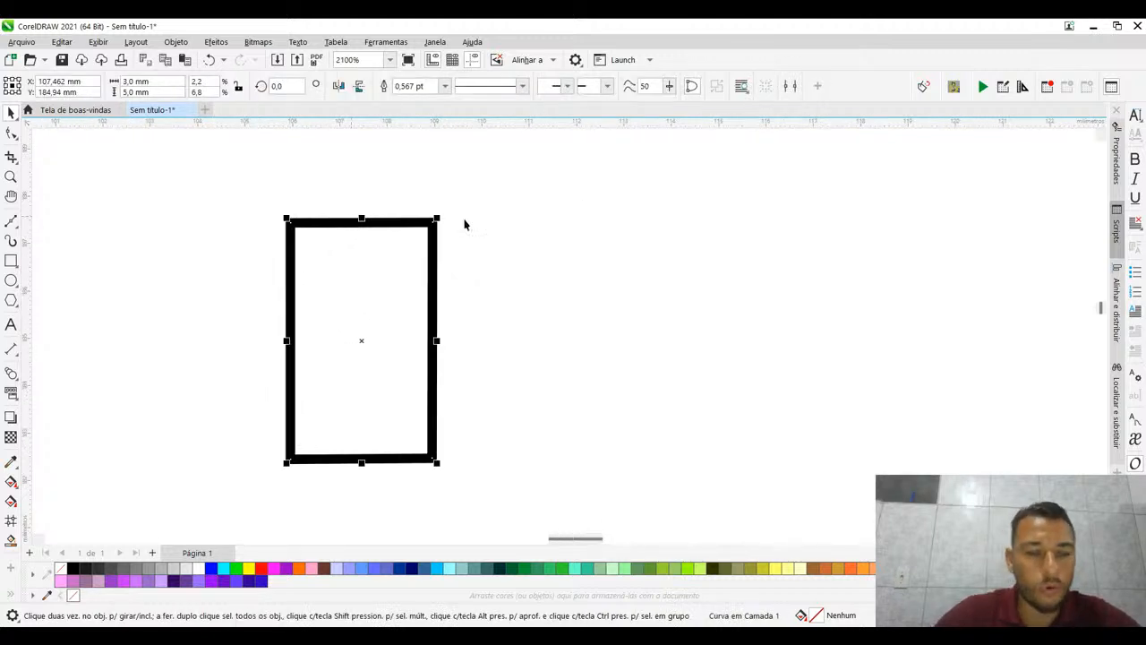
# - Draw a rectangle about 7.1 mm wide and 6.2 mm high to the right of the small four-sided shape
pyautogui.scroll(-10, 344, 255)
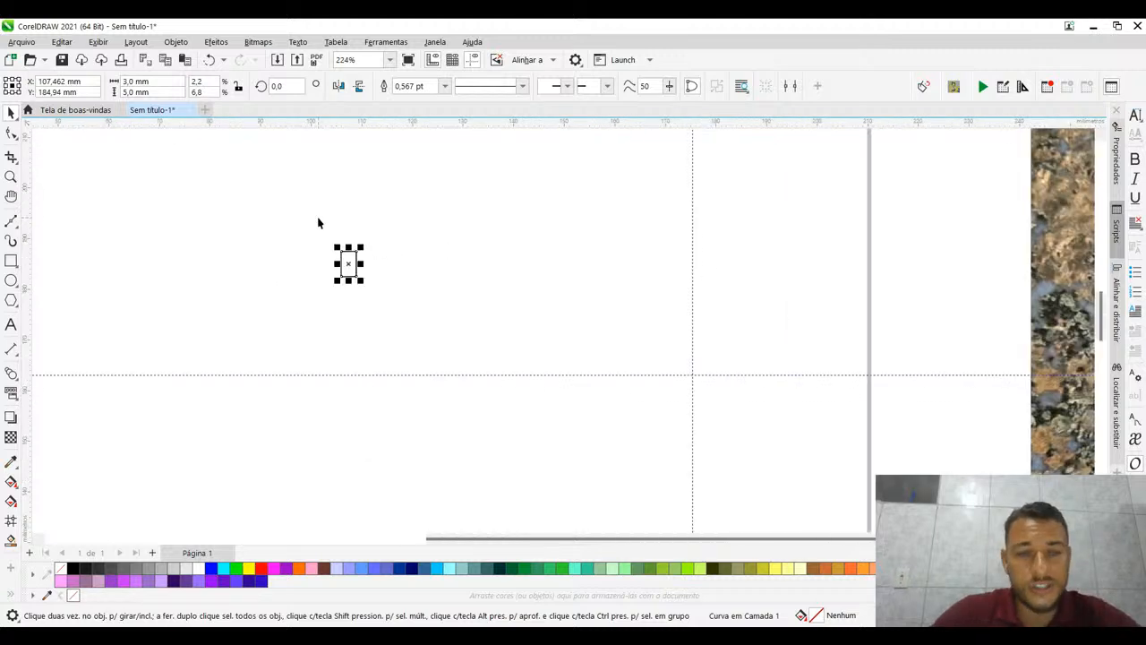
pyautogui.moveTo(442, 284); pyautogui.dragTo(516, 274)
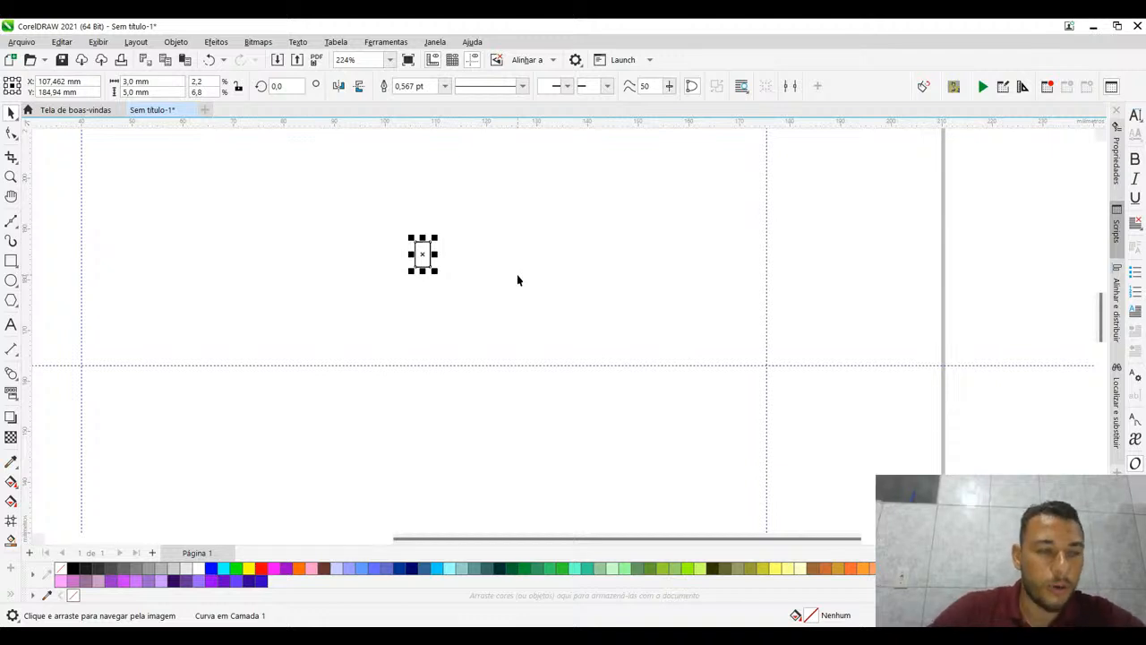
pyautogui.click(11, 260)
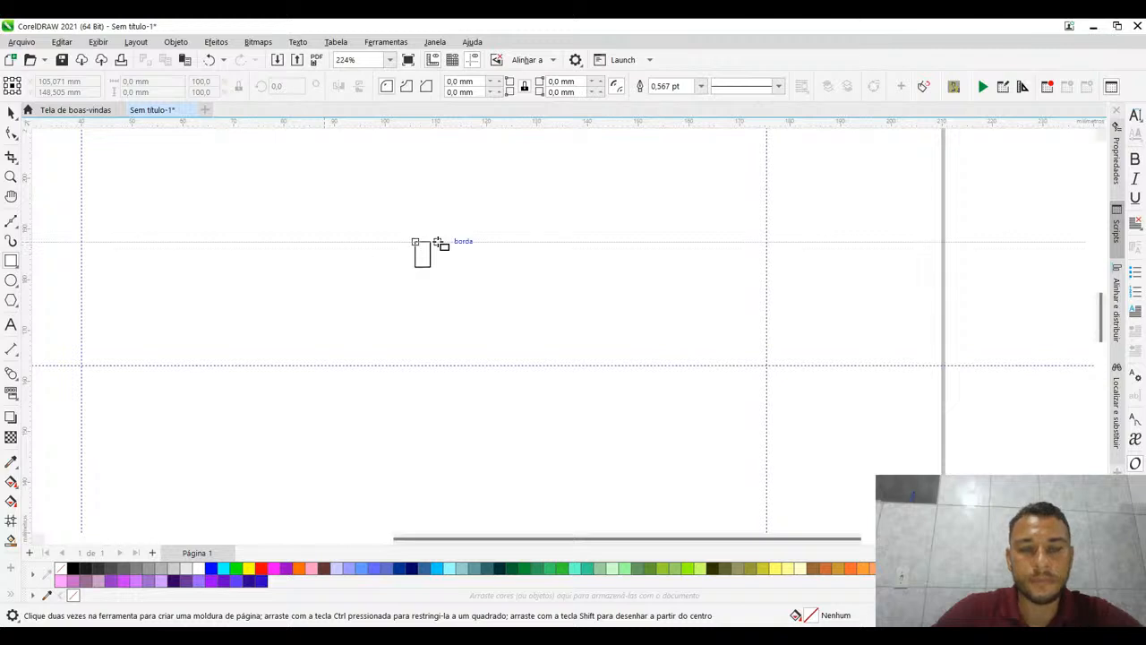
pyautogui.moveTo(439, 242); pyautogui.dragTo(478, 273)
pyautogui.scroll(4, 404, 246)
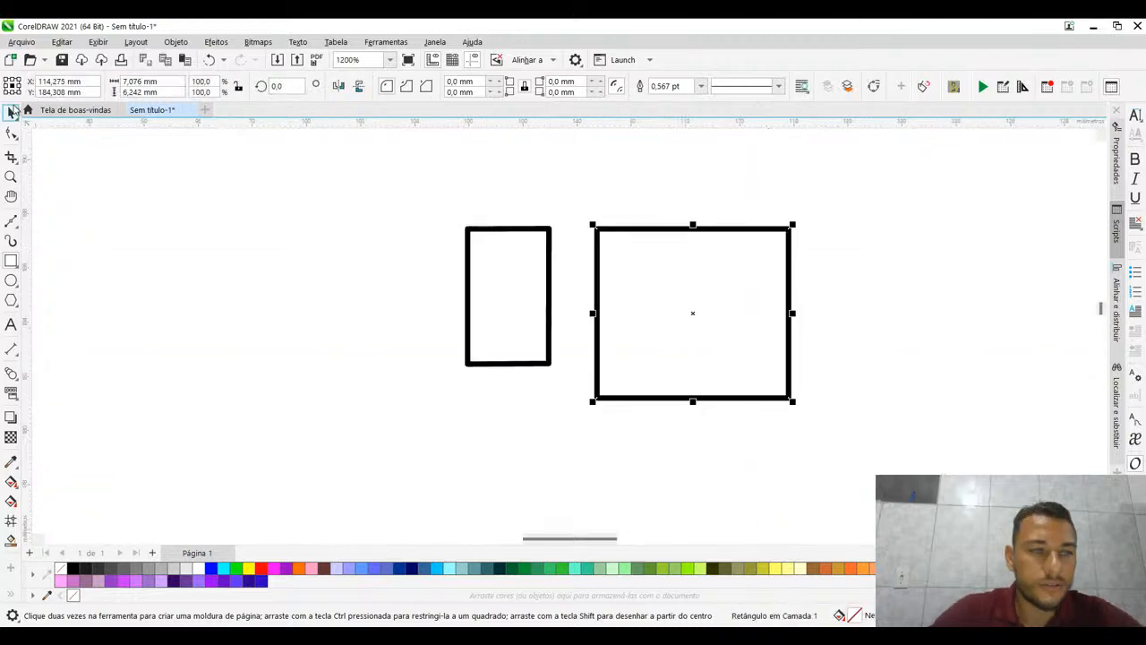
pyautogui.click(13, 111)
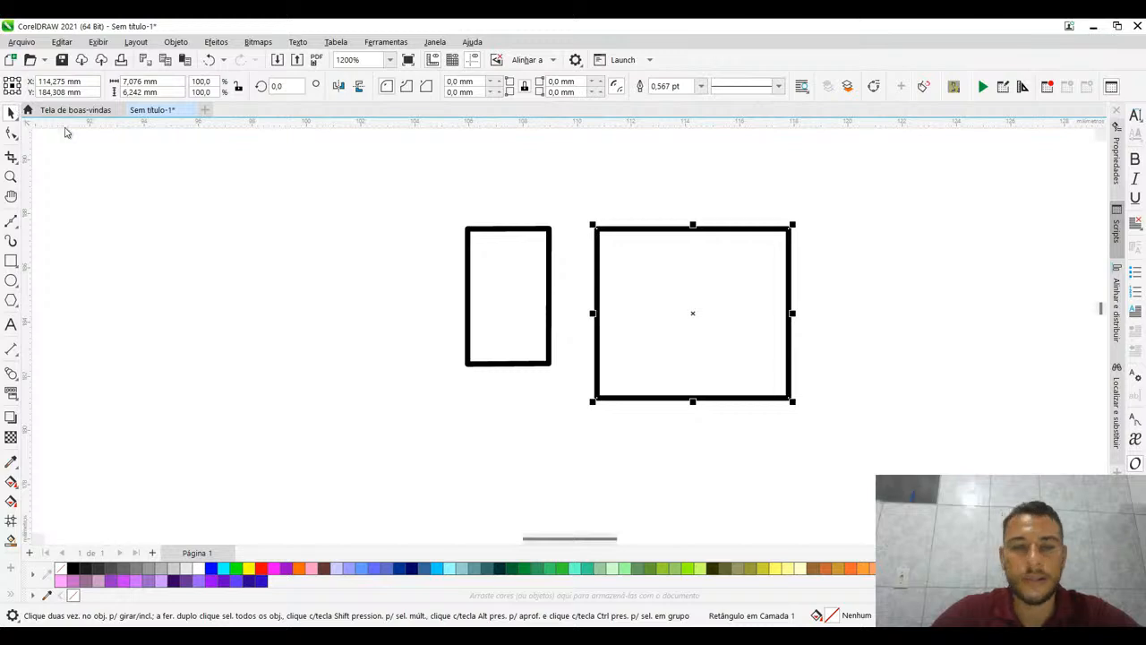
pyautogui.scroll(1, 624, 236)
pyautogui.click(716, 229)
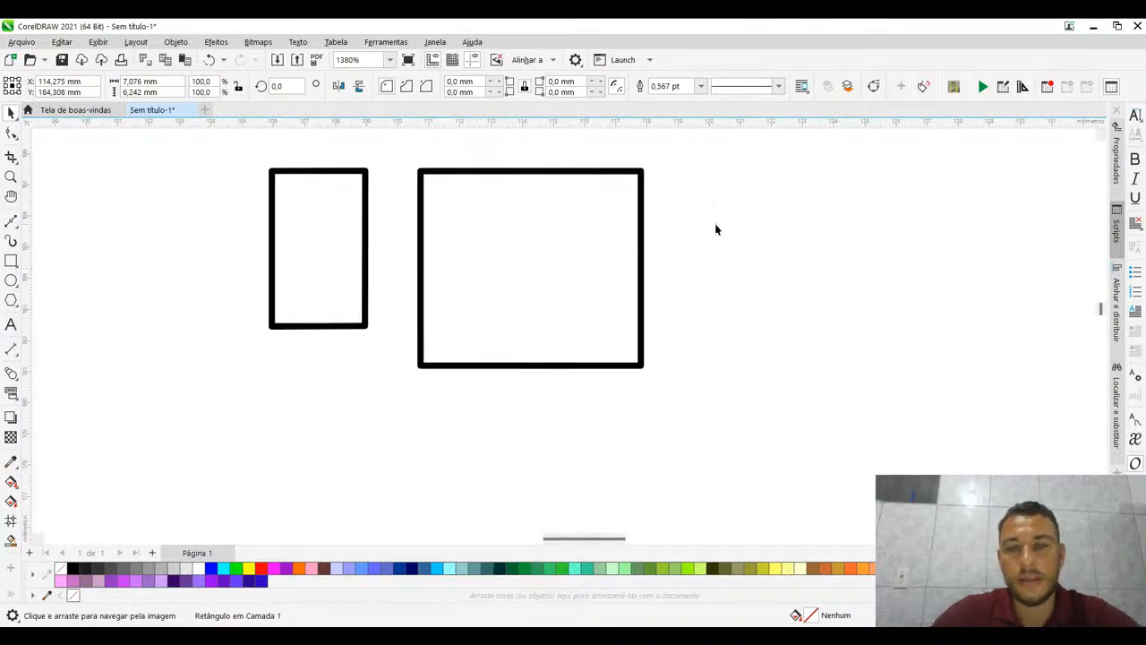
pyautogui.click(639, 192)
pyautogui.scroll(-3, 634, 259)
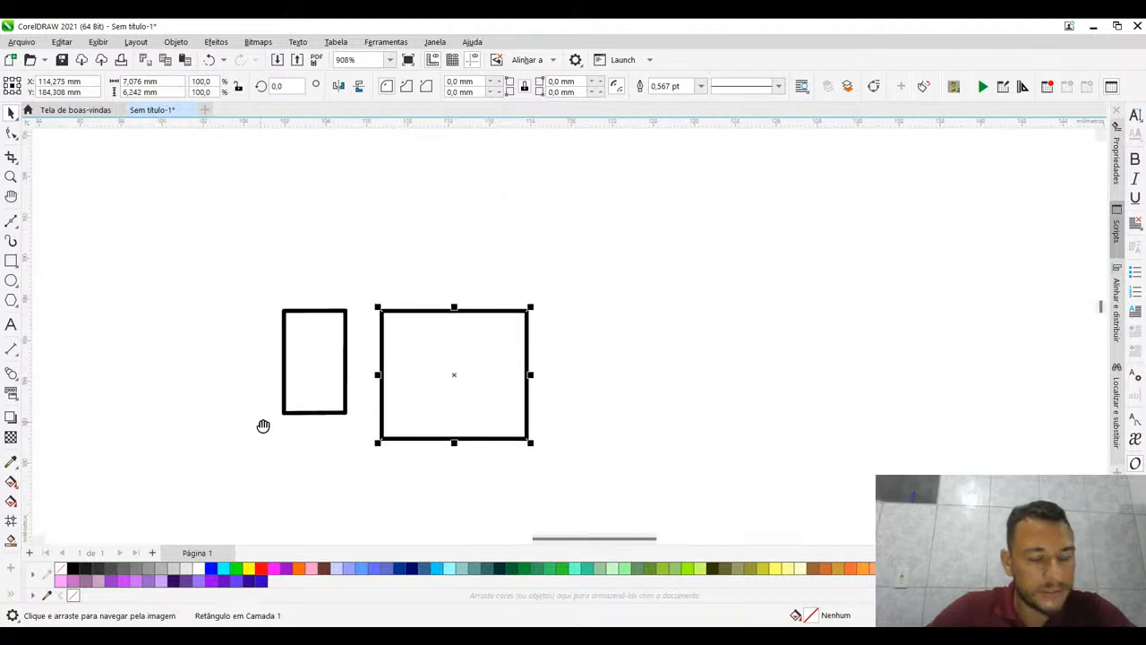
pyautogui.moveTo(262, 425); pyautogui.dragTo(268, 345)
# - Move the small 3 × 5 mm shape about 7 mm to the left, away from the rectangle, and delete it
pyautogui.click(275, 251)
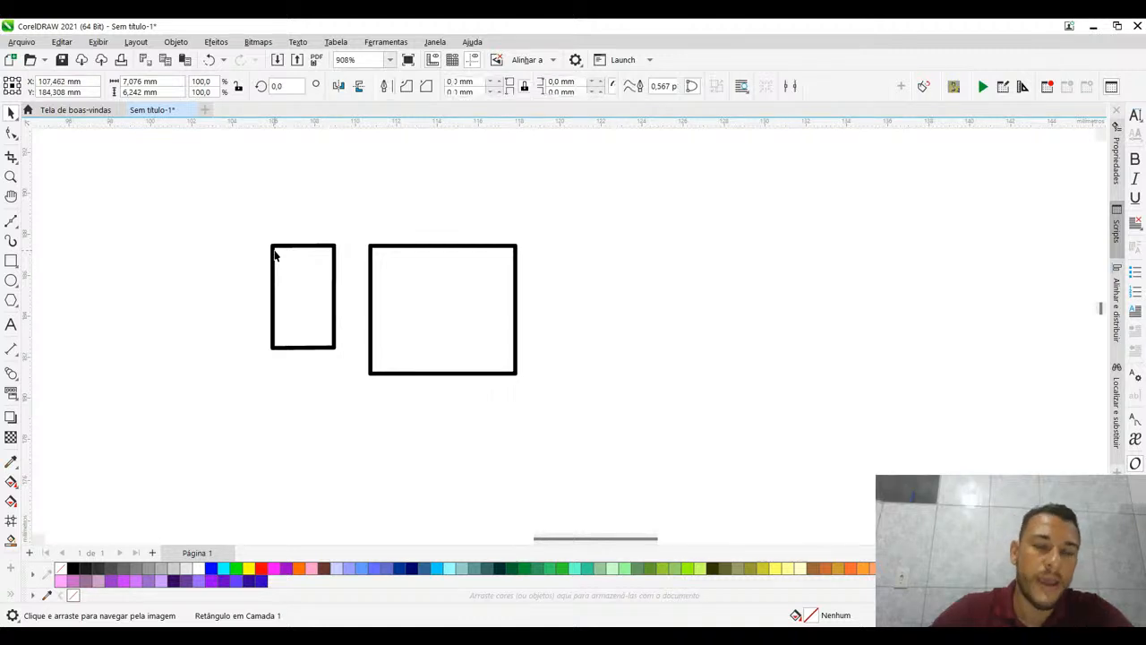
pyautogui.moveTo(348, 266); pyautogui.dragTo(504, 230)
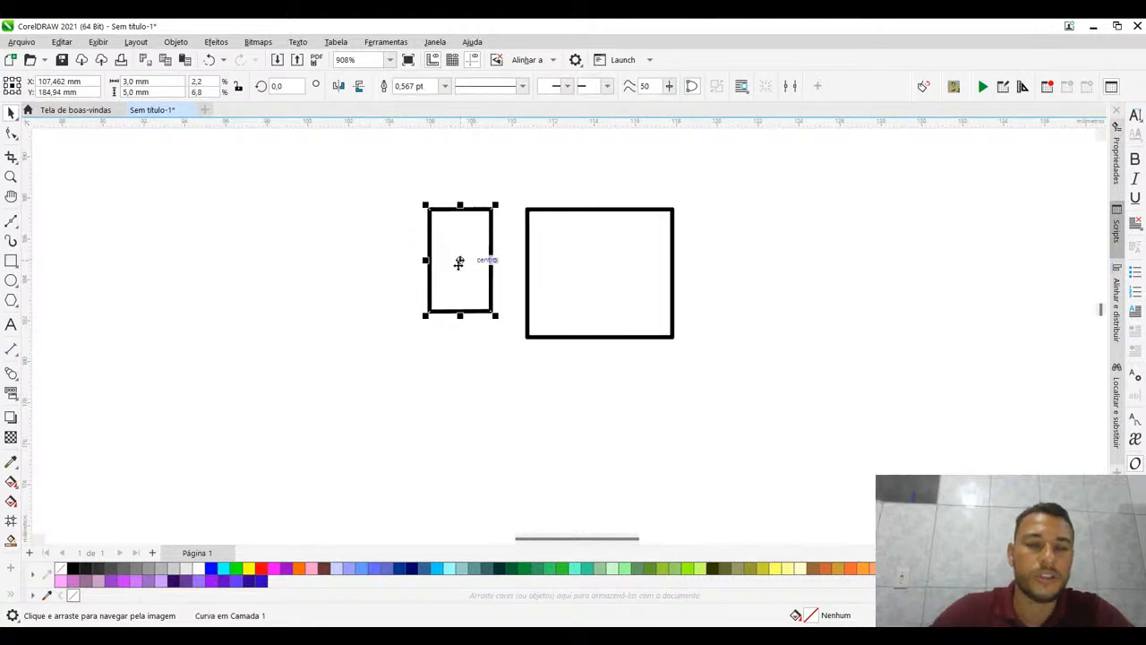
pyautogui.moveTo(460, 263); pyautogui.dragTo(311, 265)
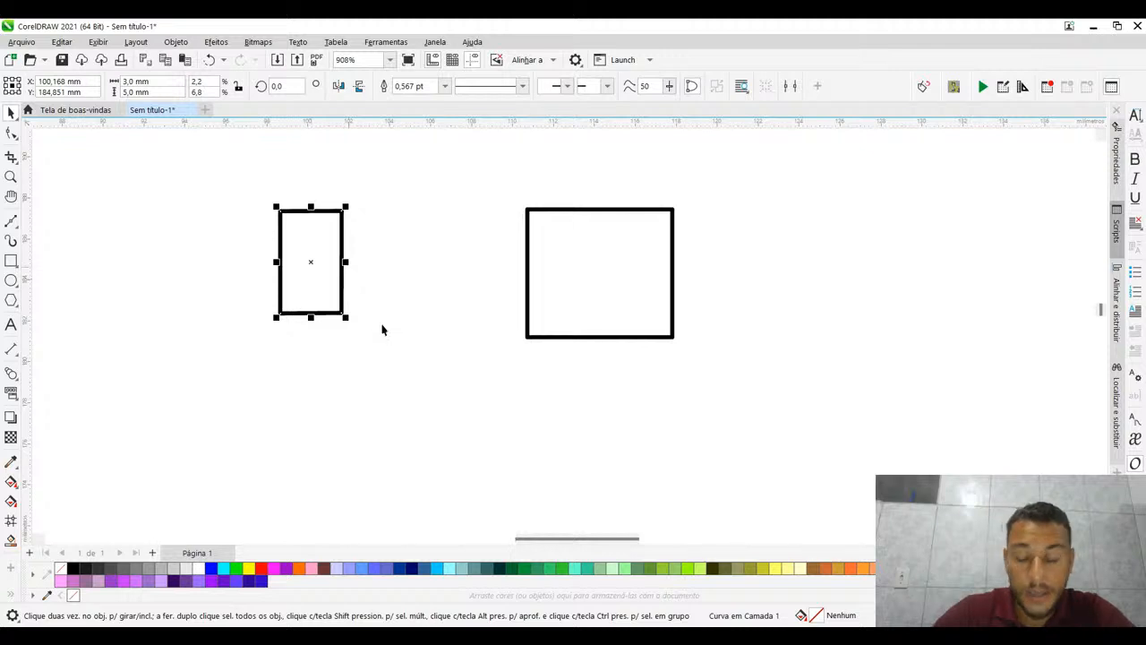
pyautogui.scroll(-2, 411, 315)
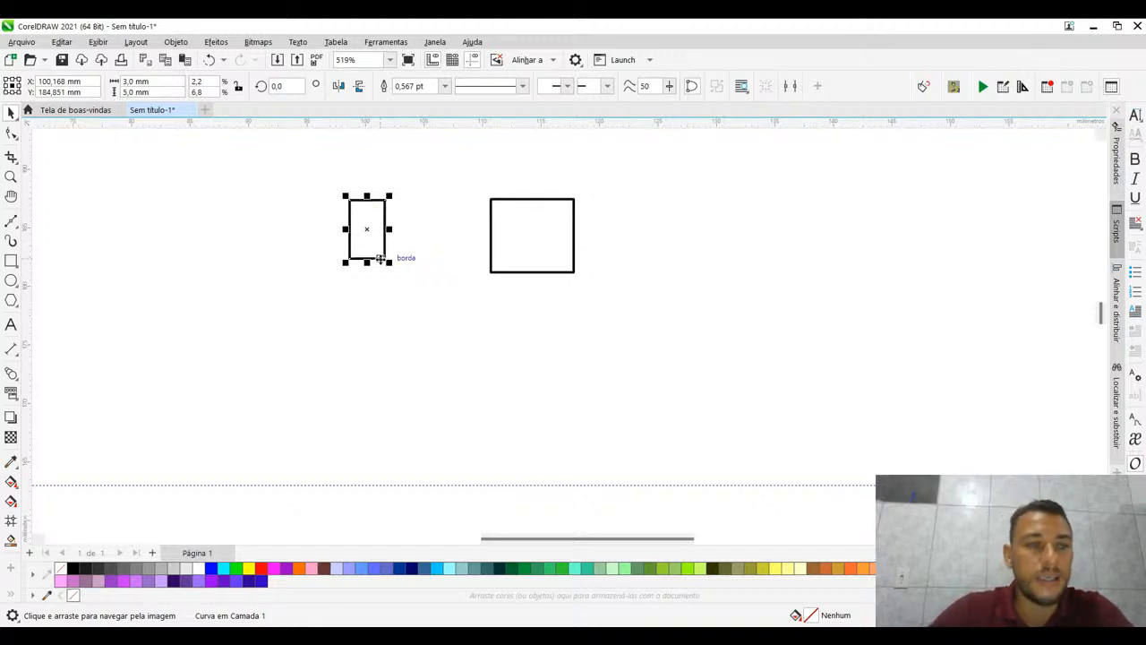
pyautogui.press('Delete')
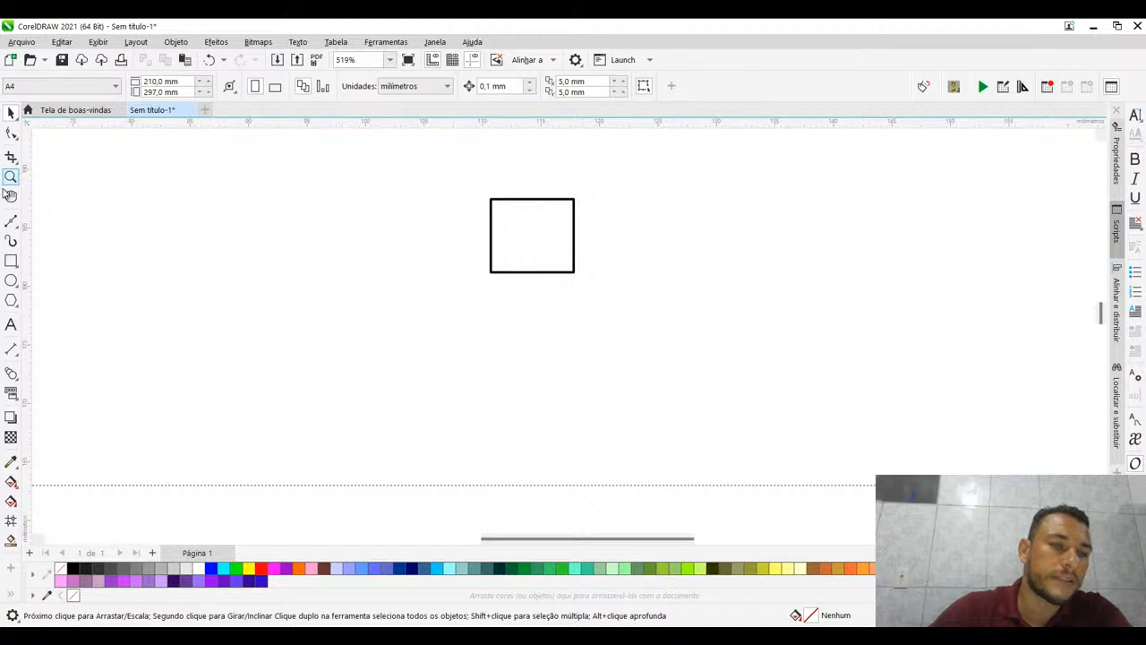
# - Draw an open three-node C-shaped Bézier curve, about 7.8 mm wide and 15.8 mm high, to the left of the rectangle
pyautogui.click(11, 220)
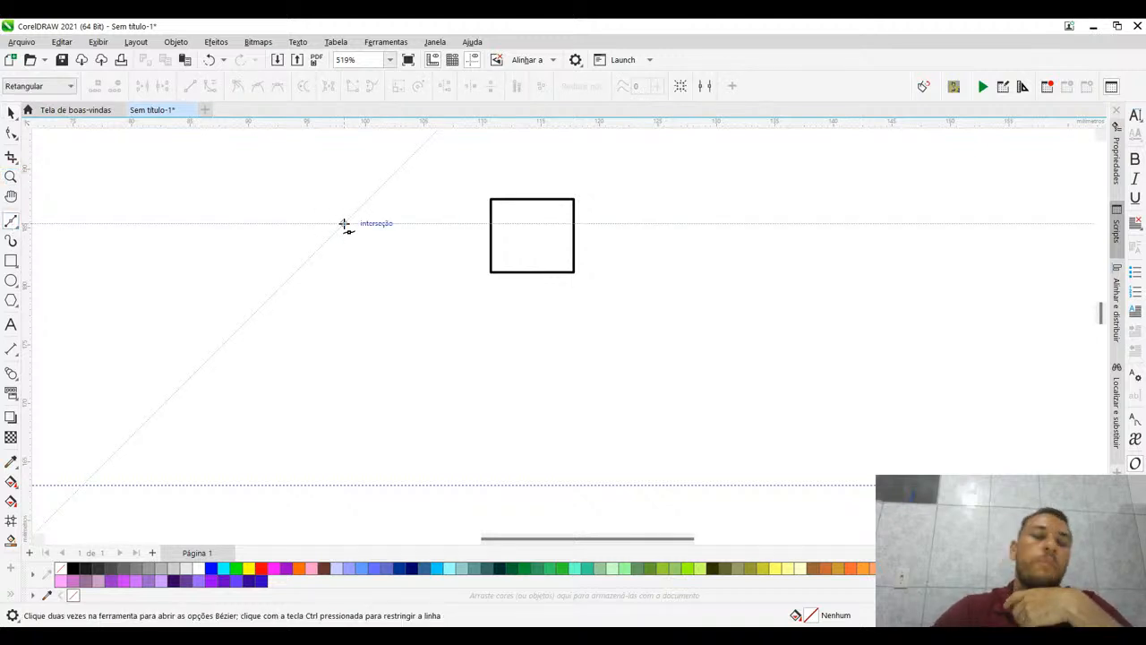
pyautogui.click(344, 223)
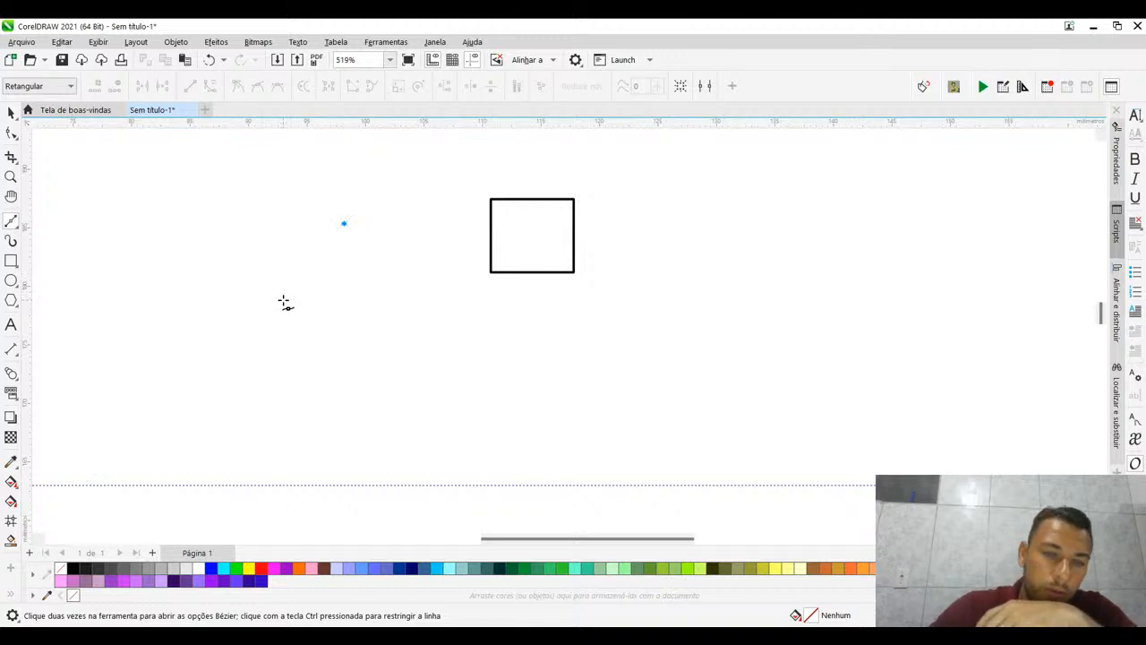
pyautogui.moveTo(283, 303); pyautogui.dragTo(299, 453)
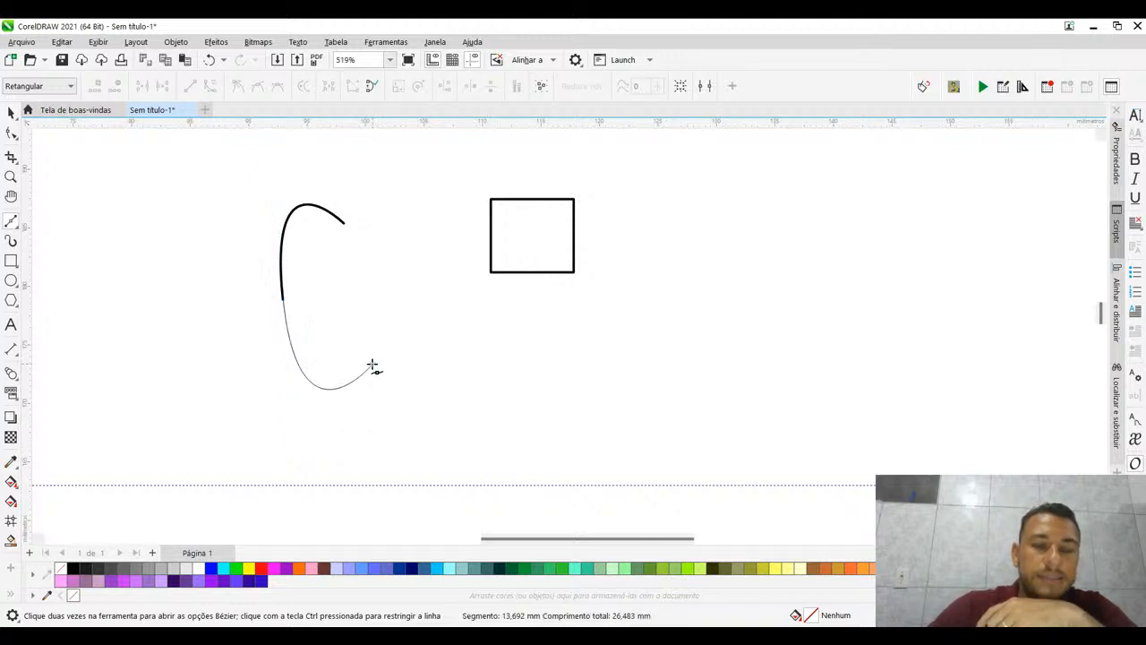
pyautogui.doubleClick(372, 365)
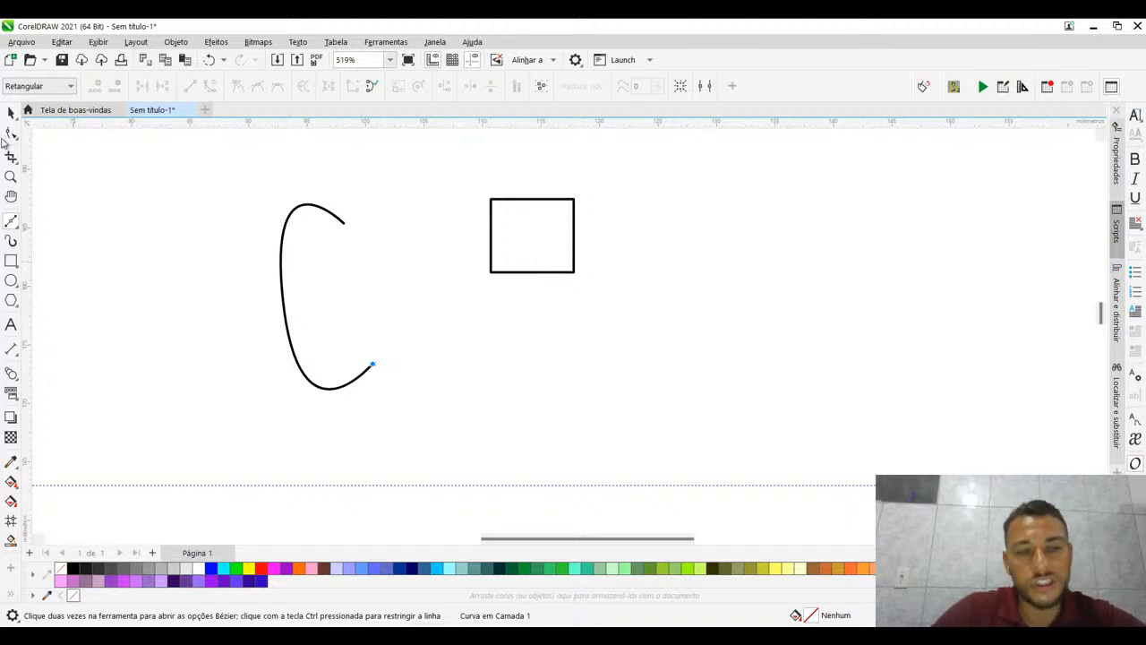
pyautogui.click(10, 134)
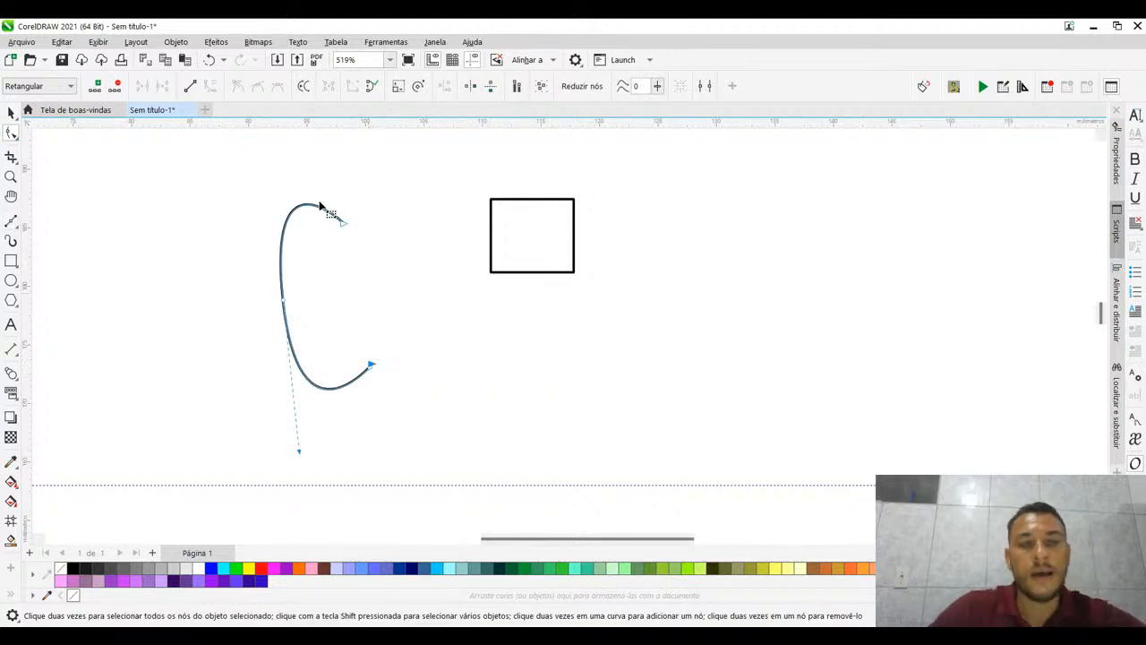
pyautogui.click(359, 212)
pyautogui.click(437, 219)
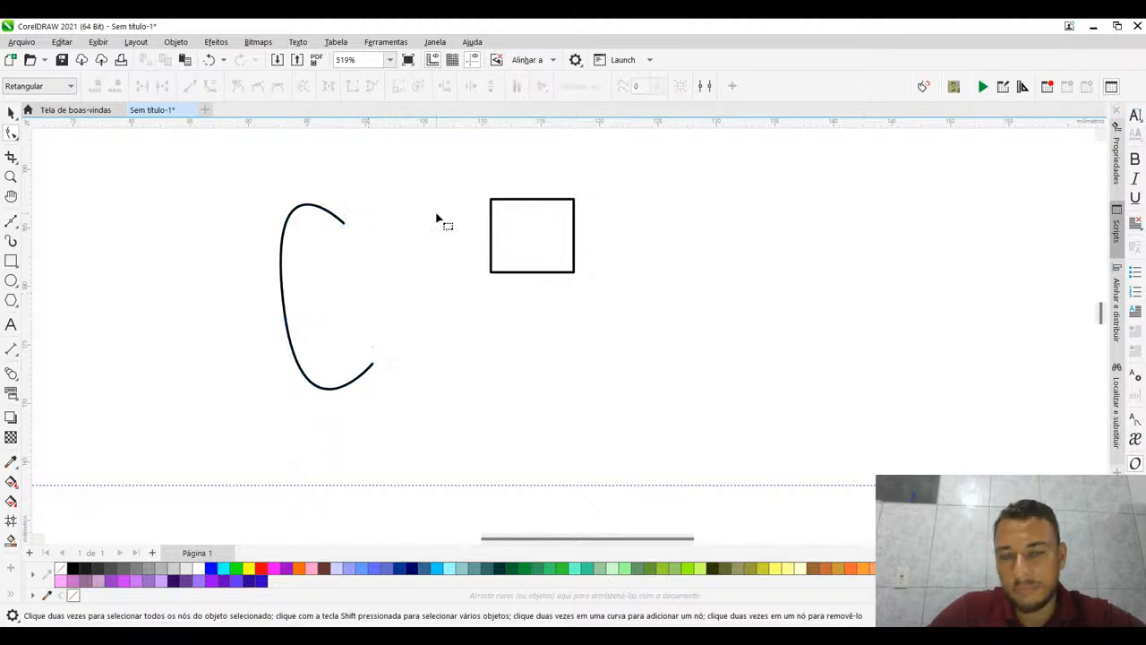
# - Delete the rectangle beside the C-shaped curve
pyautogui.click(491, 204)
pyautogui.click(11, 112)
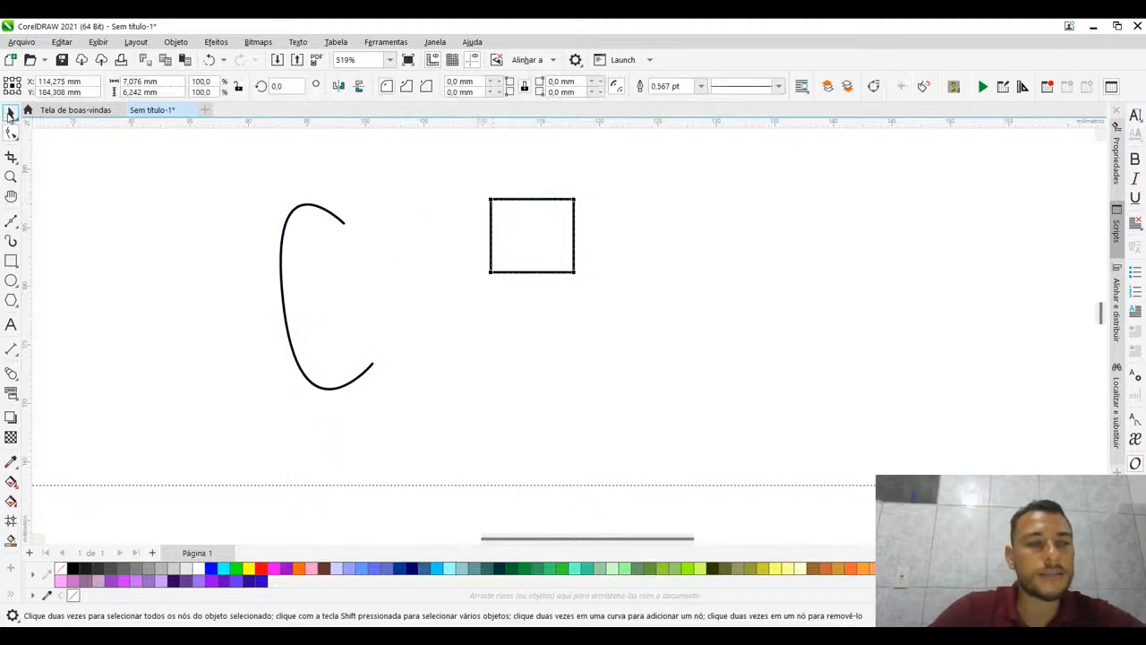
pyautogui.press('Delete')
# - Move the C-shaped curve's middle node up and slightly to the left
pyautogui.click(289, 198)
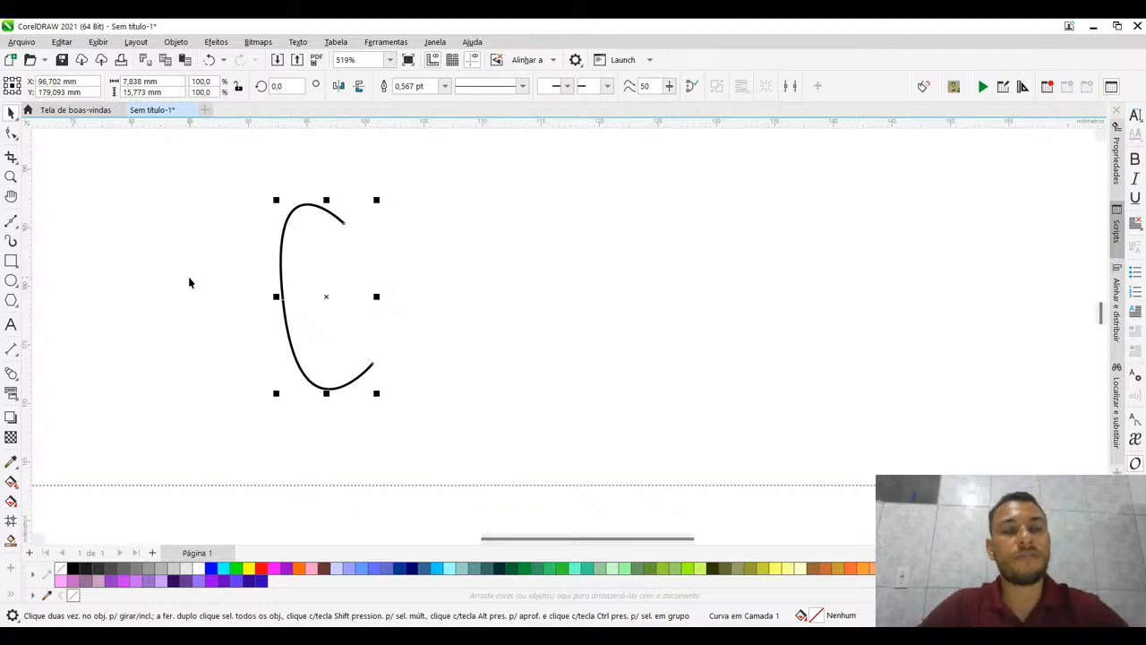
pyautogui.click(12, 133)
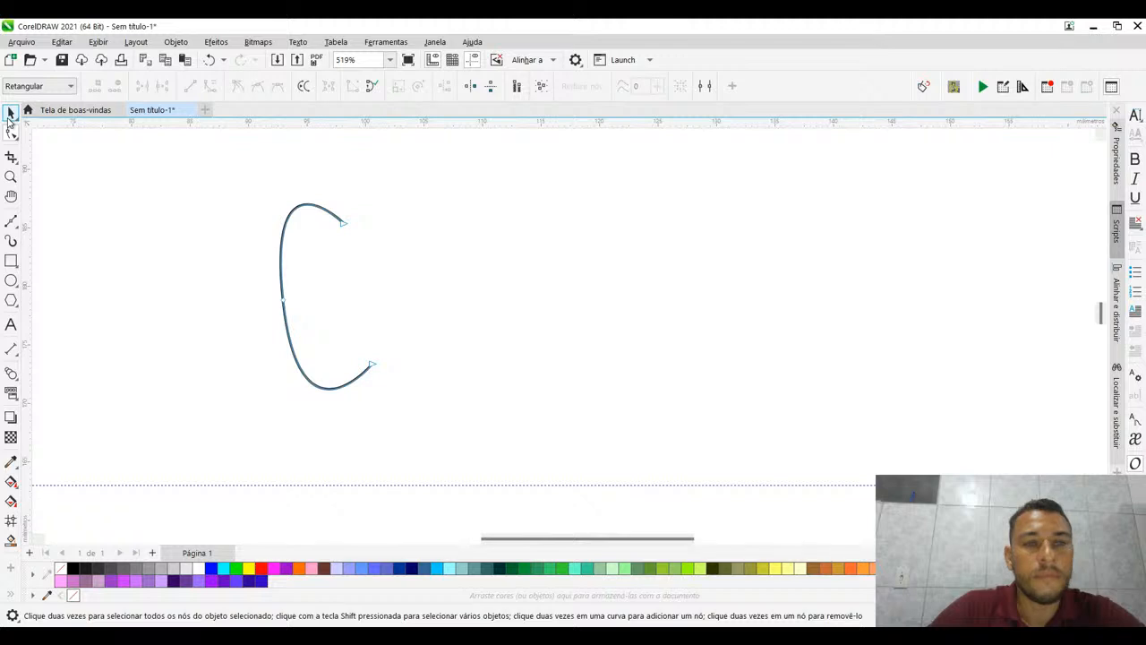
pyautogui.click(11, 113)
pyautogui.click(12, 132)
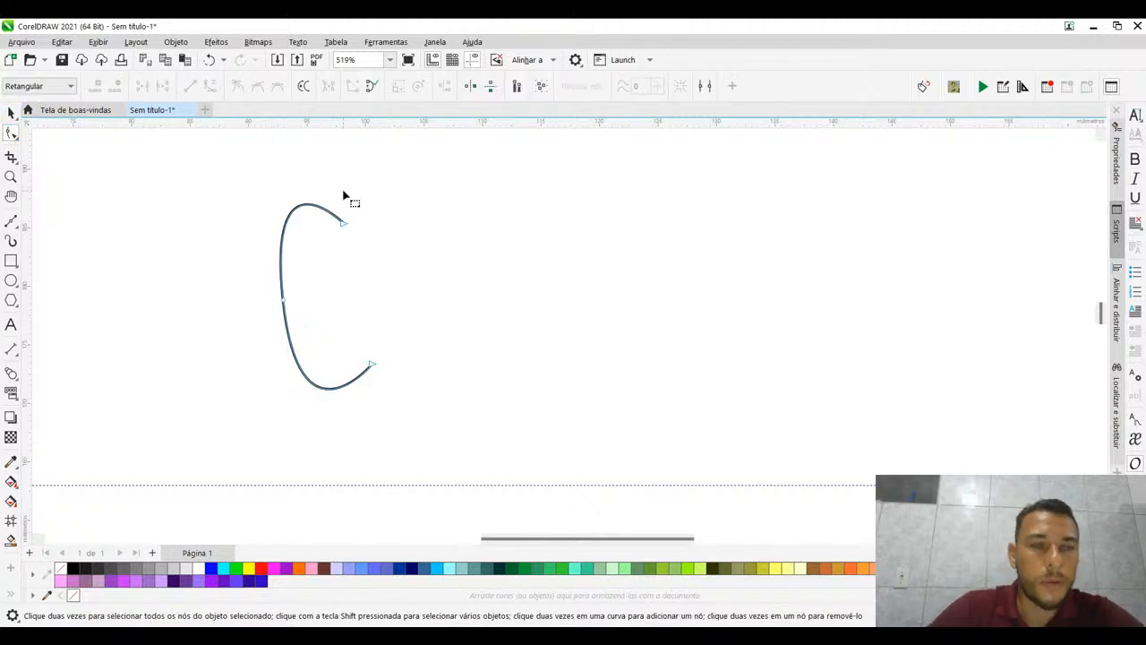
pyautogui.moveTo(195, 263); pyautogui.dragTo(347, 359)
pyautogui.moveTo(288, 306); pyautogui.dragTo(259, 256)
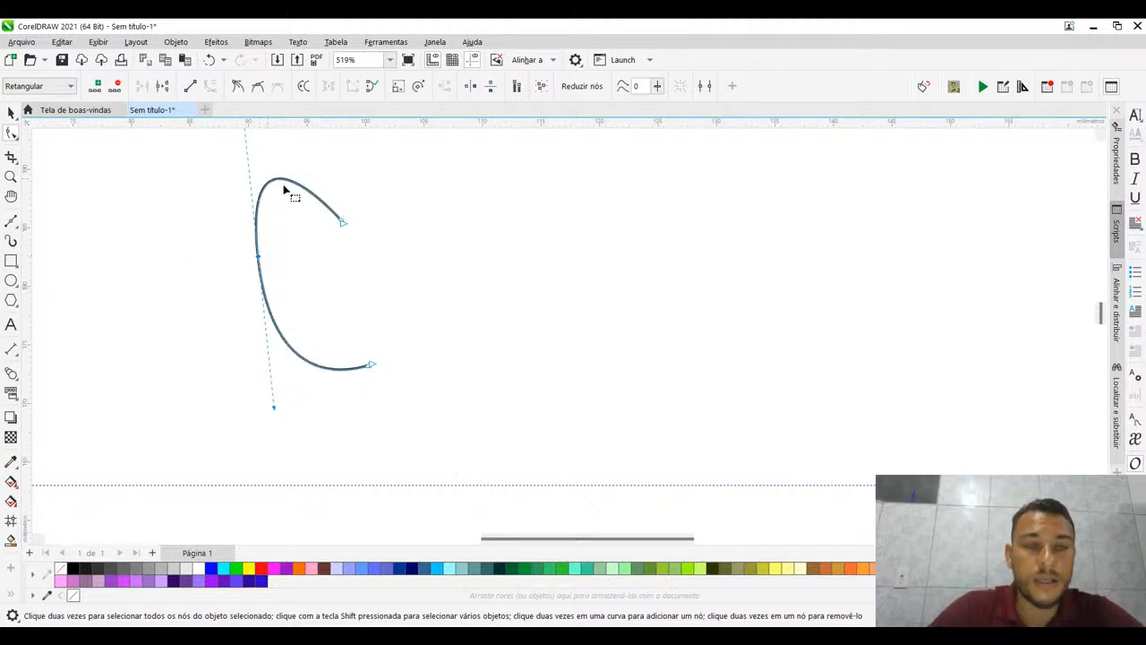
# - Make the curve's middle node a cusp and adjust its two handles independently, shortening both toward the node
pyautogui.moveTo(283, 189); pyautogui.dragTo(337, 225)
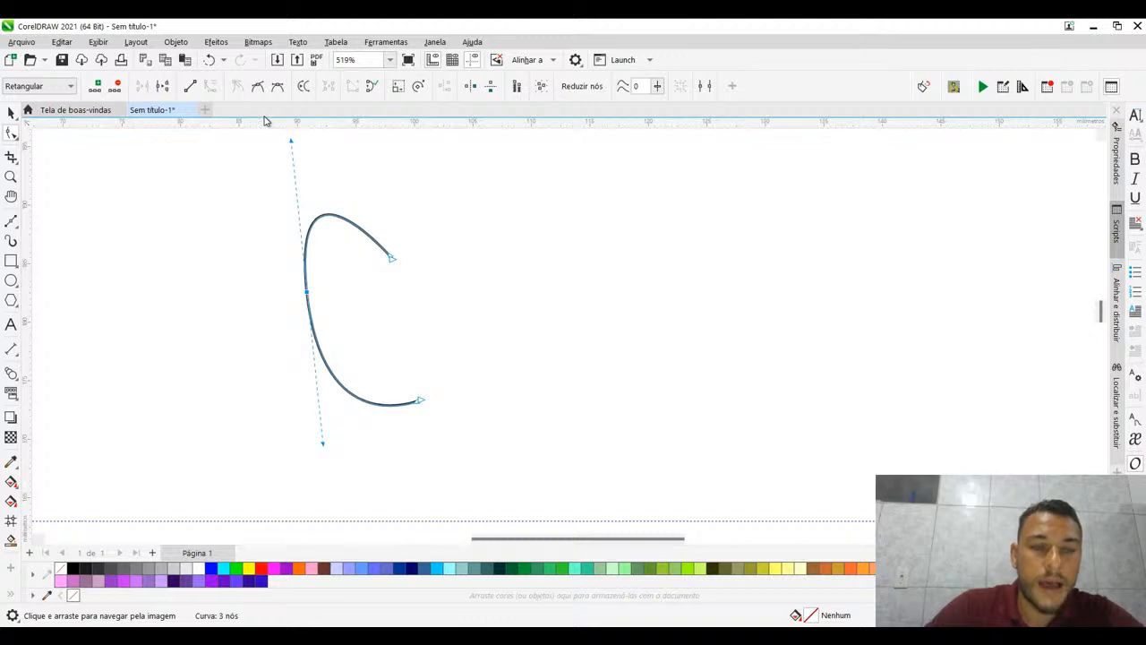
pyautogui.moveTo(291, 140)
pyautogui.mouseDown()
pyautogui.moveTo(295, 185)
pyautogui.moveTo(326, 161)
pyautogui.moveTo(293, 139)
pyautogui.mouseUp()
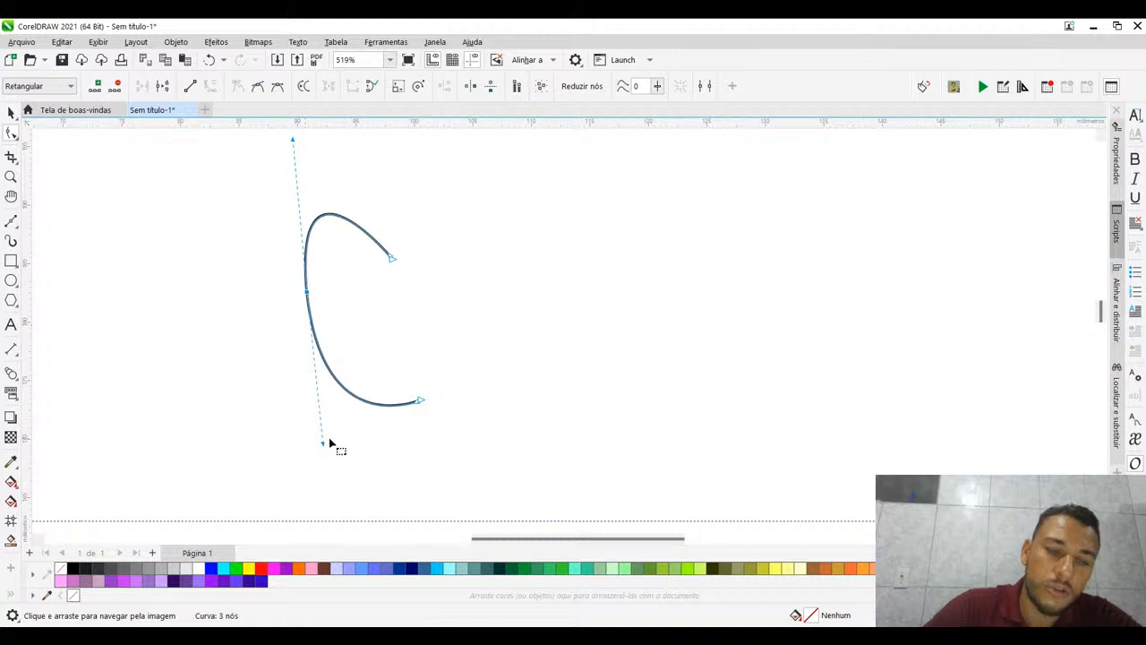
pyautogui.moveTo(321, 446); pyautogui.dragTo(325, 376)
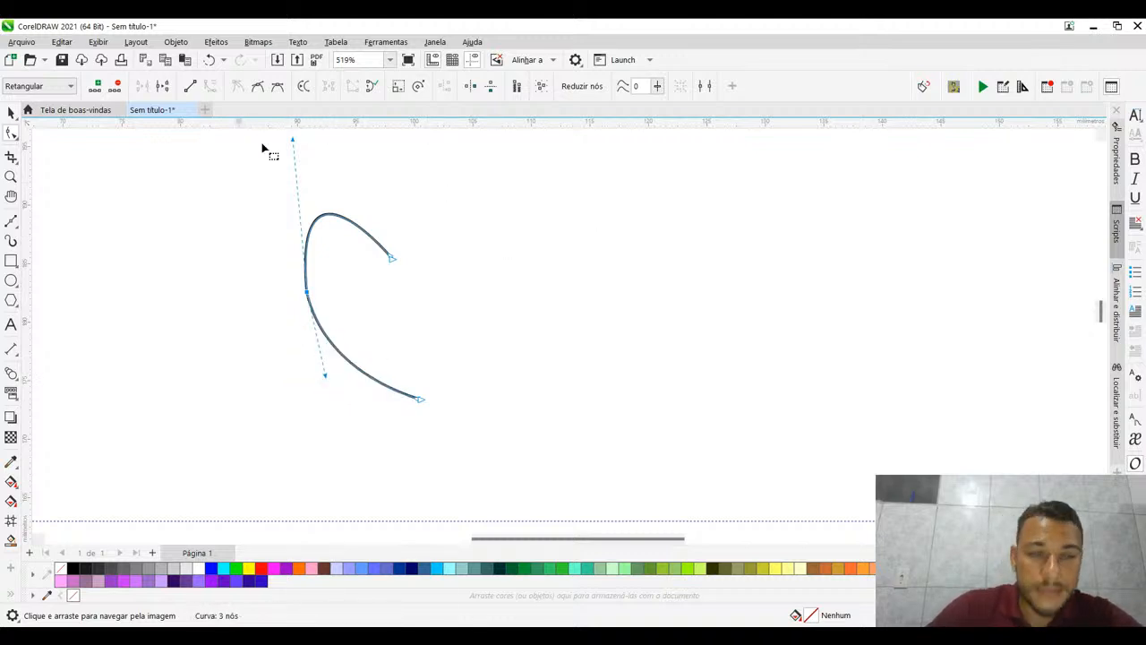
pyautogui.moveTo(293, 141); pyautogui.dragTo(288, 161)
# - Make the middle node smooth and adjust its upper handle and the upper end node's handle to round the top arc
pyautogui.moveTo(262, 259); pyautogui.dragTo(336, 347)
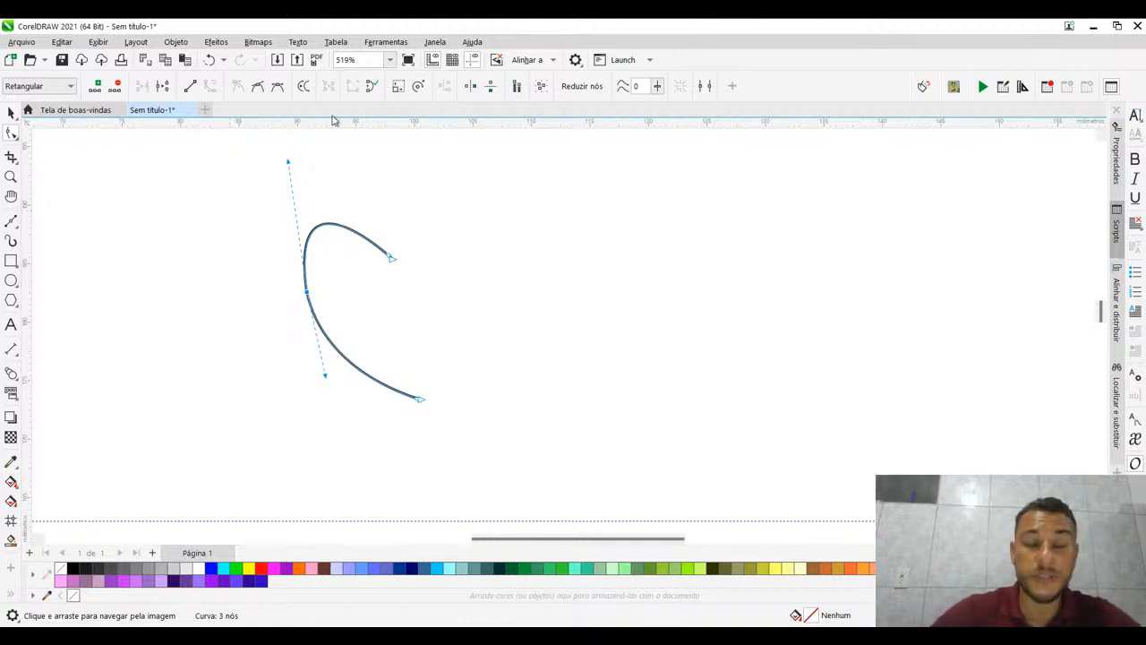
pyautogui.moveTo(264, 269); pyautogui.dragTo(324, 339)
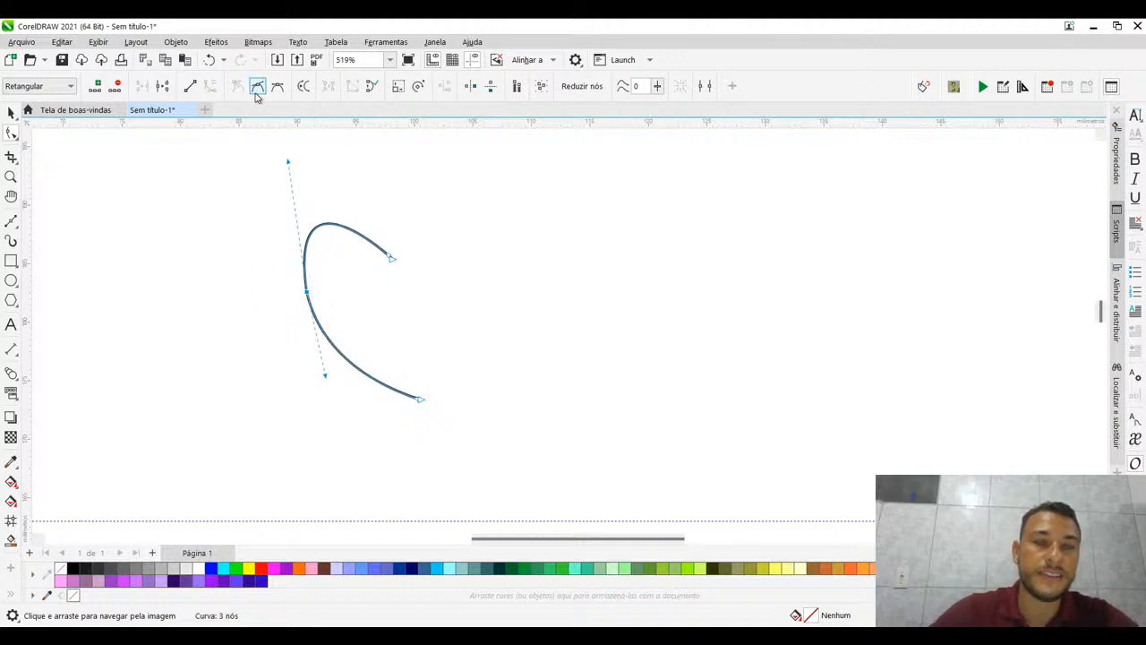
pyautogui.click(256, 90)
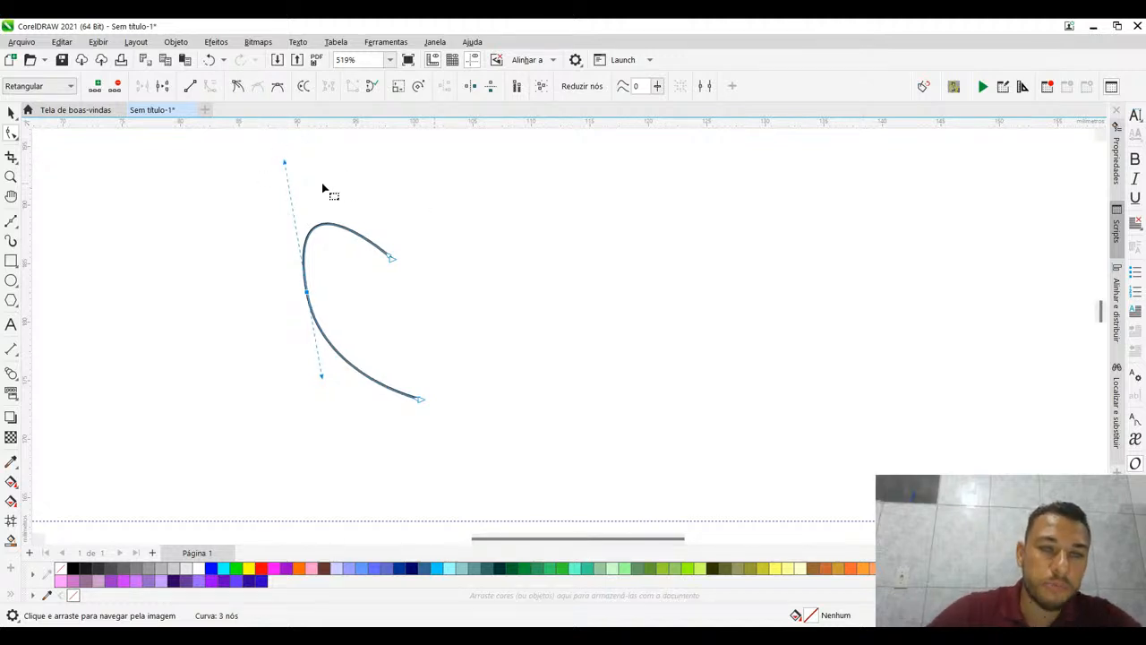
pyautogui.moveTo(285, 162); pyautogui.dragTo(314, 229)
pyautogui.moveTo(391, 261); pyautogui.dragTo(391, 235)
# - Place a vertical guideline through the curve's upper end node and move the lower end node left onto it
pyautogui.click(421, 399)
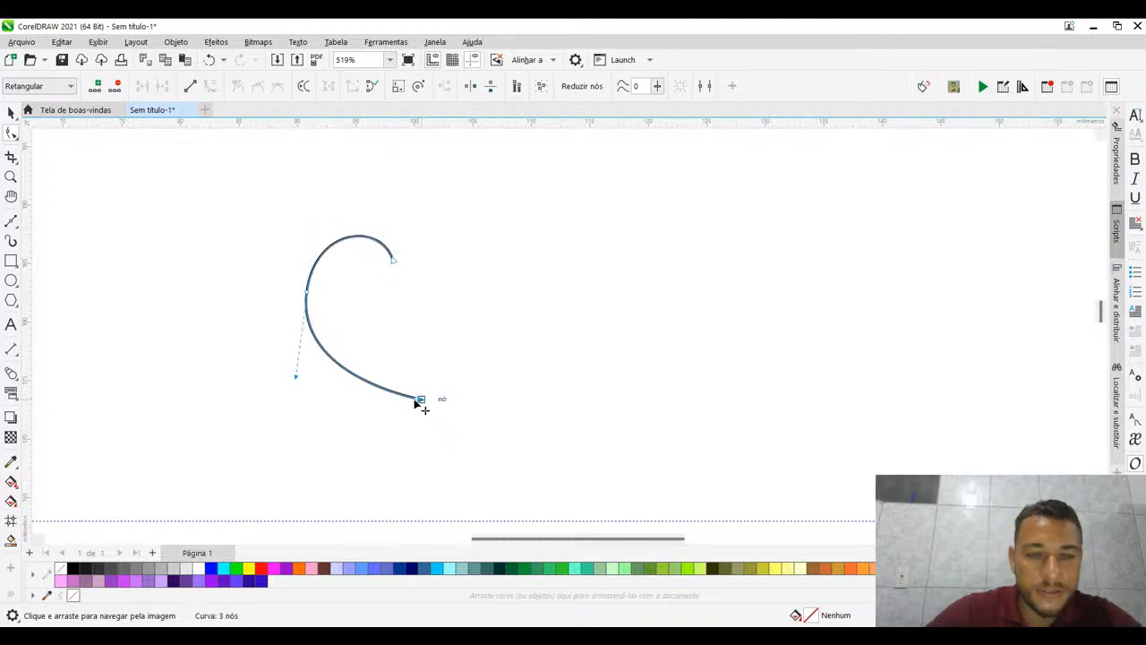
pyautogui.moveTo(415, 402); pyautogui.dragTo(392, 399)
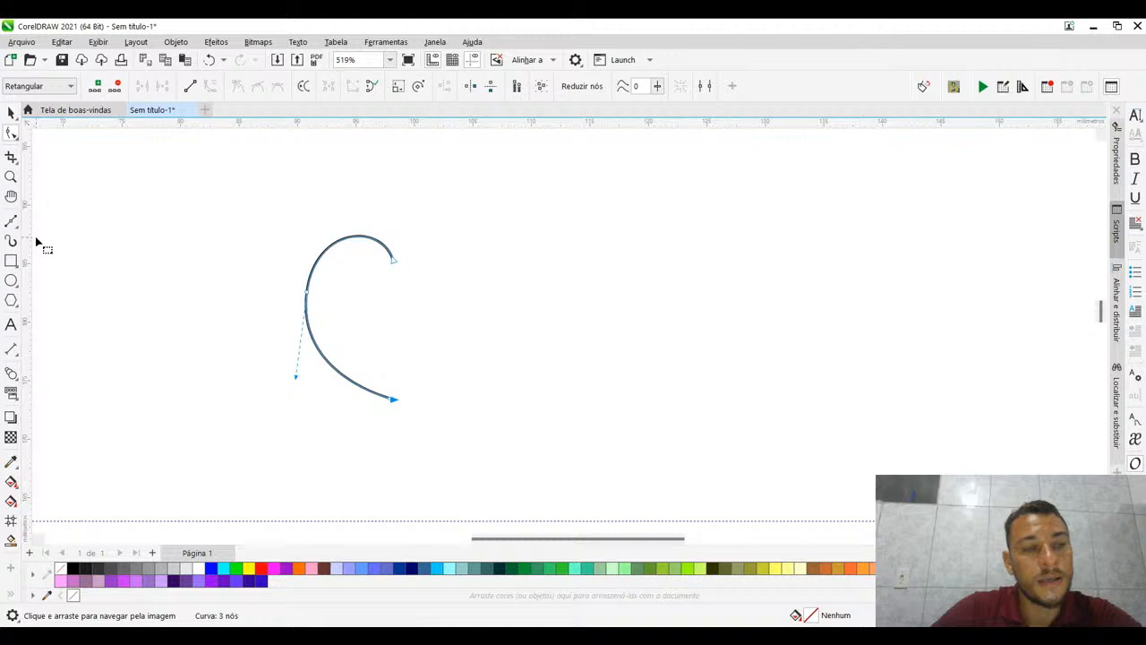
pyautogui.moveTo(36, 241); pyautogui.dragTo(393, 262)
pyautogui.scroll(8, 394, 264)
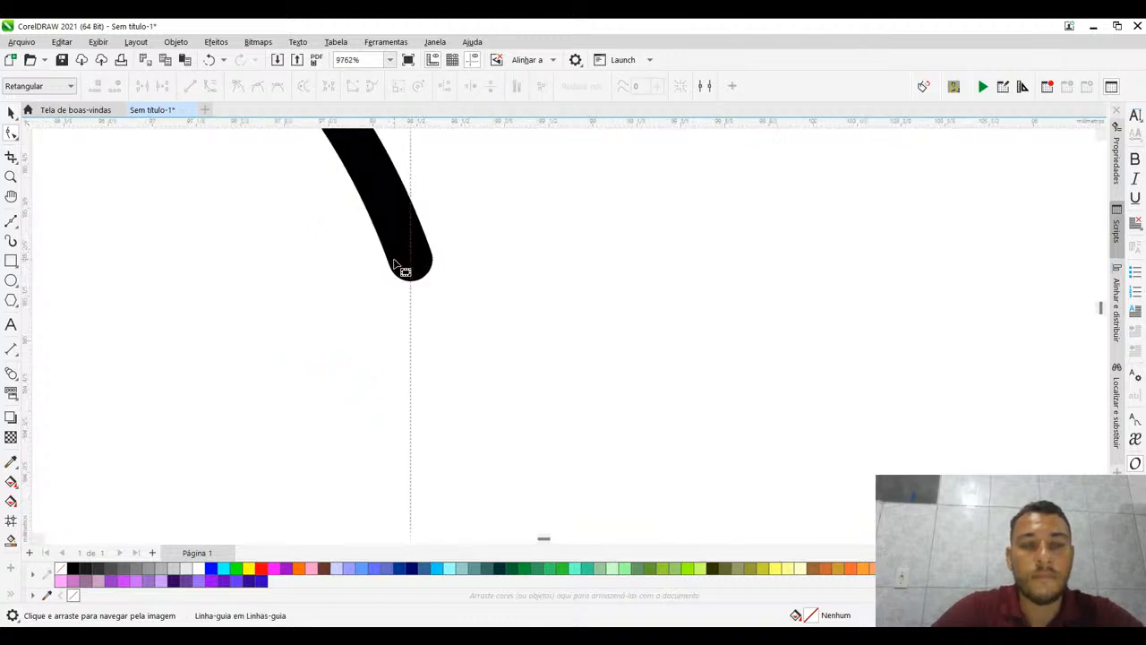
pyautogui.scroll(-9, 399, 267)
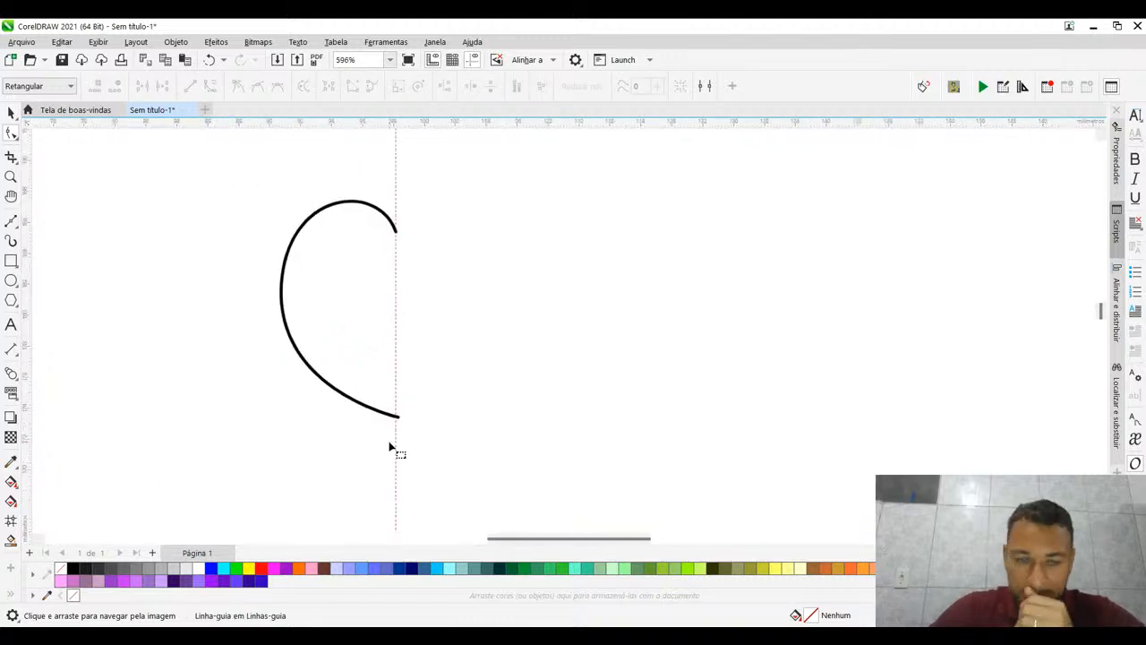
pyautogui.scroll(7, 390, 447)
pyautogui.click(519, 391)
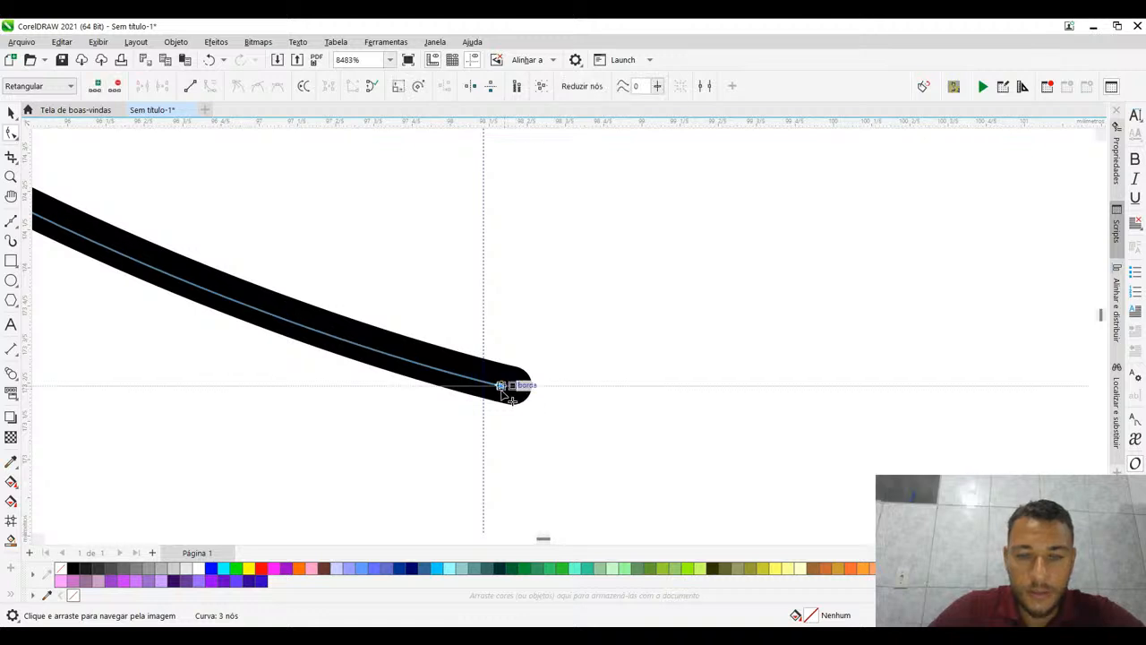
pyautogui.moveTo(502, 390); pyautogui.dragTo(486, 390)
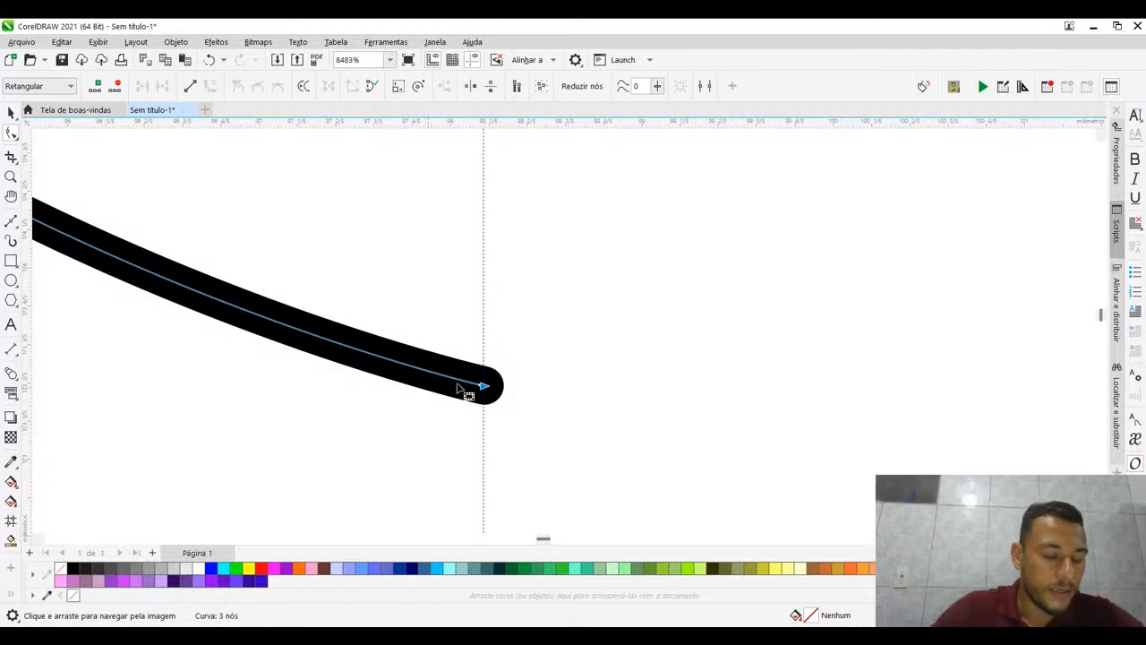
# - Refine the half-heart by adjusting the middle node's lower handle, nudging that node down-left, and tilting the upper end node's handle left
pyautogui.scroll(-2, 527, 289)
pyautogui.scroll(-5, 527, 288)
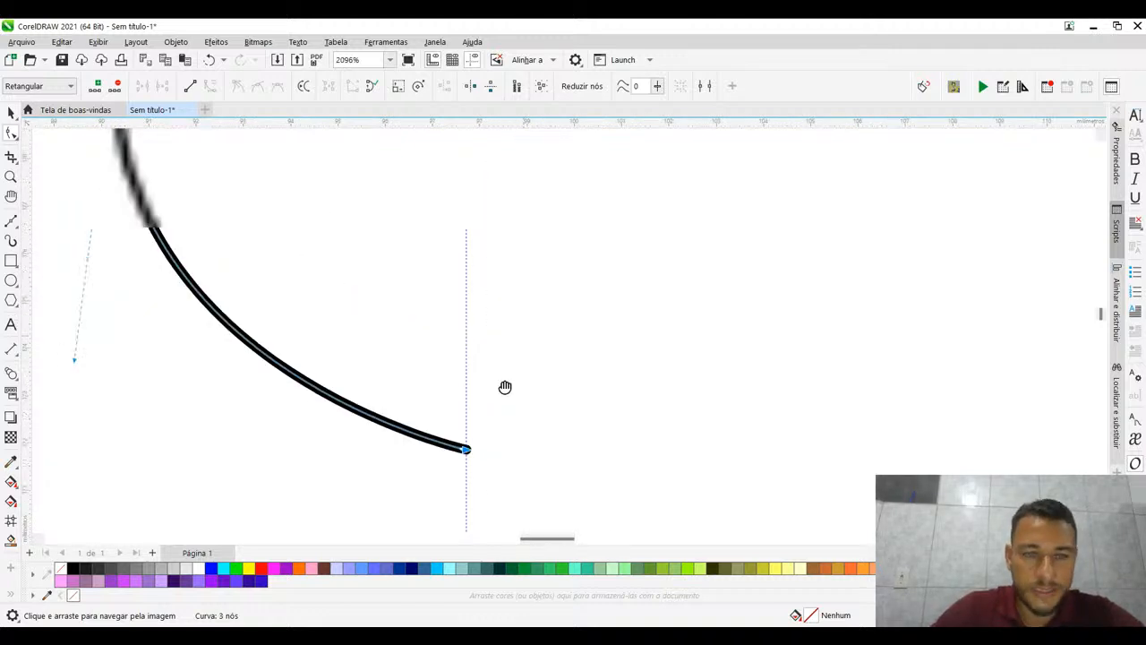
pyautogui.click(350, 437)
pyautogui.moveTo(351, 437); pyautogui.dragTo(373, 421)
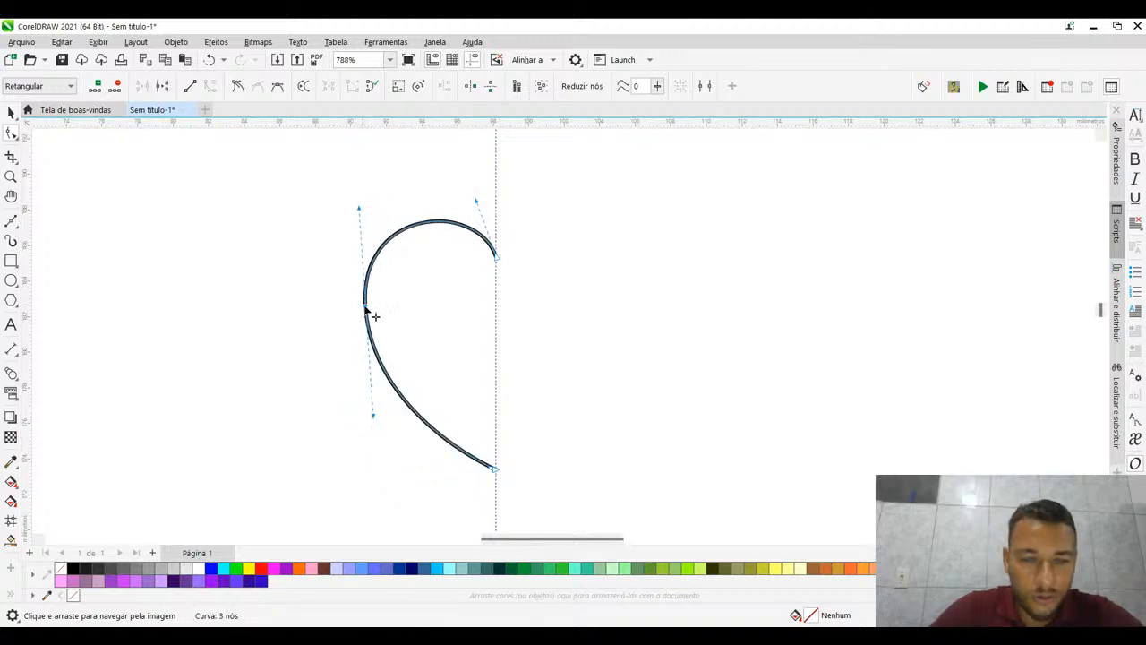
pyautogui.moveTo(365, 309); pyautogui.dragTo(362, 317)
pyautogui.moveTo(474, 201); pyautogui.dragTo(450, 197)
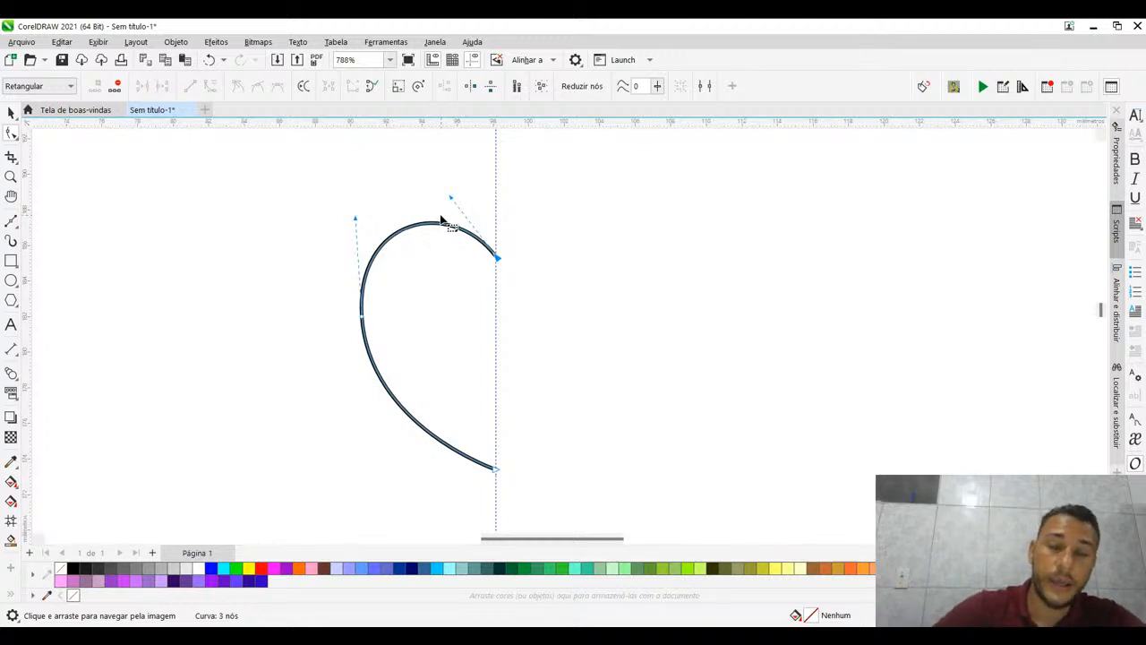
pyautogui.click(10, 112)
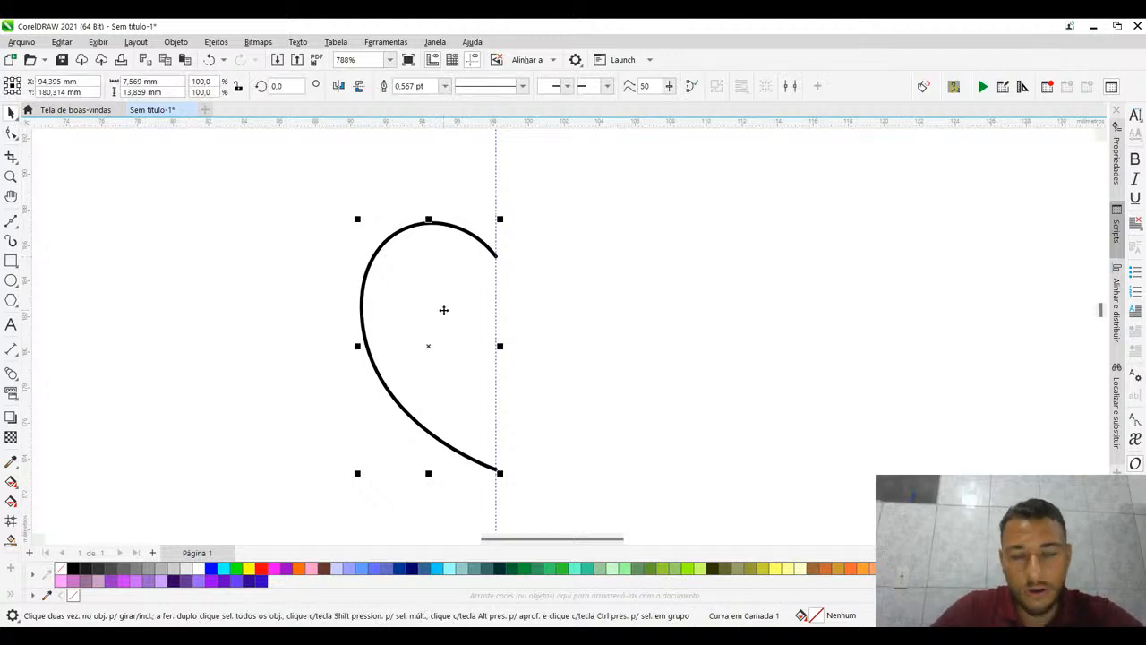
pyautogui.click(11, 133)
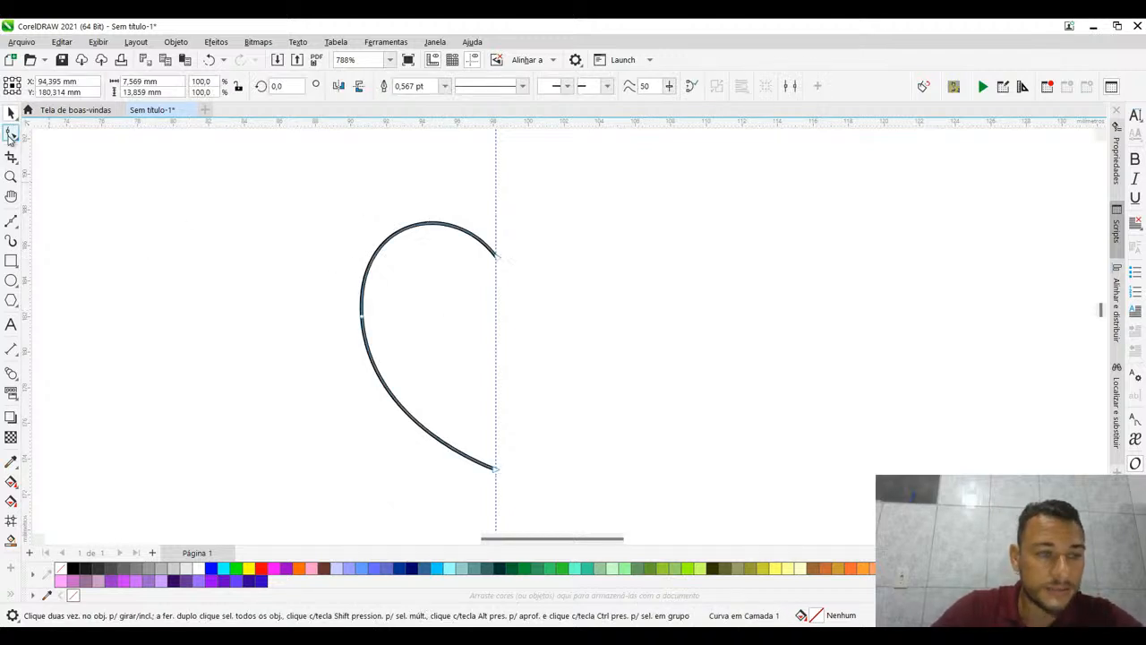
# - Draw a rough closed four-node heart with the Bézier tool to the right of the guideline
pyautogui.click(10, 221)
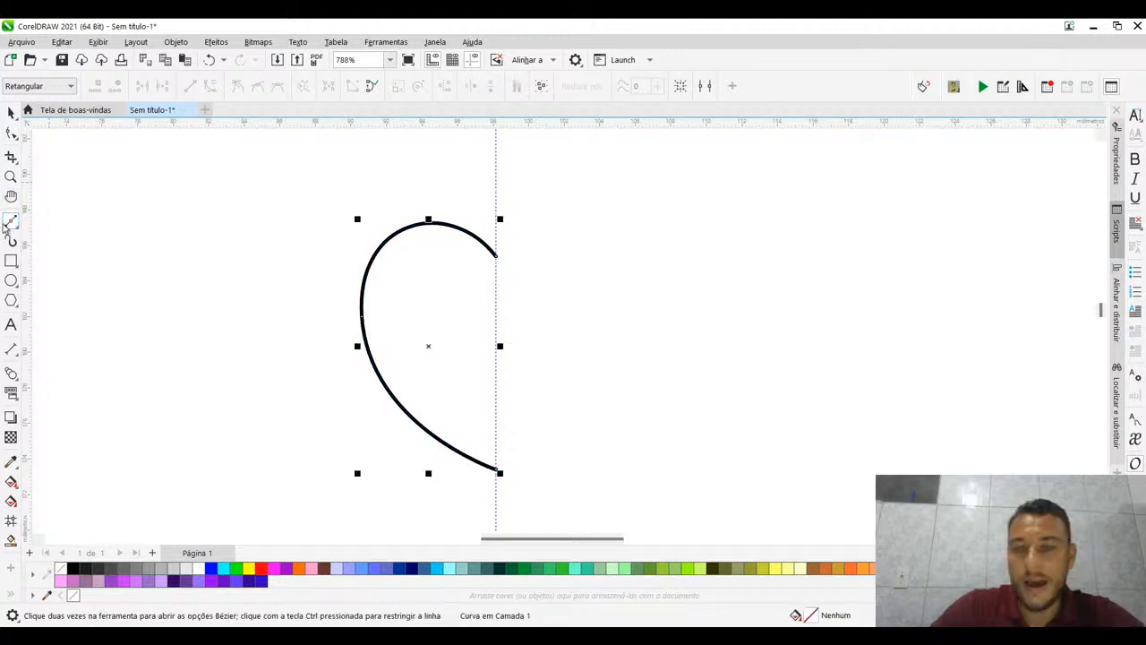
pyautogui.click(699, 401)
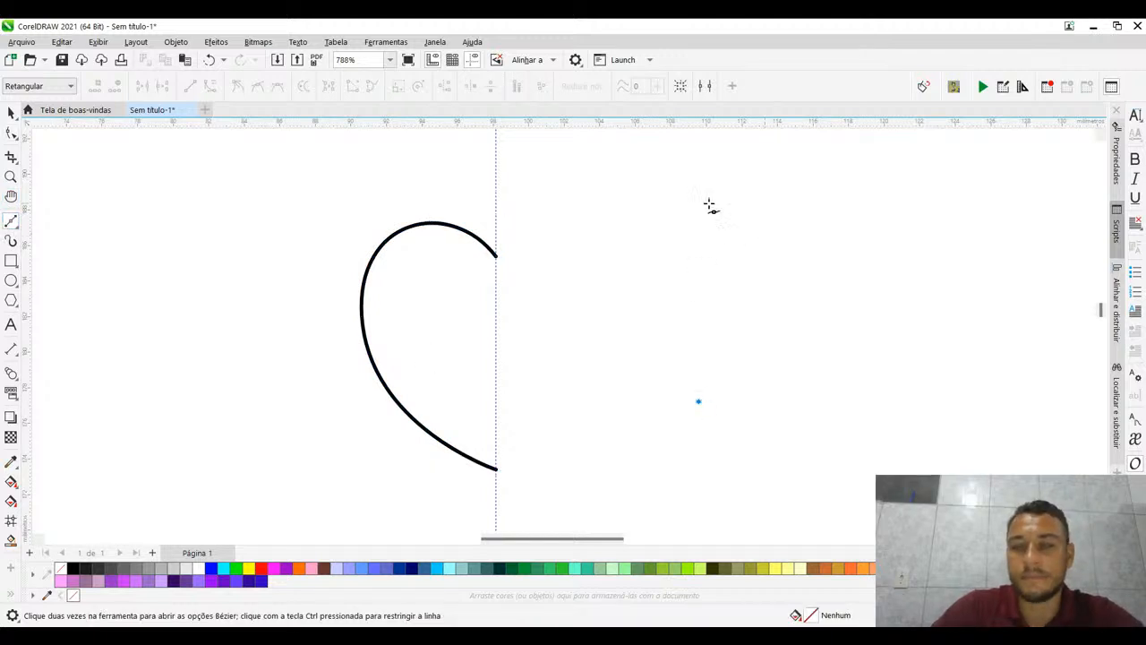
pyautogui.moveTo(709, 204); pyautogui.dragTo(883, 167)
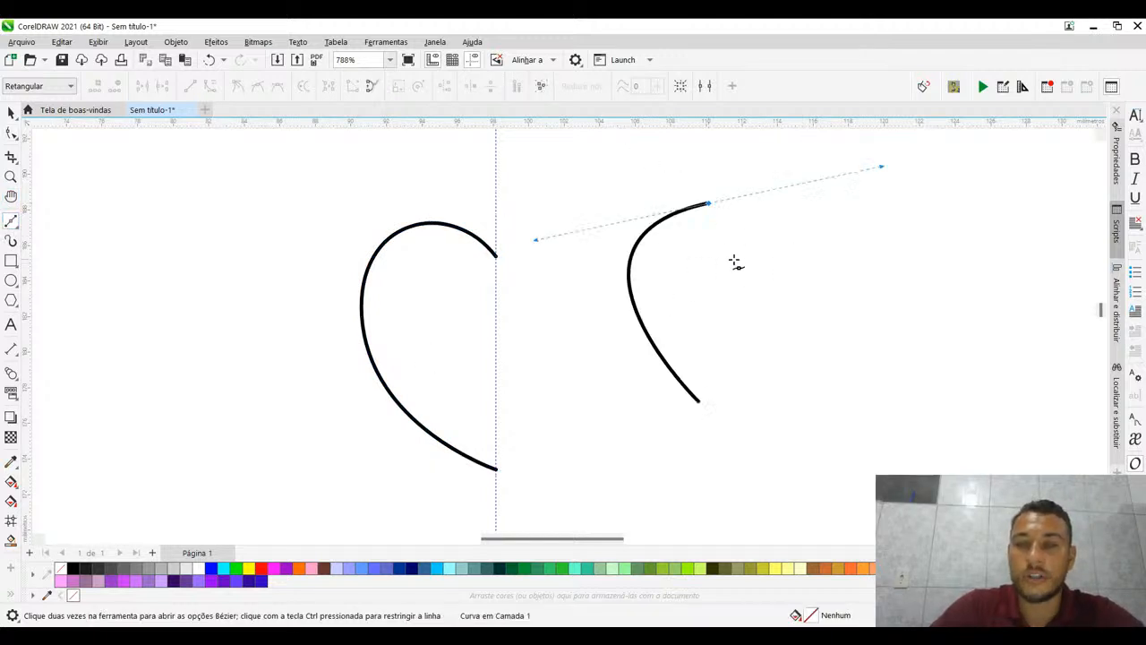
pyautogui.moveTo(748, 252); pyautogui.dragTo(863, 222)
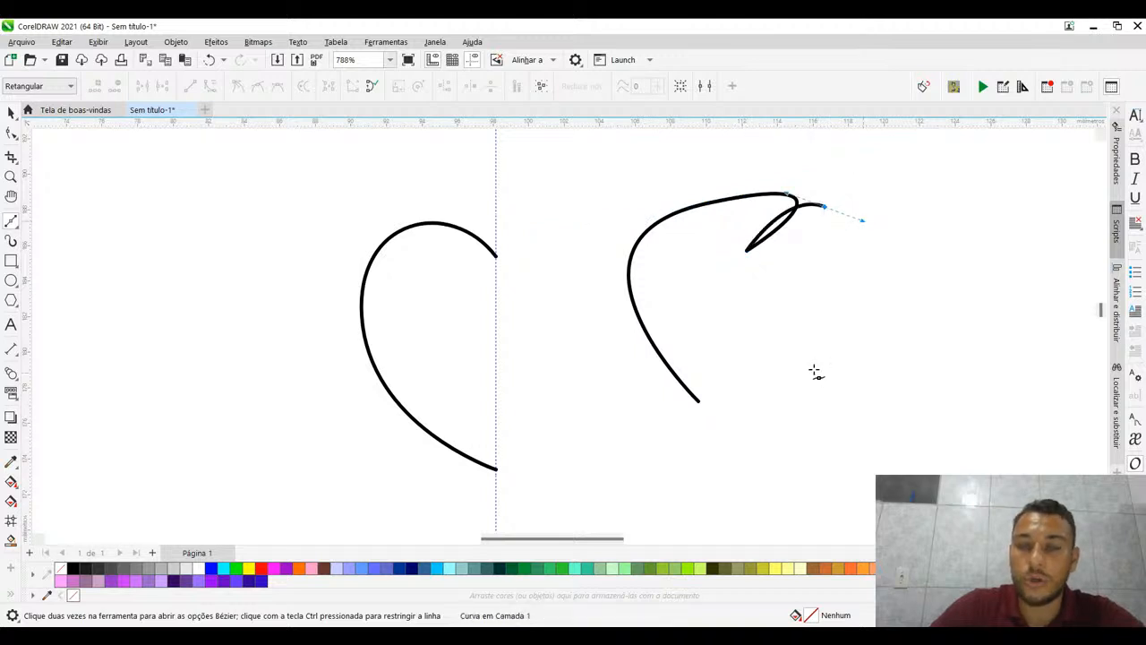
pyautogui.click(698, 404)
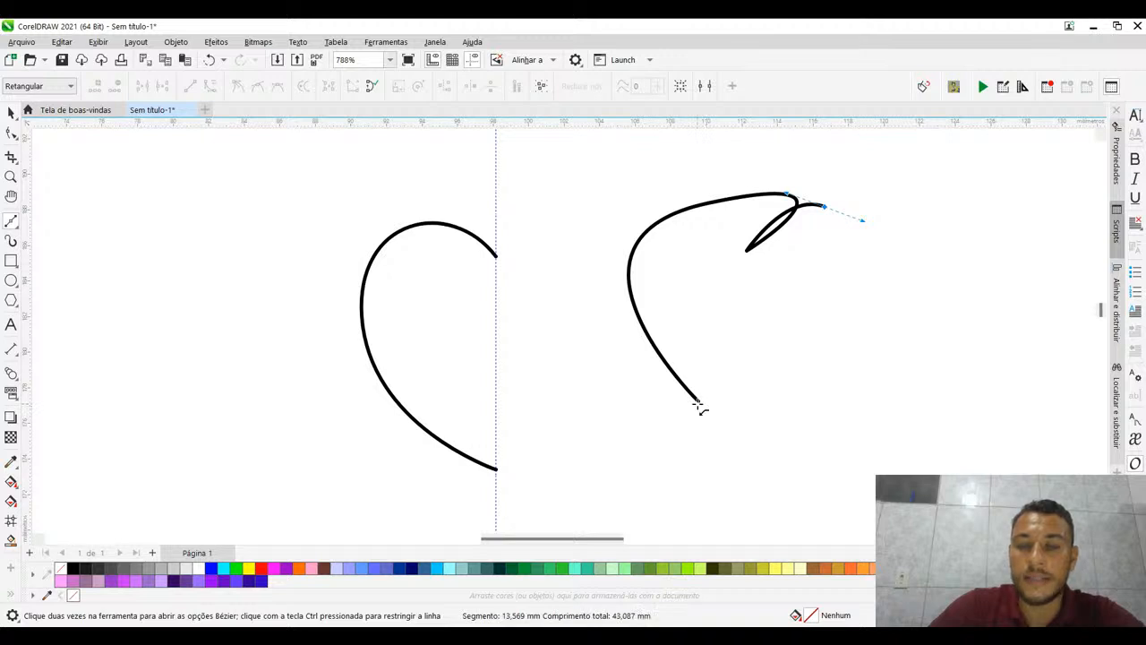
pyautogui.moveTo(698, 404); pyautogui.dragTo(705, 404)
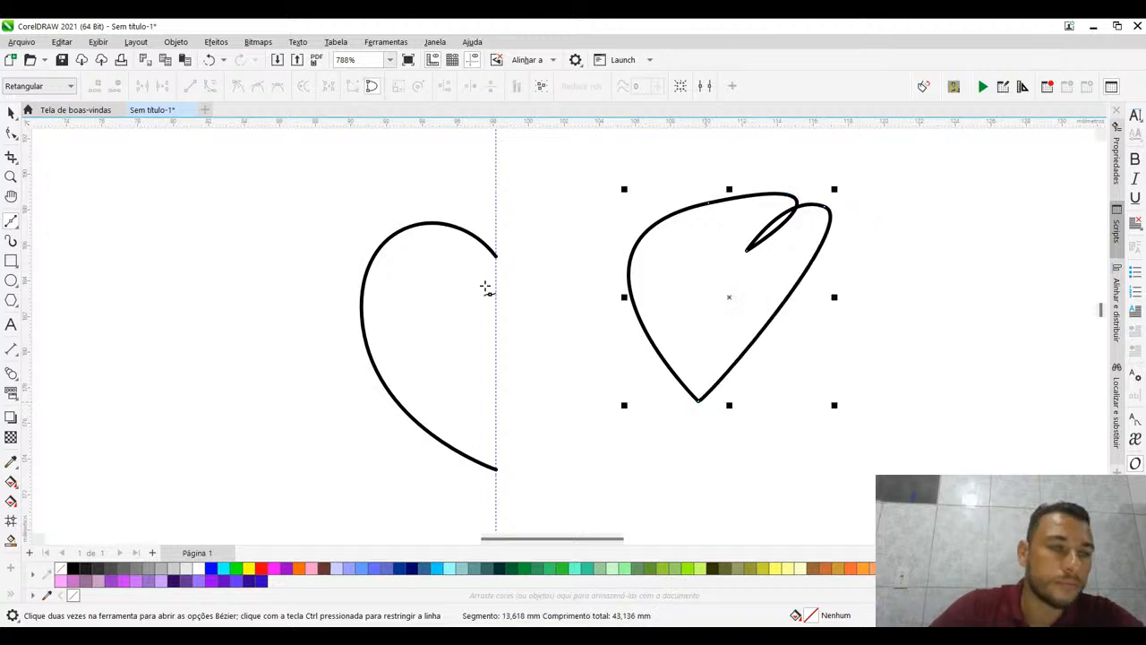
# - Reshape the closed heart's left lobe by moving its node up-left, shortening its right handle, and shifting the cleft node up-left
pyautogui.click(11, 132)
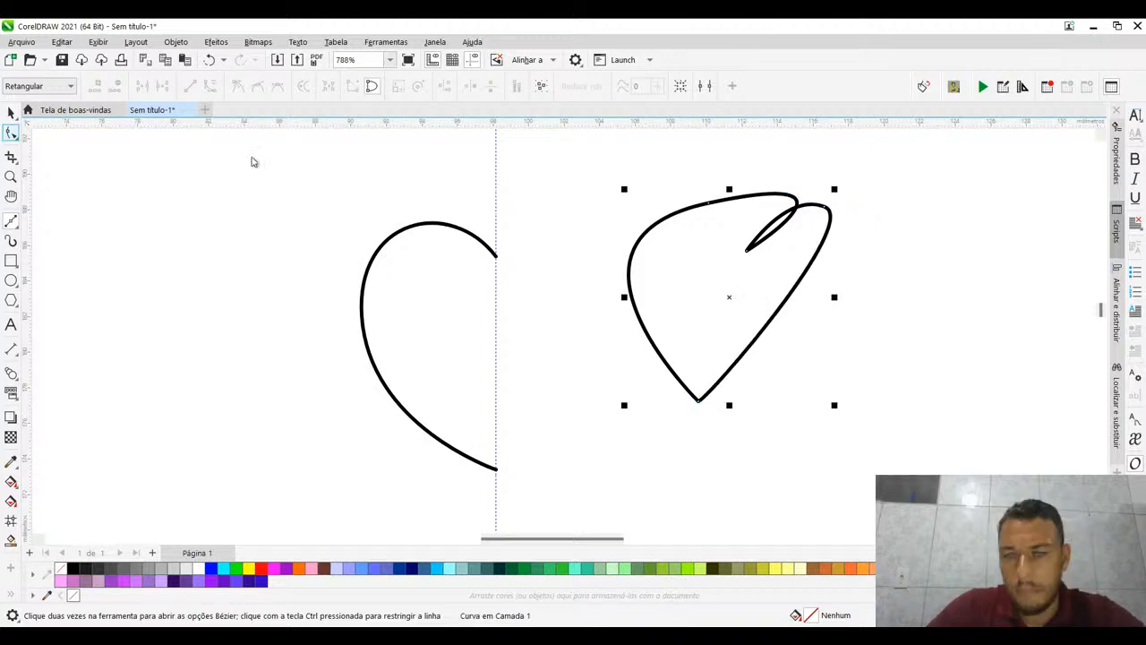
pyautogui.click(707, 208)
pyautogui.moveTo(708, 207); pyautogui.dragTo(639, 184)
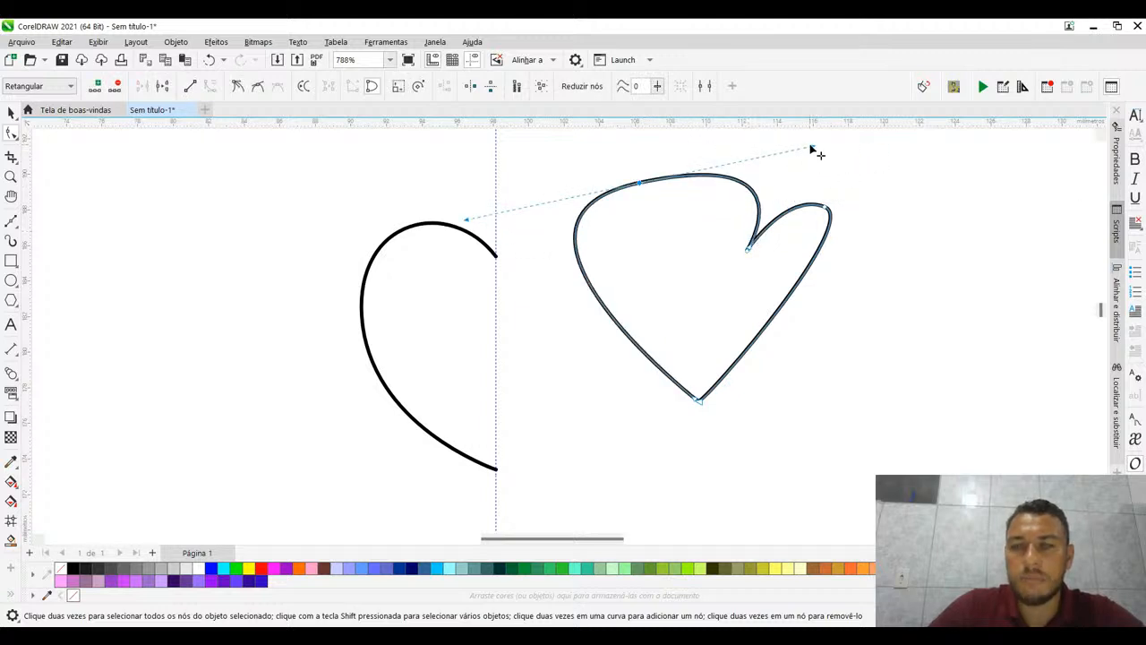
pyautogui.moveTo(811, 149); pyautogui.dragTo(706, 150)
pyautogui.click(749, 250)
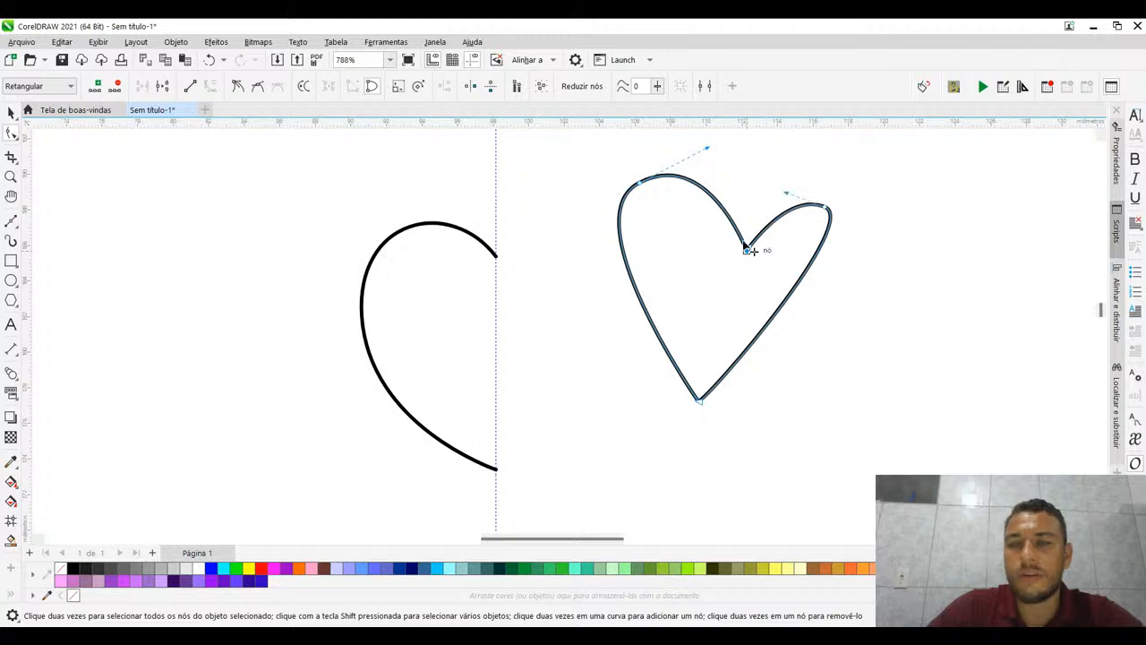
pyautogui.moveTo(748, 249); pyautogui.dragTo(714, 221)
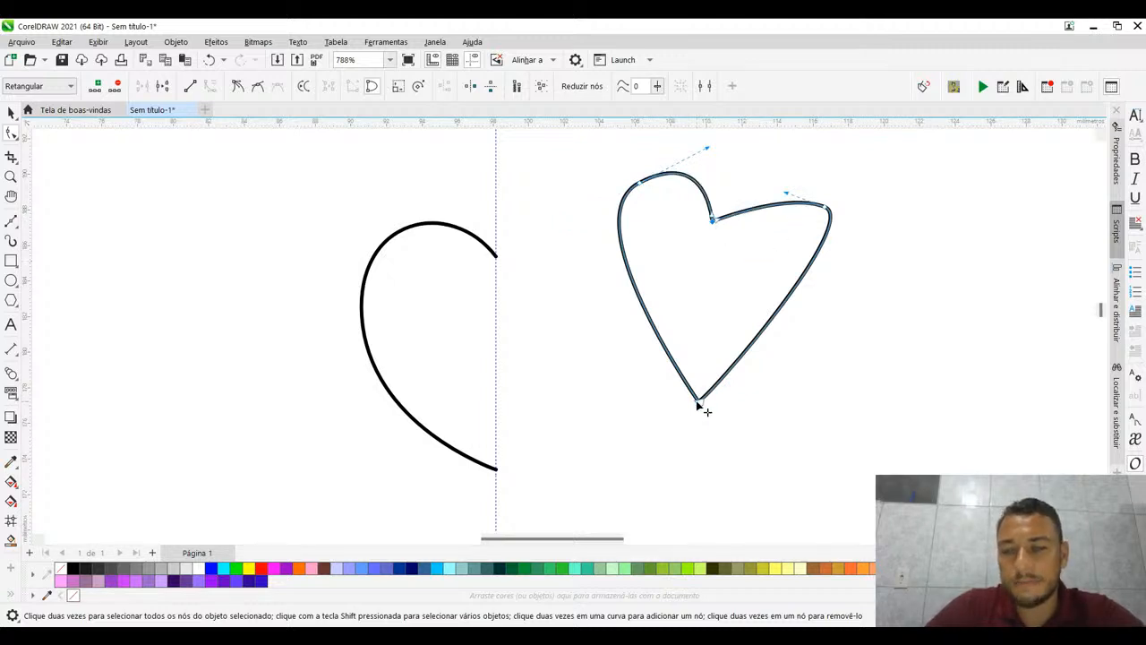
# - Move the closed heart's bottom tip and cleft nodes right, and reposition the right lobe's node and handles to match the left lobe's height
pyautogui.moveTo(698, 405); pyautogui.dragTo(727, 405)
pyautogui.moveTo(711, 230); pyautogui.dragTo(735, 229)
pyautogui.moveTo(832, 206); pyautogui.dragTo(889, 204)
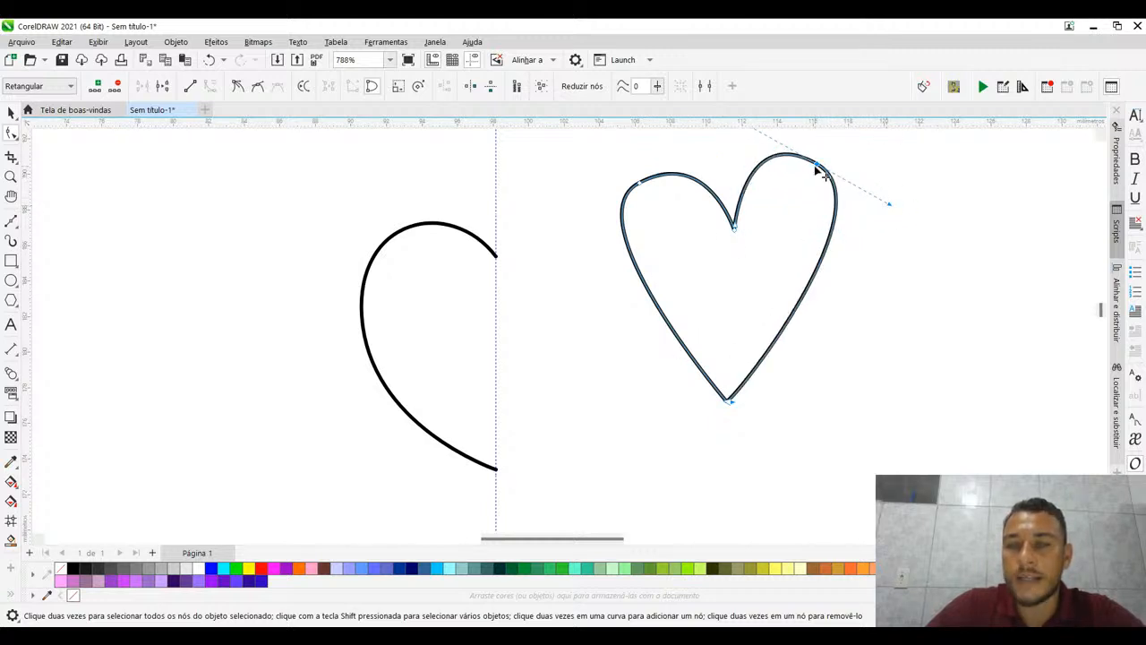
pyautogui.moveTo(819, 168); pyautogui.dragTo(817, 186)
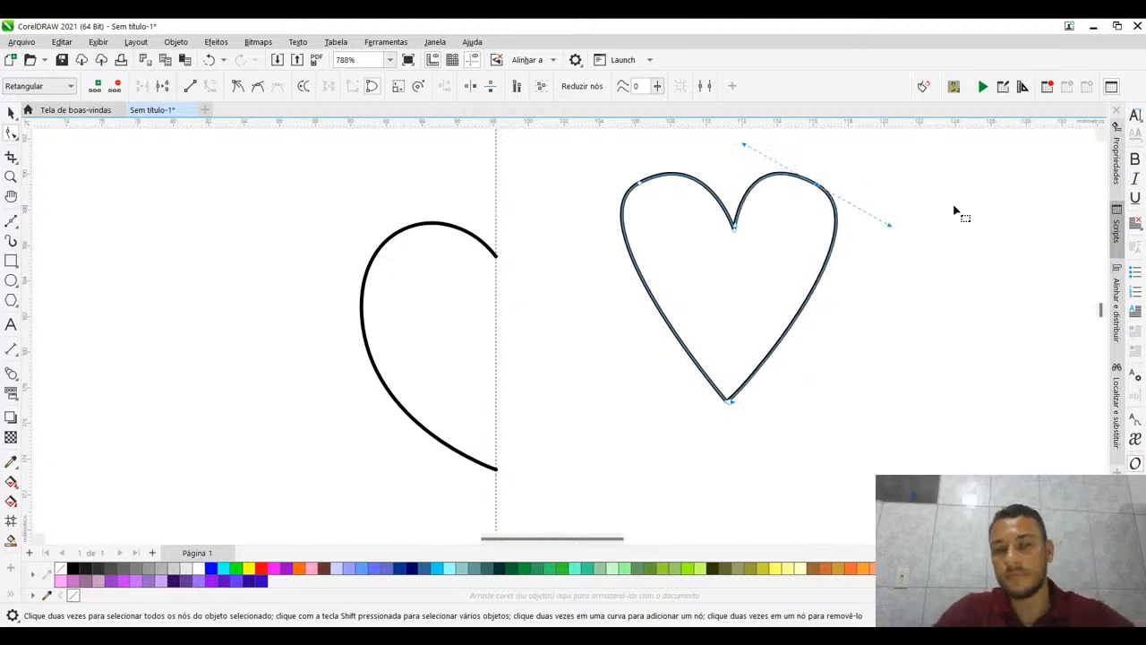
# - Steepen the handles of the closed heart's left lobe node to round its top, and select the nodes on the right half
pyautogui.click(636, 185)
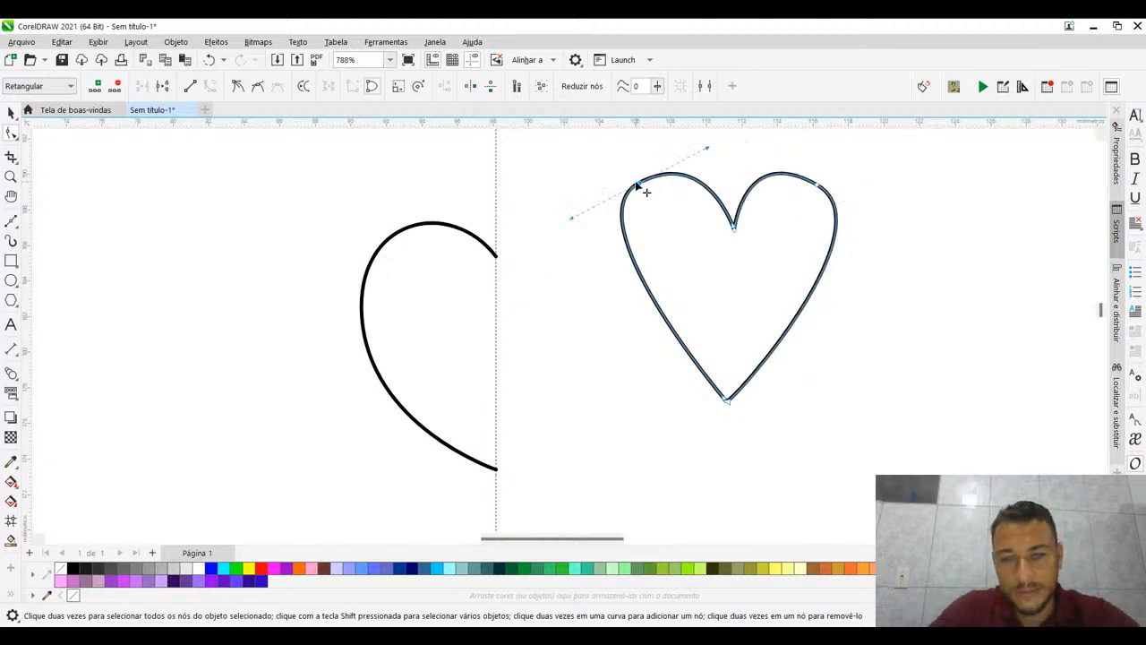
pyautogui.moveTo(571, 219); pyautogui.dragTo(571, 242)
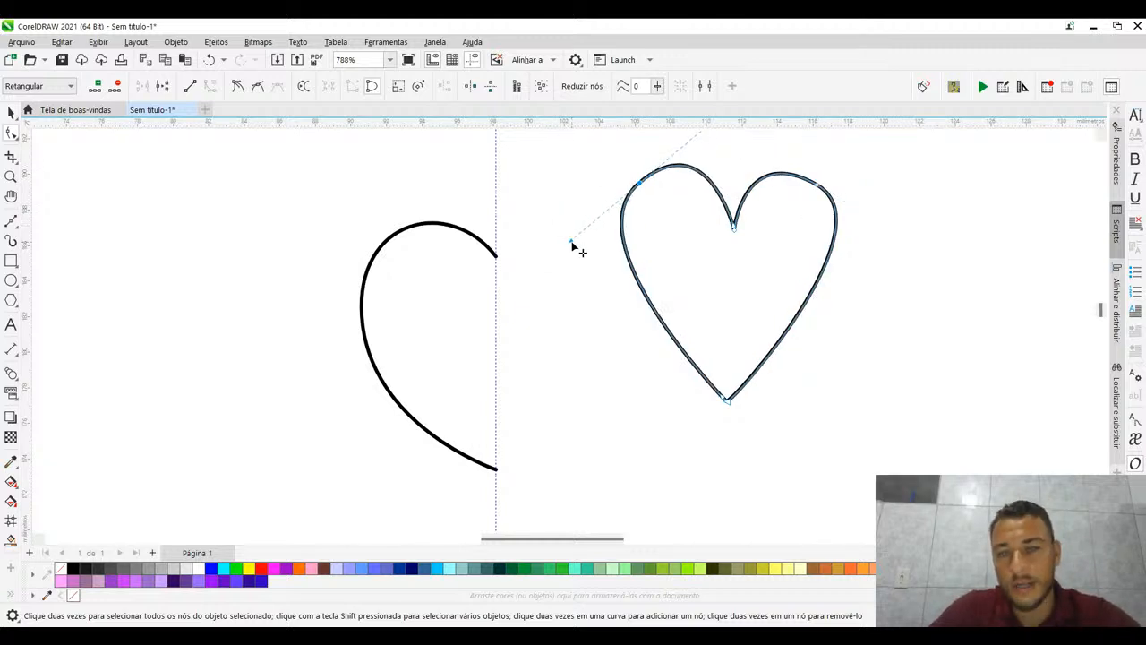
pyautogui.click(794, 223)
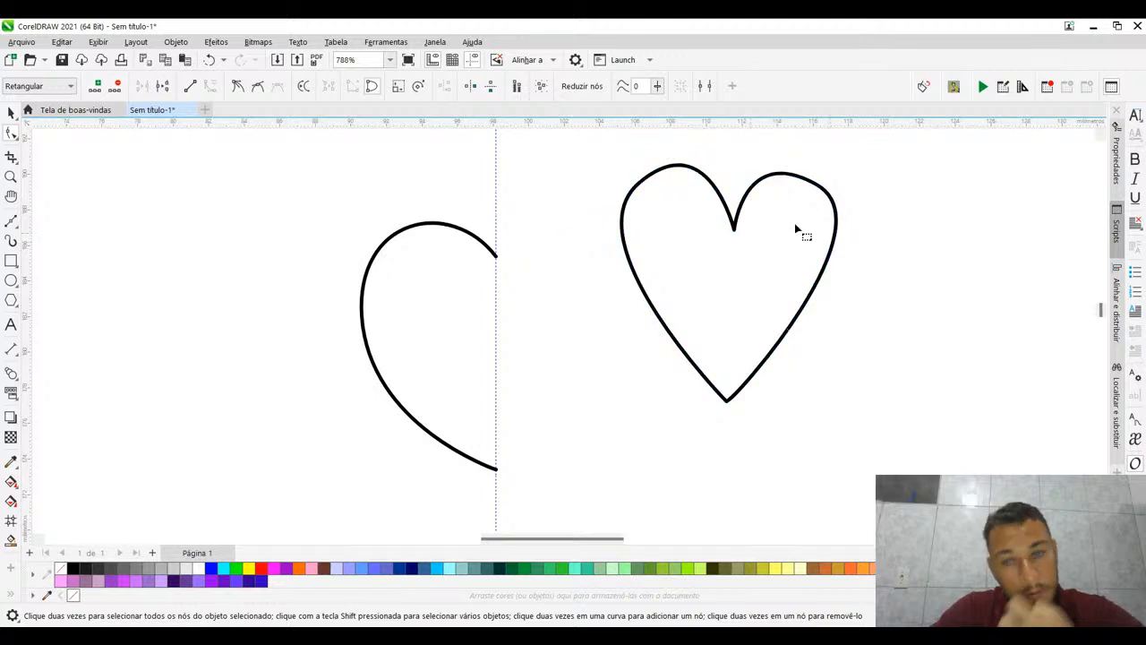
pyautogui.click(743, 211)
pyautogui.moveTo(730, 160); pyautogui.dragTo(863, 419)
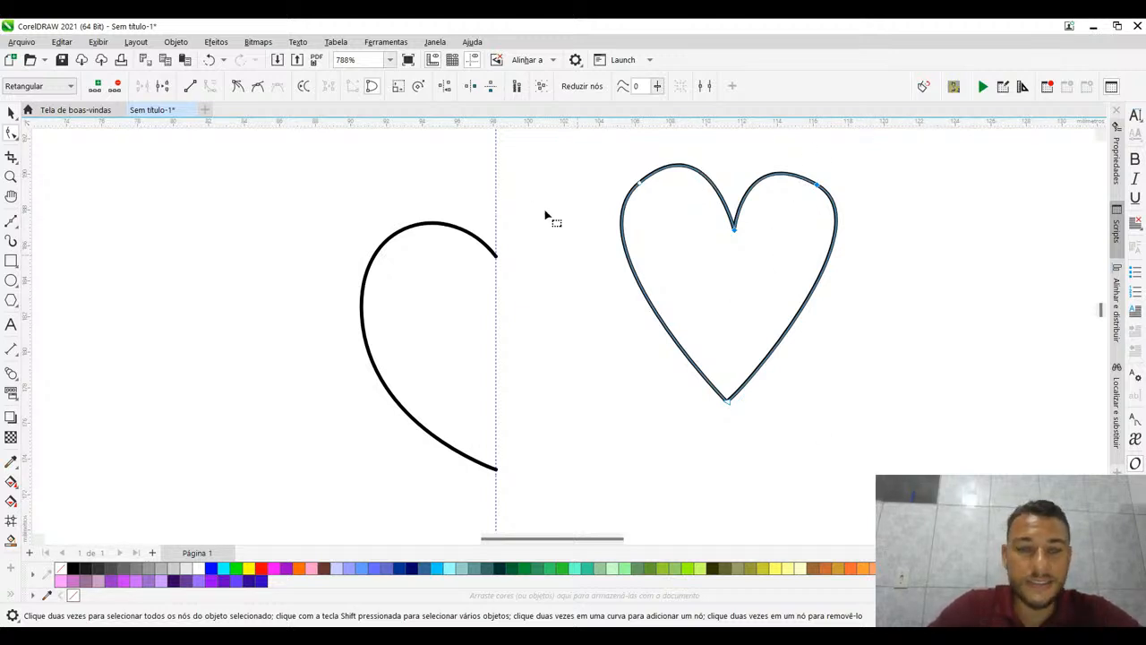
# - Move the closed heart farther right of the half-heart and rotate it about 2.5° so it stands upright
pyautogui.click(10, 112)
pyautogui.moveTo(302, 204); pyautogui.dragTo(557, 488)
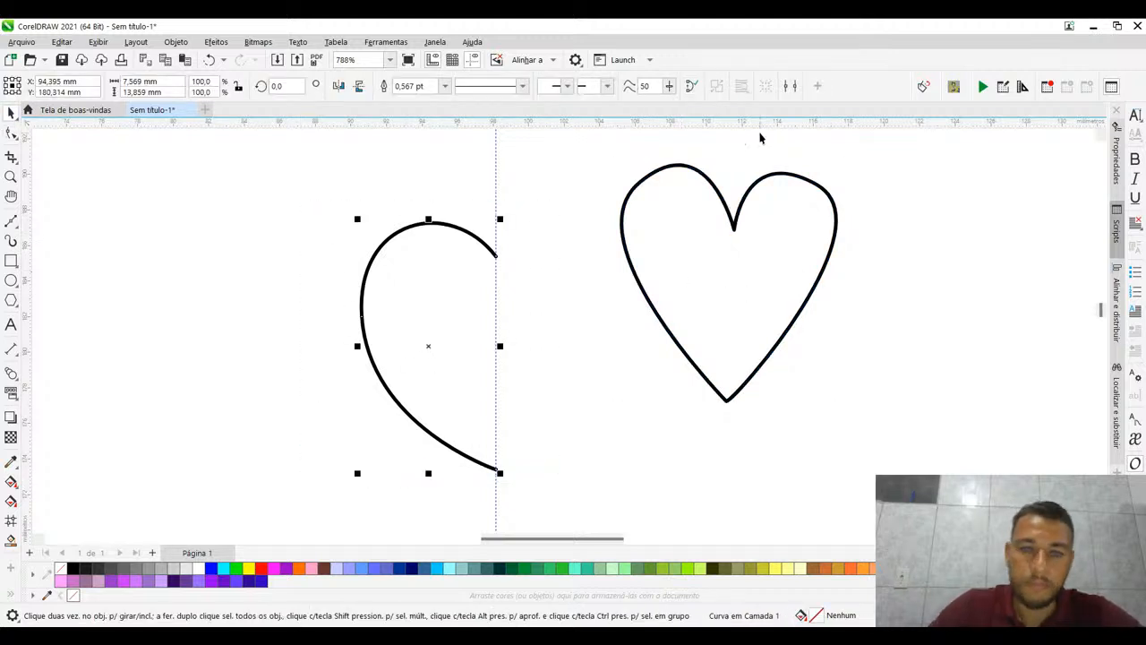
pyautogui.moveTo(718, 184); pyautogui.dragTo(944, 219)
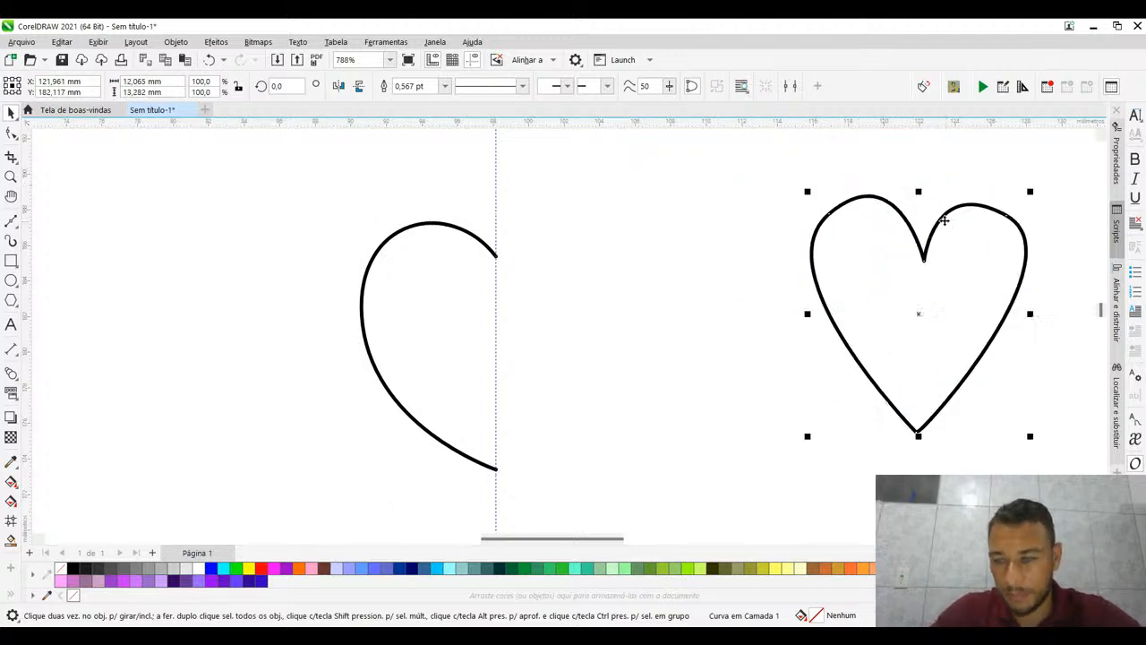
pyautogui.click(917, 311)
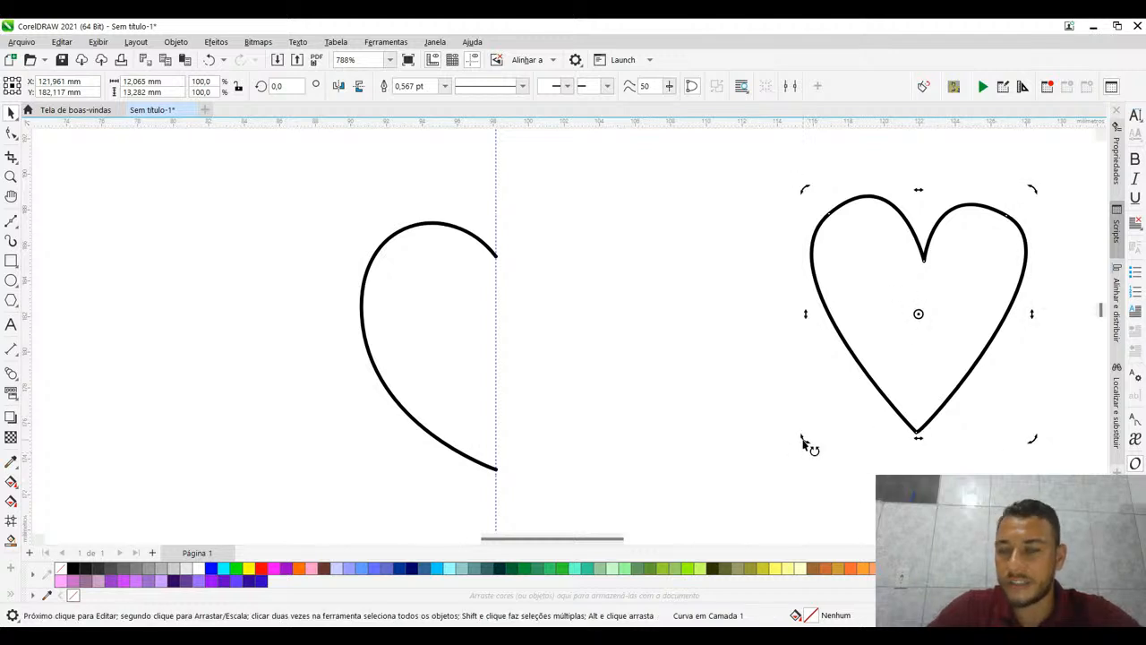
pyautogui.moveTo(803, 439); pyautogui.dragTo(830, 447)
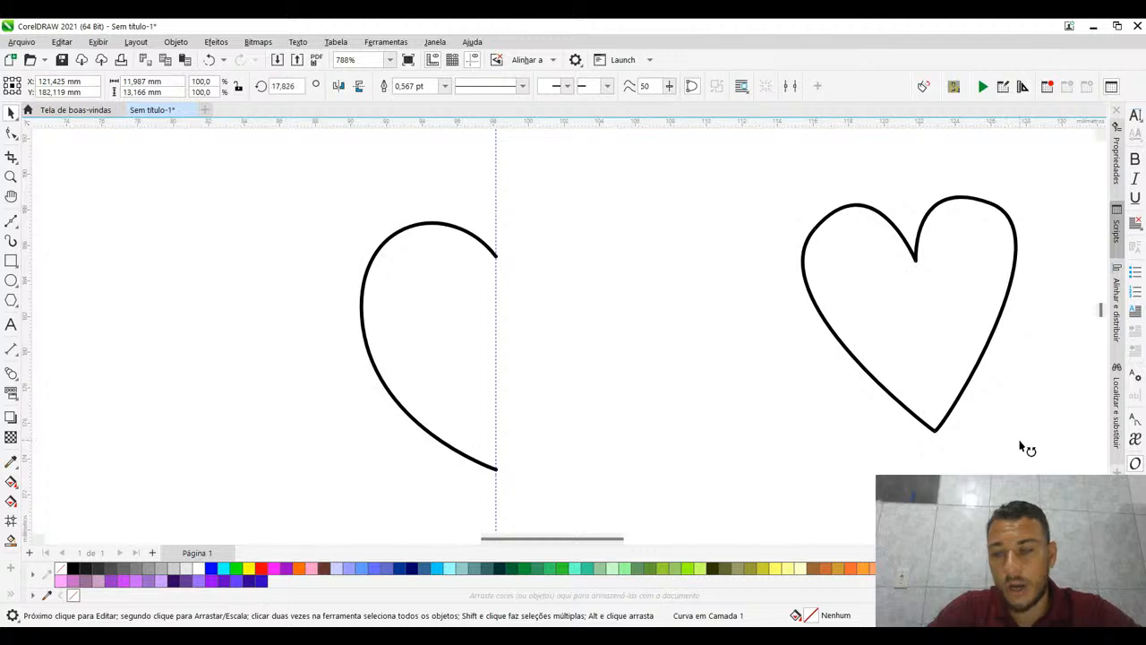
pyautogui.moveTo(1026, 453); pyautogui.dragTo(1003, 447)
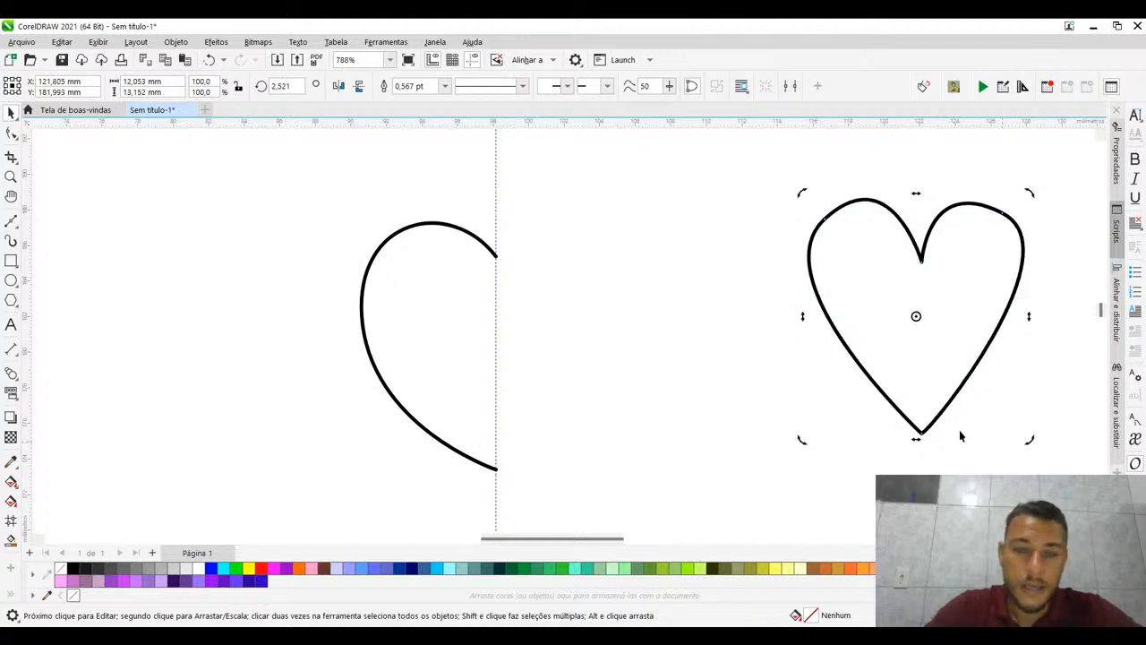
pyautogui.click(448, 236)
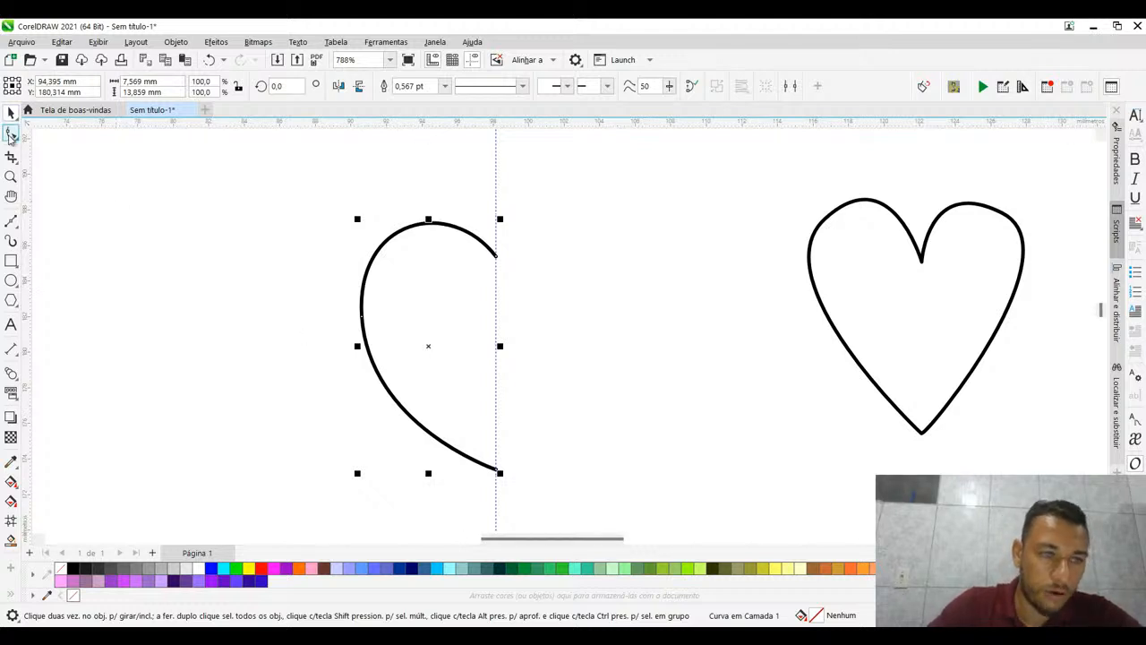
pyautogui.click(10, 132)
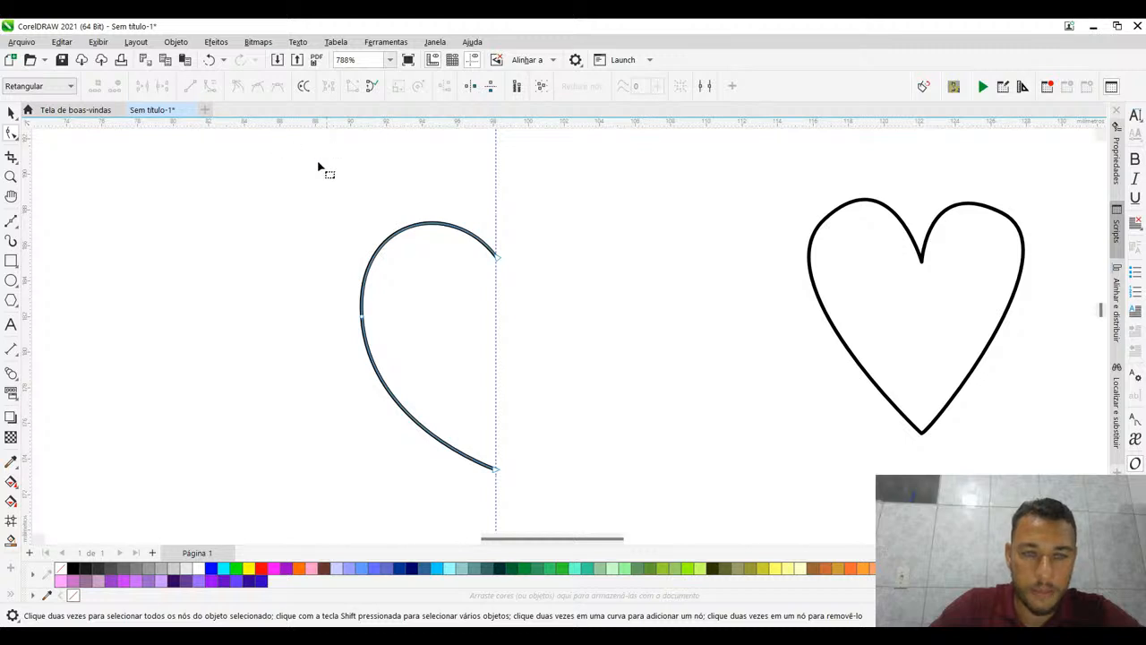
pyautogui.click(390, 227)
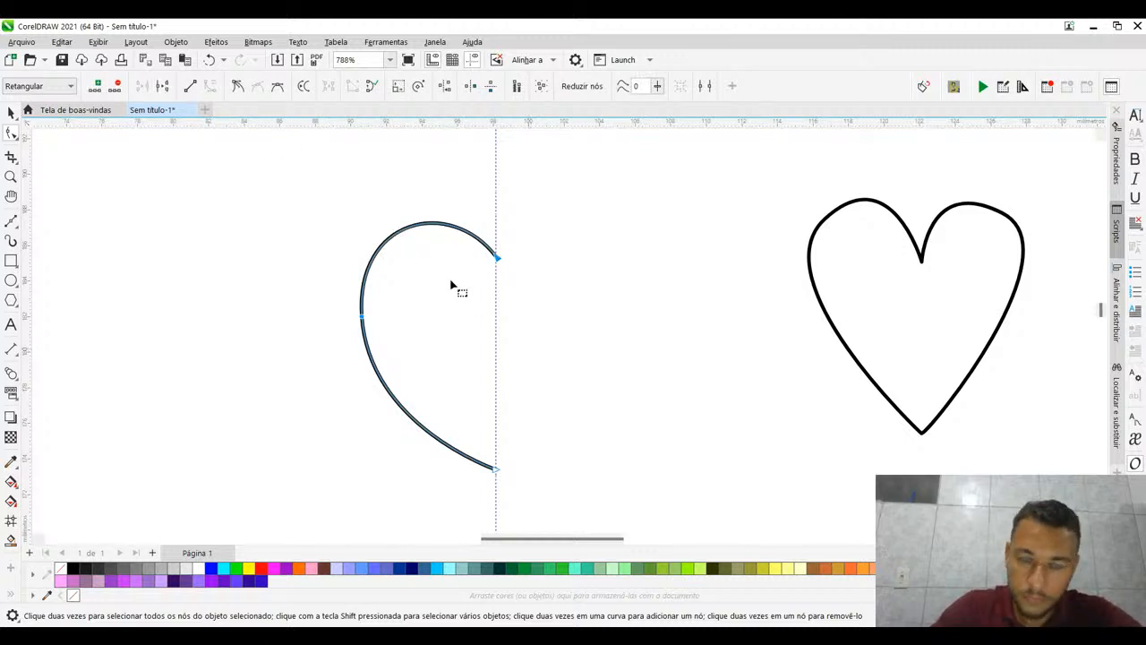
pyautogui.click(11, 113)
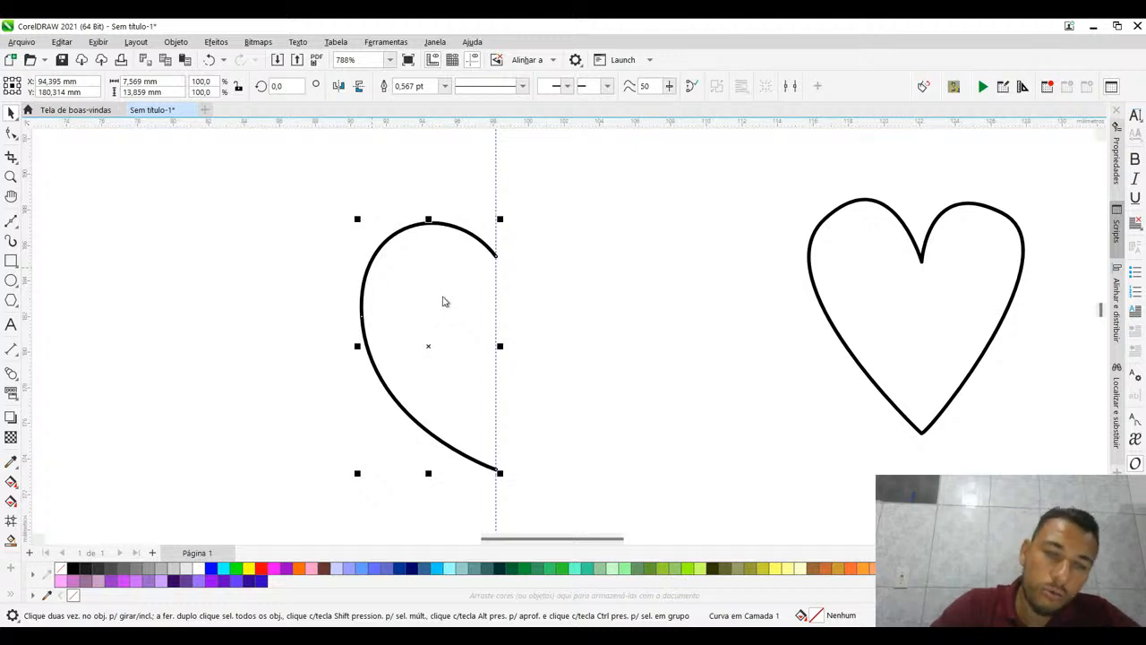
pyautogui.click(623, 212)
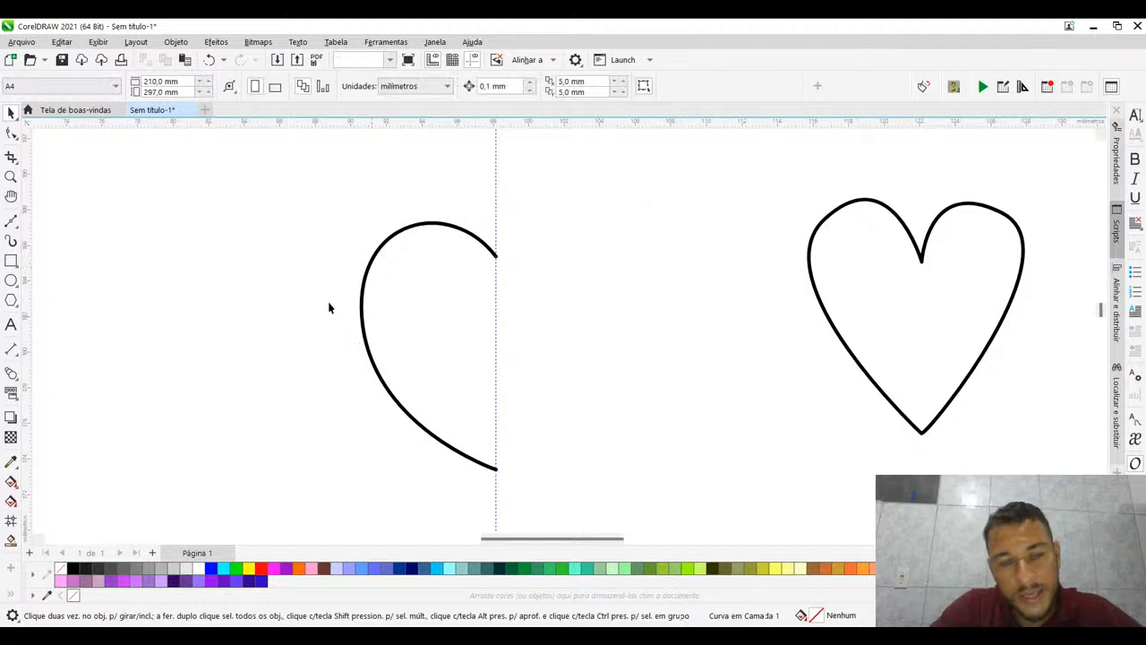
# - Duplicate the half-heart, align the duplicate level with the original on its right, and place another copy farther right
pyautogui.click(361, 289)
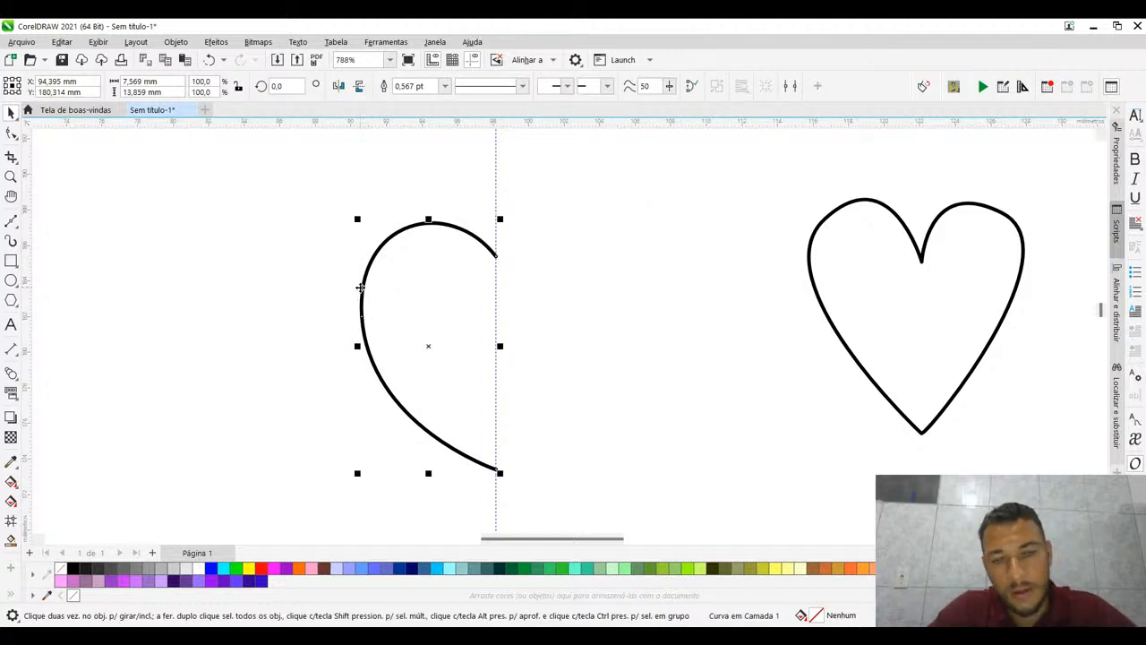
pyautogui.hotkey('ctrl', 'd')
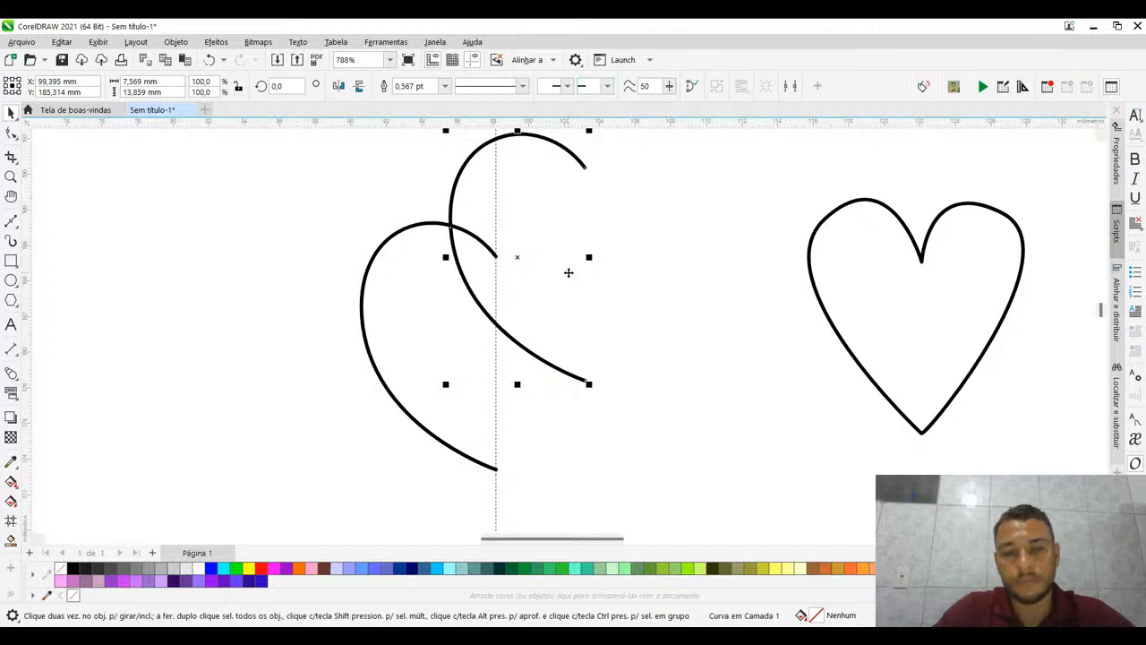
pyautogui.moveTo(566, 272); pyautogui.dragTo(556, 353)
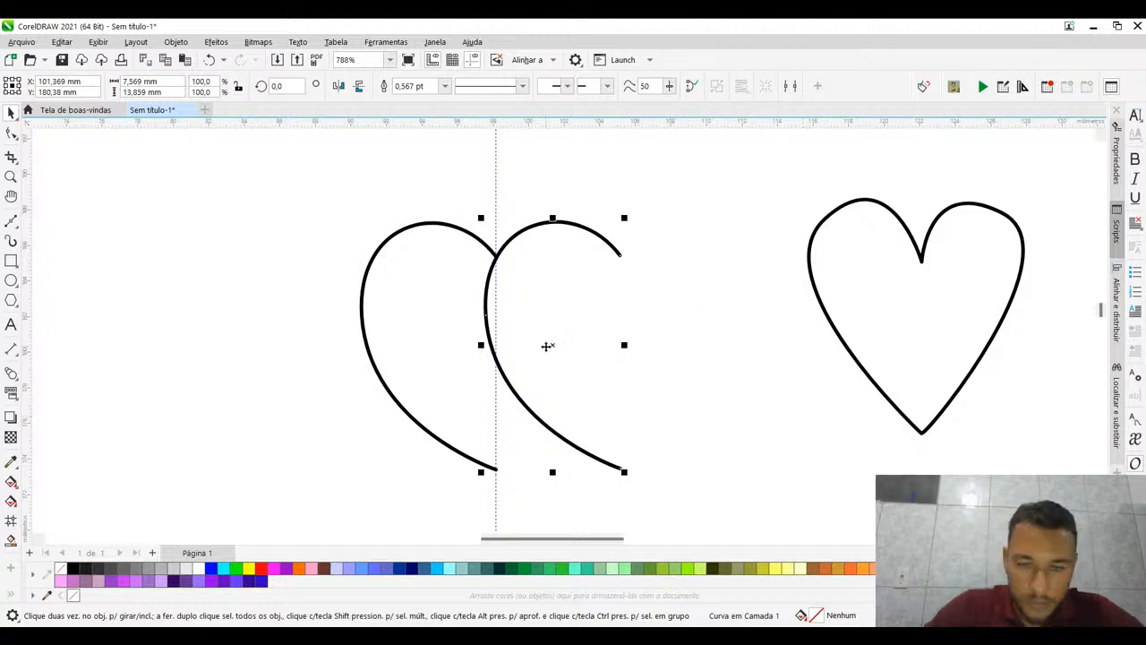
pyautogui.moveTo(548, 344); pyautogui.dragTo(634, 354)
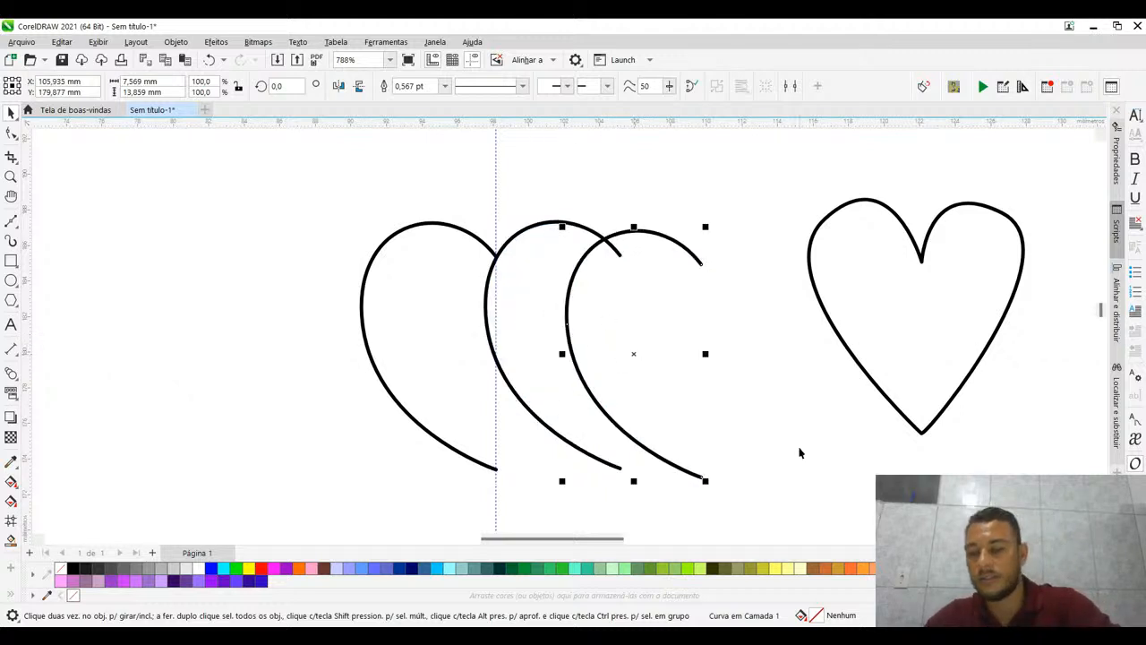
# - Delete the rightmost half-heart copy and move the remaining duplicate just right of the vertical guideline
pyautogui.press('Delete')
pyautogui.click(500, 370)
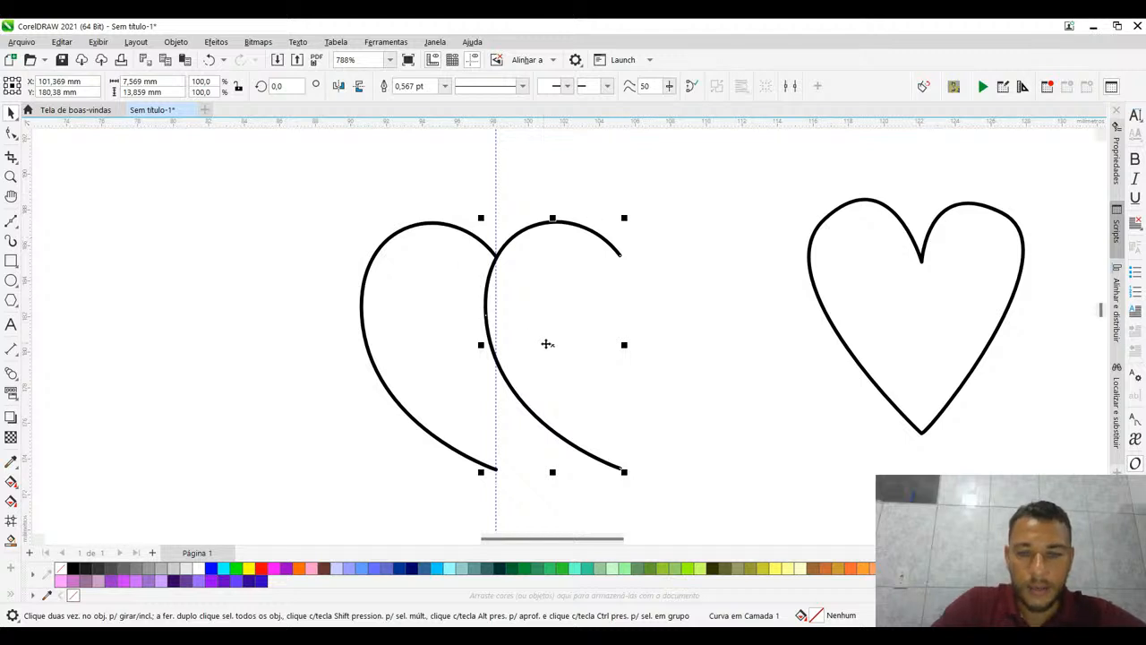
pyautogui.moveTo(549, 344)
pyautogui.mouseDown()
pyautogui.moveTo(593, 353)
pyautogui.moveTo(568, 347)
pyautogui.mouseUp()
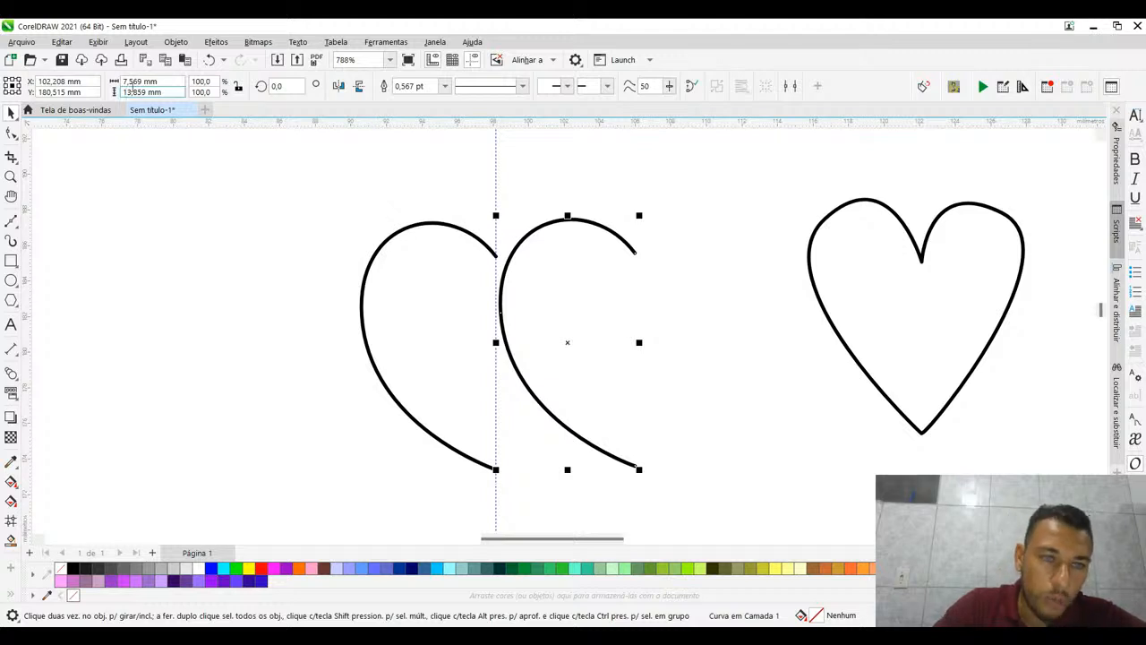
# - Try to rotate the duplicated half-heart by 90°
pyautogui.click(238, 86)
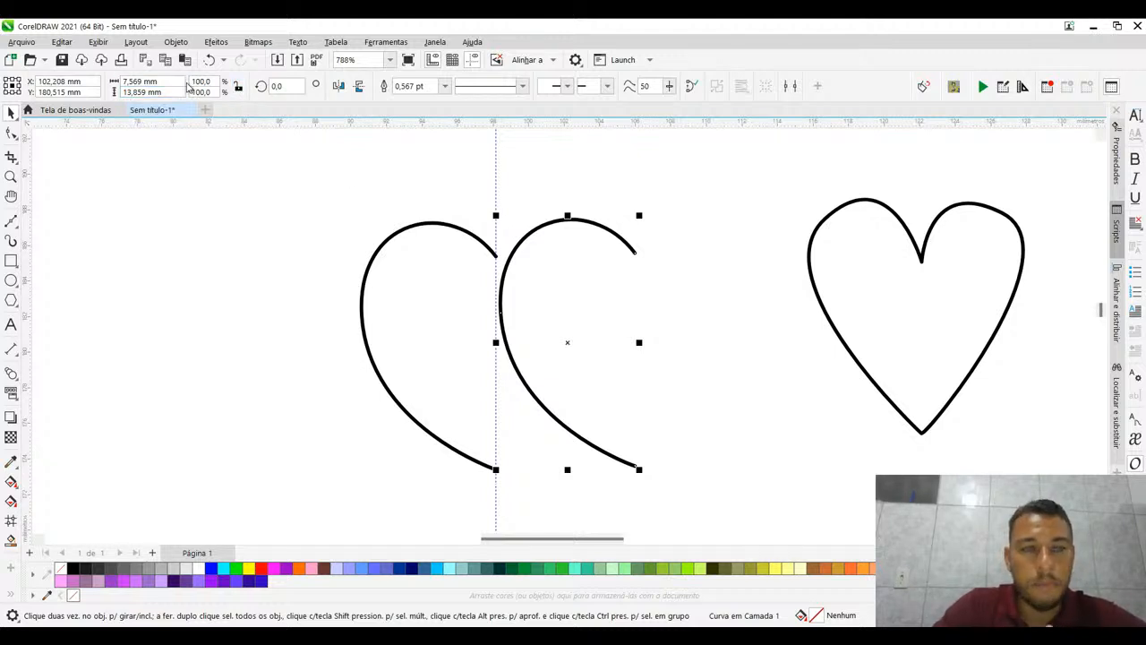
pyautogui.click(173, 81)
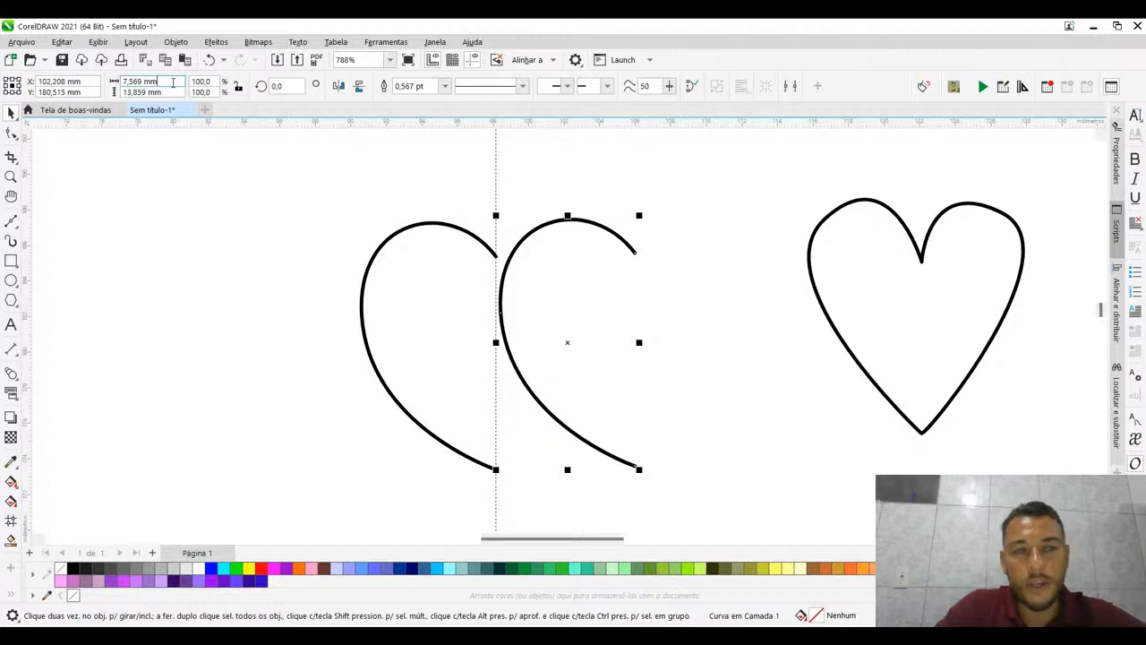
pyautogui.tripleClick(173, 82)
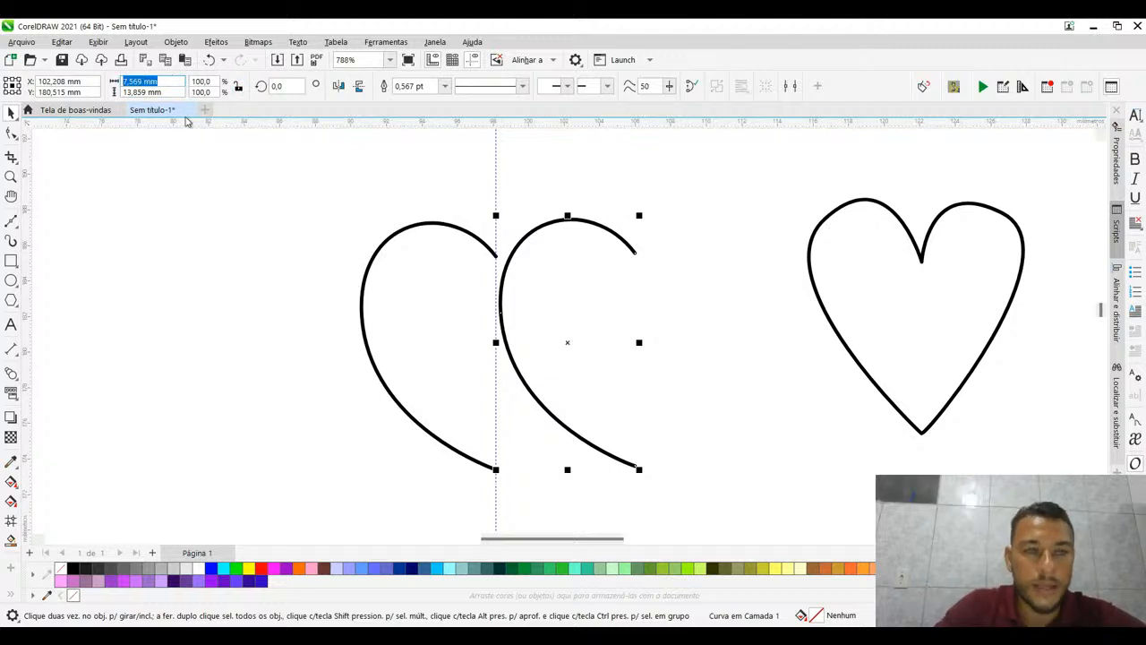
pyautogui.click(277, 86)
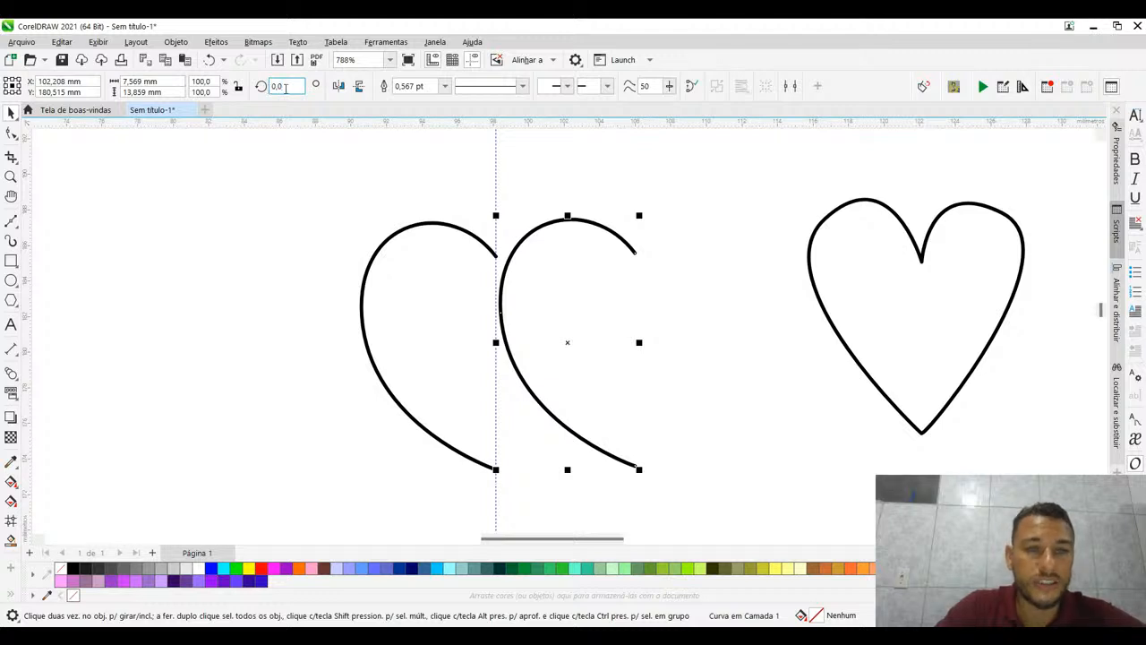
pyautogui.write('90')
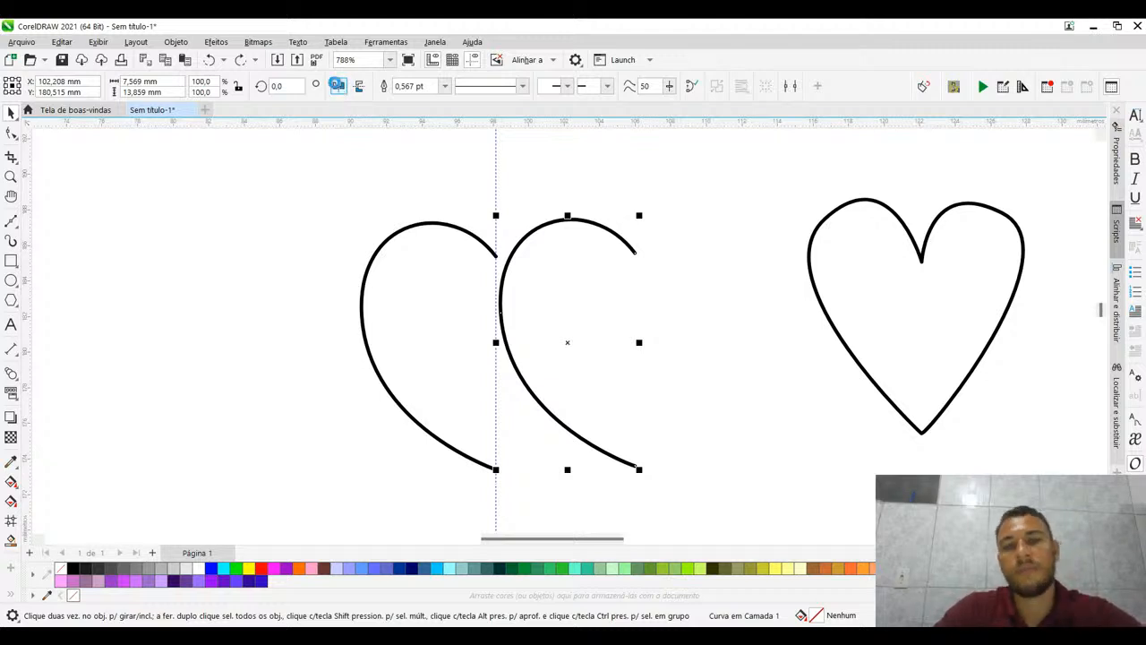
# - Mirror the duplicated half-heart horizontally and snap its cleft end onto the original half's cleft end
pyautogui.click(338, 85)
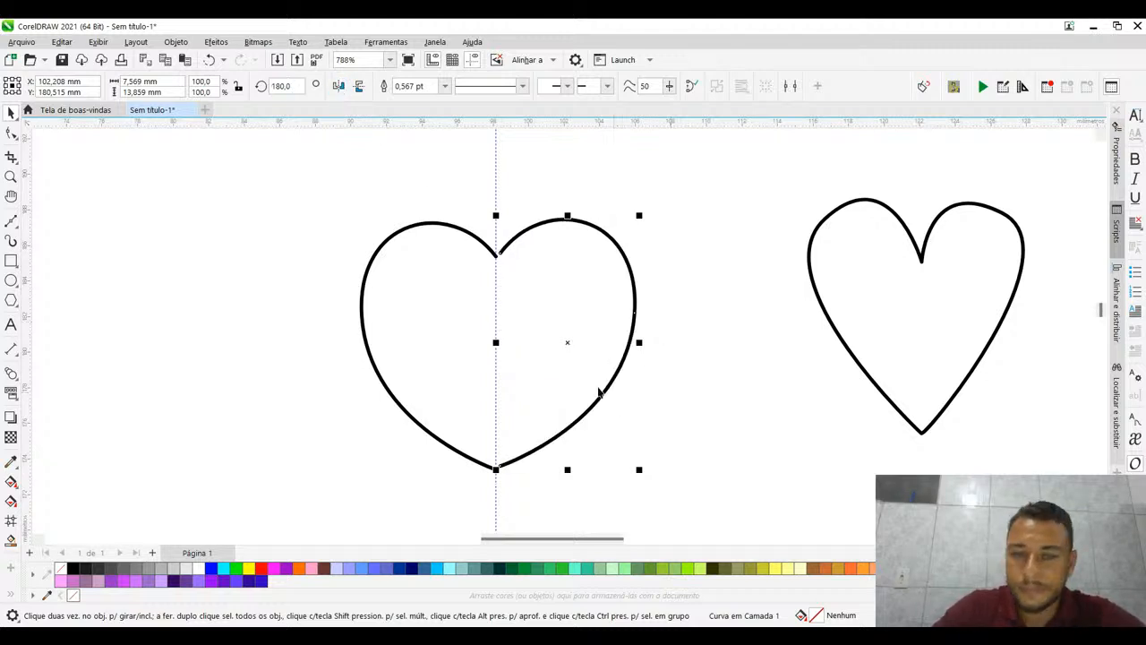
pyautogui.moveTo(501, 254); pyautogui.dragTo(498, 259)
pyautogui.click(729, 244)
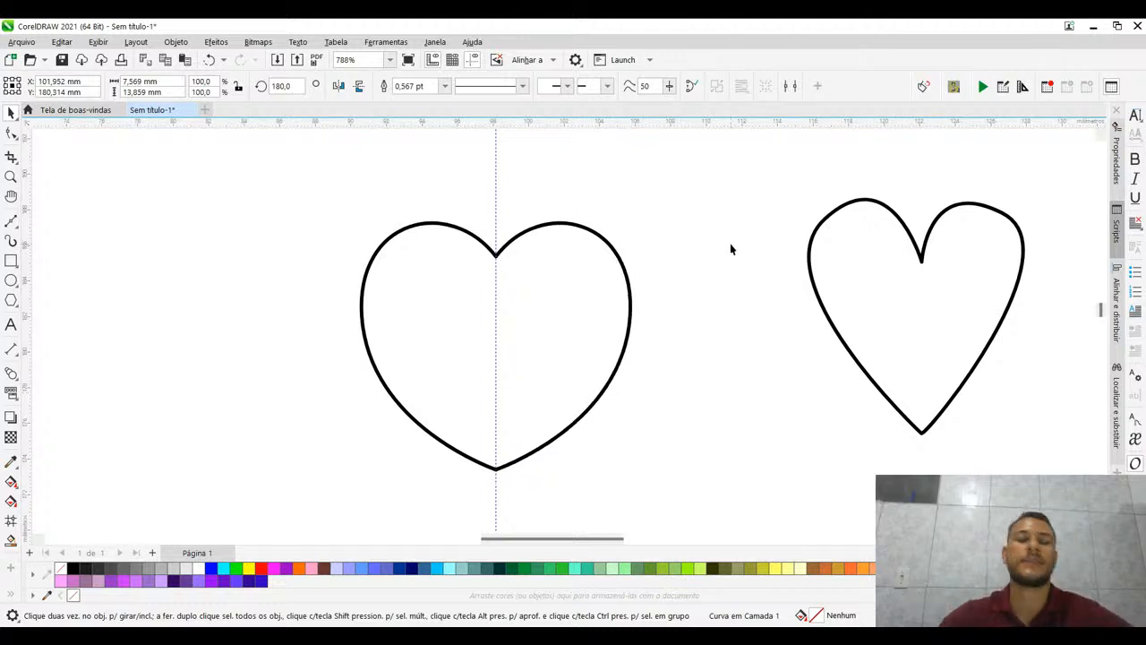
# - Delete the vertical guideline running through the middle of the heart
pyautogui.click(497, 177)
pyautogui.moveTo(497, 177); pyautogui.dragTo(651, 231)
pyautogui.press('Delete')
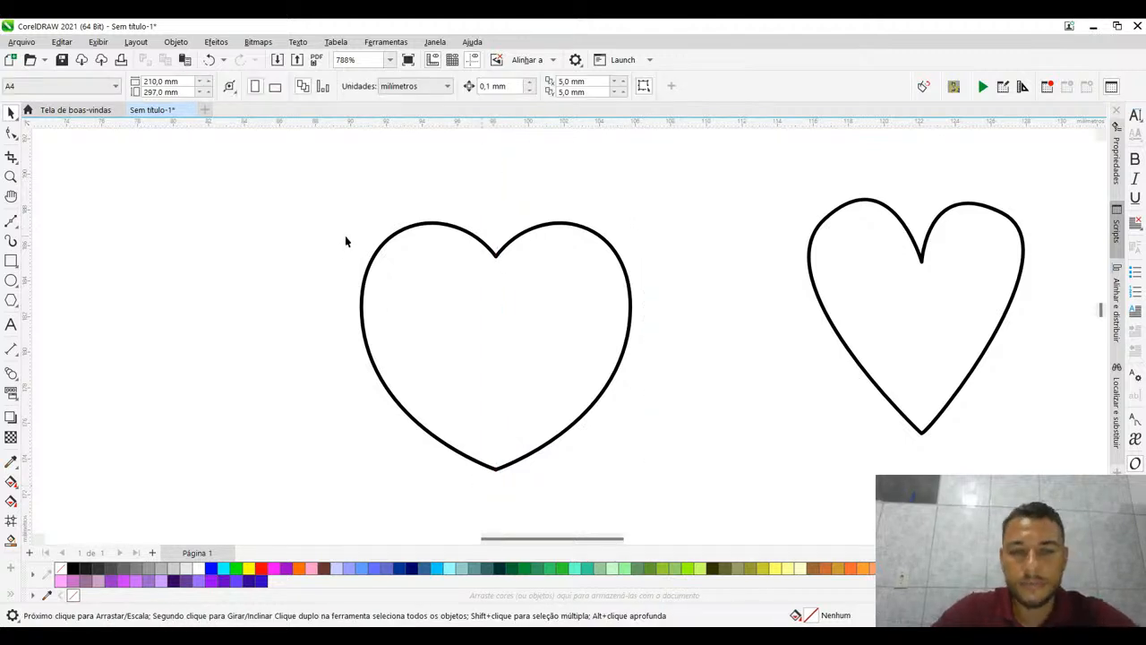
# - Select both halves of the heart and review the Align and Distribute options
pyautogui.moveTo(332, 170); pyautogui.dragTo(650, 494)
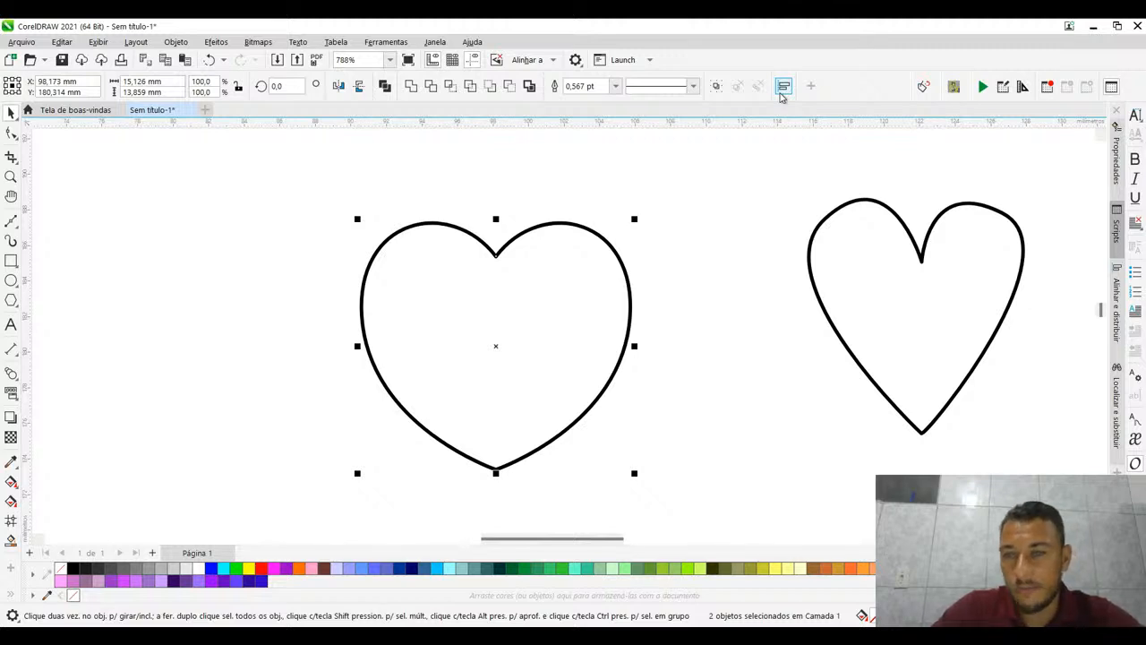
pyautogui.click(783, 88)
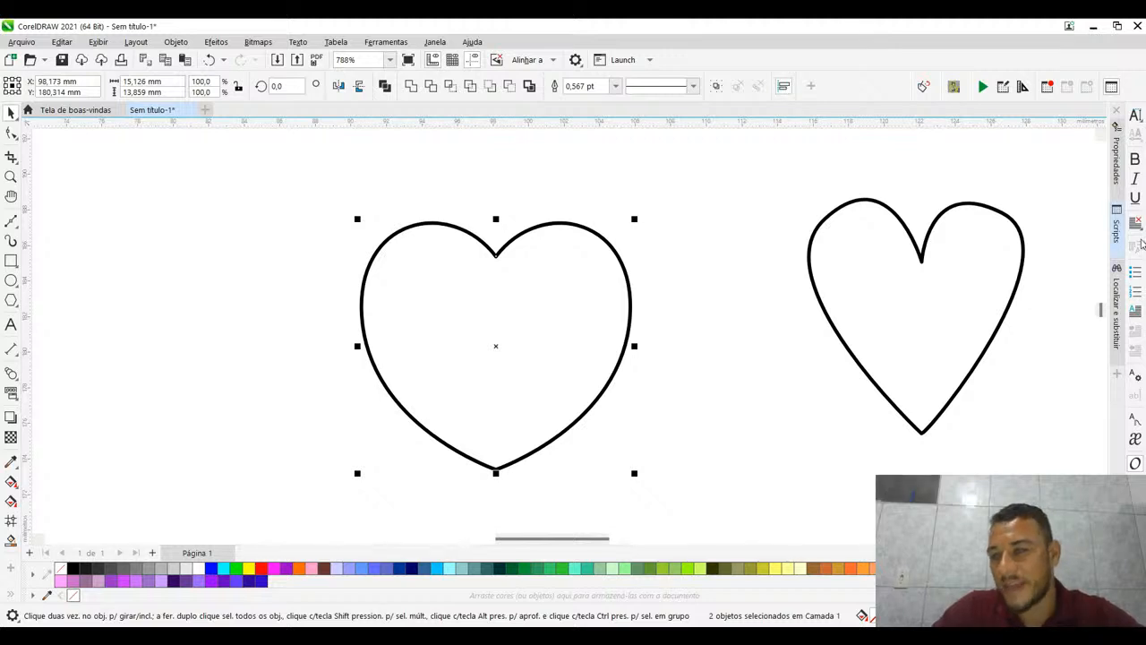
pyautogui.hotkey('ctrl', 'shift', 'a')
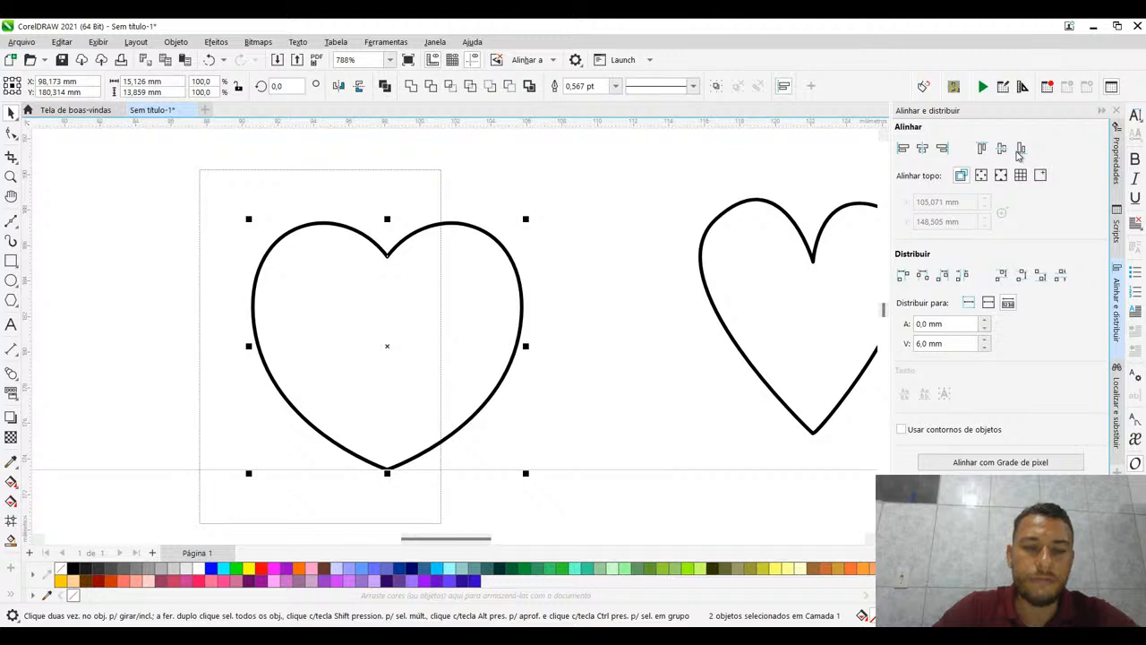
pyautogui.press('Escape')
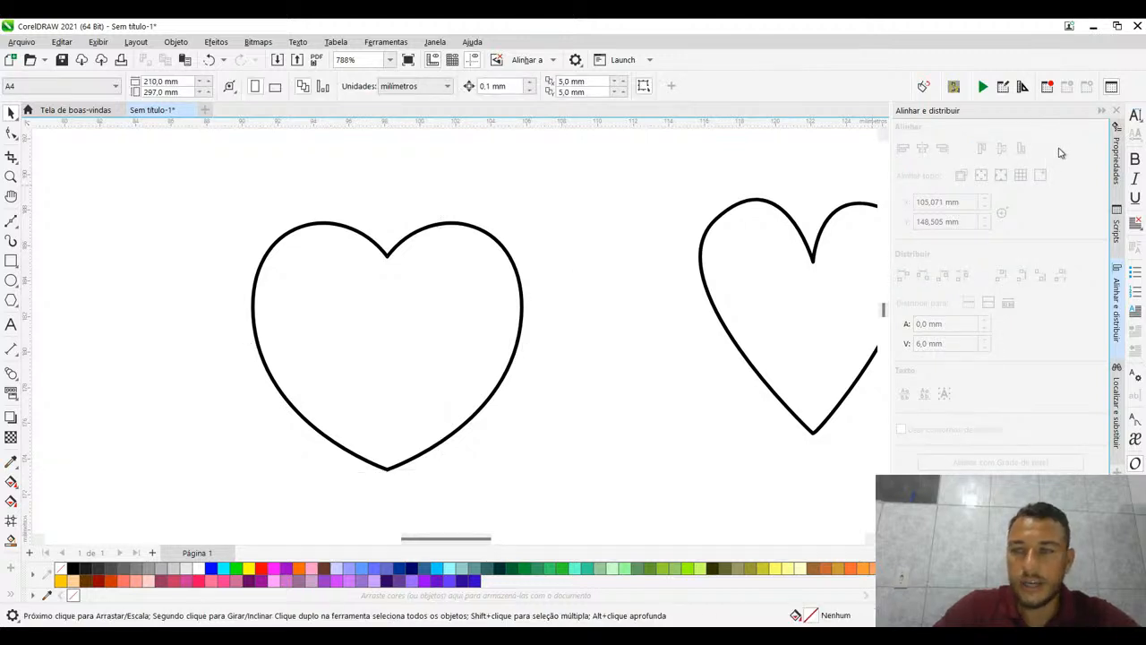
pyautogui.click(1100, 114)
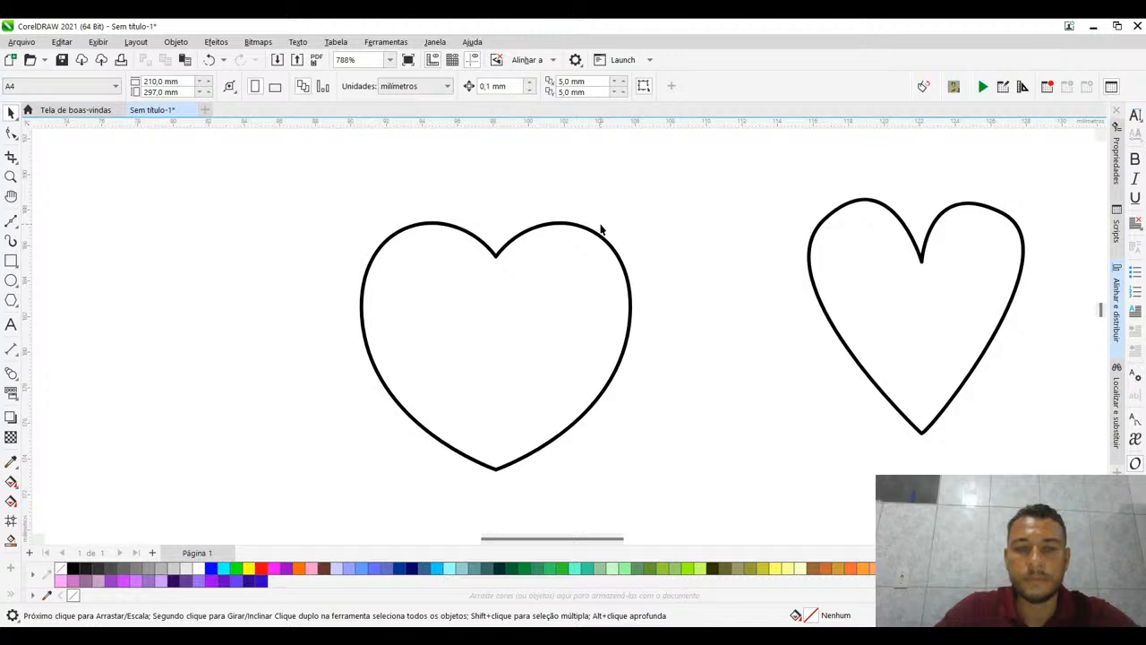
pyautogui.click(601, 230)
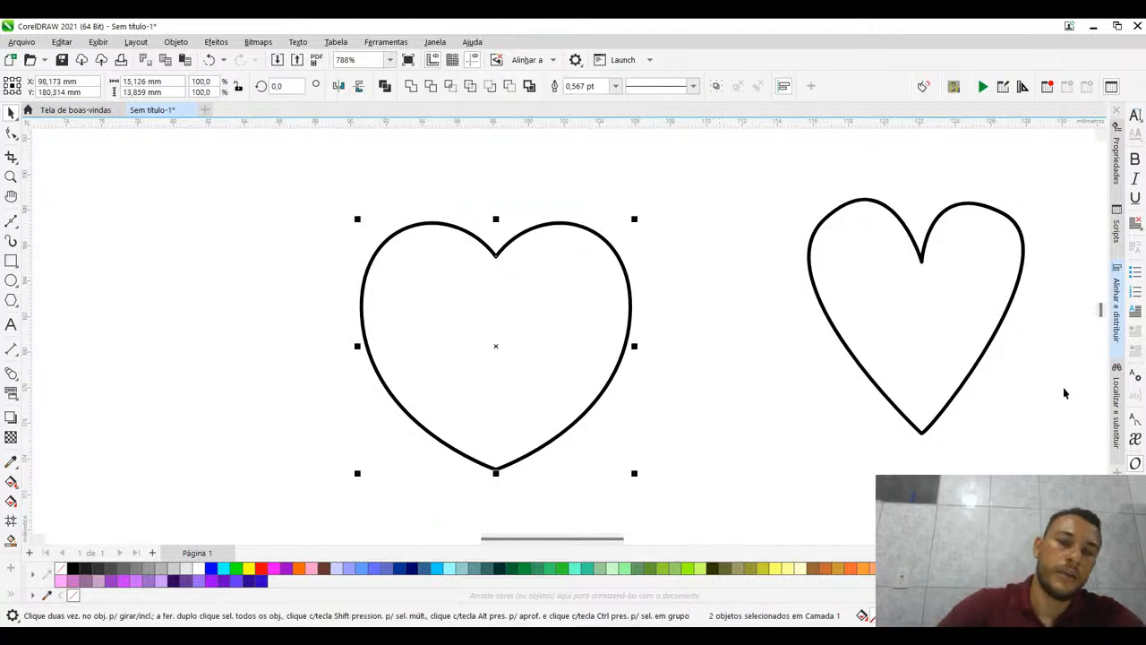
pyautogui.click(686, 380)
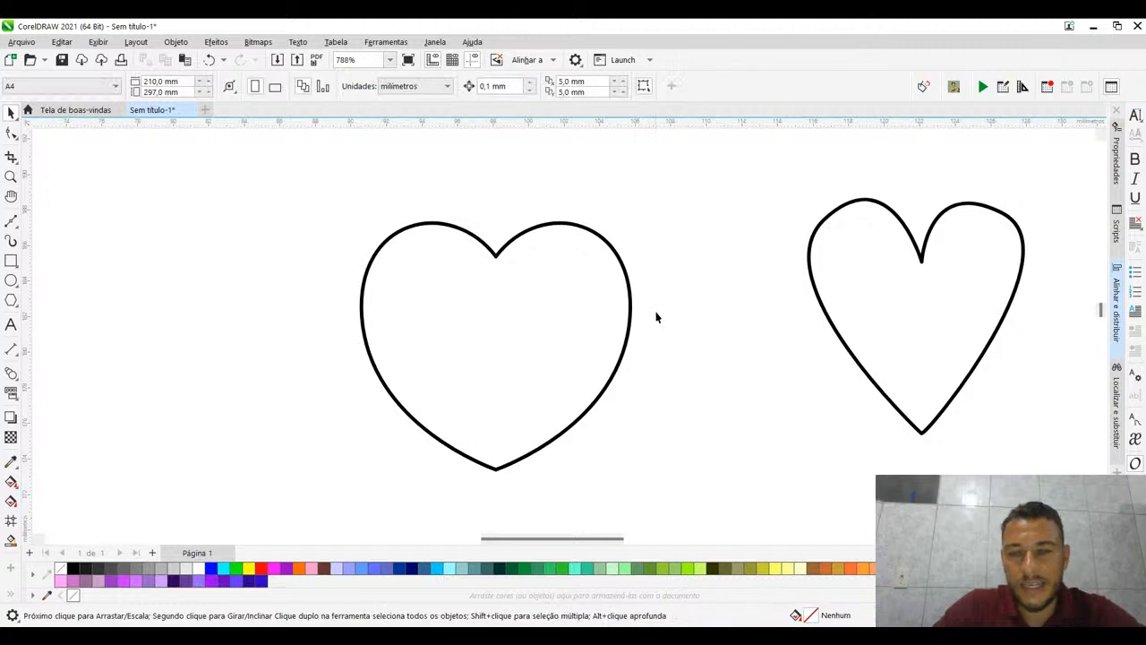
# - Move the right half of the heart away from the left half and undo the move
pyautogui.click(625, 273)
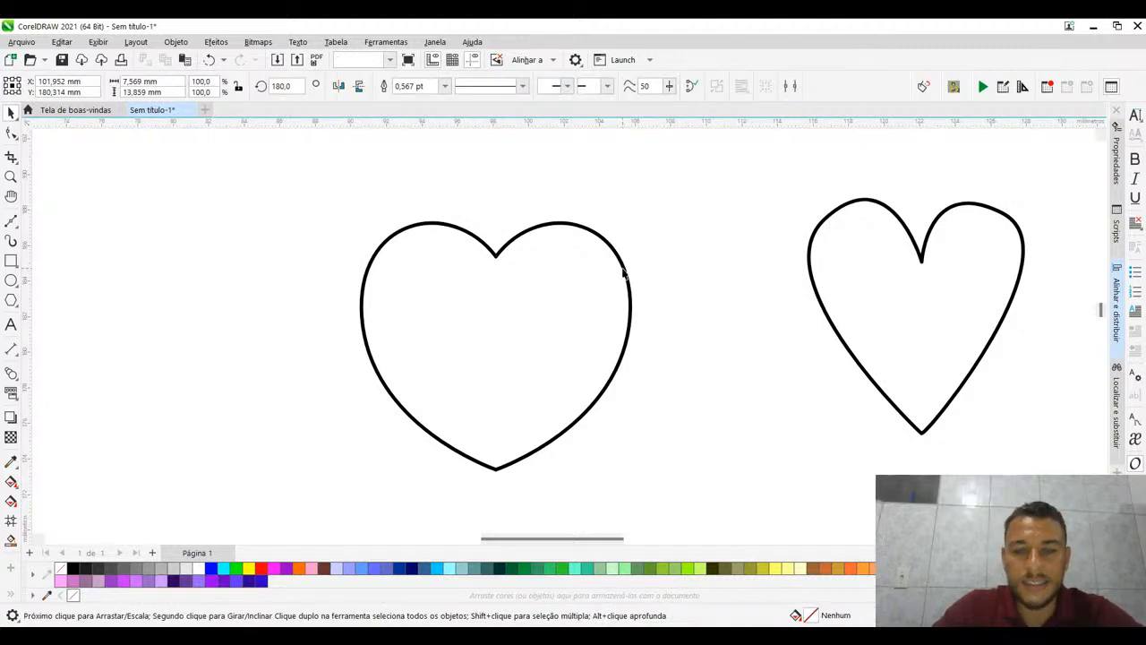
pyautogui.moveTo(586, 361); pyautogui.dragTo(622, 379)
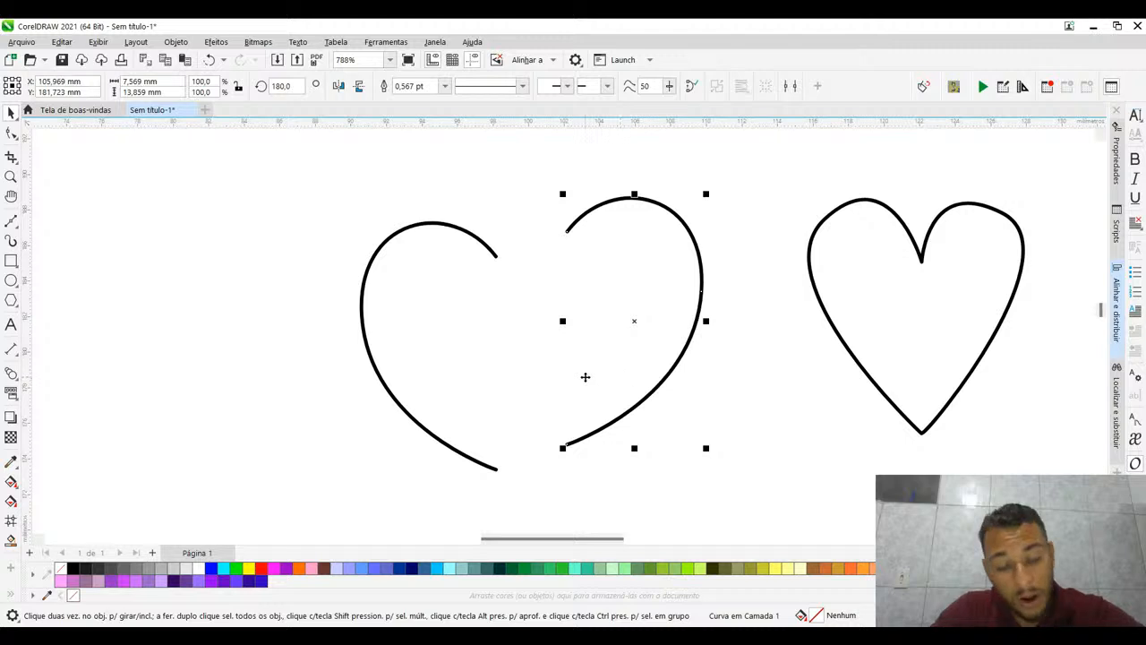
pyautogui.hotkey('ctrl', 'z')
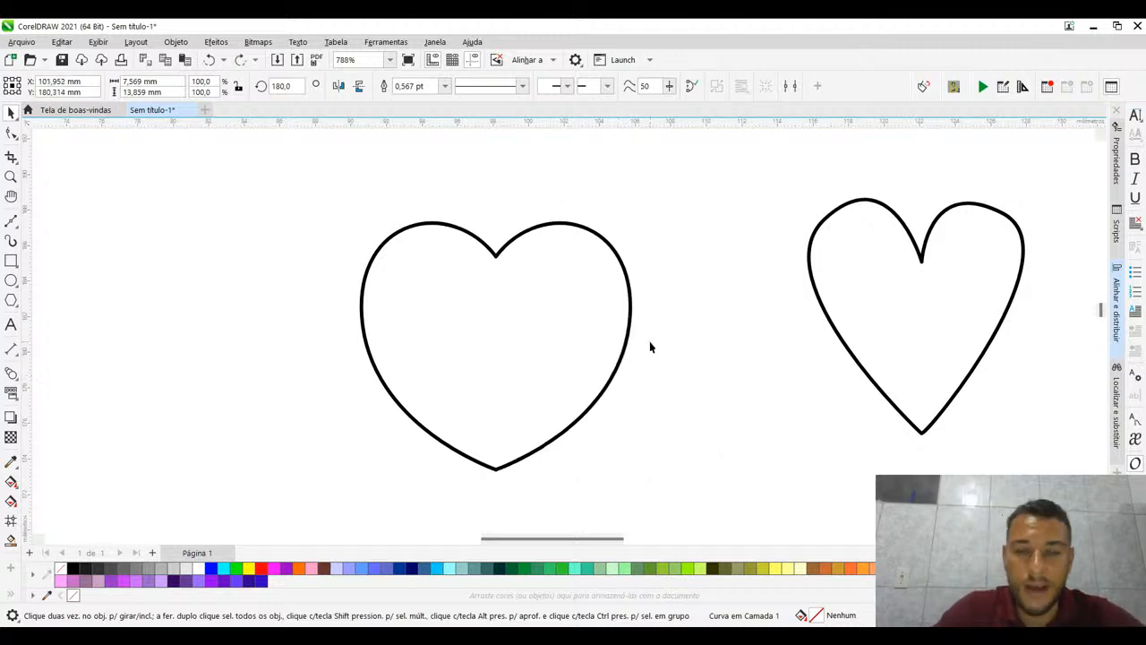
pyautogui.click(650, 346)
# - Examine up close the bottom tip and the cleft where the two heart halves meet
pyautogui.scroll(6, 498, 473)
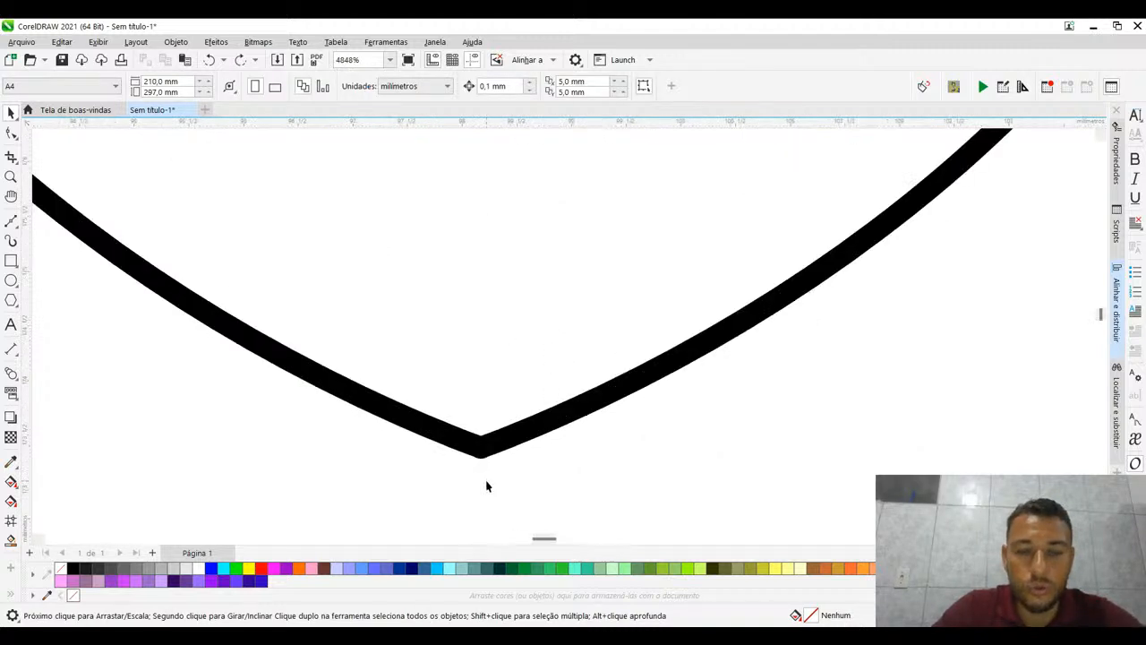
pyautogui.scroll(-3, 486, 486)
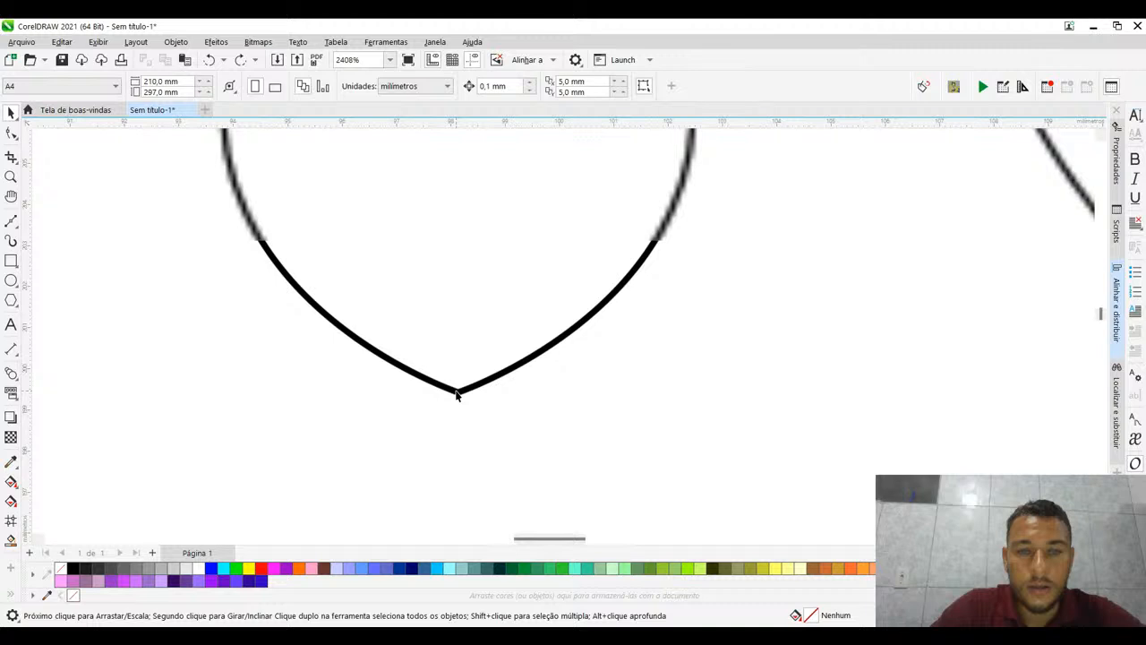
pyautogui.scroll(-4, 457, 395)
pyautogui.moveTo(352, 248); pyautogui.dragTo(514, 401)
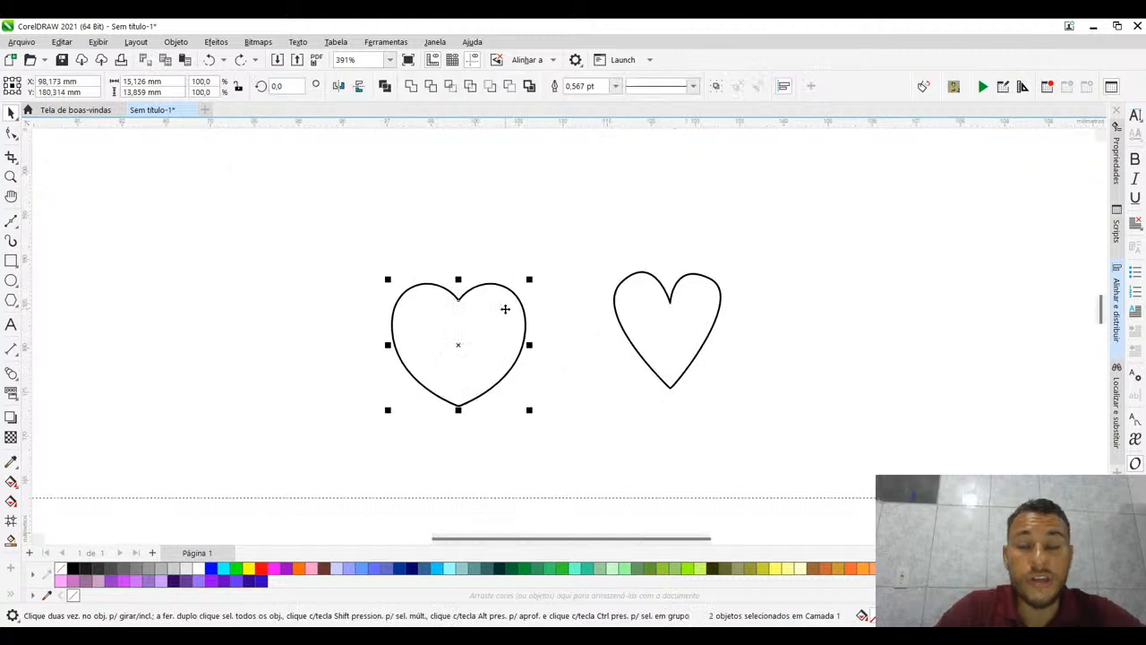
pyautogui.scroll(2, 402, 312)
pyautogui.scroll(6, 482, 287)
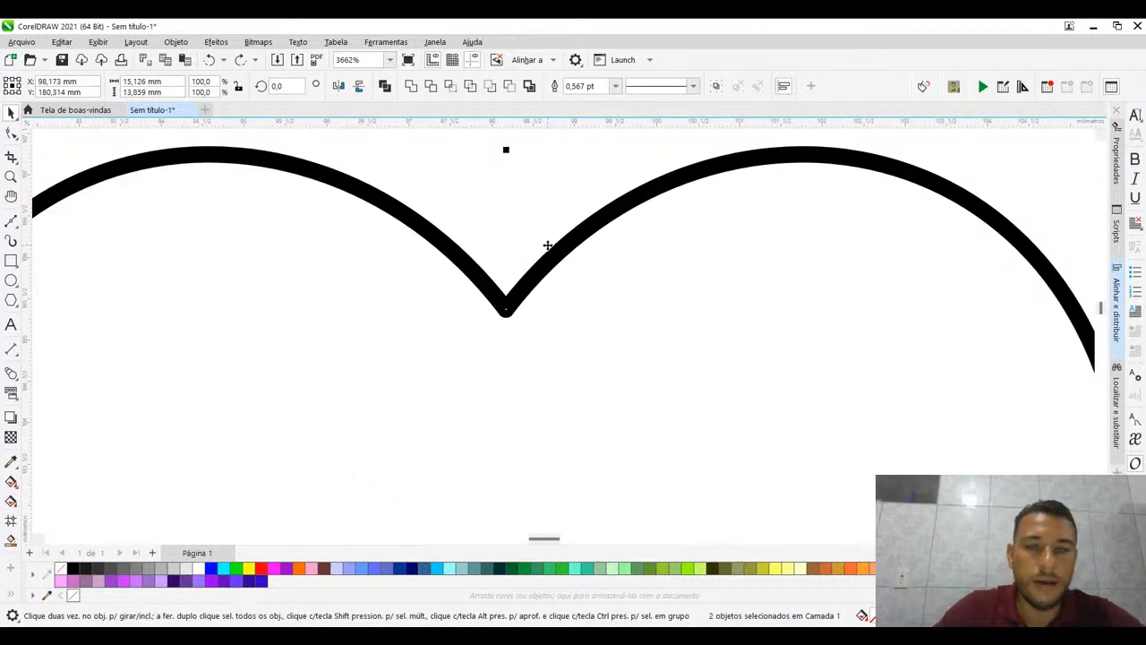
pyautogui.scroll(-5, 547, 244)
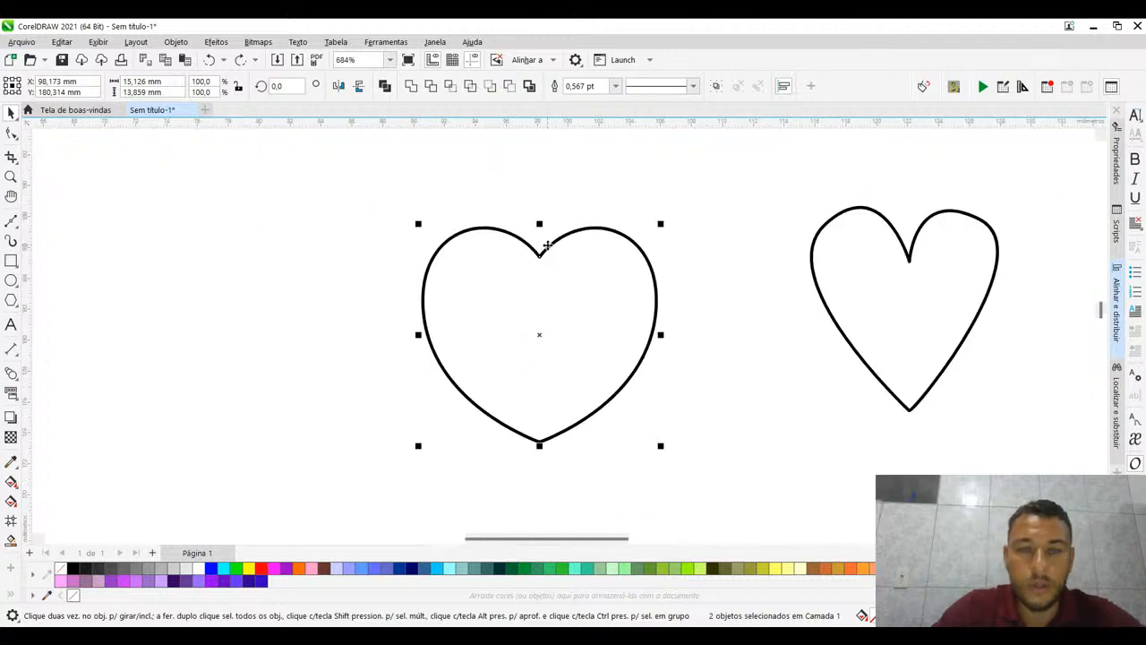
pyautogui.click(547, 207)
pyautogui.scroll(3, 538, 260)
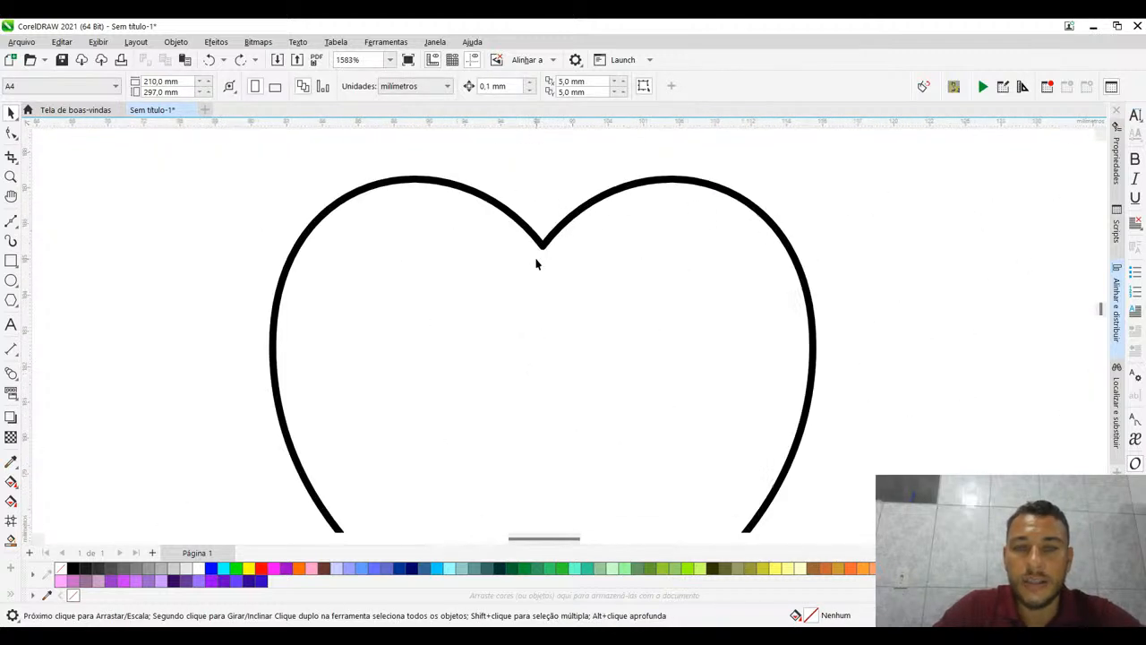
pyautogui.scroll(1, 537, 263)
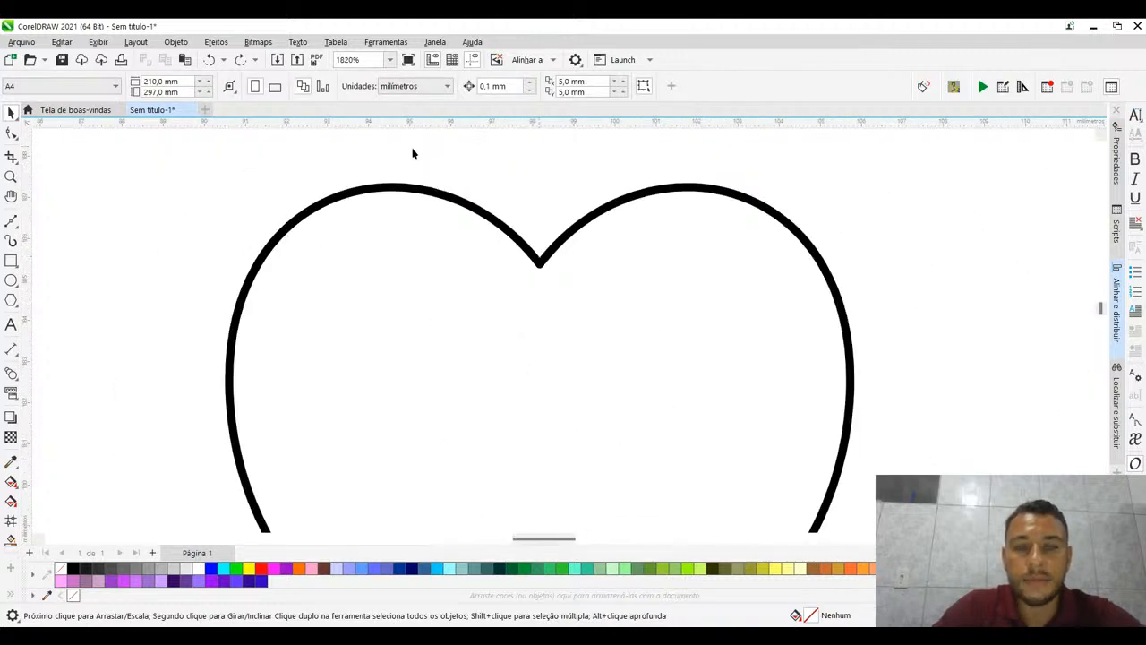
pyautogui.scroll(-6, 437, 191)
# - Set the outline of both heart halves to hairline (Esp. mínima) and examine their junction at the cleft
pyautogui.moveTo(339, 168); pyautogui.dragTo(698, 451)
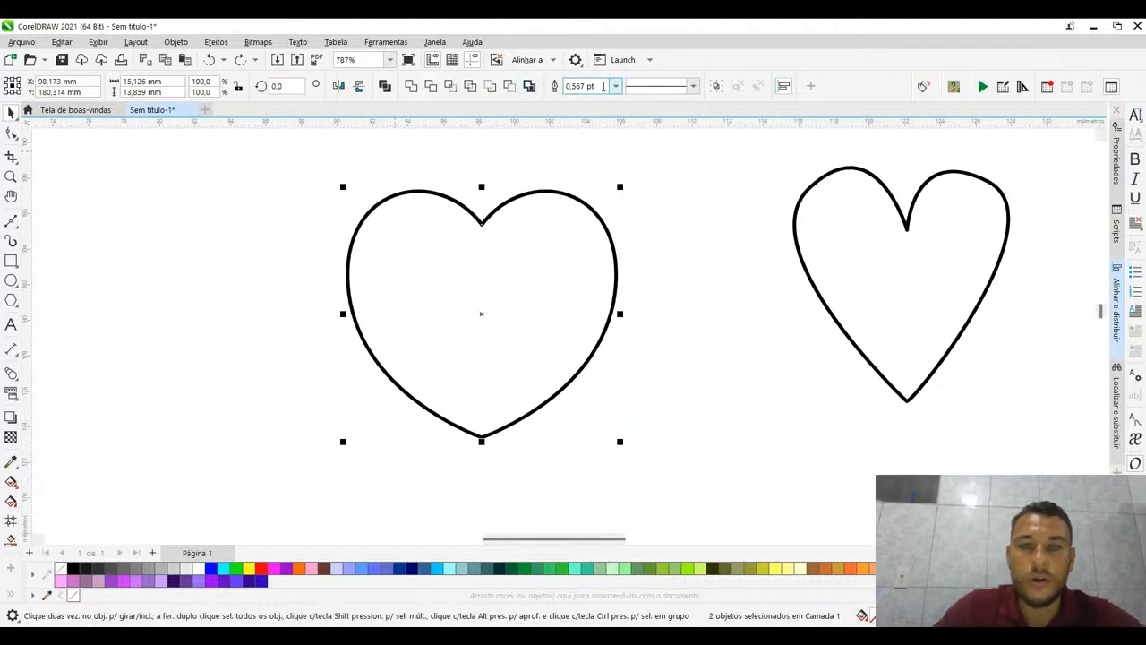
pyautogui.click(615, 96)
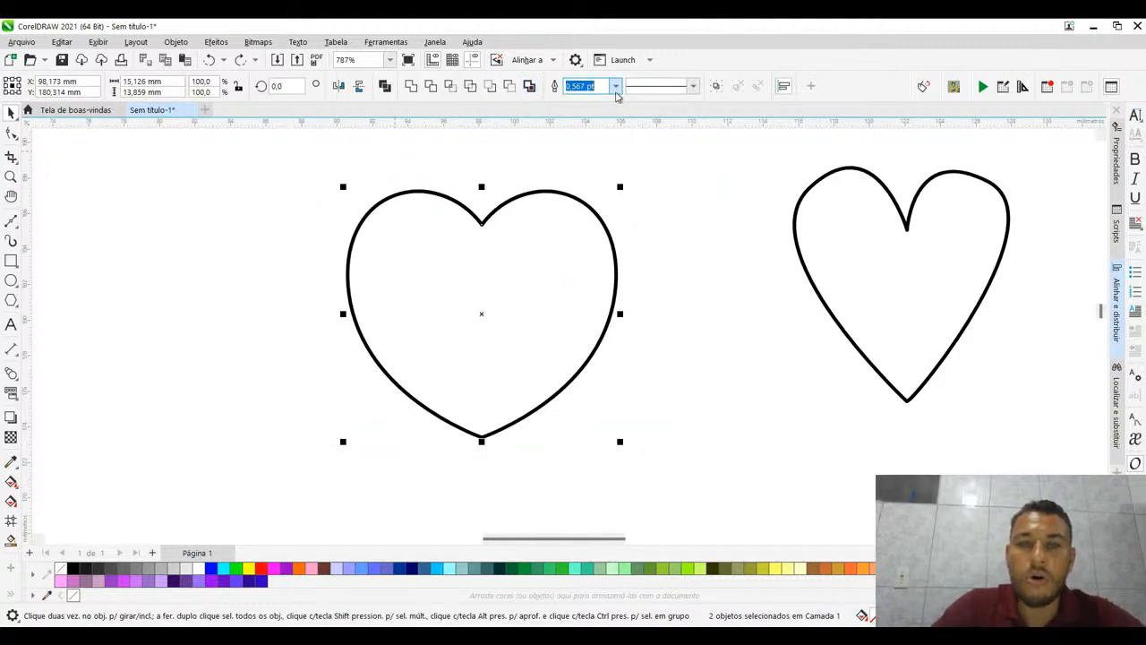
pyautogui.click(572, 112)
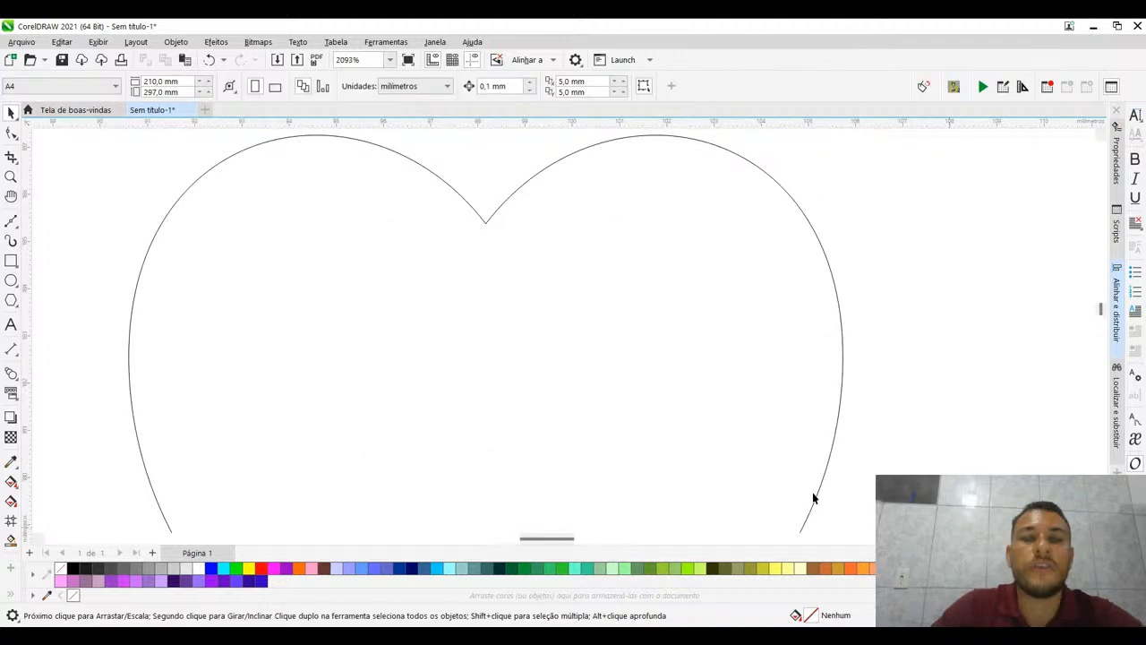
pyautogui.scroll(-2, 770, 360)
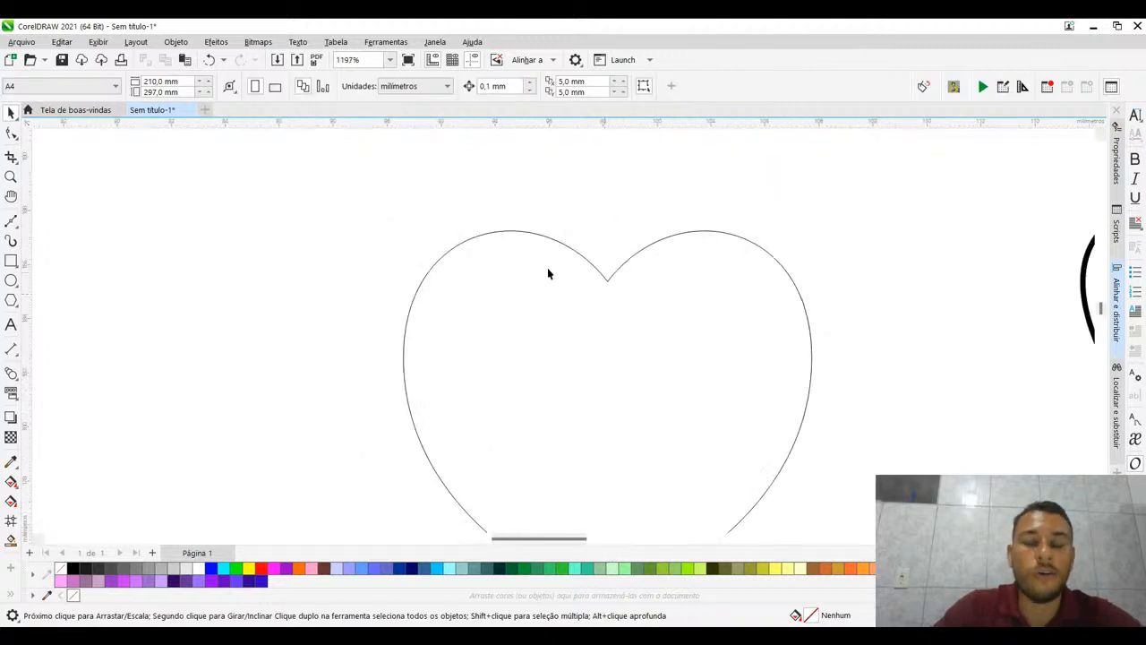
pyautogui.scroll(5, 575, 358)
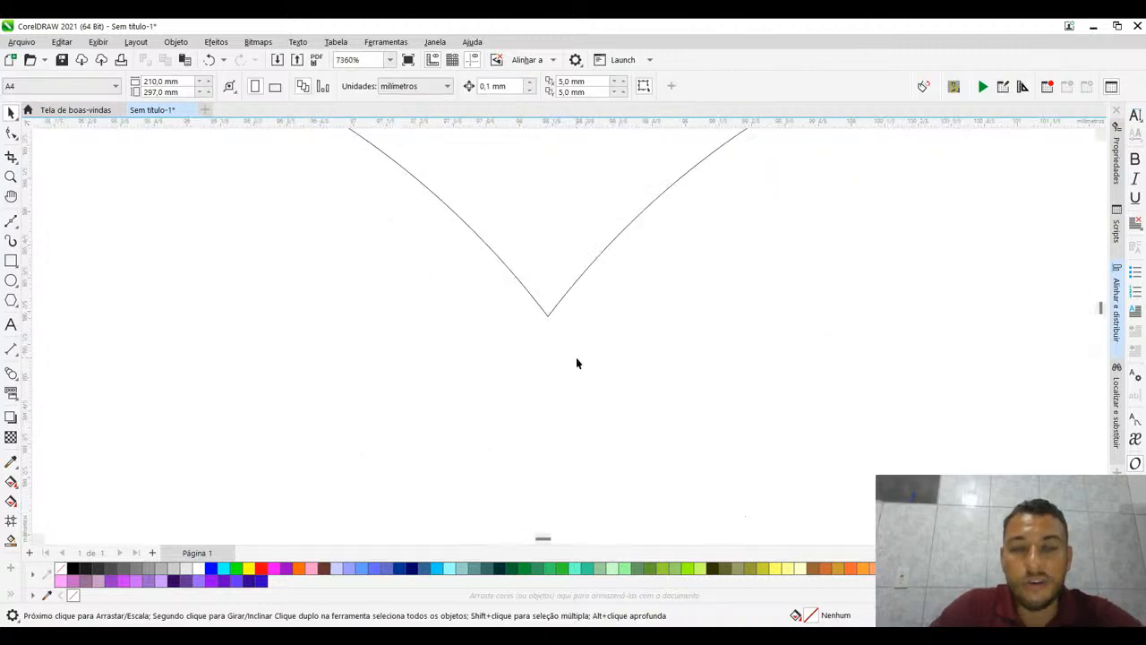
pyautogui.scroll(5, 519, 305)
pyautogui.scroll(3, 570, 325)
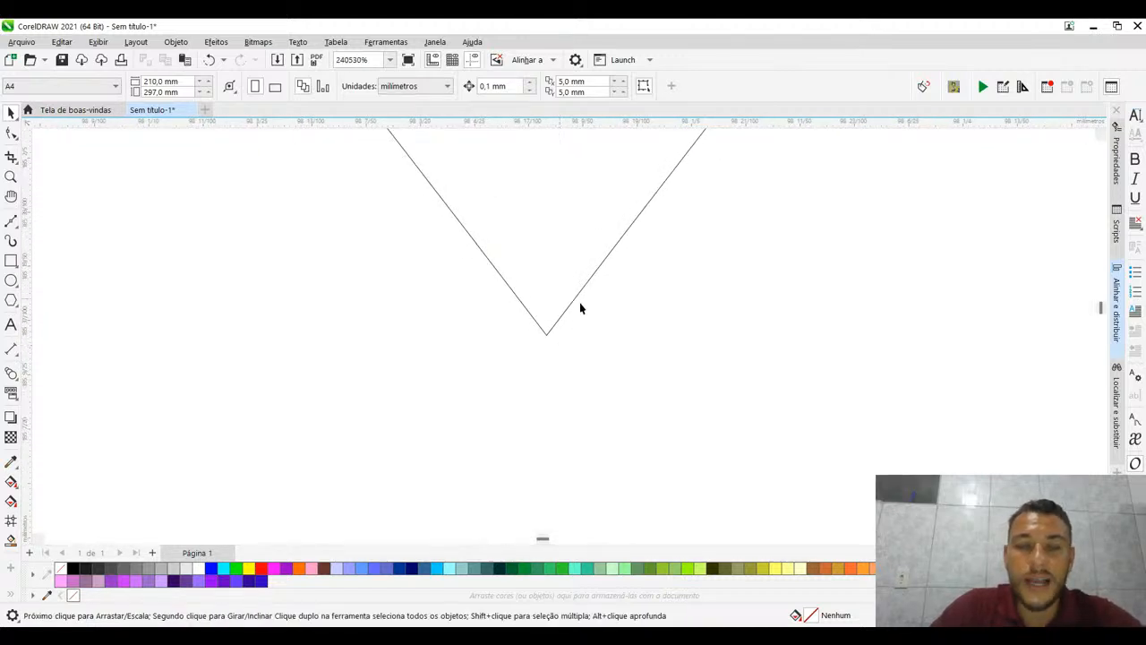
pyautogui.scroll(-7, 538, 368)
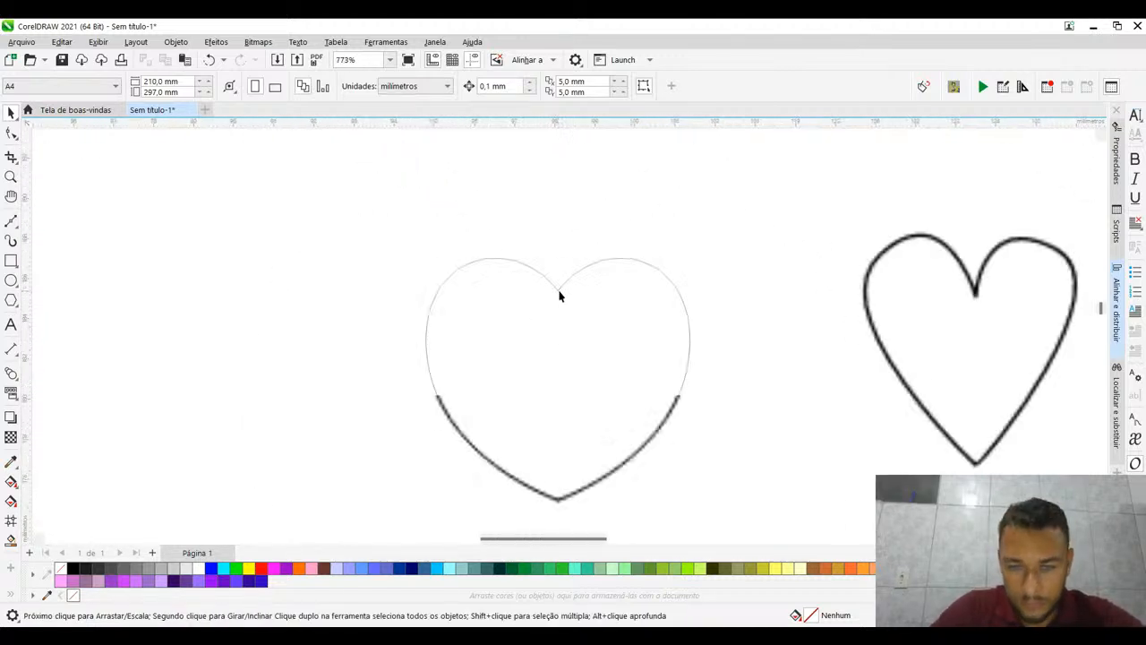
pyautogui.moveTo(476, 226); pyautogui.dragTo(437, 217)
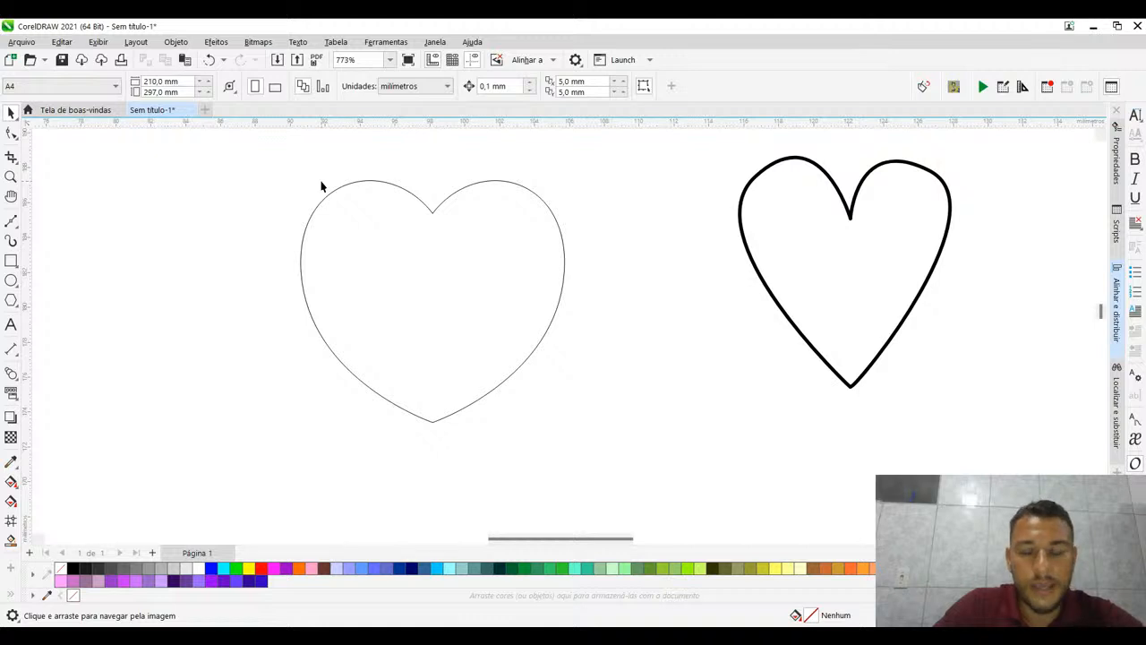
# - Shift the thick-outlined heart slightly towards the thin one, weld the thin heart's two halves, and check the resulting nodes at the cleft
pyautogui.moveTo(260, 150); pyautogui.dragTo(585, 448)
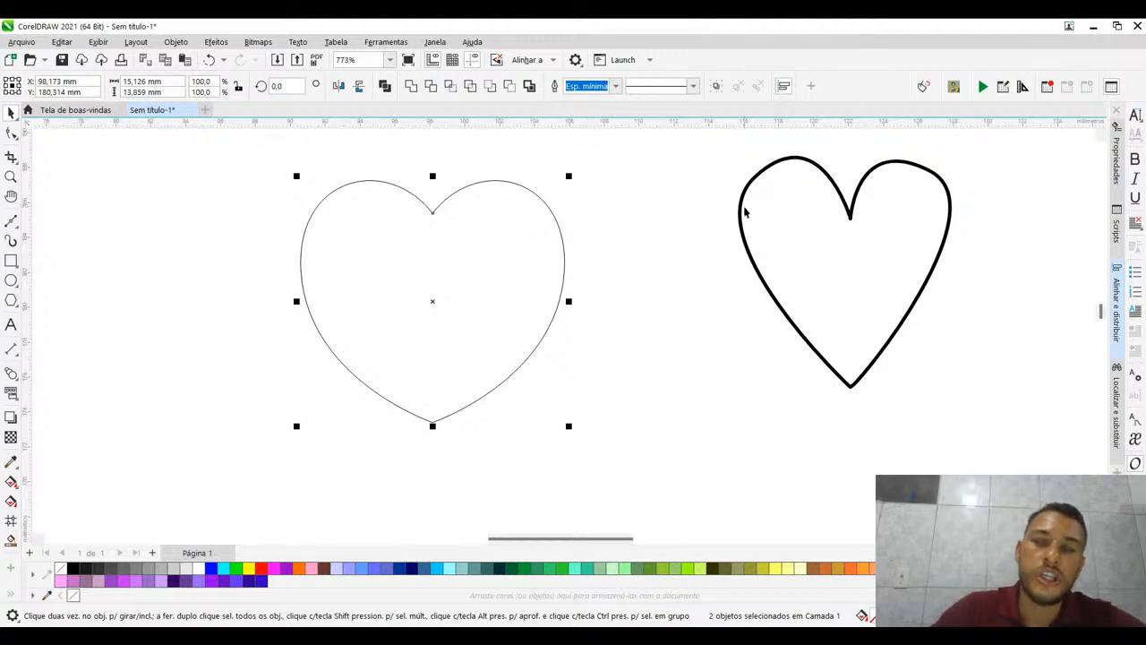
pyautogui.moveTo(736, 213); pyautogui.dragTo(686, 191)
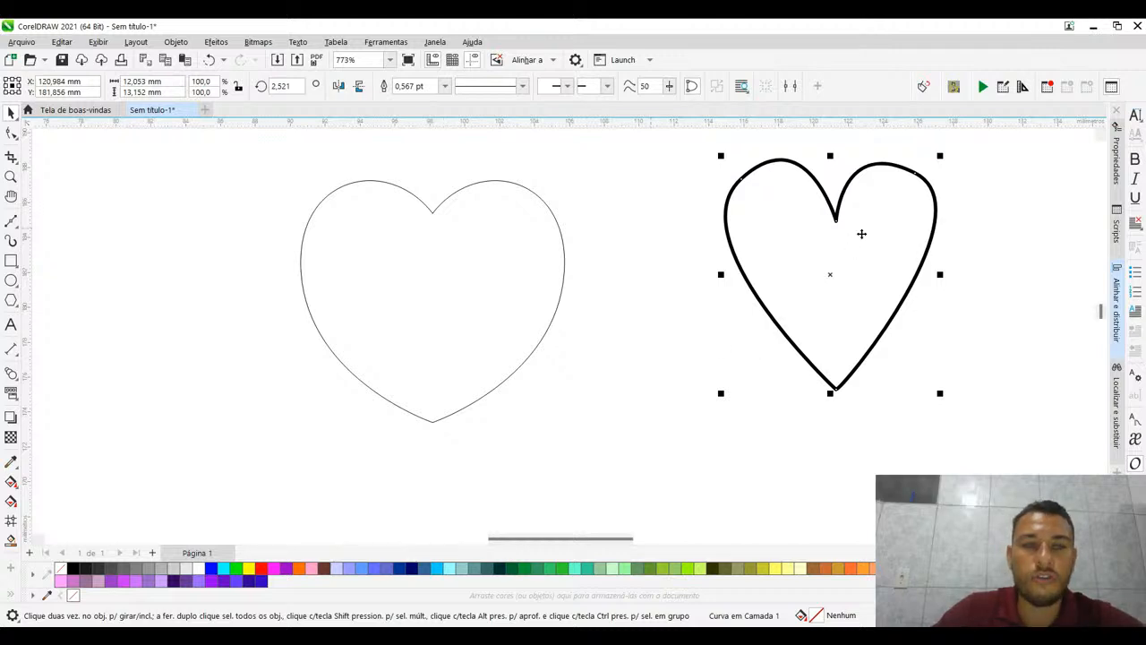
pyautogui.click(311, 204)
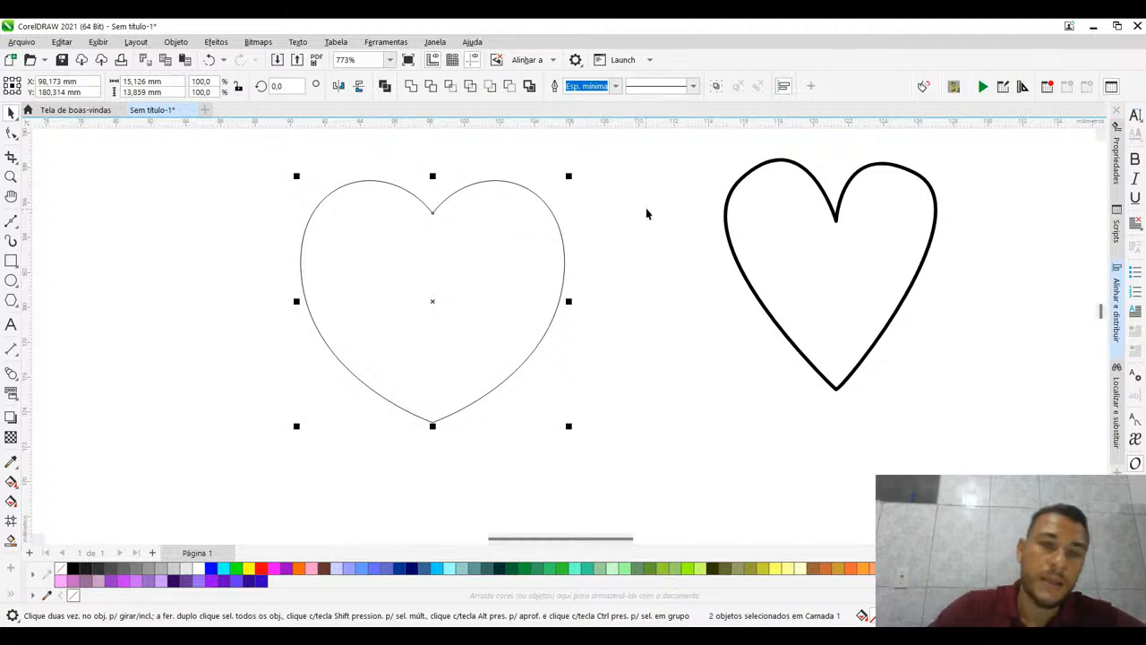
pyautogui.moveTo(275, 165); pyautogui.dragTo(605, 444)
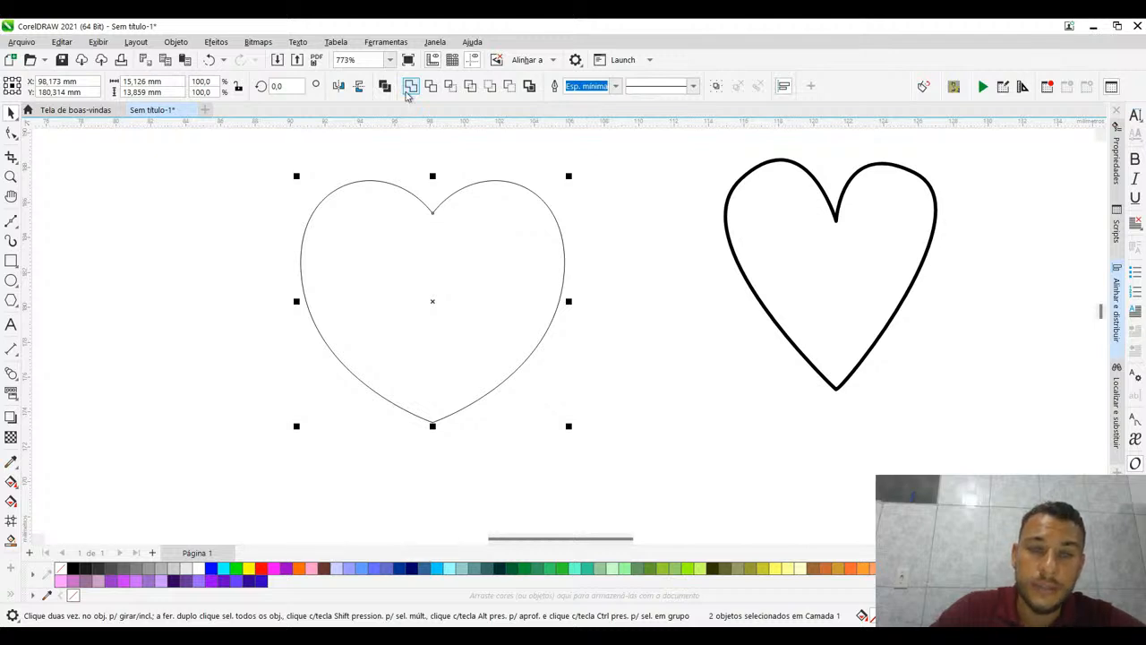
pyautogui.click(408, 90)
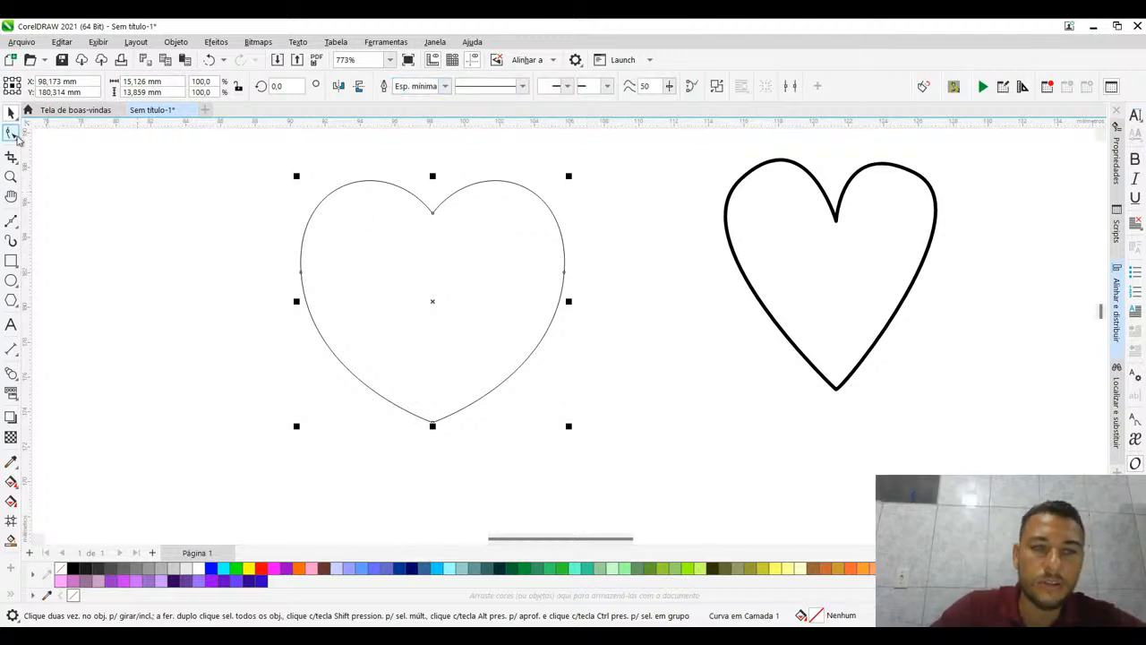
pyautogui.click(13, 134)
pyautogui.scroll(2, 409, 205)
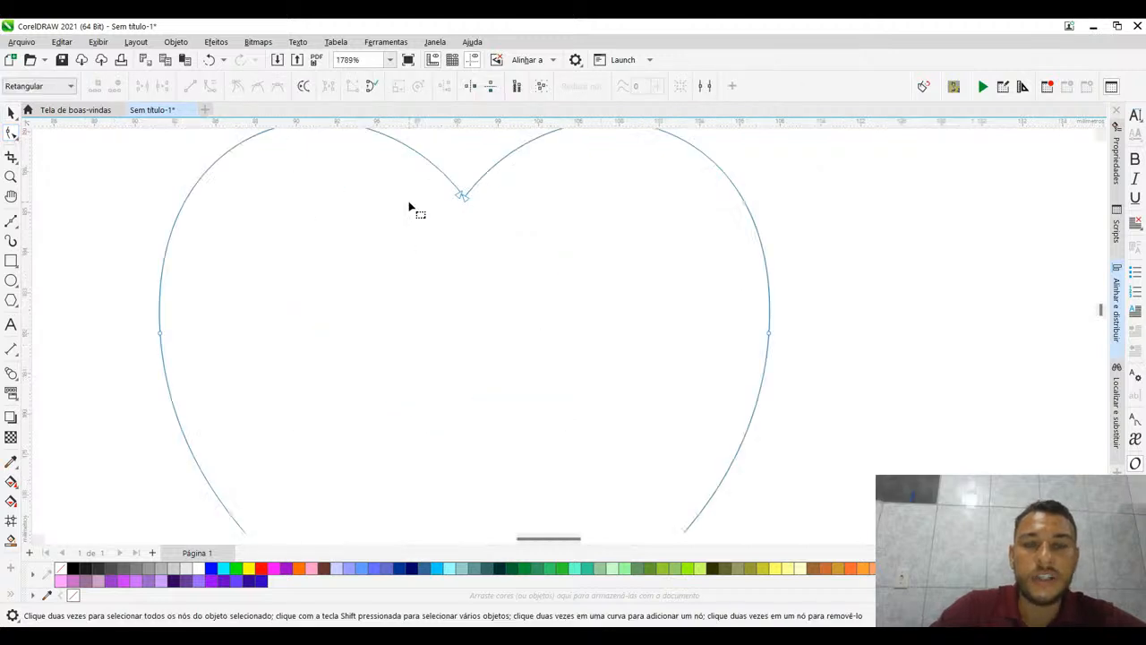
pyautogui.scroll(-3, 410, 207)
pyautogui.press('space')
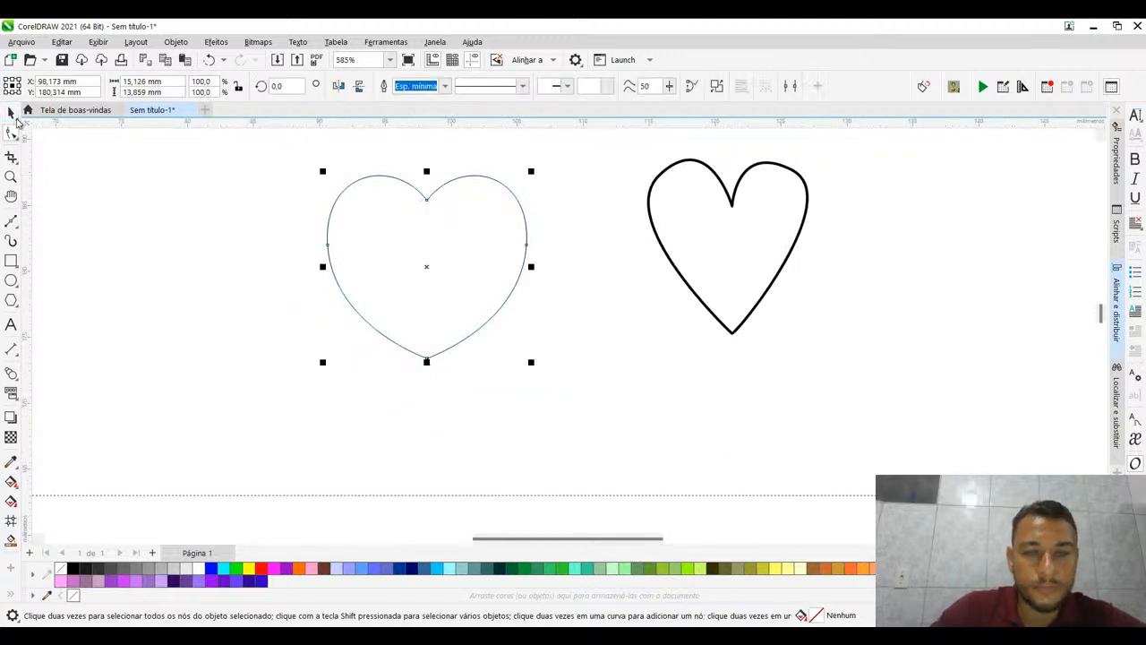
# - Move the welded heart as a single object and place it farther from the thick-outlined heart
pyautogui.moveTo(439, 275); pyautogui.dragTo(506, 322)
pyautogui.click(279, 259)
pyautogui.click(402, 267)
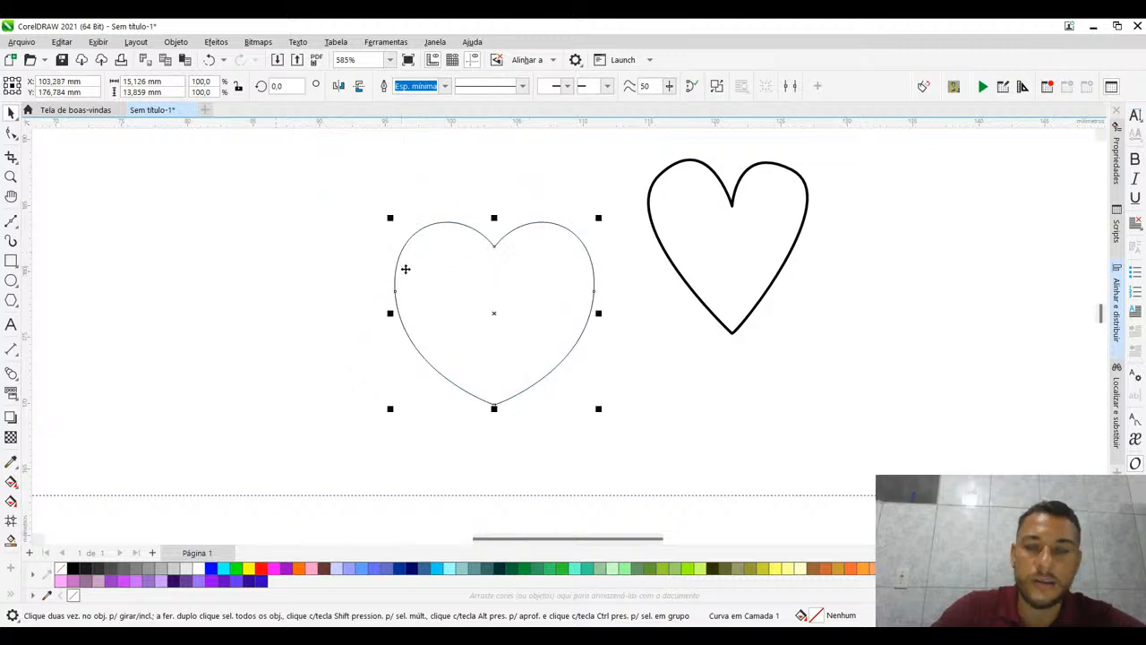
pyautogui.moveTo(468, 301); pyautogui.dragTo(370, 256)
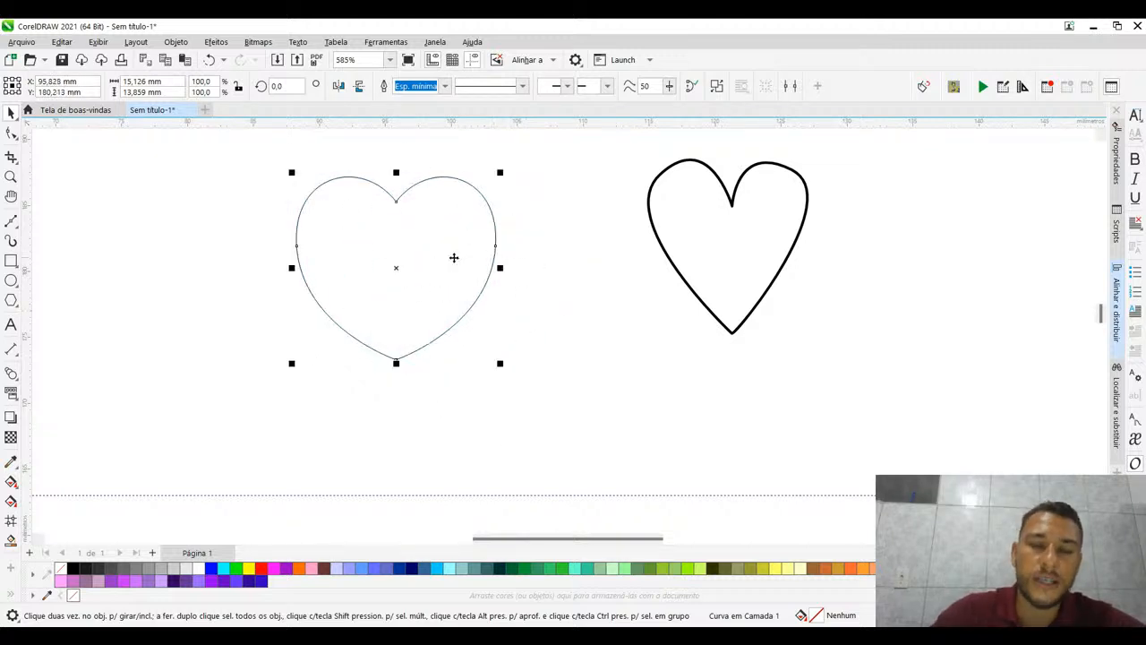
pyautogui.scroll(2, 454, 258)
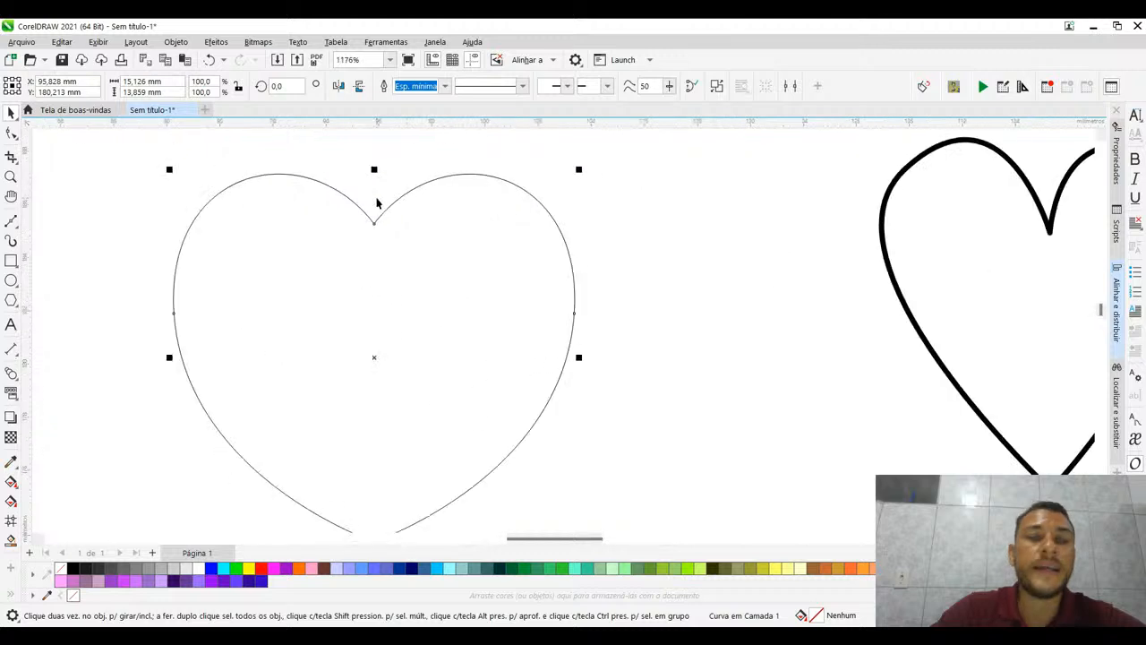
pyautogui.scroll(-3, 349, 183)
pyautogui.click(356, 179)
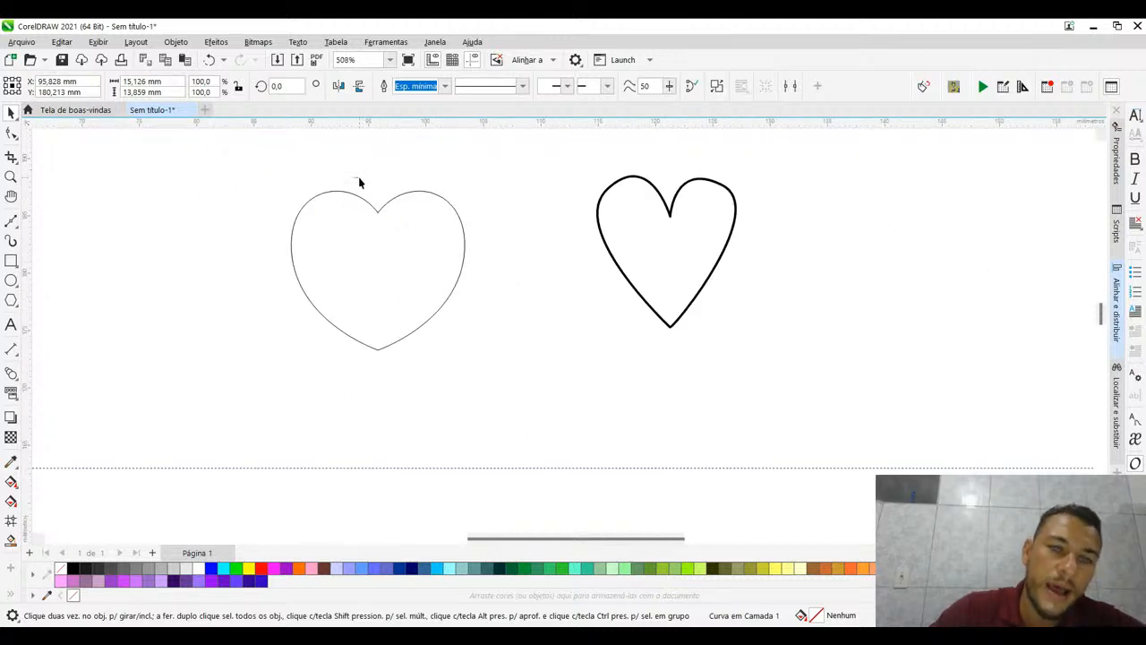
# - Pull the right half's open end node at the cleft down into the heart and undo the change
pyautogui.click(366, 201)
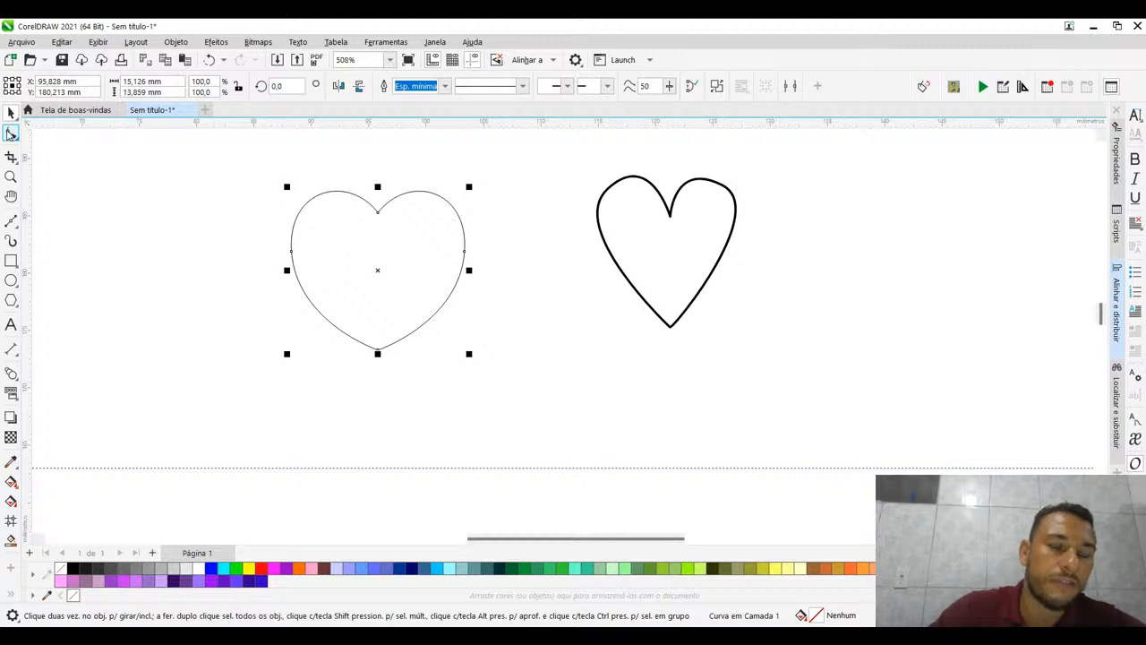
pyautogui.click(11, 132)
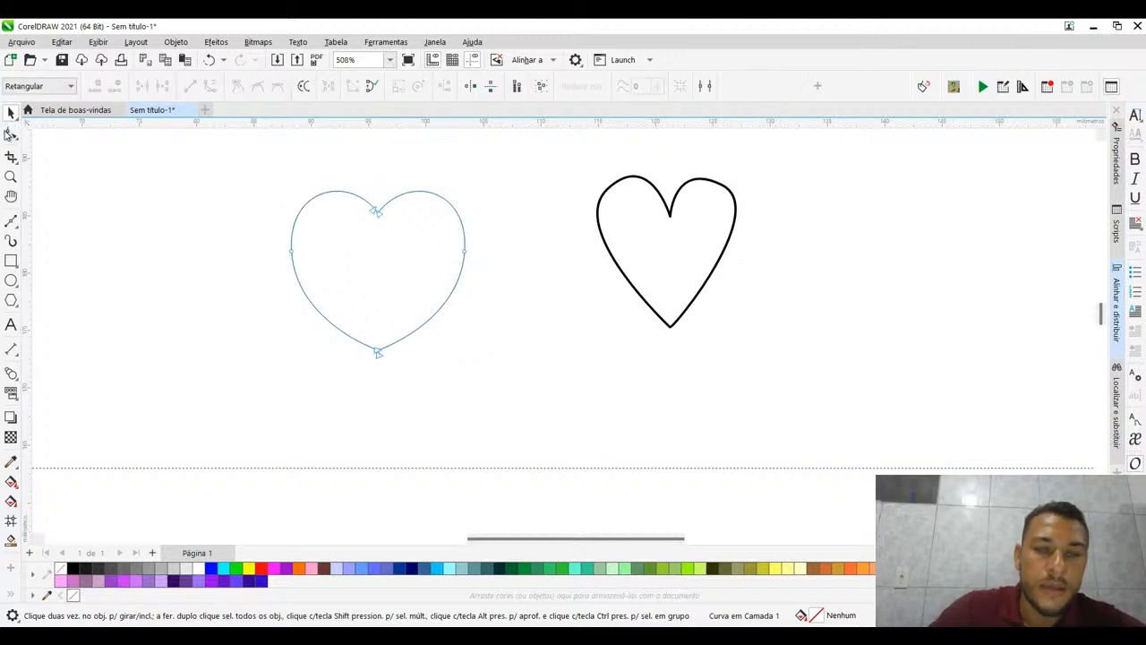
pyautogui.click(376, 212)
pyautogui.moveTo(376, 212); pyautogui.dragTo(383, 280)
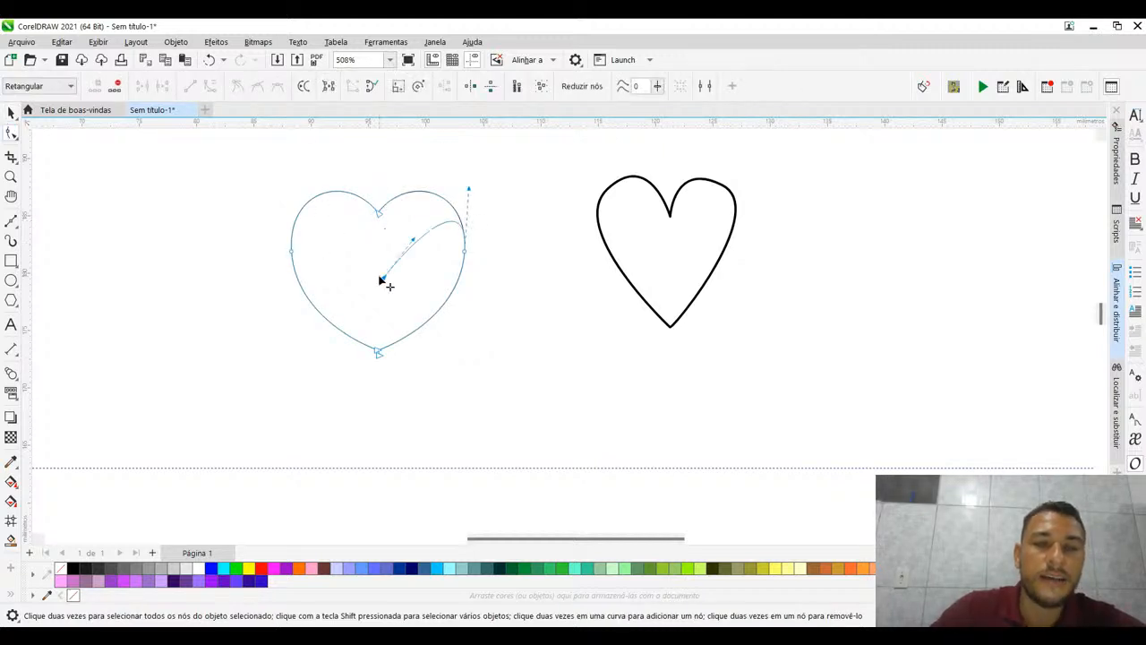
pyautogui.click(654, 374)
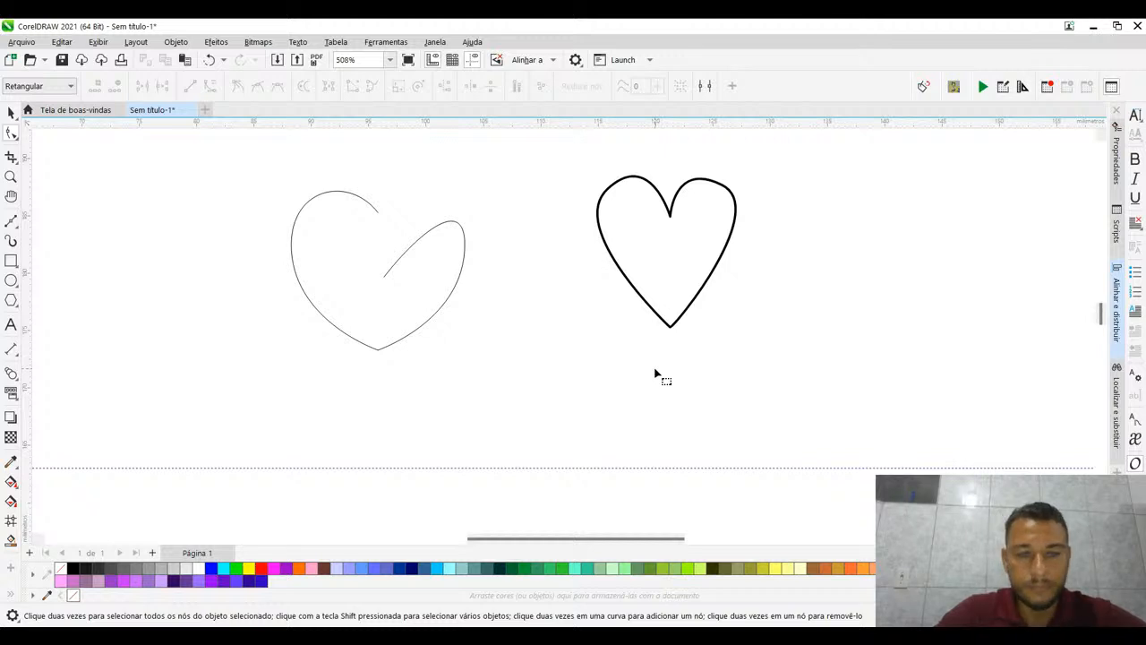
pyautogui.hotkey('ctrl', 'z')
# - Examine up close the two end nodes at the heart's cleft and compare them with the single node on its left side
pyautogui.moveTo(353, 169); pyautogui.dragTo(398, 240)
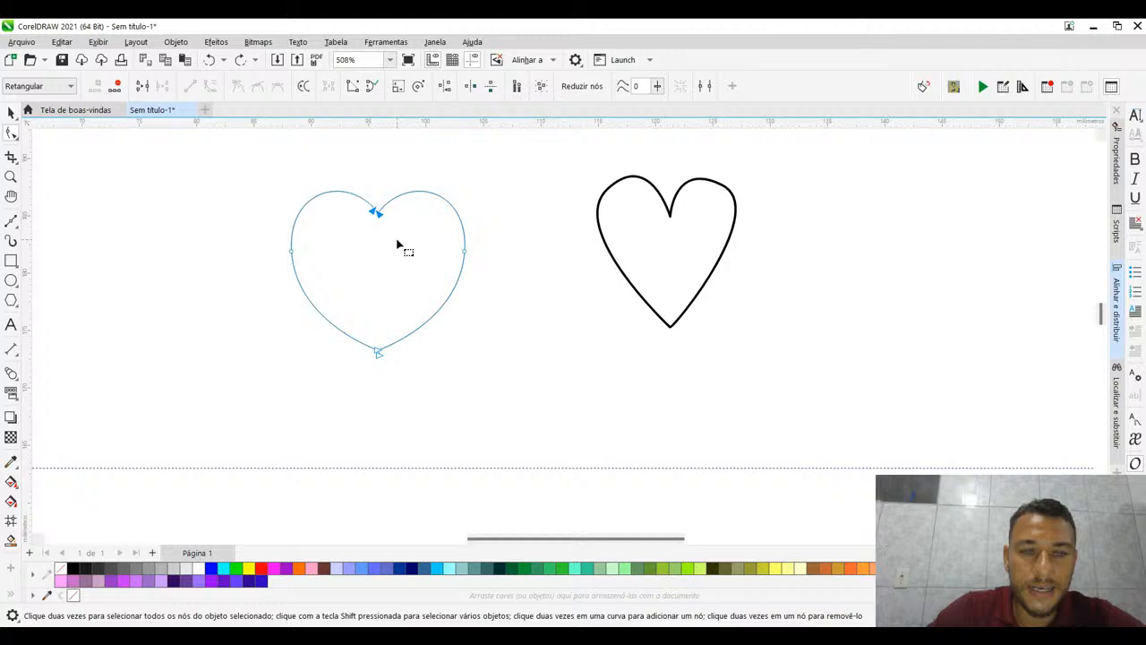
pyautogui.scroll(3, 354, 206)
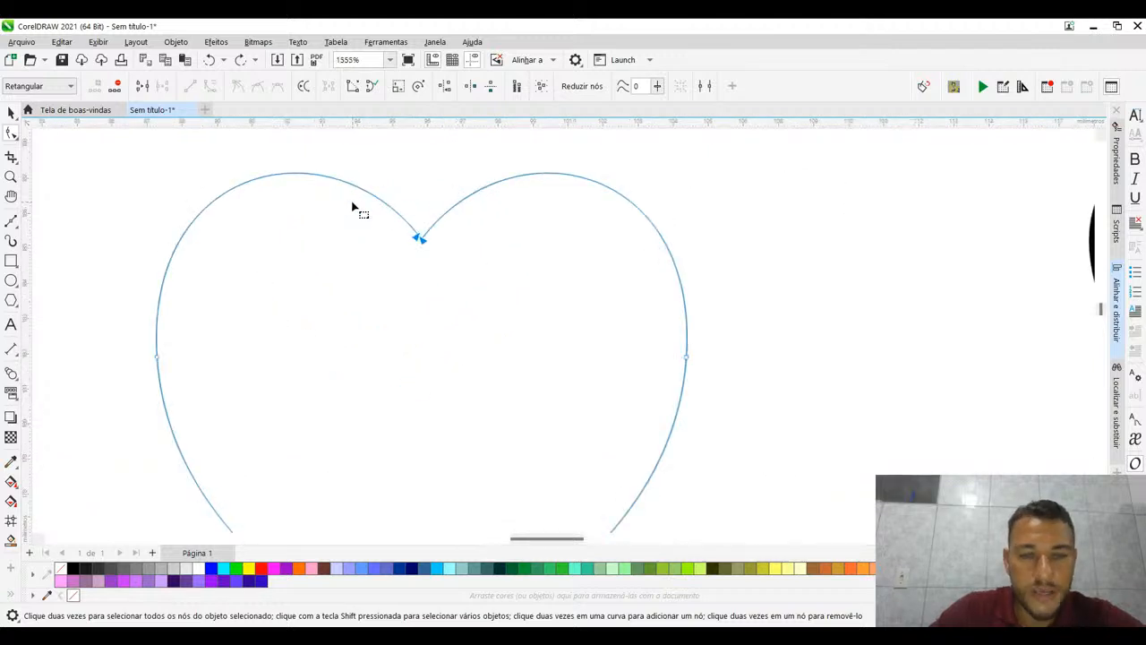
pyautogui.scroll(4, 421, 242)
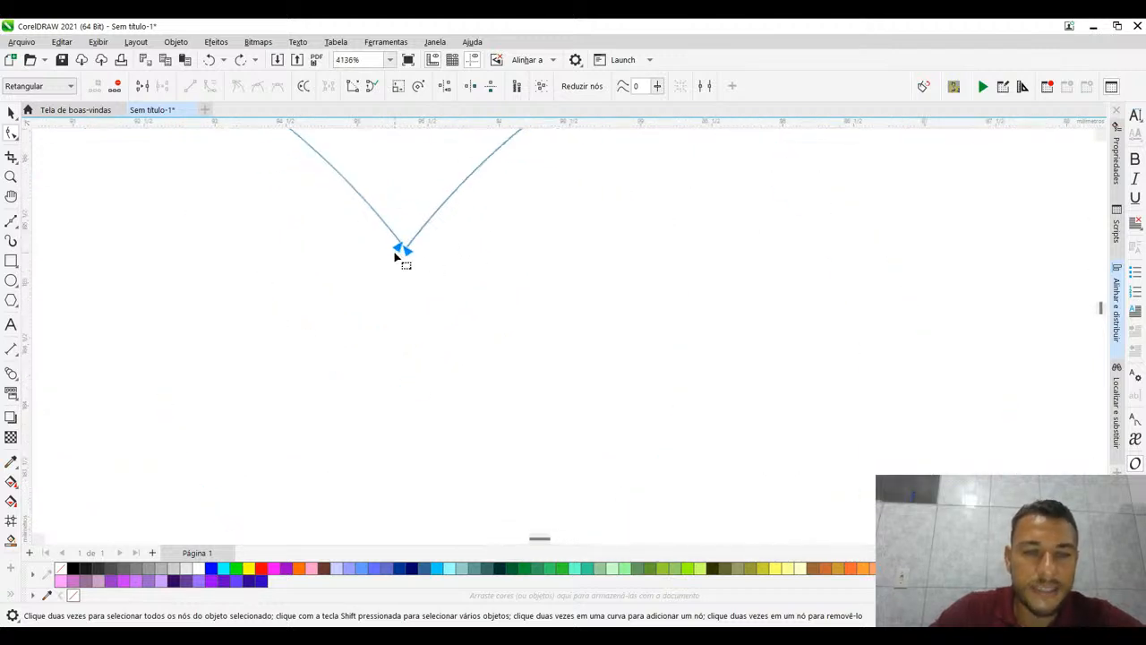
pyautogui.scroll(2, 395, 256)
pyautogui.scroll(-9, 415, 248)
pyautogui.moveTo(285, 258); pyautogui.dragTo(402, 320)
pyautogui.scroll(4, 338, 251)
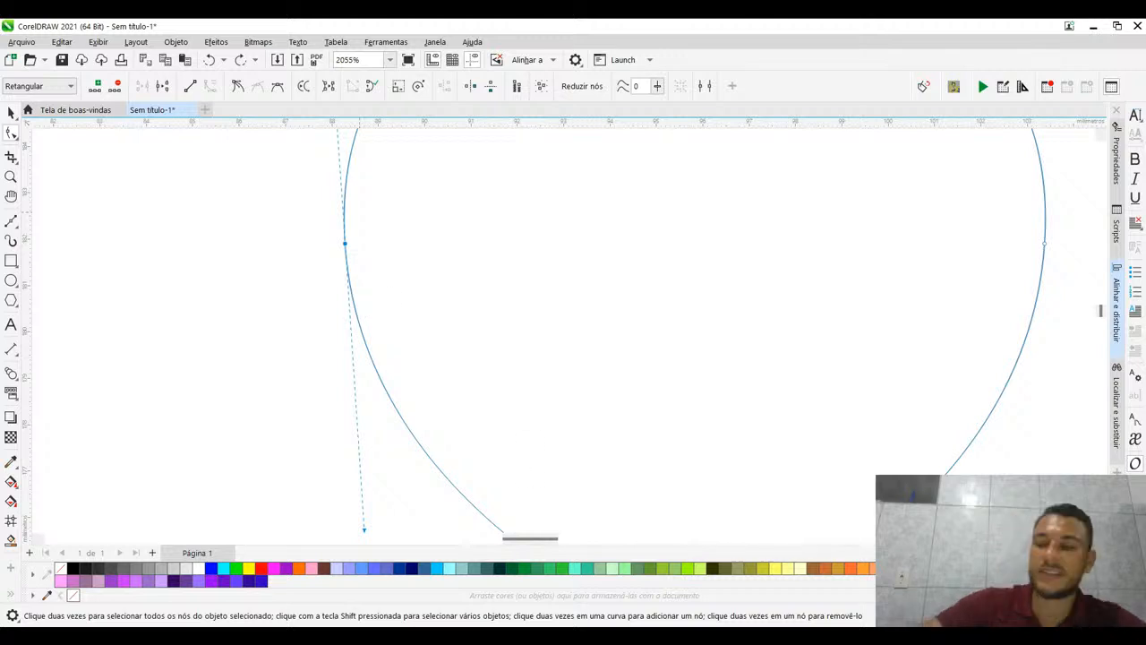
pyautogui.scroll(1, 570, 330)
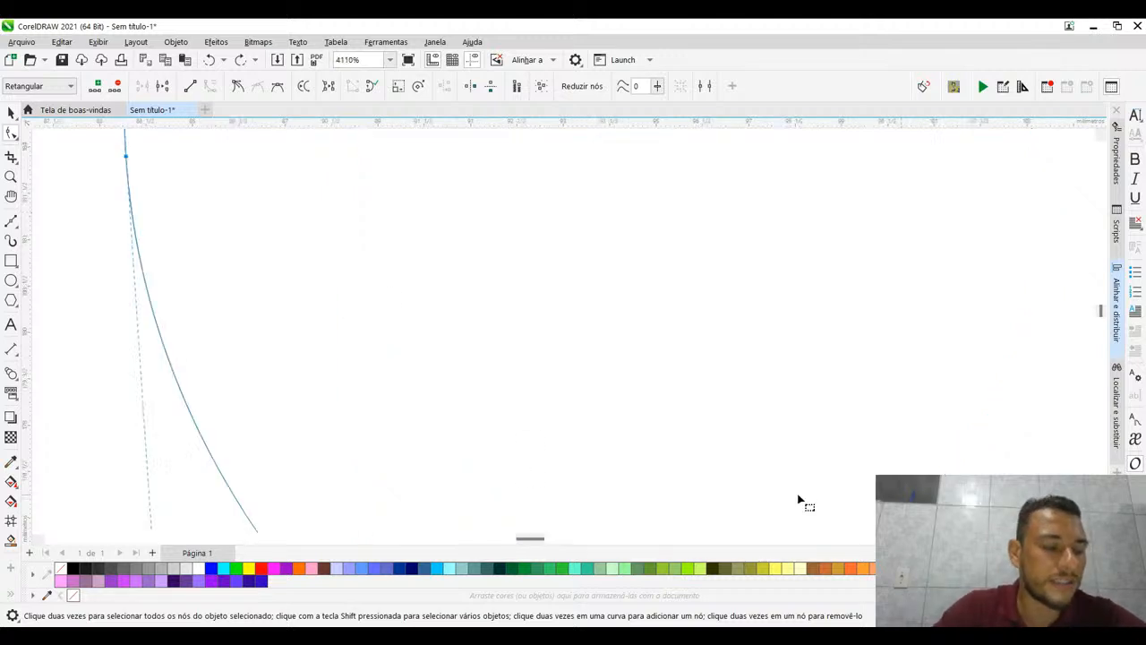
pyautogui.scroll(-3, 558, 391)
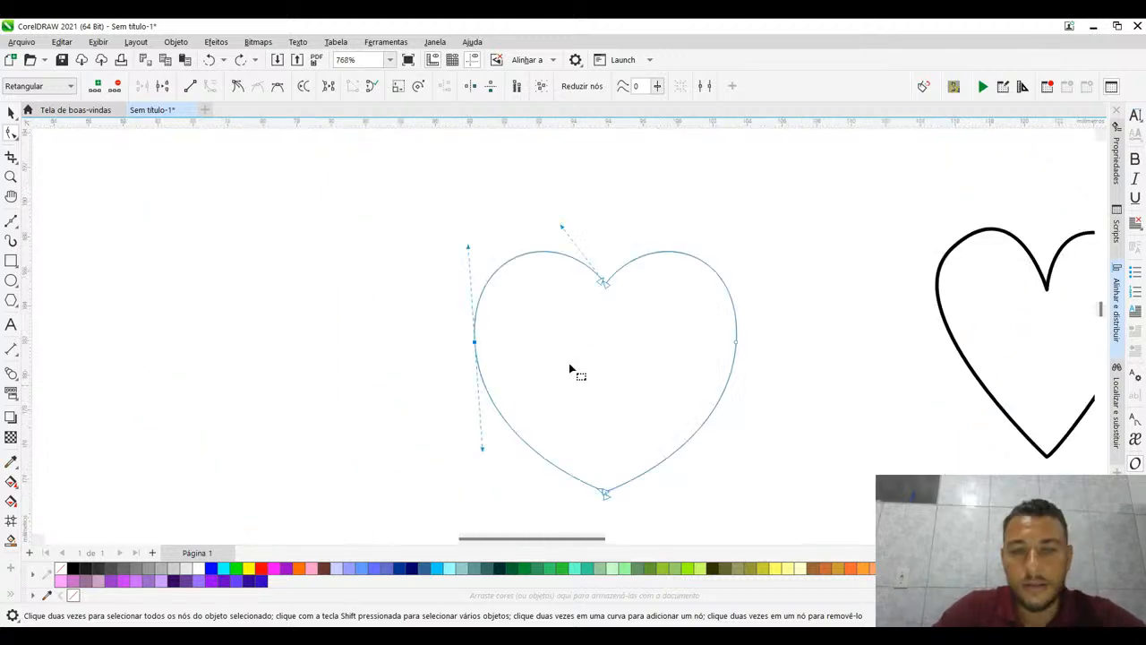
pyautogui.scroll(2, 614, 307)
pyautogui.scroll(2, 618, 308)
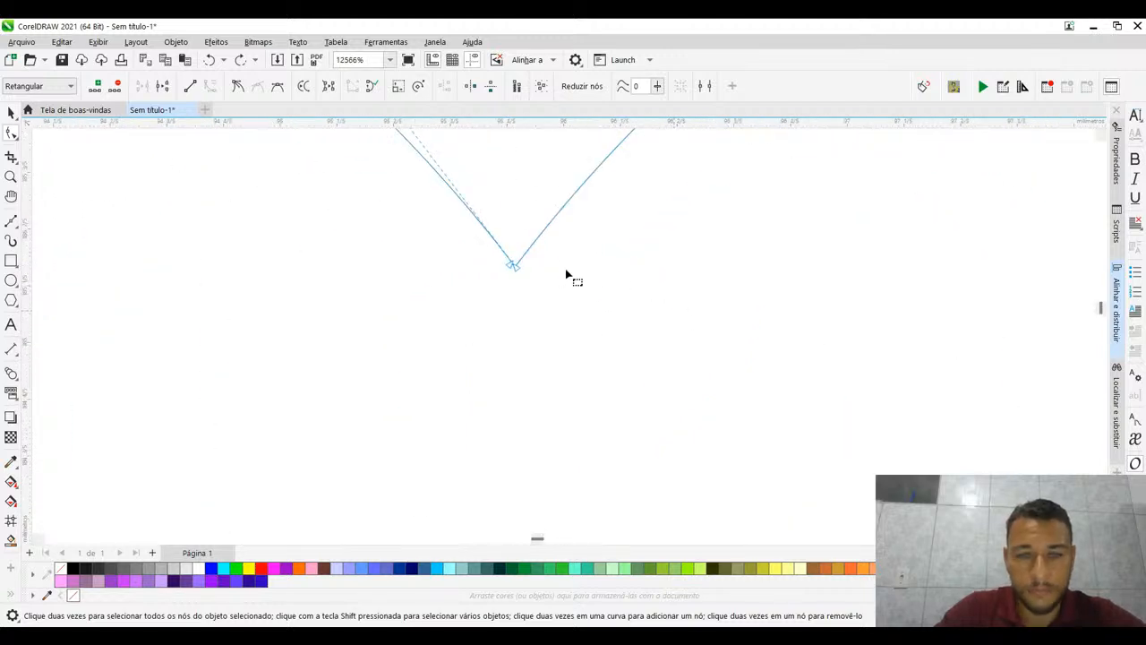
pyautogui.moveTo(568, 276); pyautogui.dragTo(542, 361)
pyautogui.moveTo(450, 304); pyautogui.dragTo(538, 420)
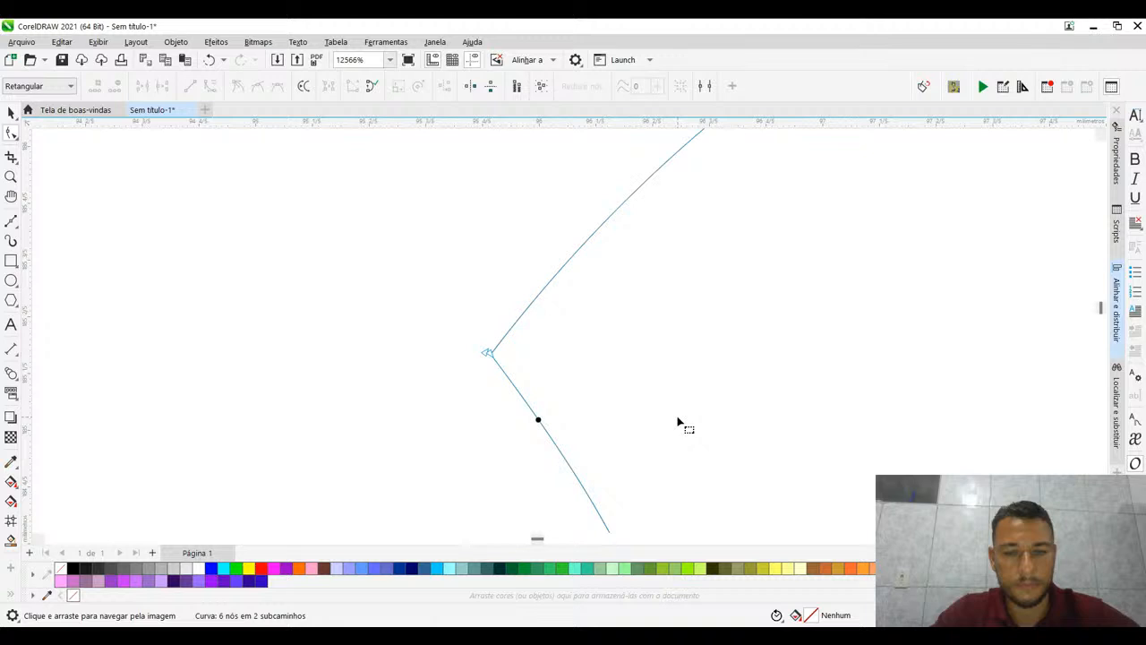
pyautogui.hotkey('ctrl', 'z')
# - Join the two overlapping end nodes at the heart's cleft into one node and check the junction up close
pyautogui.moveTo(471, 288); pyautogui.dragTo(555, 410)
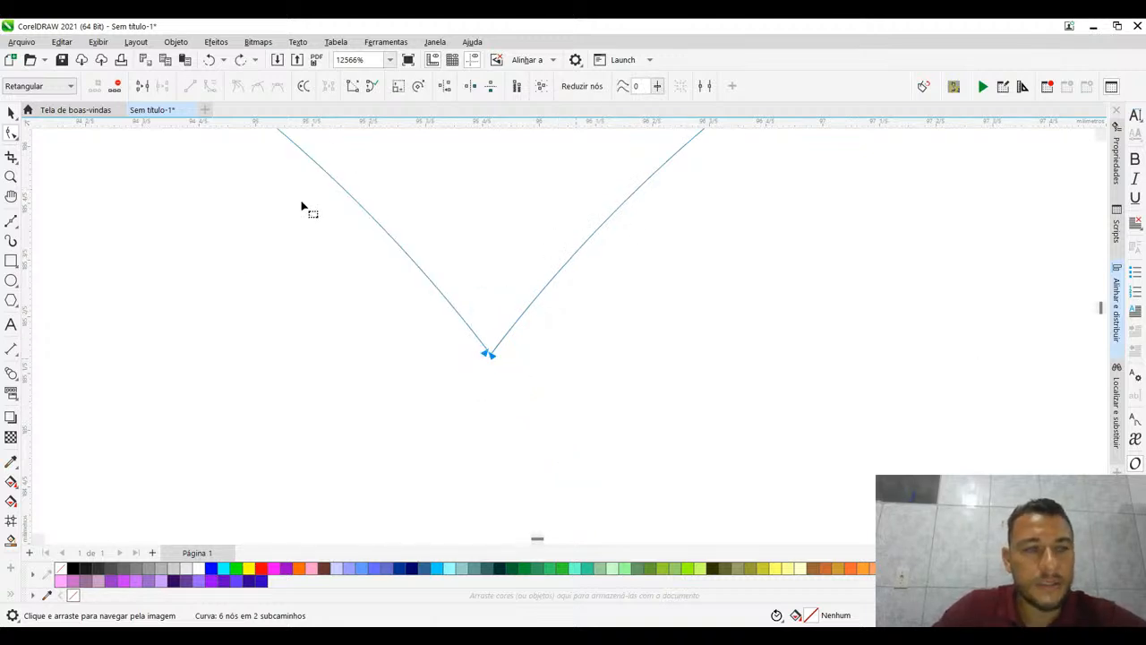
pyautogui.click(142, 86)
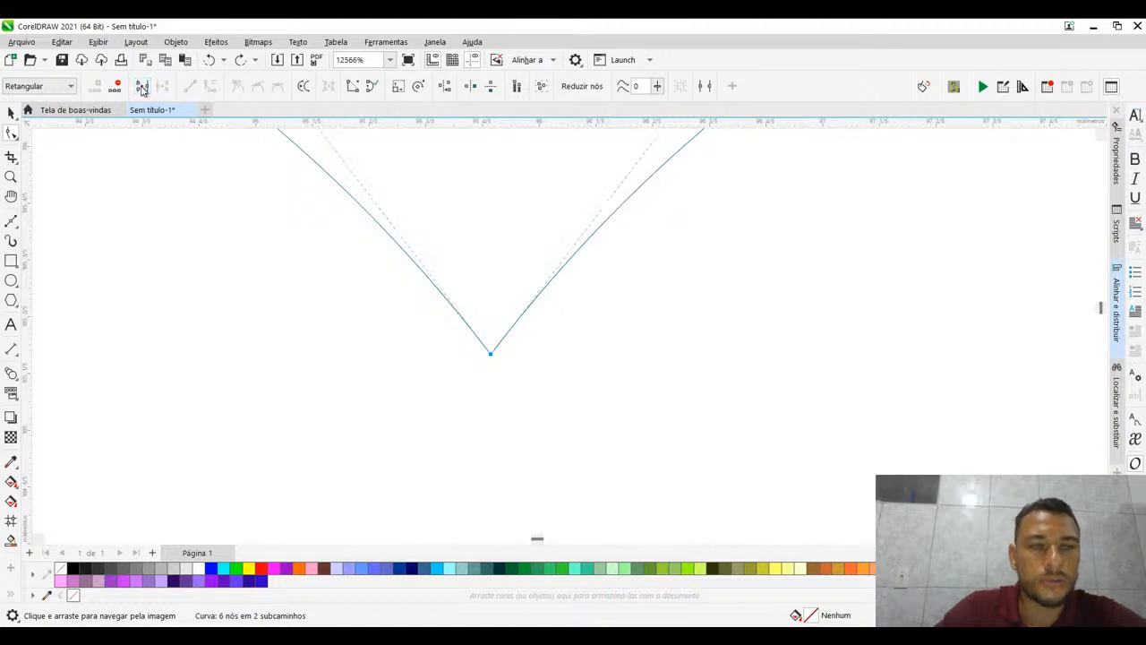
pyautogui.scroll(5, 491, 354)
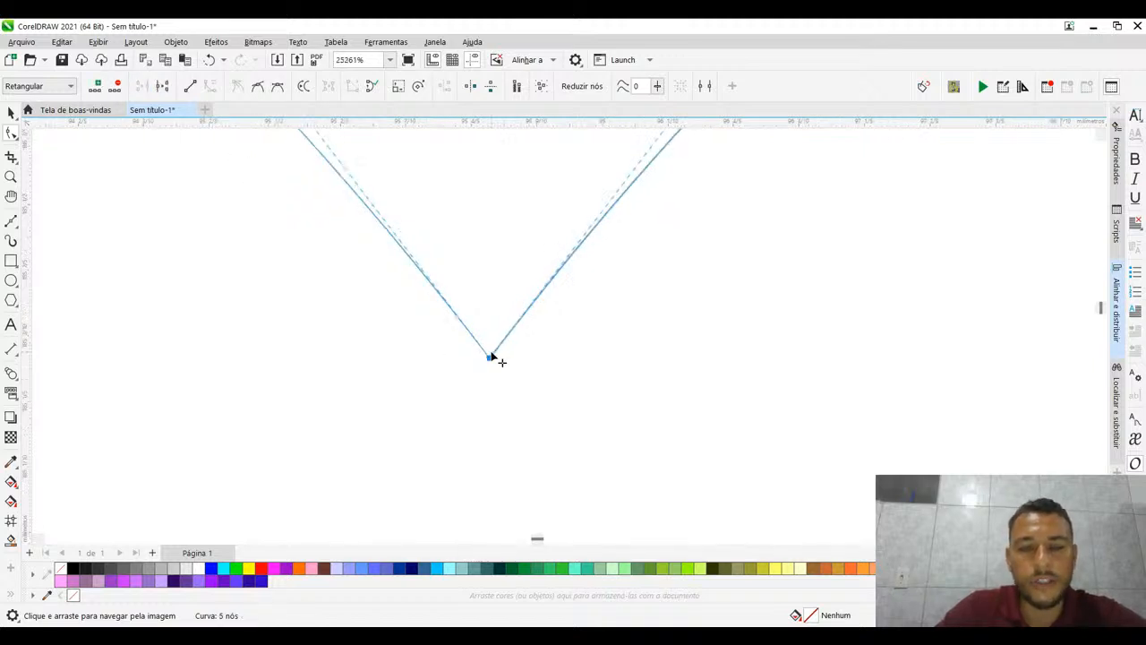
pyautogui.scroll(-10, 484, 353)
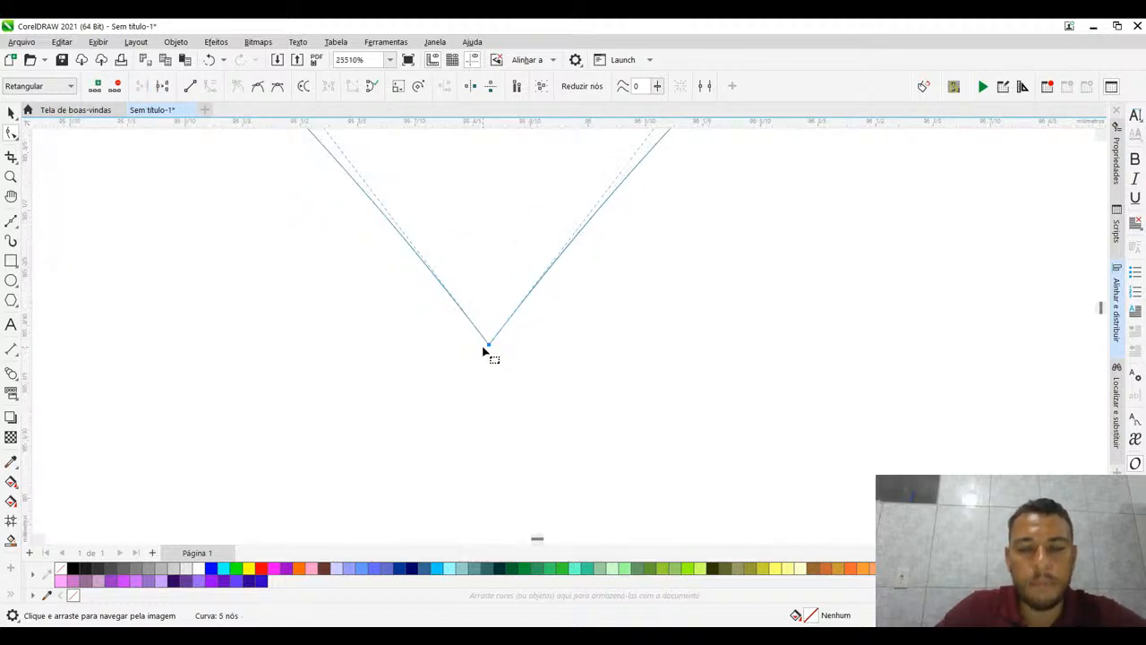
pyautogui.scroll(1, 512, 316)
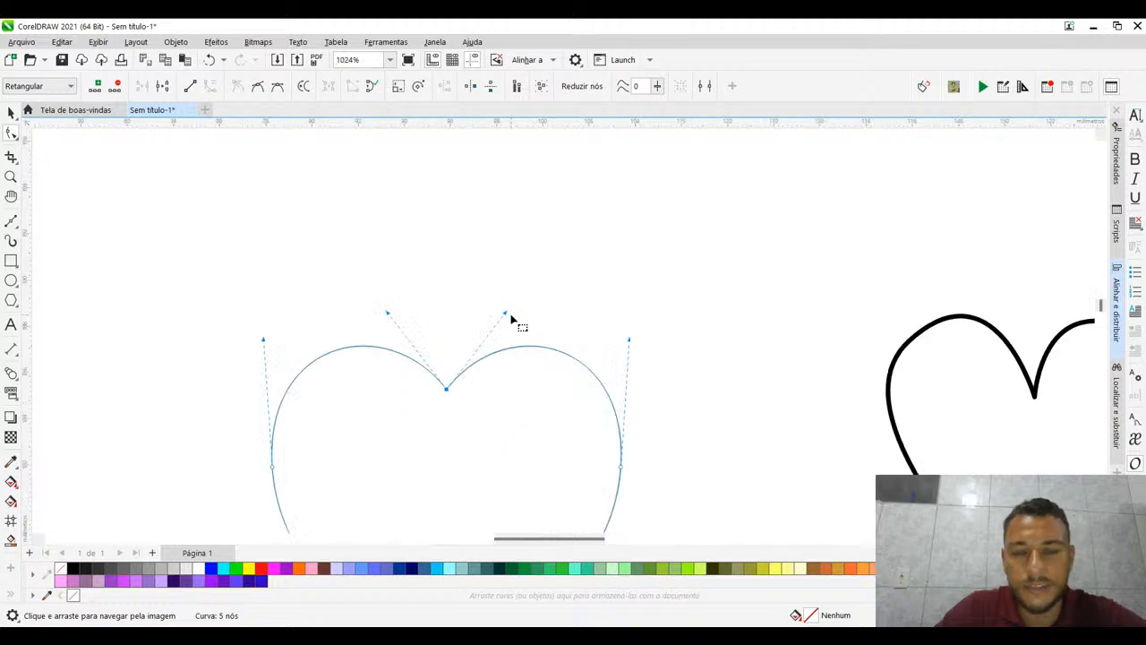
# - Try reshaping the right lobe by pulling the joined cleft node's right-hand control handle upward, and undo the changes
pyautogui.click(546, 324)
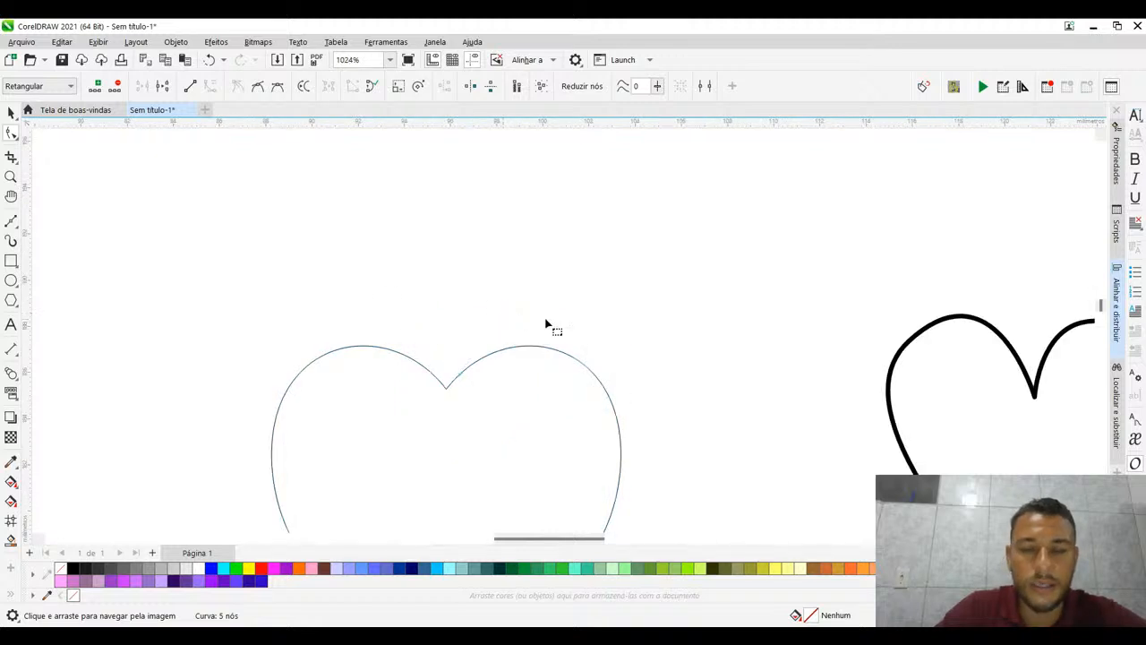
pyautogui.click(446, 391)
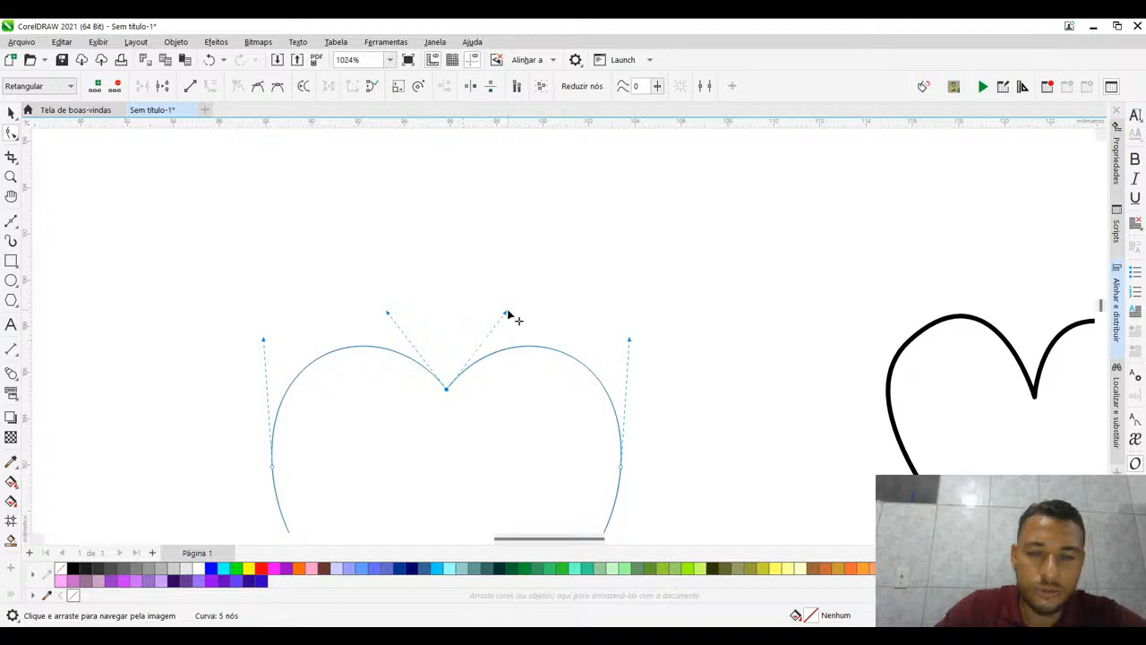
pyautogui.moveTo(507, 314); pyautogui.dragTo(496, 215)
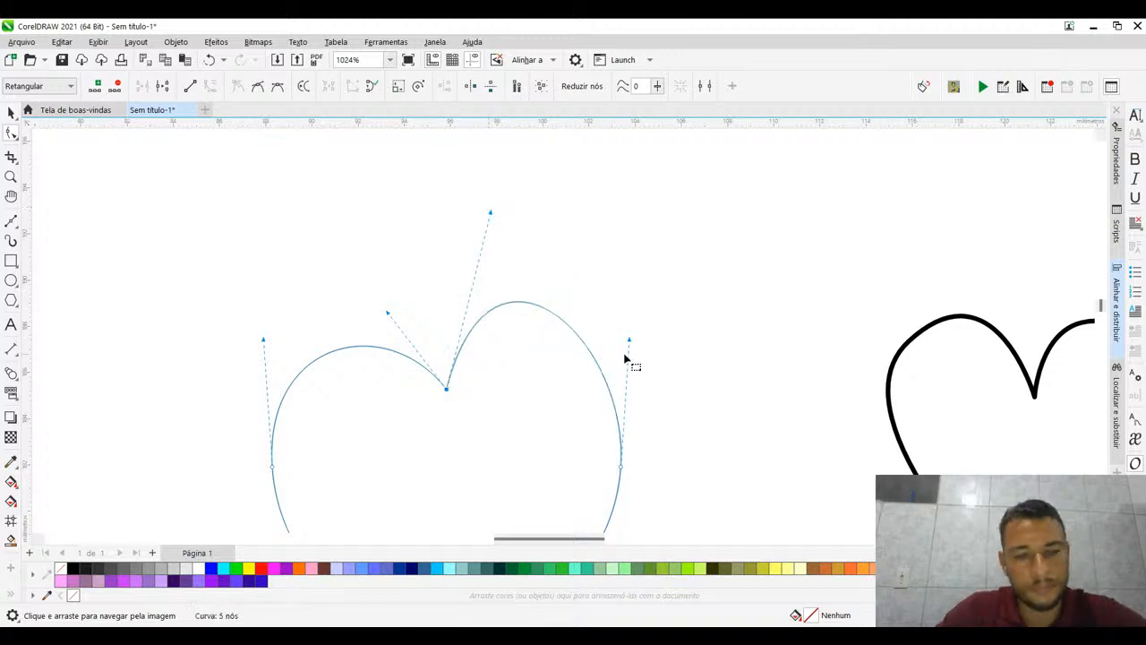
pyautogui.hotkey('ctrl', 'z')
pyautogui.scroll(-1, 557, 291)
pyautogui.moveTo(557, 291); pyautogui.dragTo(511, 93)
pyautogui.hotkey('ctrl', 'z')
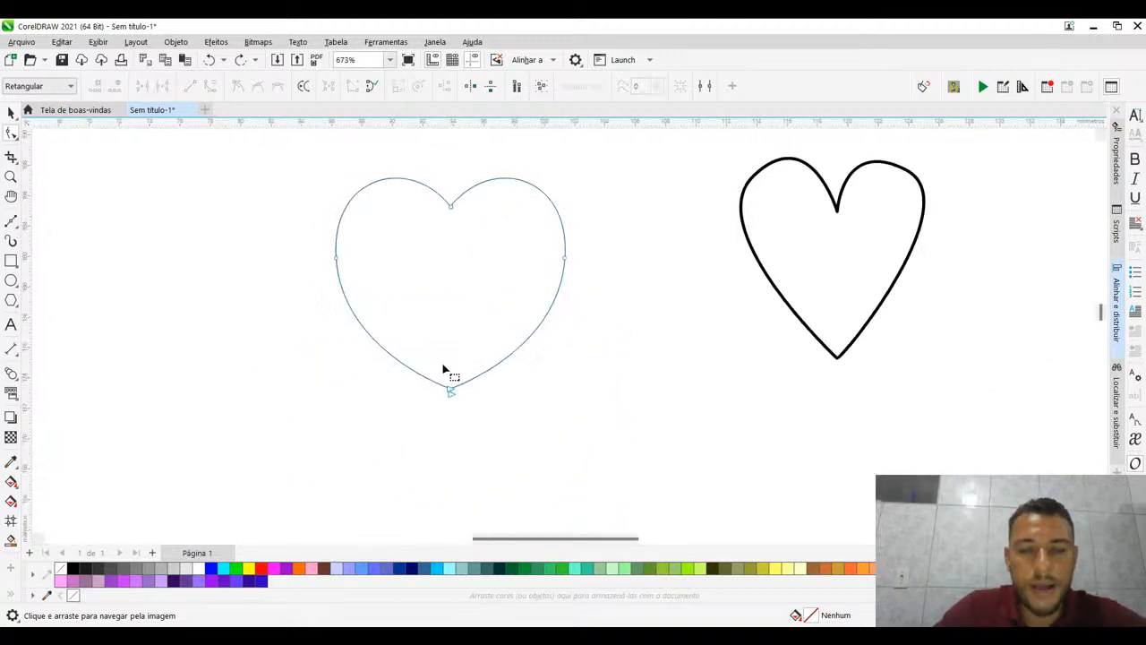
# - Join the two end nodes at the heart's bottom tip to close the curve, and leave node editing
pyautogui.moveTo(414, 435); pyautogui.dragTo(515, 363)
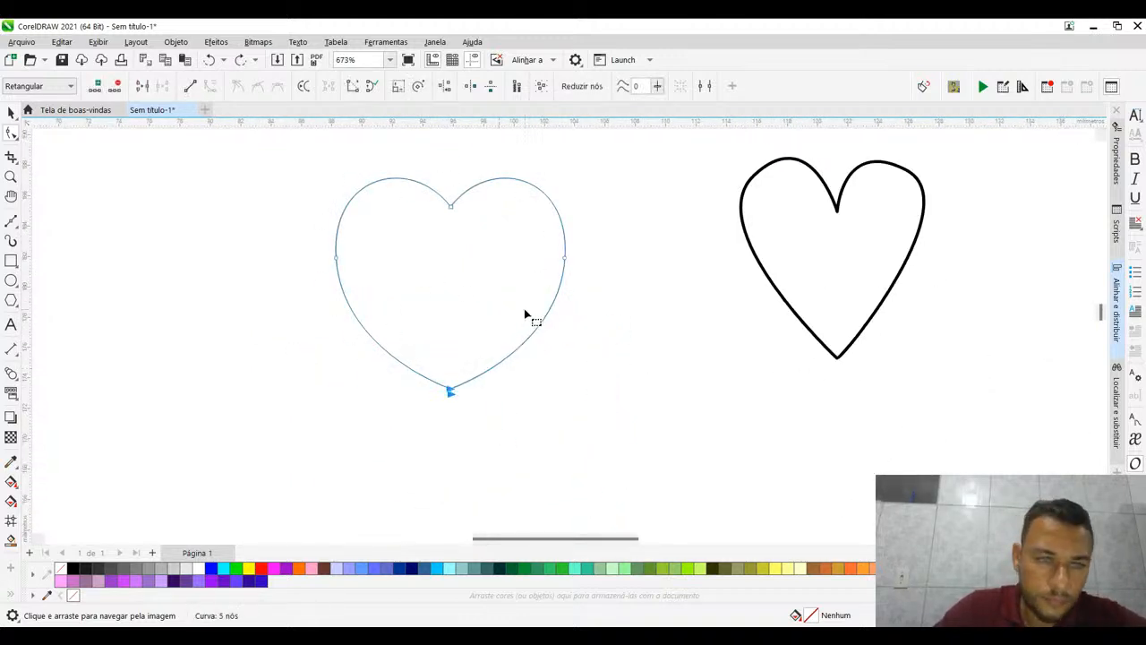
pyautogui.click(147, 86)
pyautogui.click(534, 211)
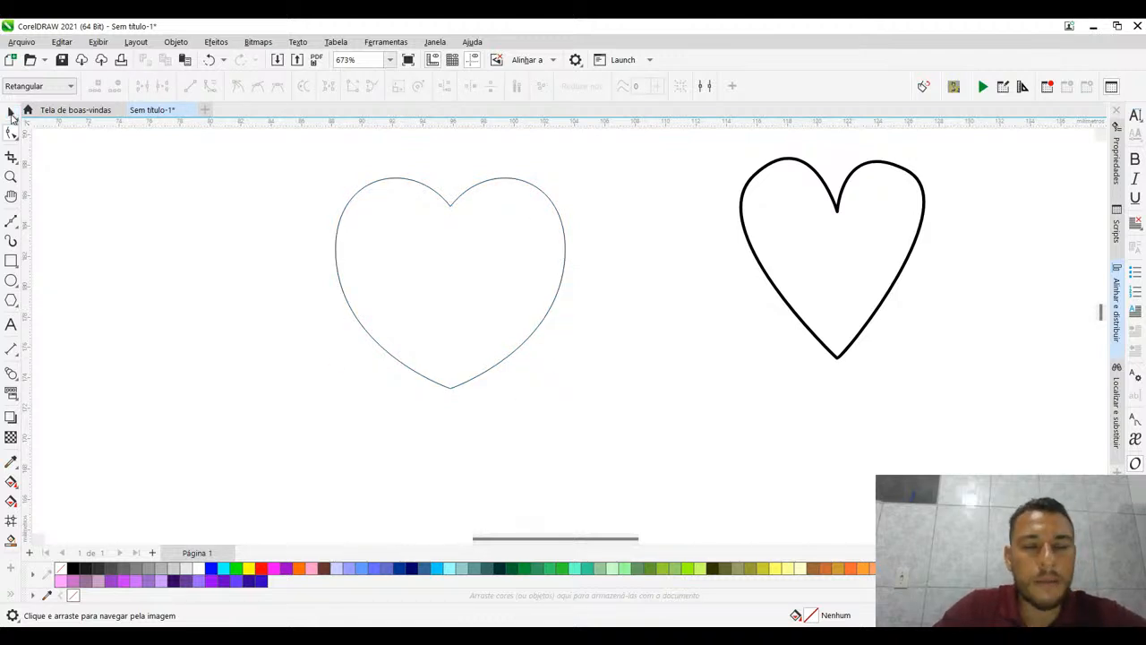
pyautogui.click(11, 114)
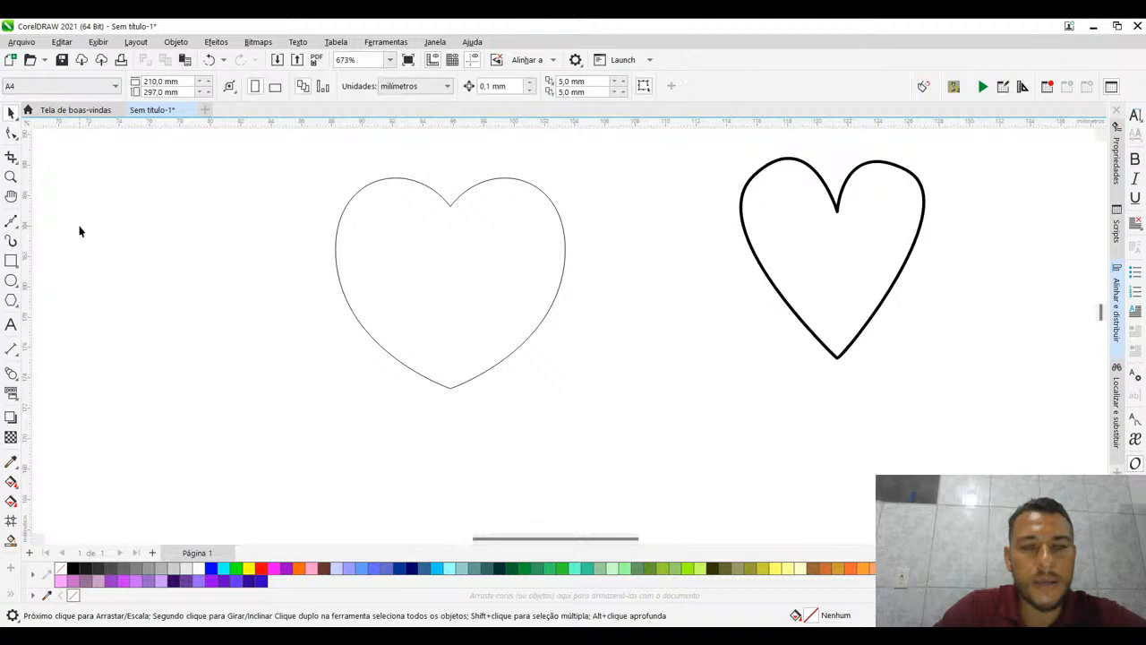
# - Move the closed wide heart around as a single object, leaving it slightly below its original spot beside the narrow heart
pyautogui.click(351, 201)
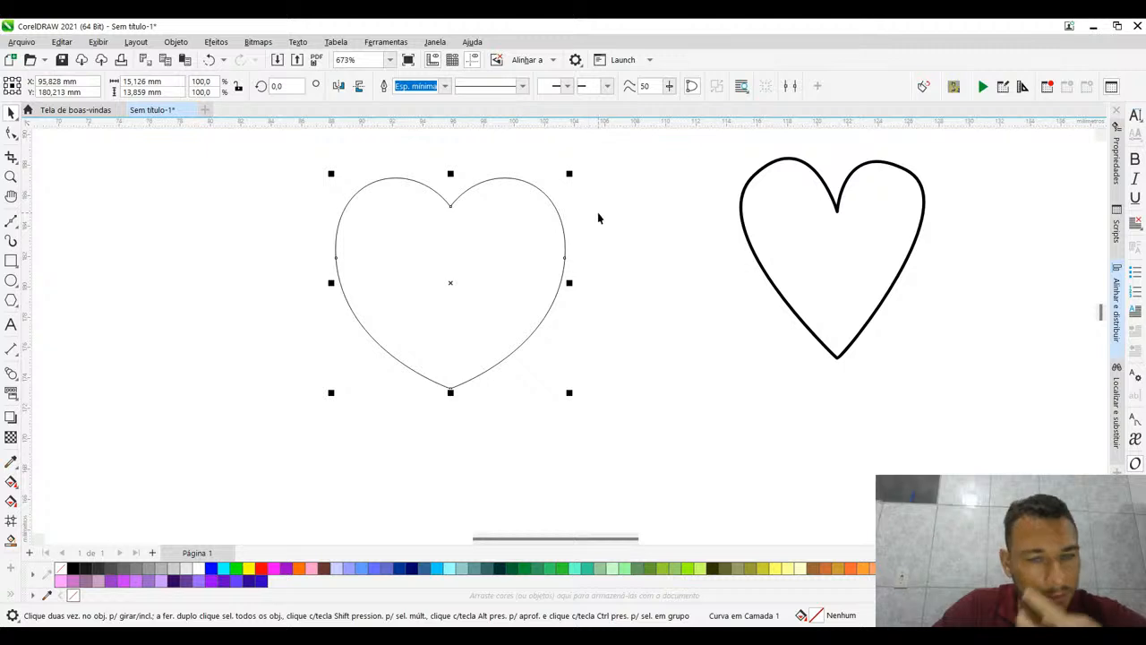
pyautogui.moveTo(451, 280); pyautogui.dragTo(385, 359)
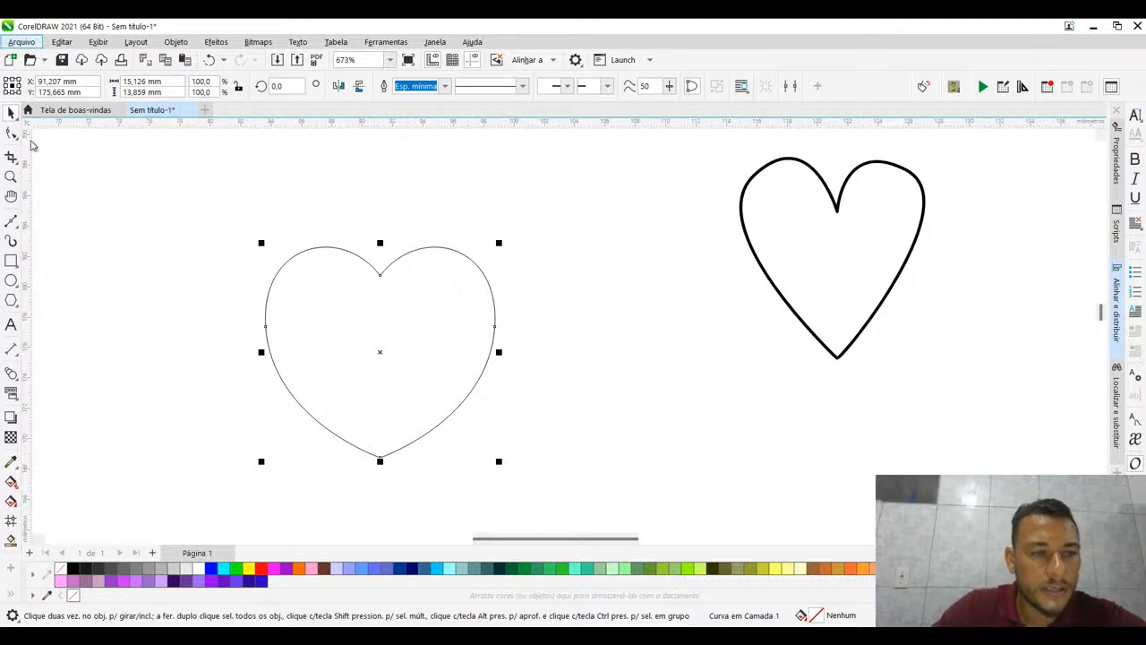
pyautogui.click(89, 310)
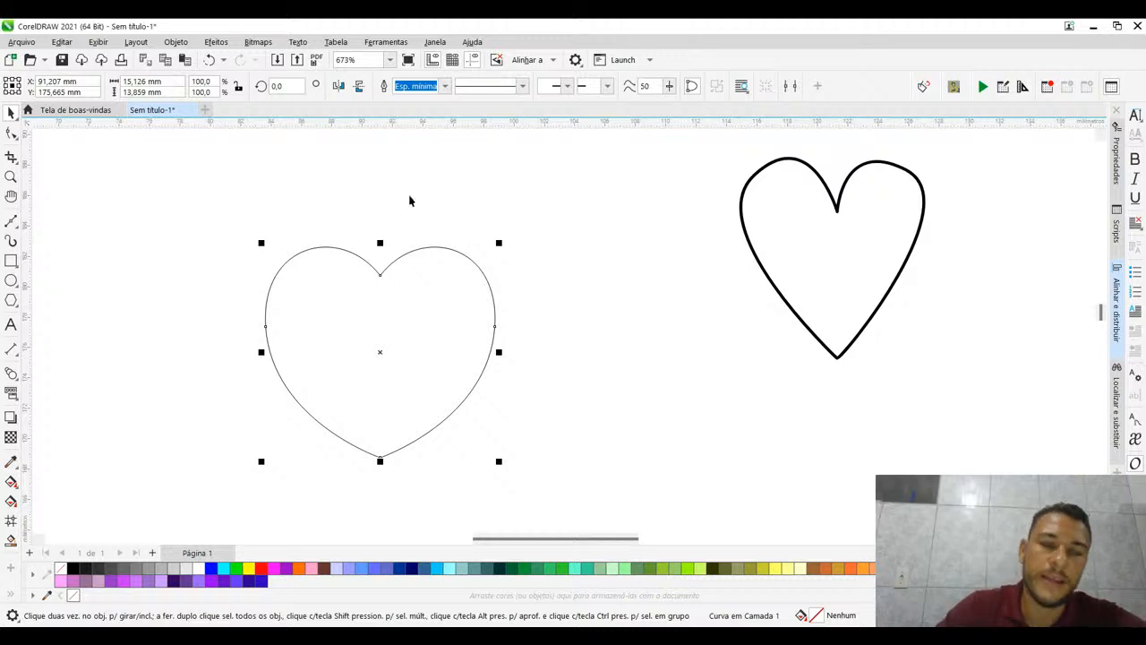
pyautogui.click(274, 179)
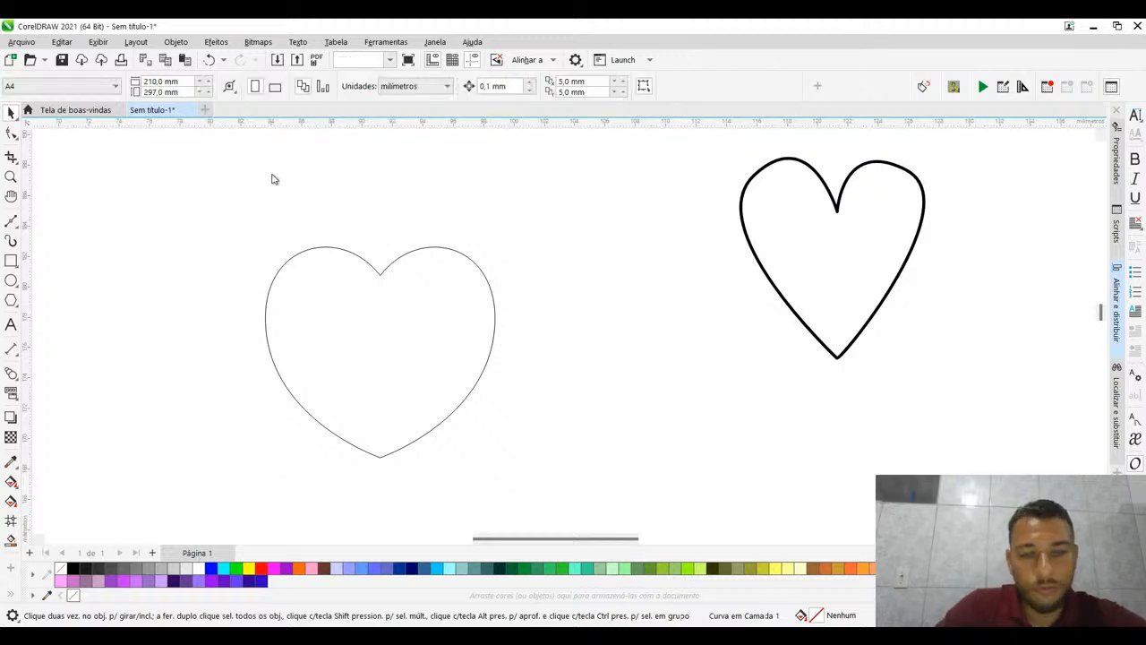
pyautogui.moveTo(376, 266); pyautogui.dragTo(413, 224)
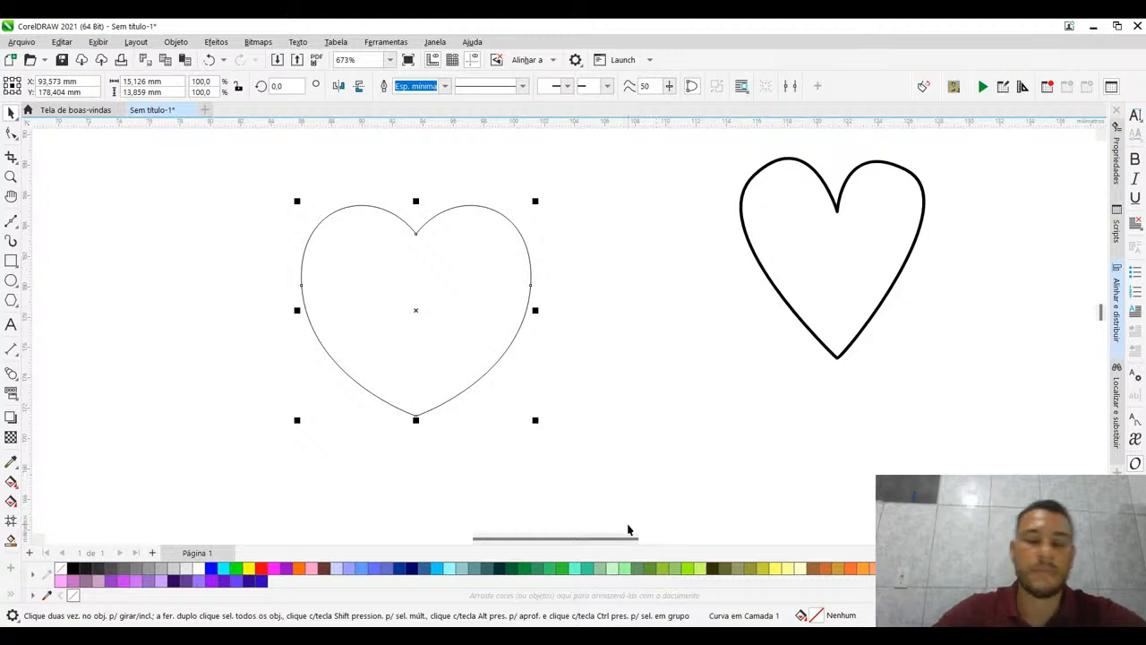
pyautogui.click(539, 234)
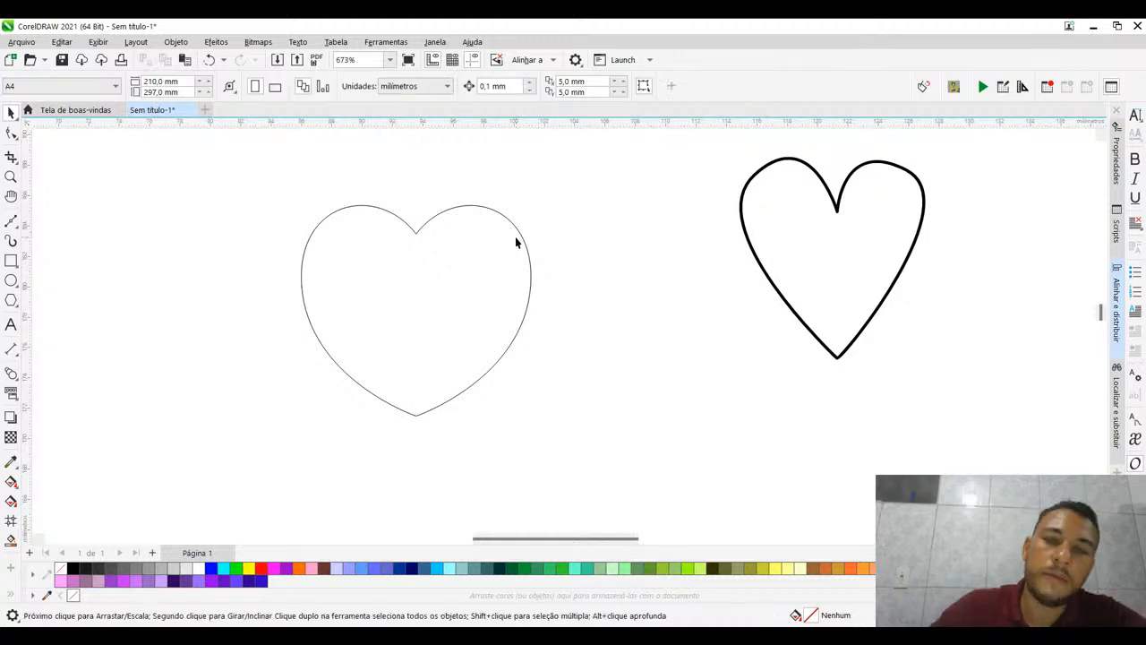
pyautogui.moveTo(517, 238); pyautogui.dragTo(542, 285)
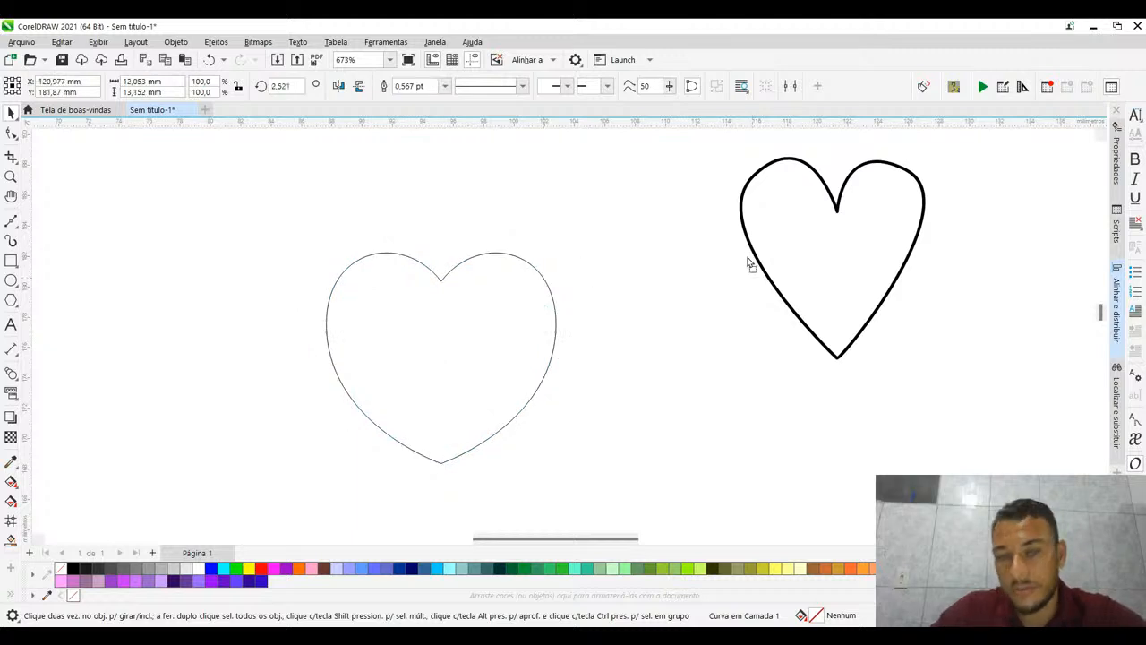
# - Place the rose-and-"Mãe" photo on the page and move both practice hearts off the page to its right
pyautogui.moveTo(750, 258); pyautogui.dragTo(627, 264)
pyautogui.scroll(-5, 563, 304)
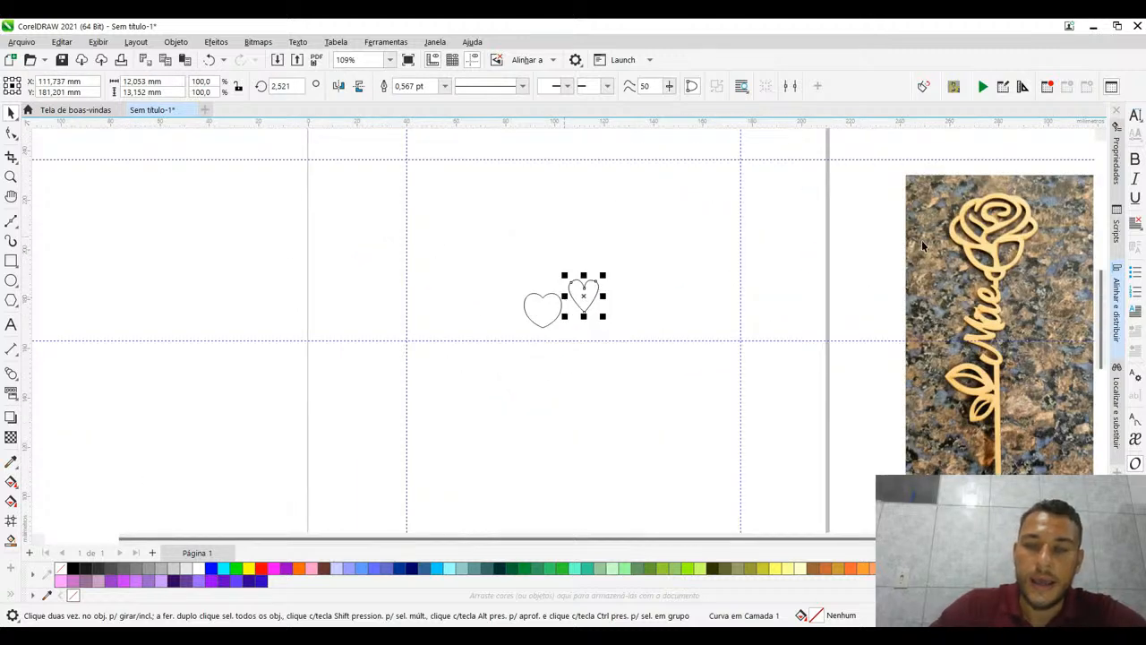
pyautogui.moveTo(921, 240); pyautogui.dragTo(678, 267)
pyautogui.moveTo(477, 245); pyautogui.dragTo(603, 371)
pyautogui.moveTo(561, 312); pyautogui.dragTo(915, 257)
pyautogui.moveTo(644, 315); pyautogui.dragTo(491, 310)
# - Examine the rose-and-"Mãe" photo on the page, both up close and as a whole
pyautogui.scroll(2, 645, 251)
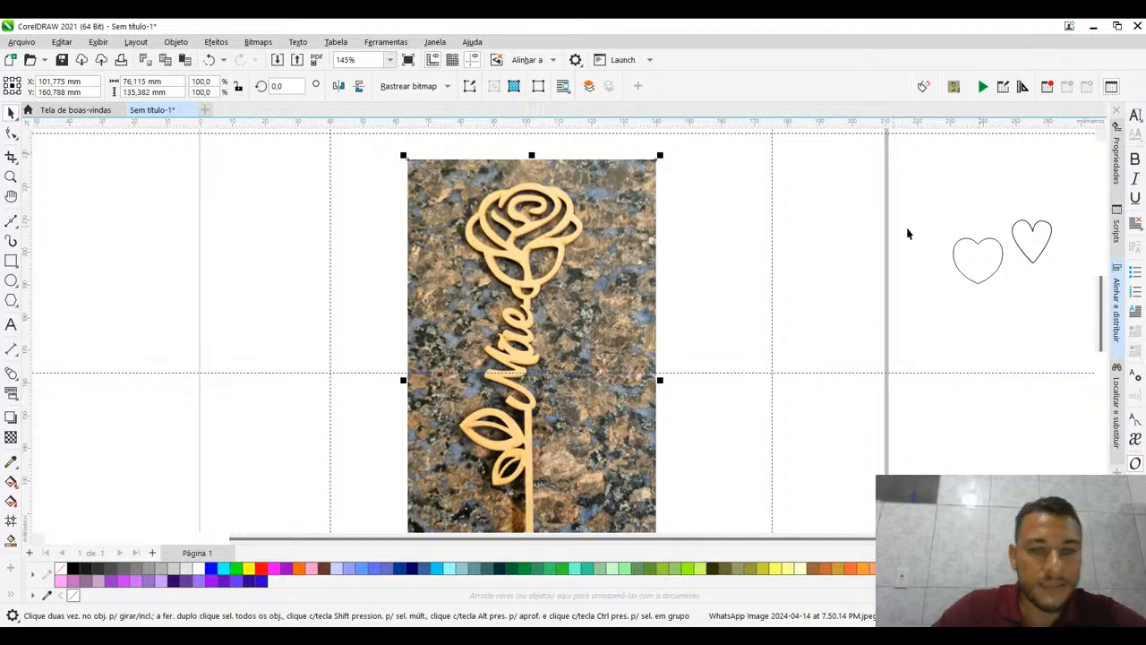
pyautogui.scroll(1, 629, 223)
pyautogui.scroll(1, 625, 224)
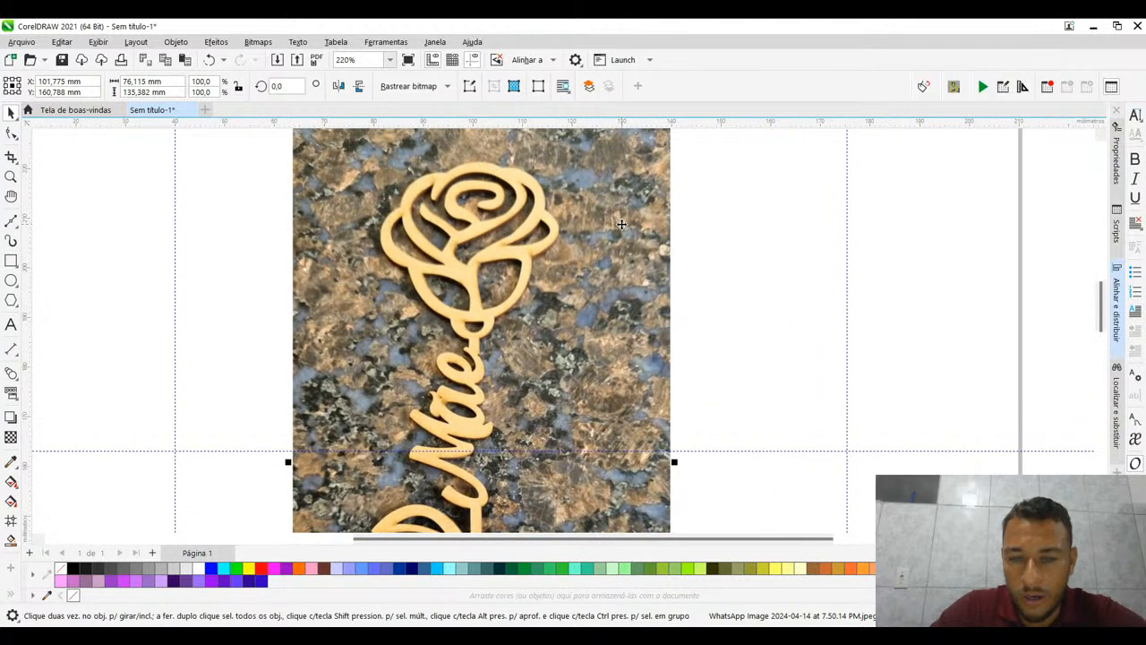
pyautogui.click(777, 204)
pyautogui.scroll(-6, 558, 264)
pyautogui.click(541, 260)
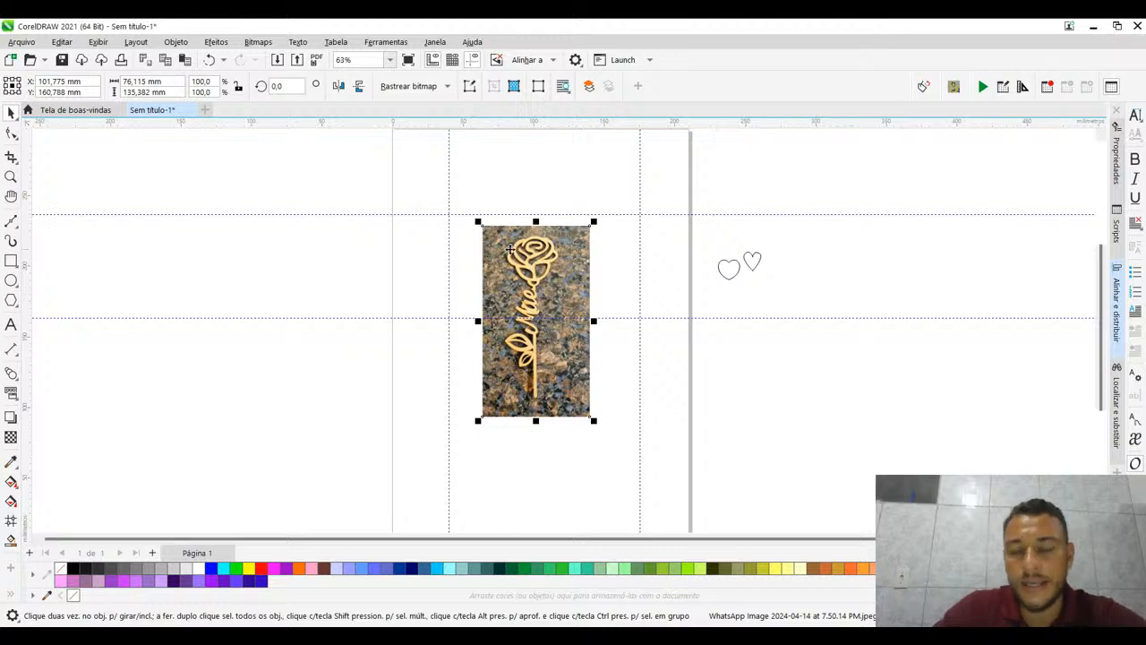
pyautogui.scroll(2, 510, 250)
pyautogui.scroll(-4, 457, 294)
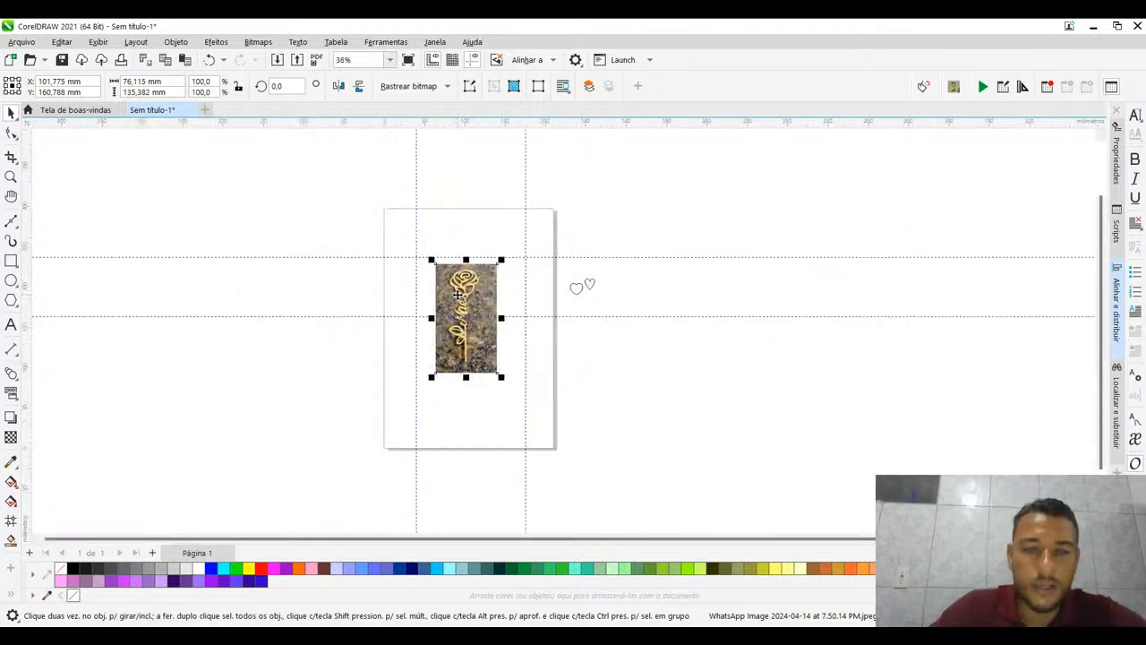
# - Delete the two horizontal and two vertical guidelines crossing the page
pyautogui.click(293, 319)
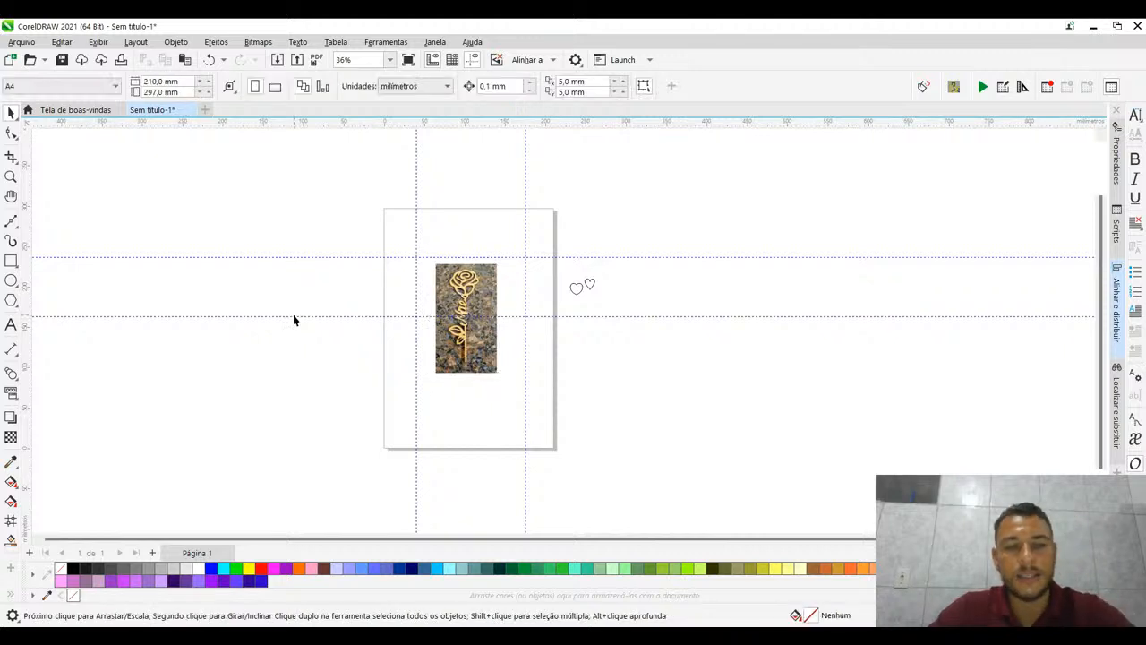
pyautogui.click(294, 316)
pyautogui.press('Delete')
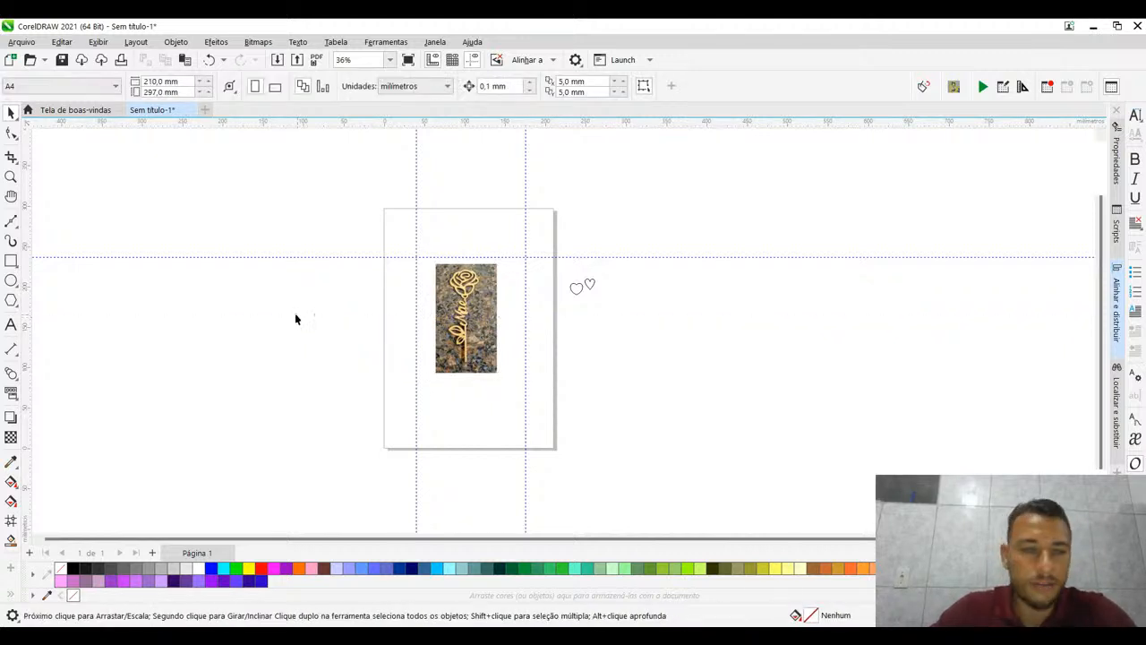
pyautogui.click(272, 258)
pyautogui.press('Delete')
pyautogui.click(418, 185)
pyautogui.press('Delete')
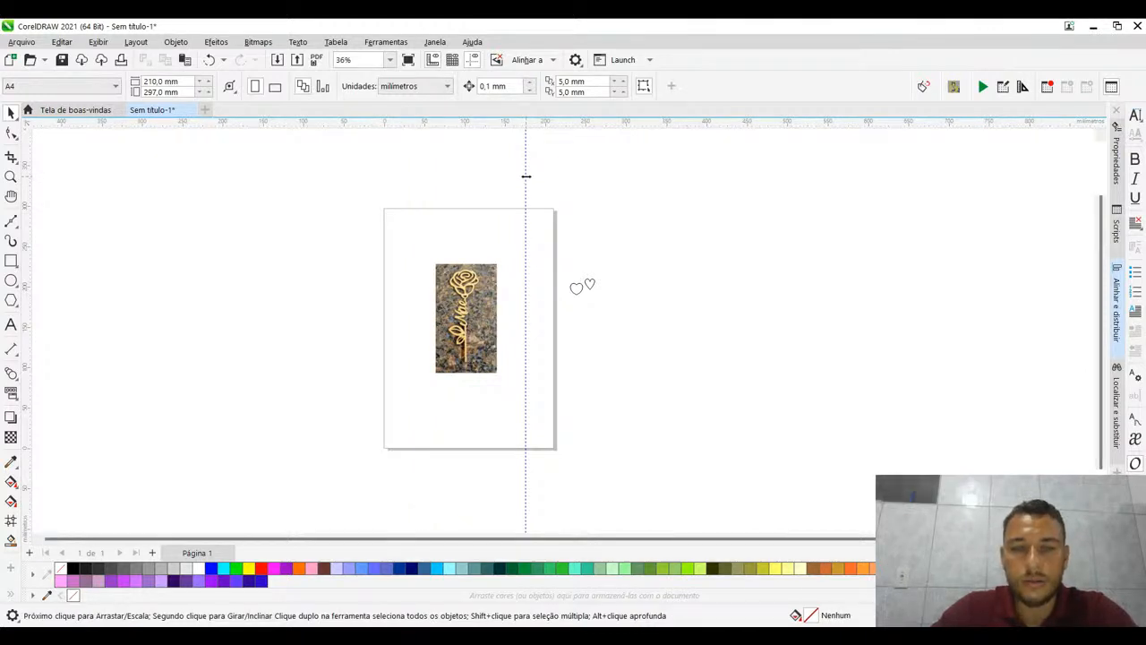
pyautogui.click(526, 178)
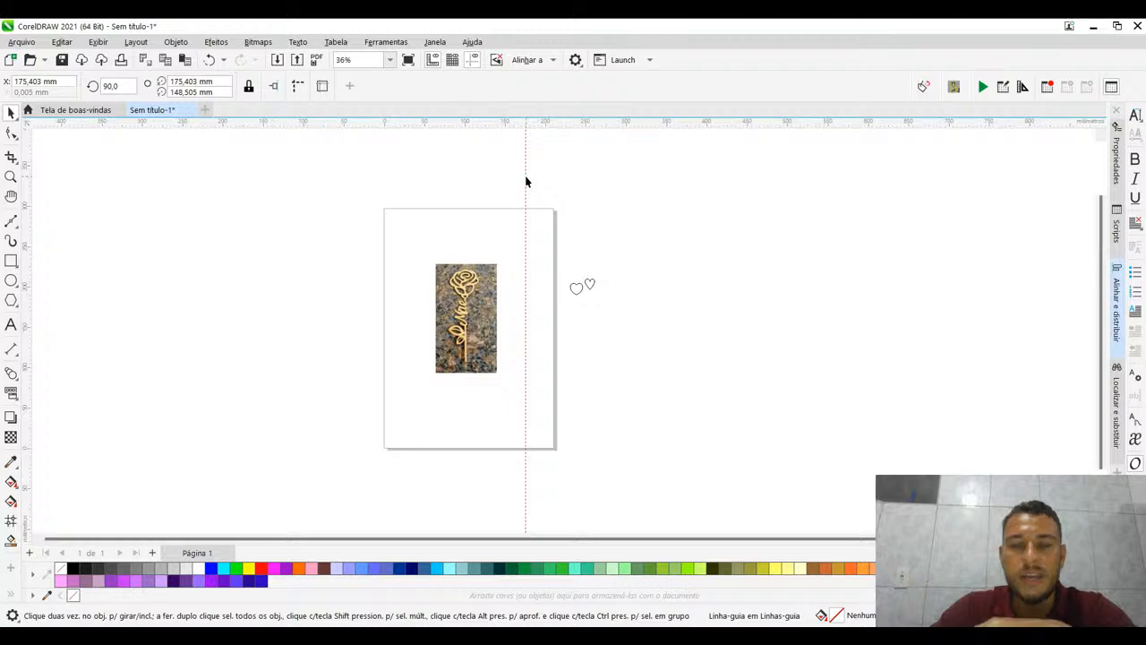
pyautogui.press('Delete')
# - Lock the rose-and-"Mãe" photo in place on the page
pyautogui.scroll(2, 575, 289)
pyautogui.scroll(4, 321, 328)
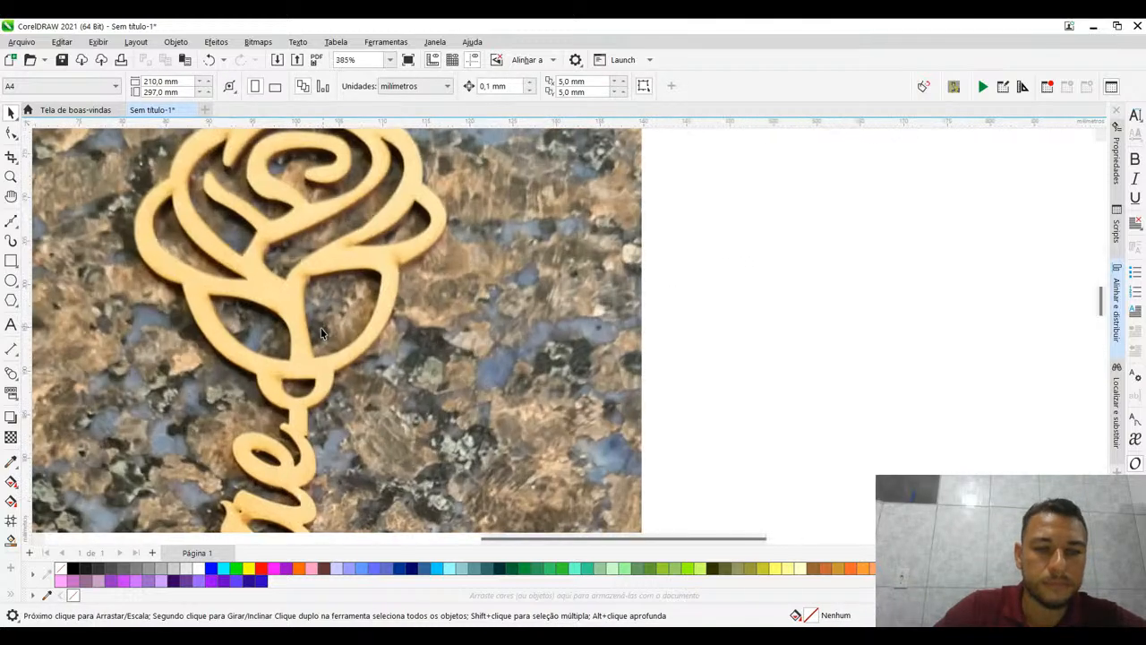
pyautogui.moveTo(320, 328); pyautogui.dragTo(348, 293)
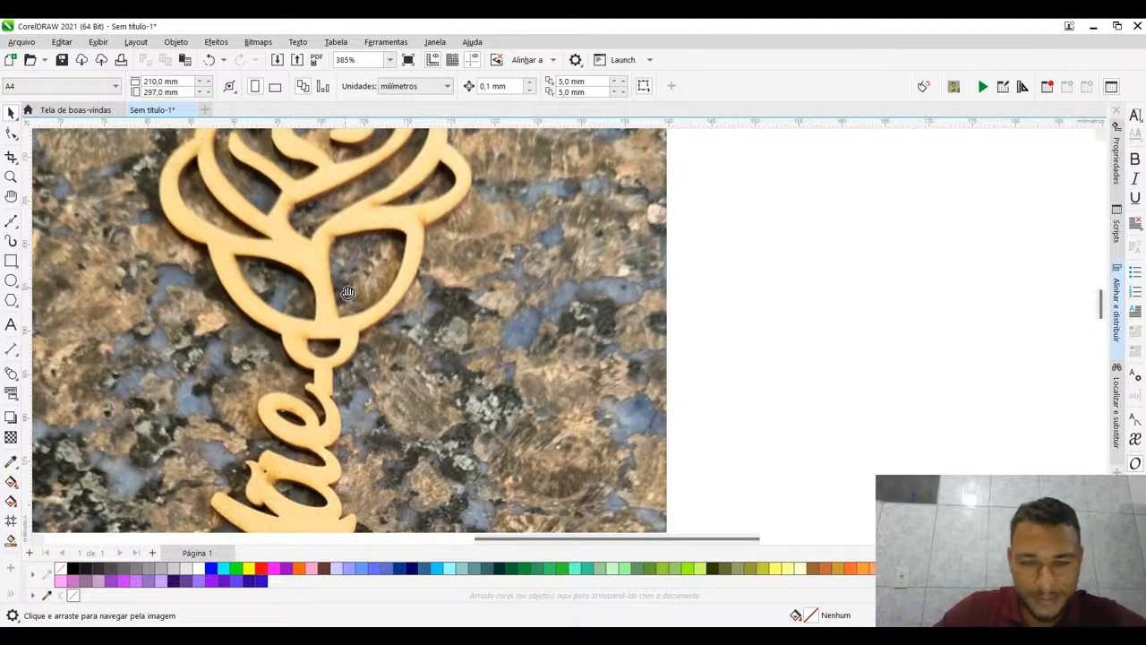
pyautogui.scroll(-5, 343, 287)
pyautogui.moveTo(529, 358); pyautogui.dragTo(505, 277)
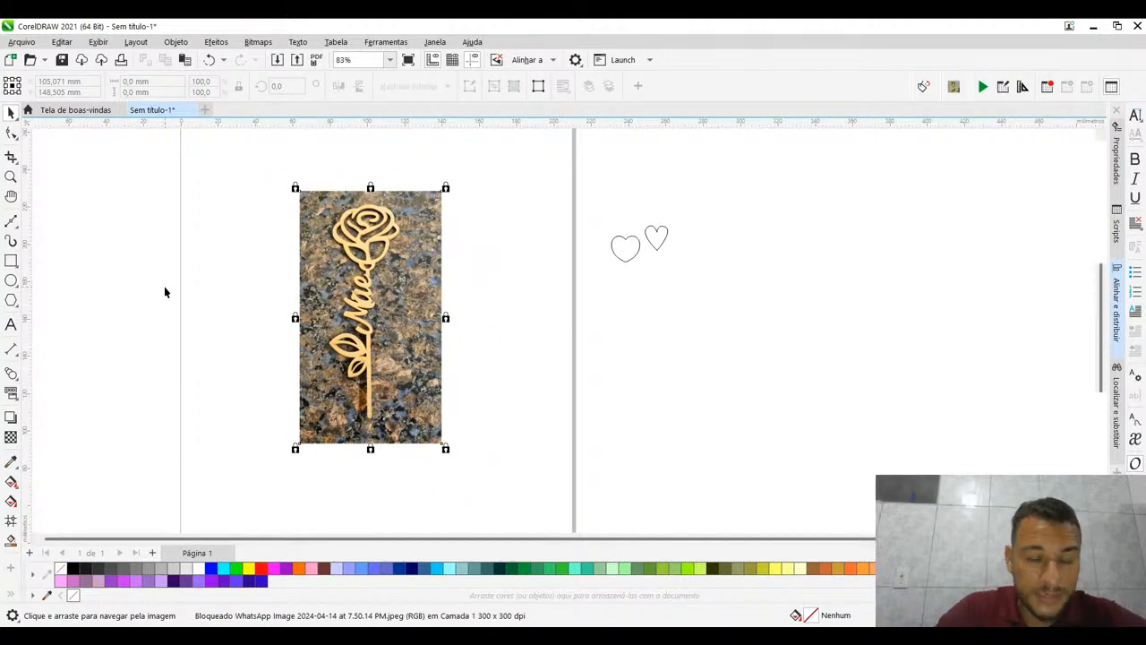
# - Examine the rose, the small ring below it and the "Mãe" lettering in the locked photo up close
pyautogui.scroll(5, 327, 215)
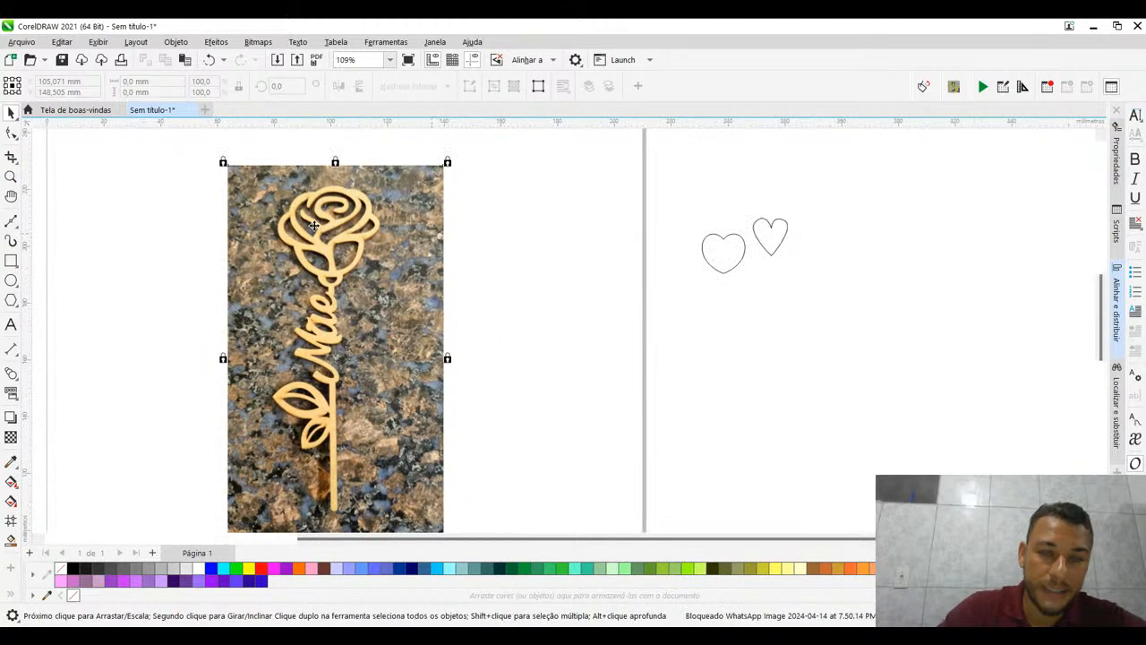
pyautogui.scroll(-4, 257, 288)
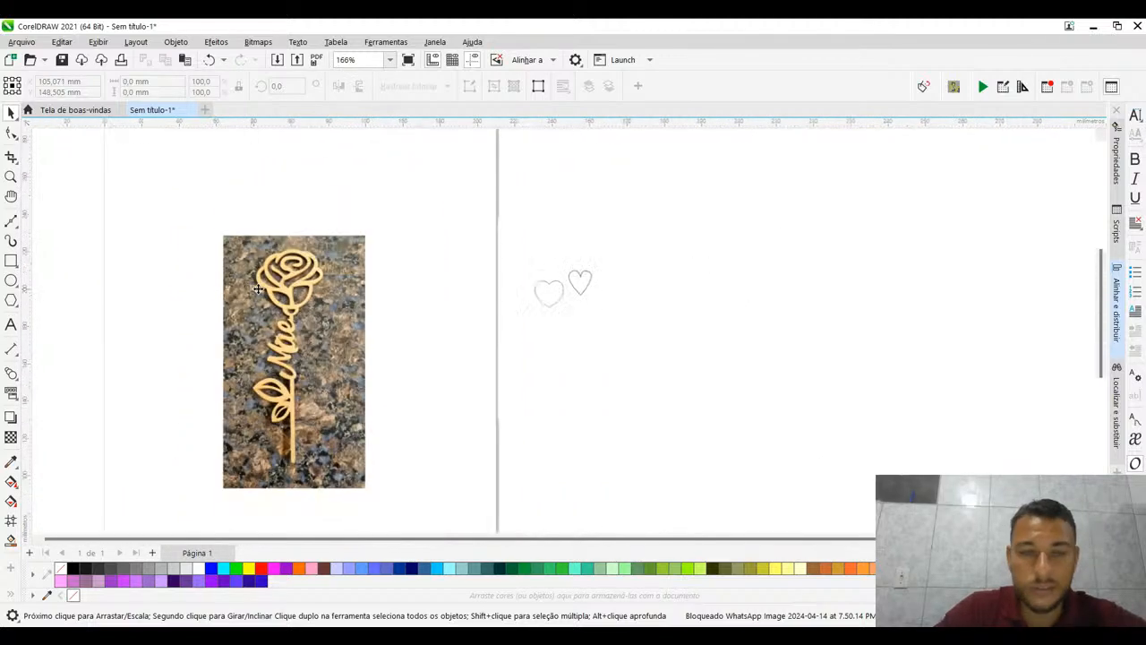
pyautogui.scroll(-1, 257, 288)
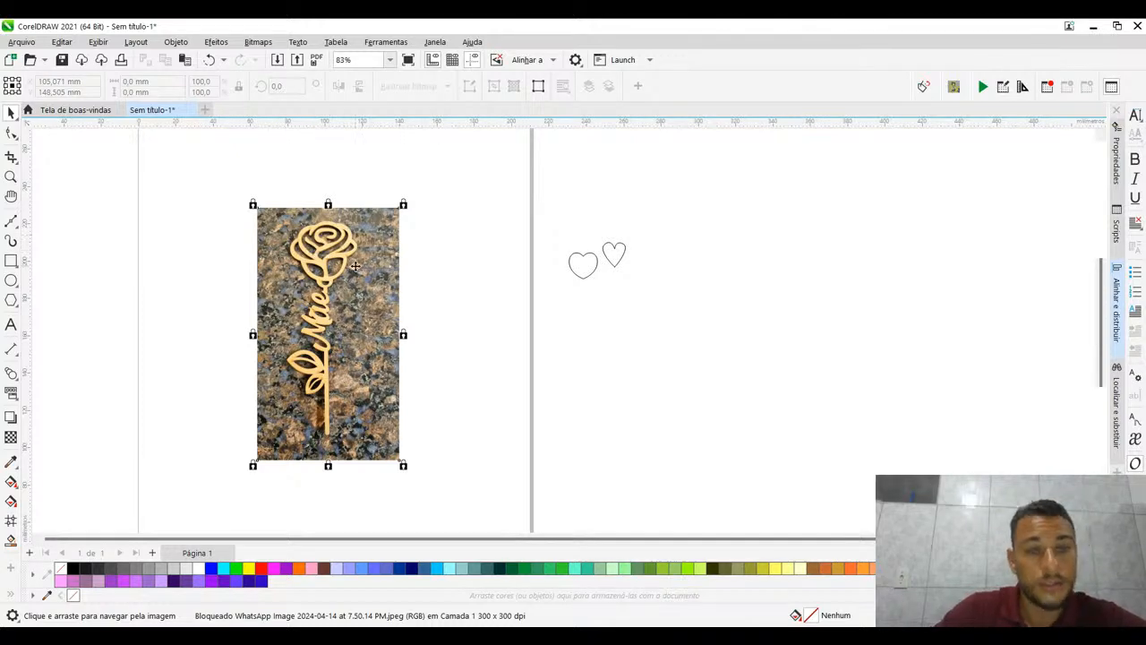
pyautogui.scroll(5, 356, 266)
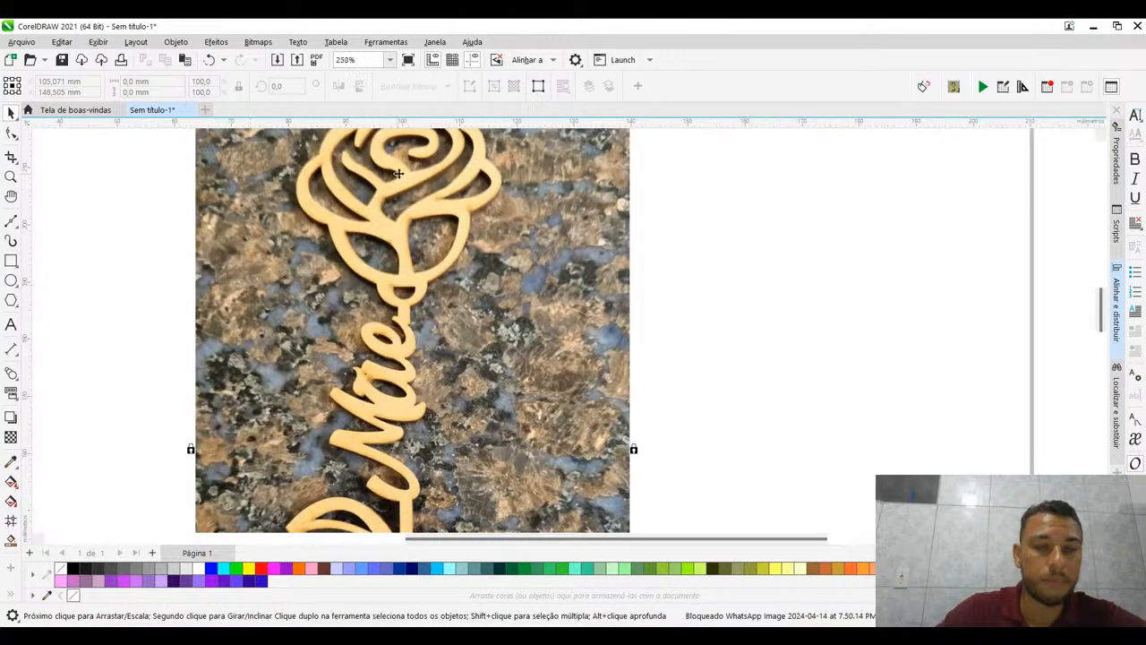
pyautogui.scroll(2, 440, 157)
pyautogui.moveTo(567, 298); pyautogui.dragTo(557, 260)
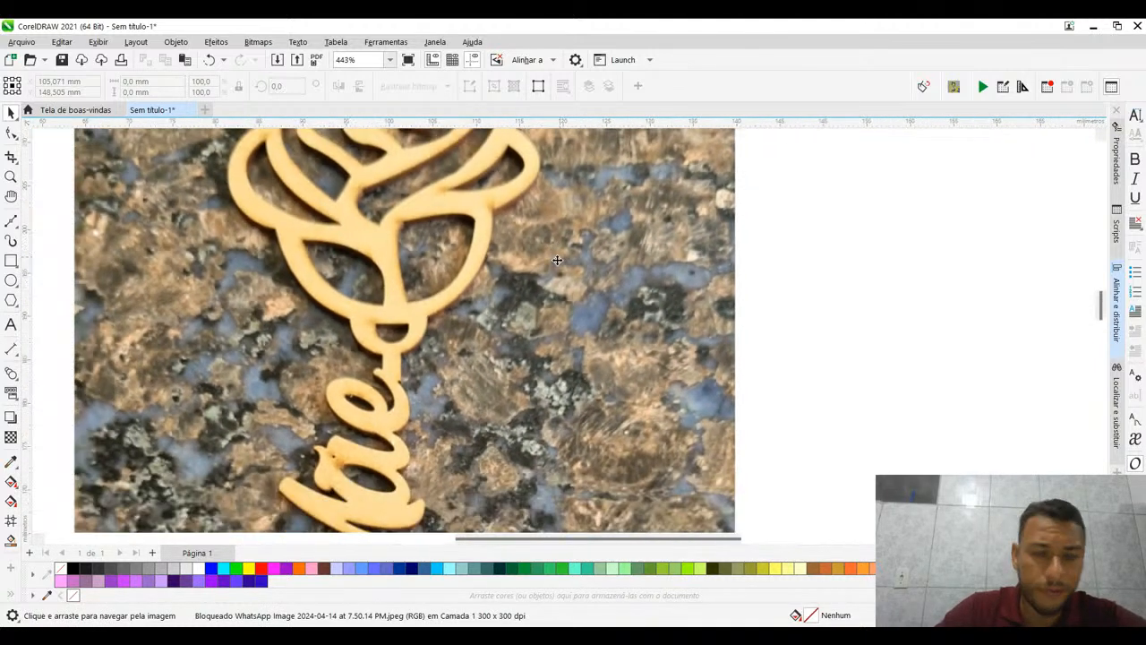
pyautogui.scroll(-2, 557, 260)
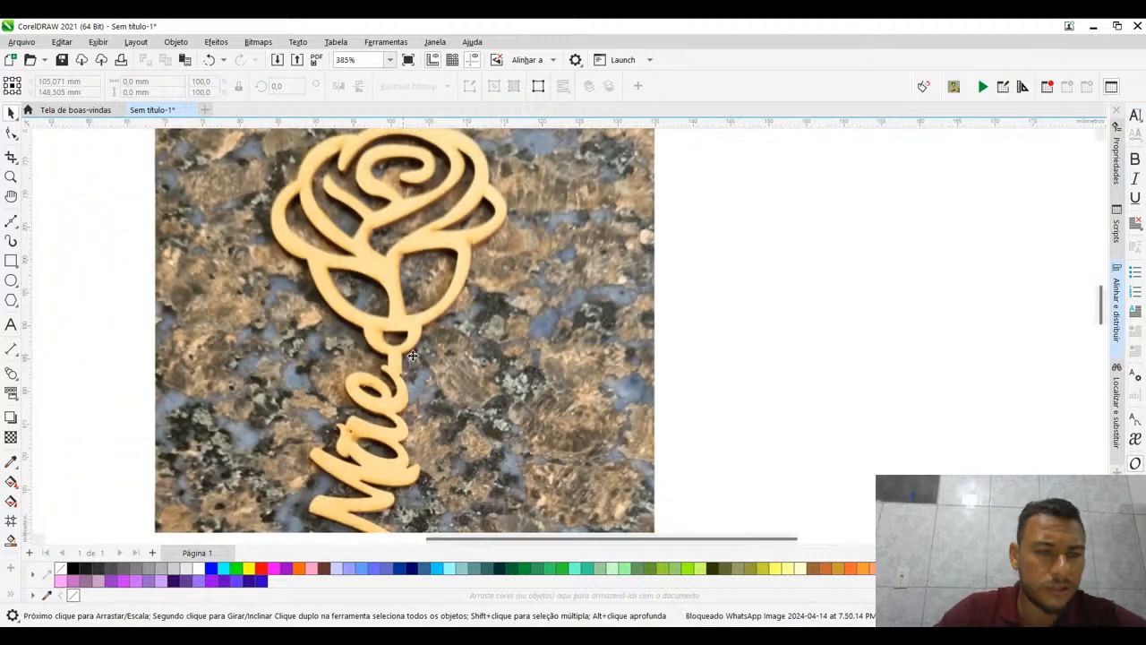
pyautogui.click(10, 220)
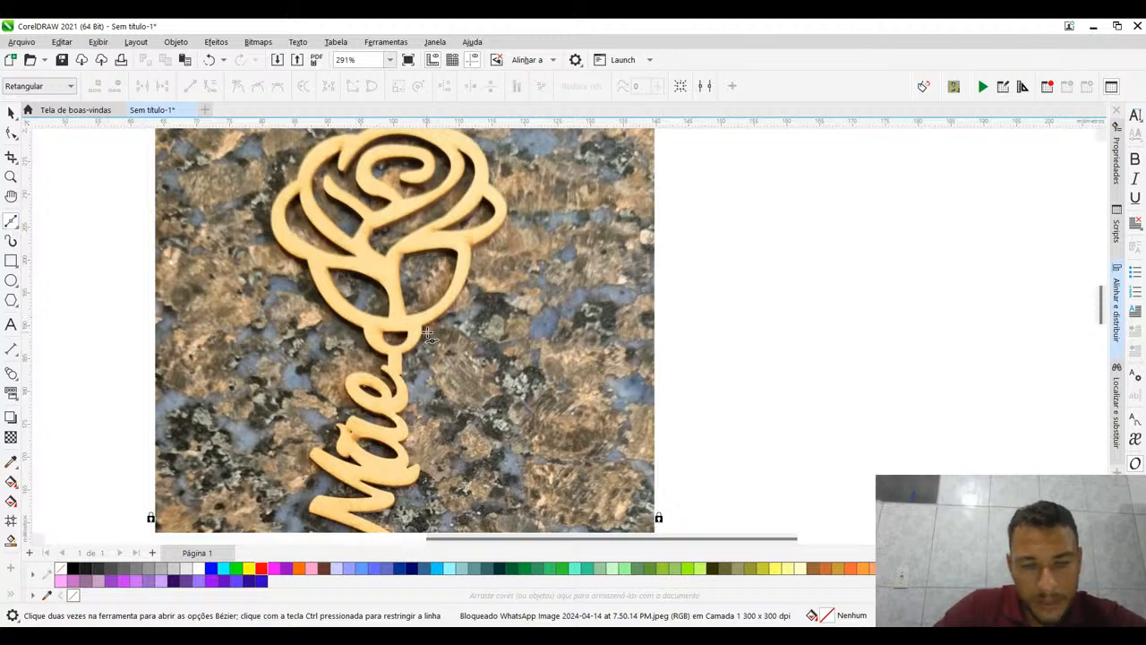
pyautogui.scroll(-1, 424, 336)
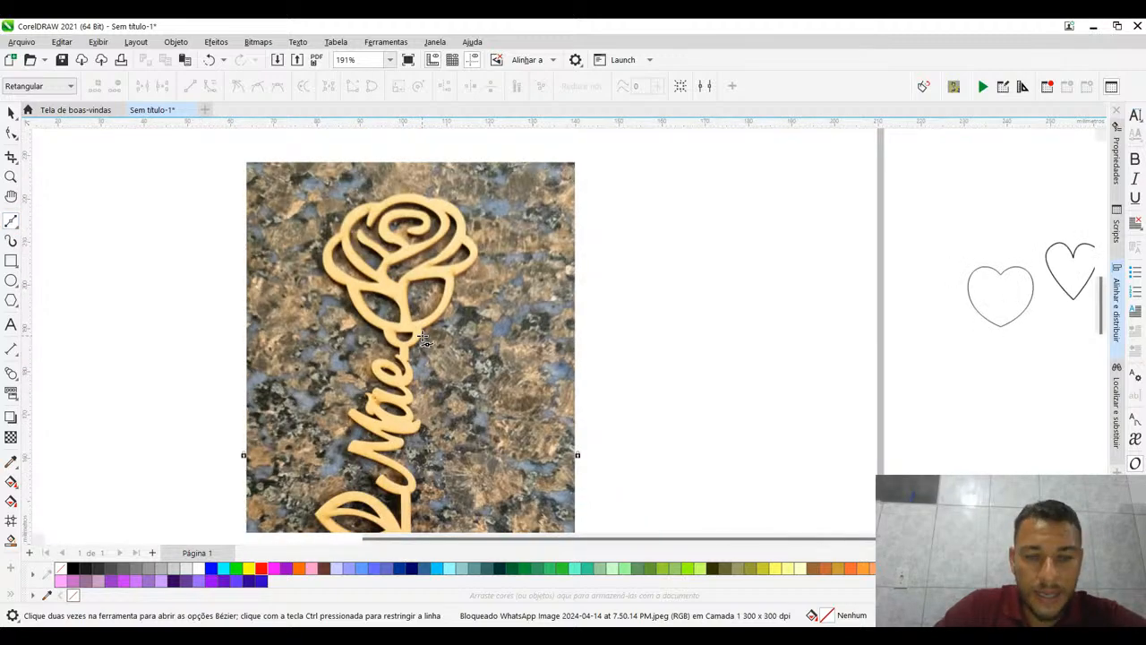
pyautogui.scroll(3, 423, 339)
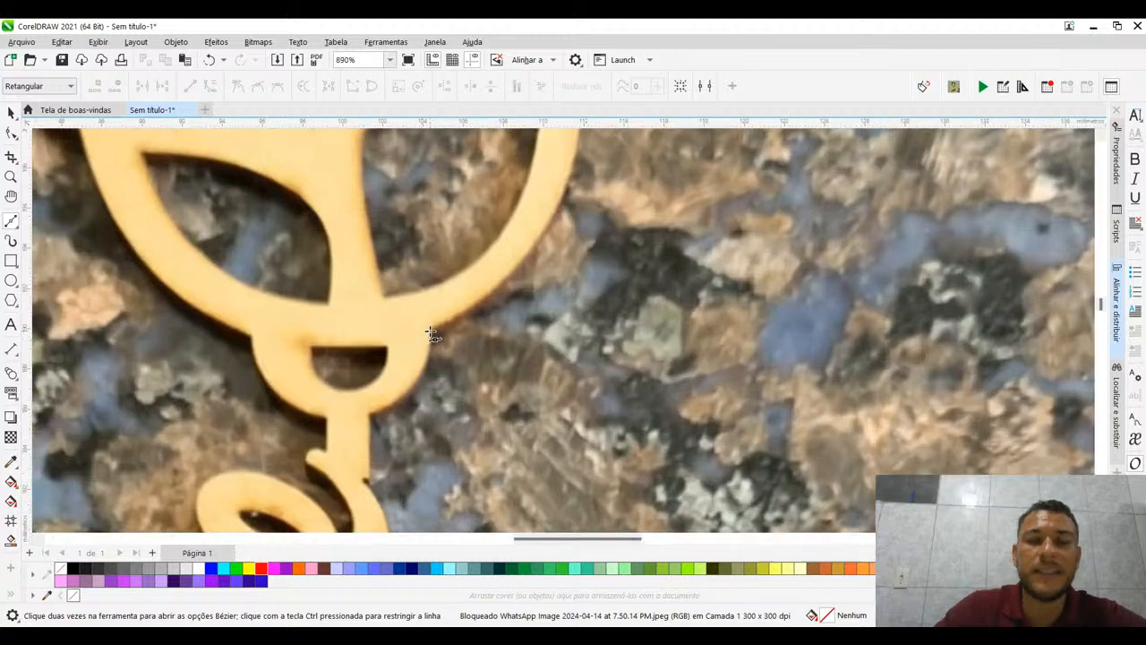
pyautogui.scroll(-1, 429, 333)
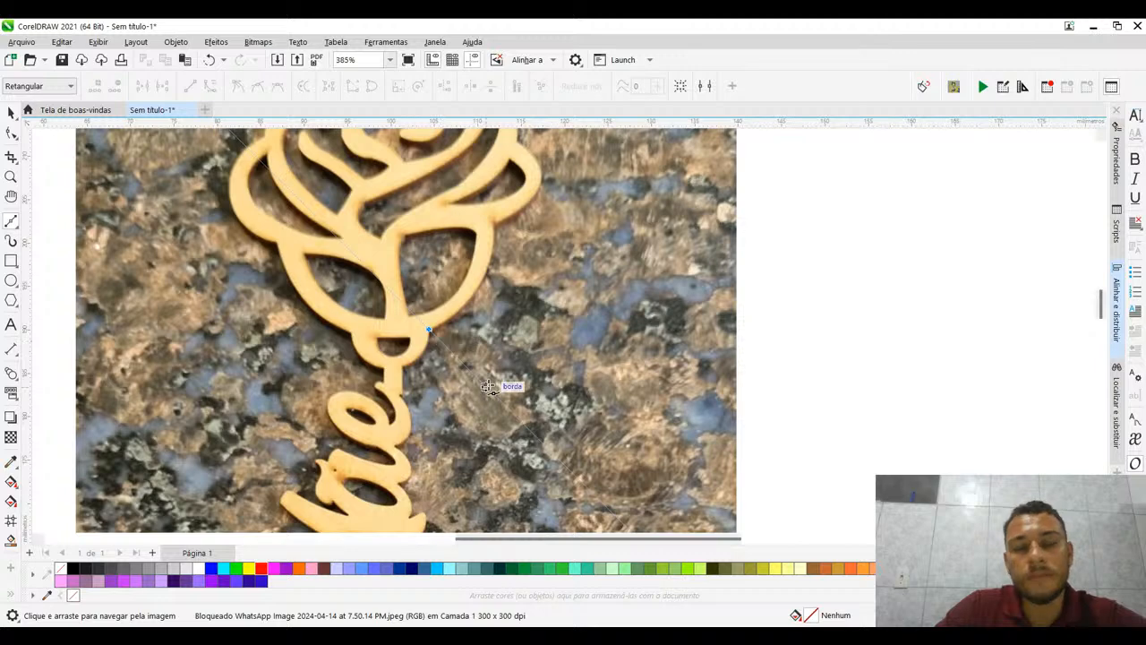
pyautogui.click(10, 112)
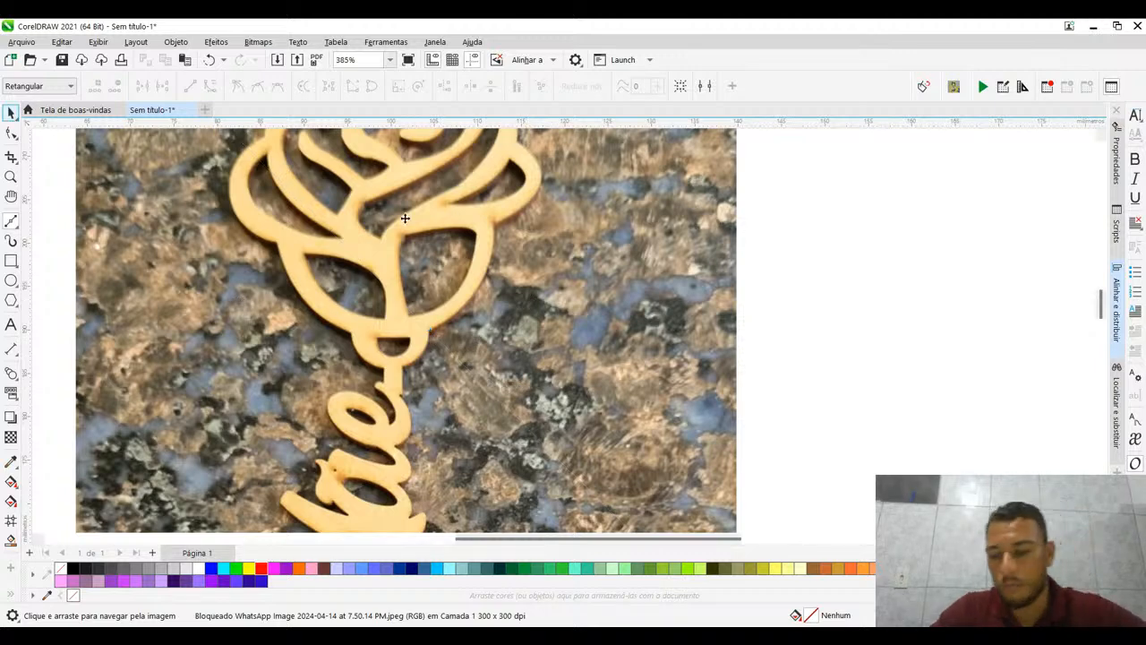
pyautogui.scroll(-3, 462, 304)
pyautogui.press('Escape')
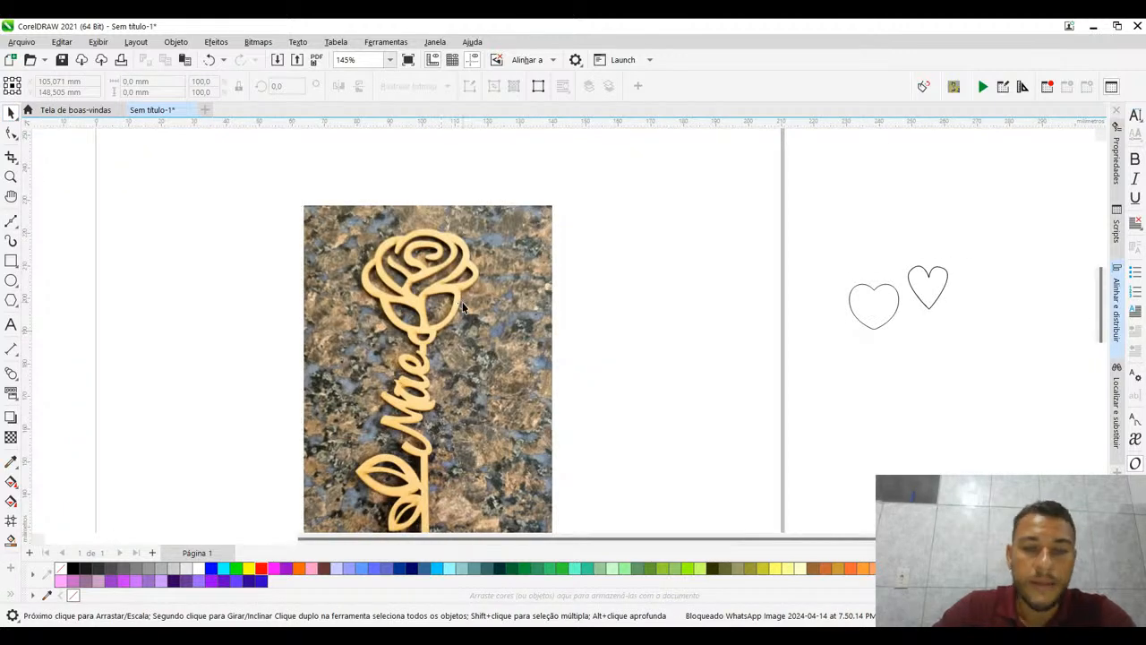
# - Unlock the rose-and-"Mãe" photo and lock it in place again
pyautogui.click(462, 304)
pyautogui.rightClick(453, 309)
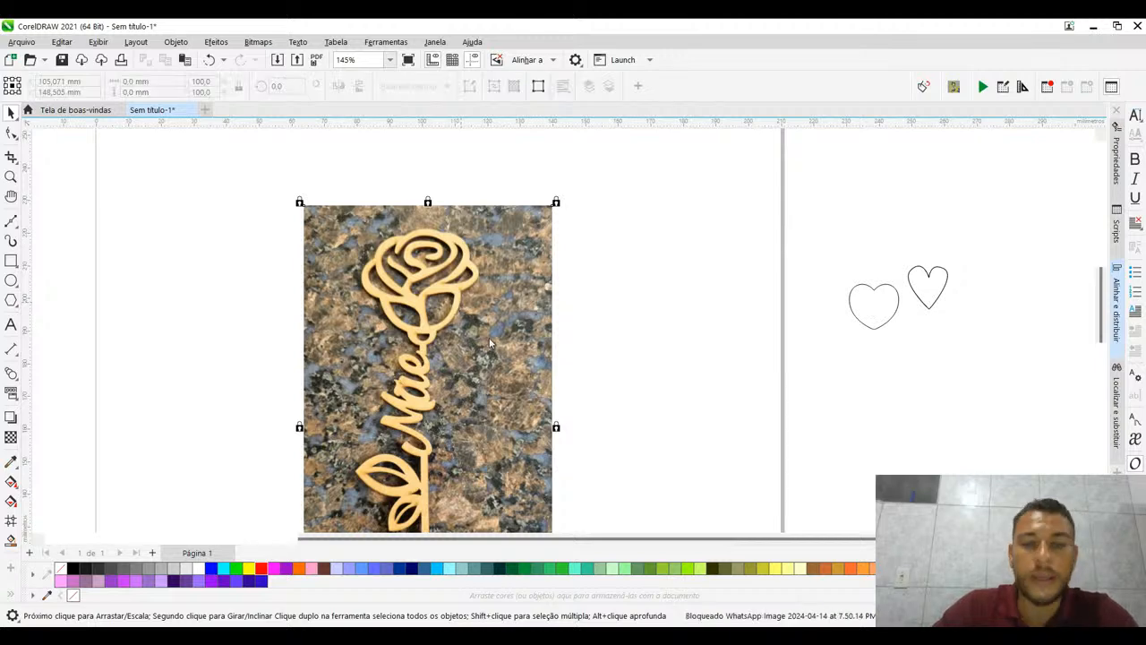
pyautogui.click(488, 320)
pyautogui.click(601, 295)
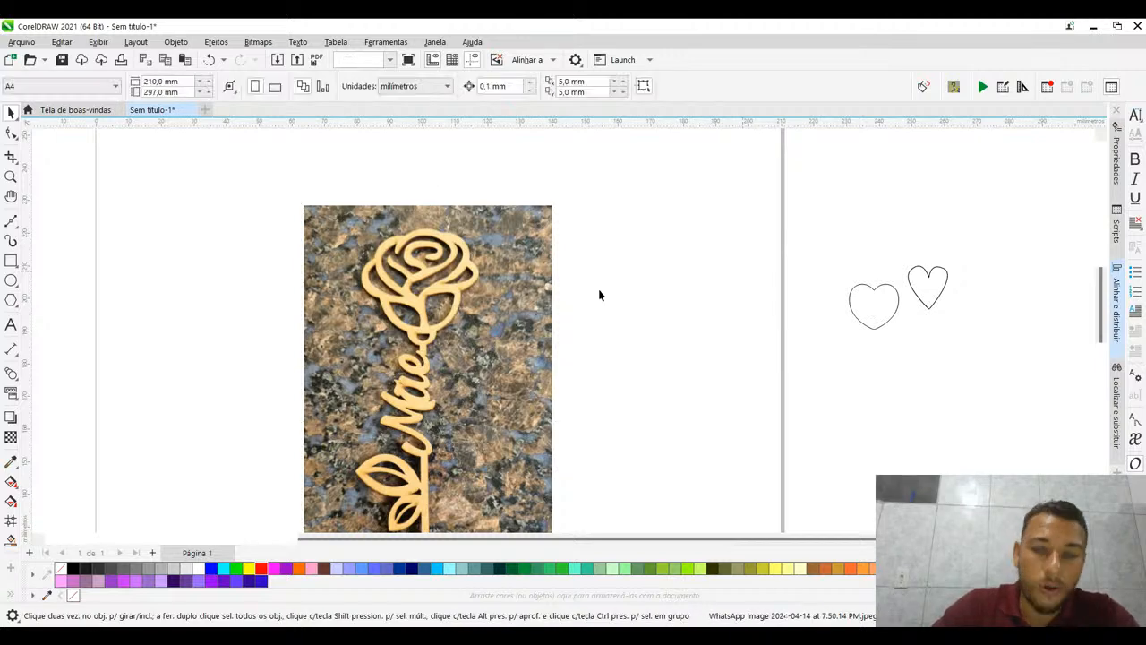
pyautogui.click(482, 300)
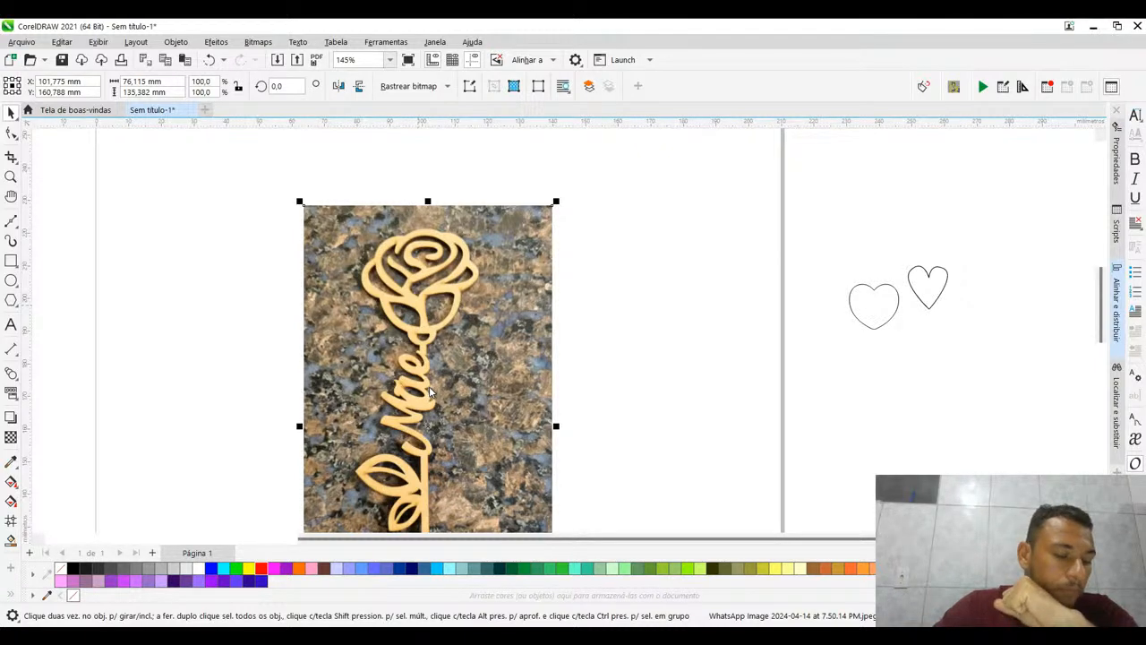
pyautogui.hotkey('ctrl', 'shift', 'l')
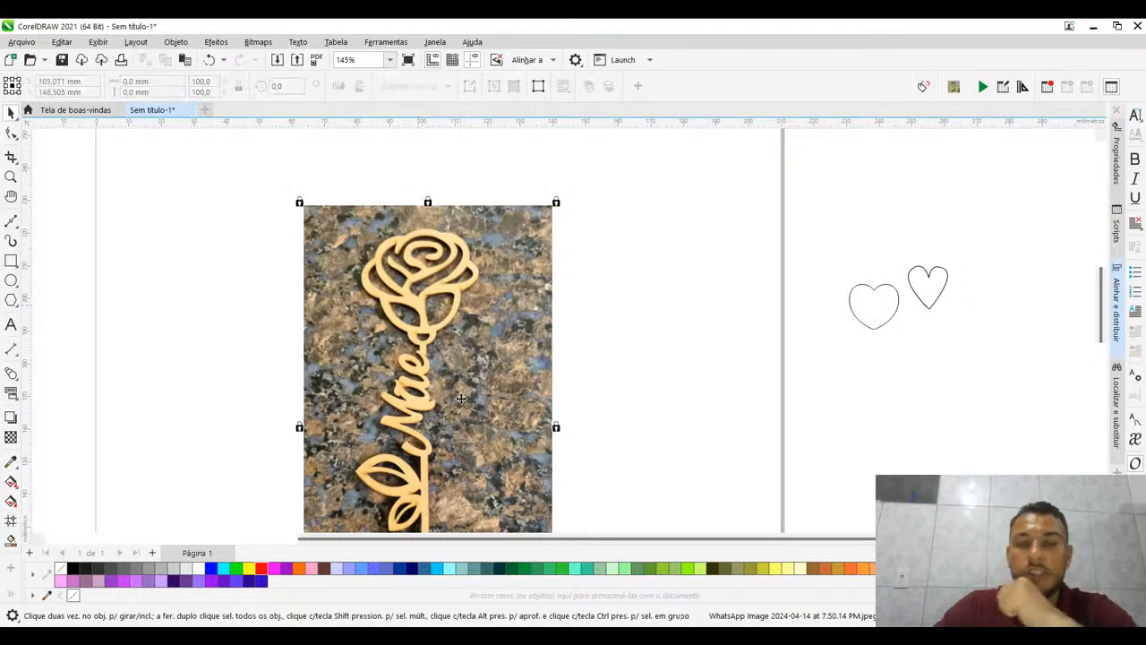
# - Try to move the locked rose-and-"Mãe" photo to test its lock
pyautogui.click(665, 322)
pyautogui.moveTo(501, 322); pyautogui.dragTo(573, 228)
pyautogui.moveTo(438, 285); pyautogui.dragTo(205, 337)
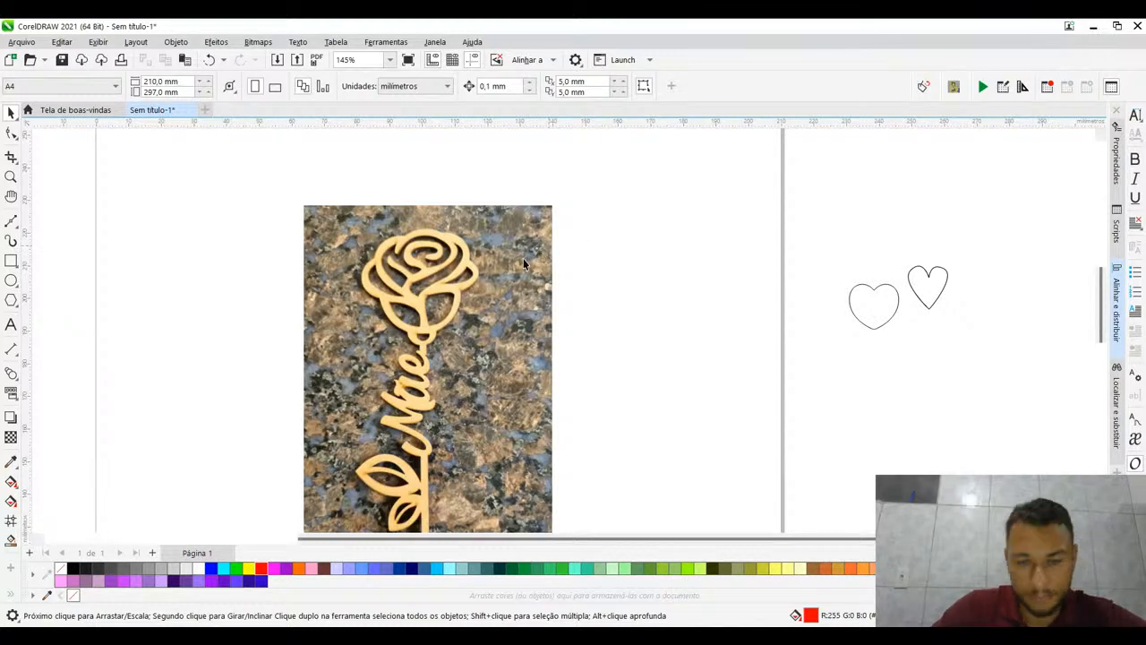
# - Trace the rose's lower right outer edge with a Bézier curve about 15.3 mm long, from the small ring up to the side petal junction
pyautogui.scroll(-3, 499, 281)
pyautogui.scroll(4, 499, 282)
pyautogui.scroll(6, 500, 292)
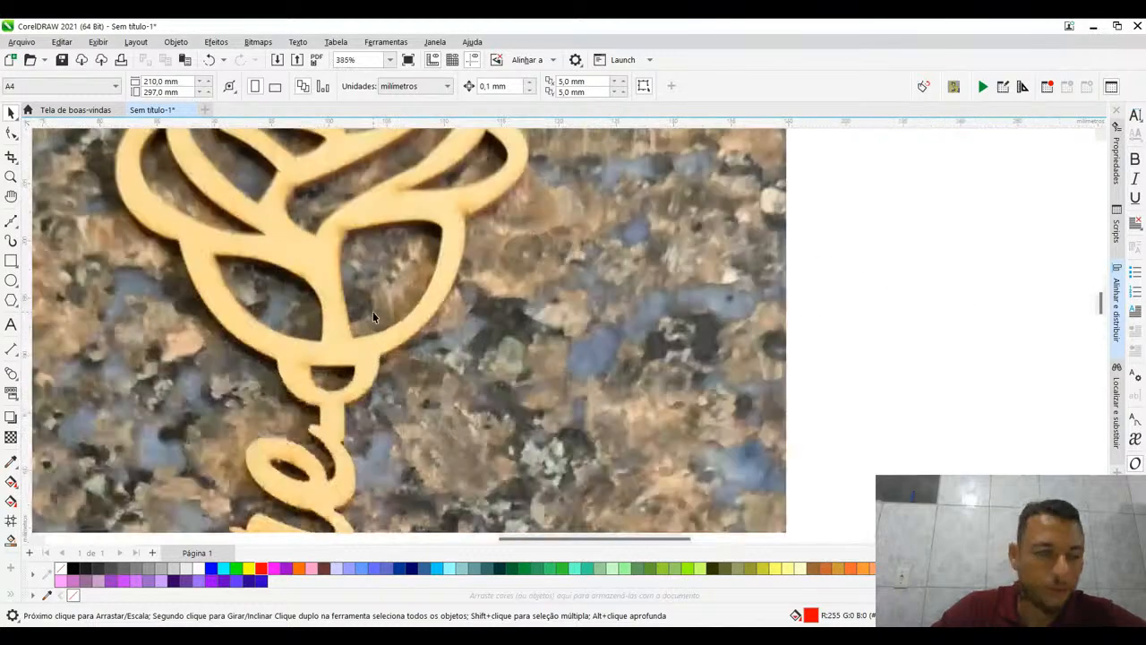
pyautogui.click(11, 222)
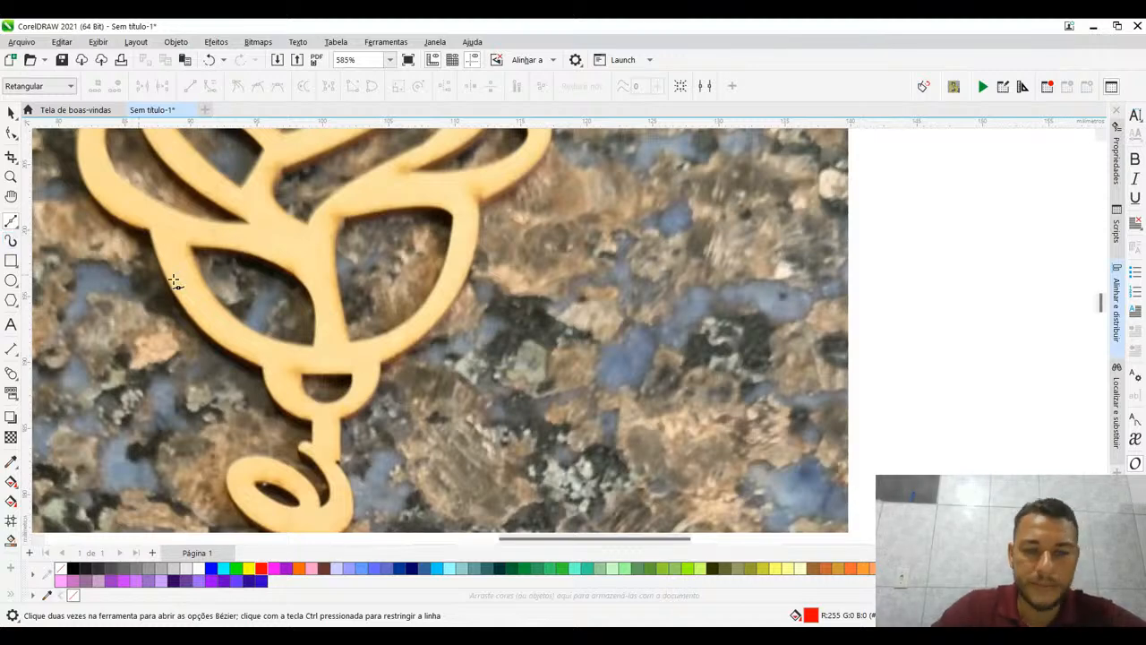
pyautogui.click(381, 363)
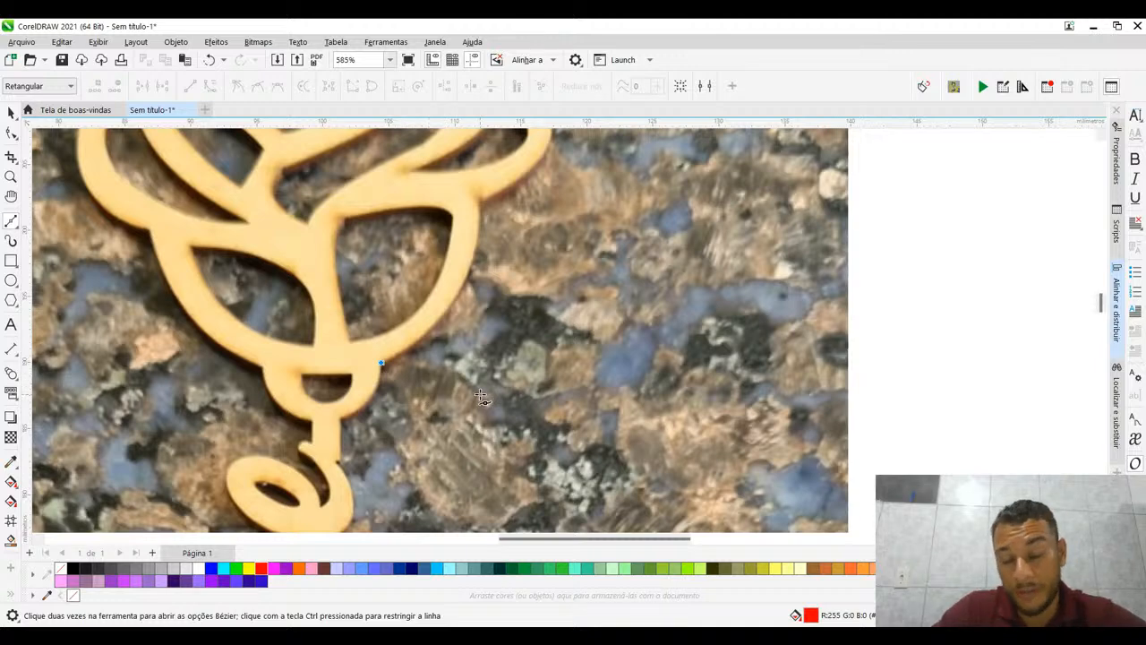
pyautogui.click(482, 202)
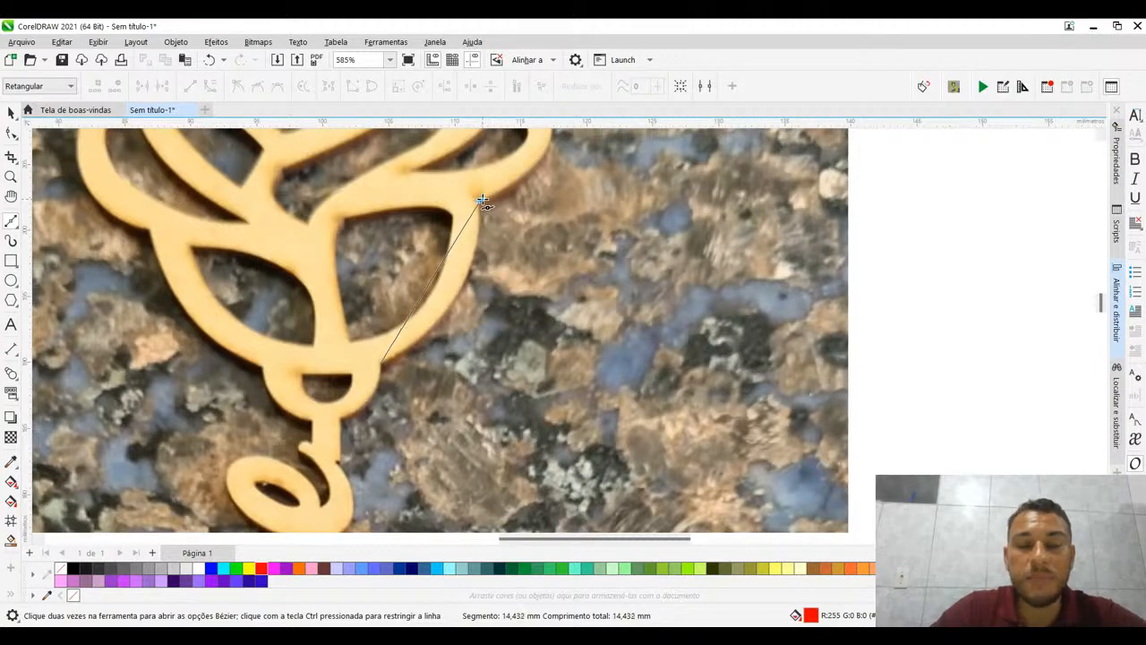
pyautogui.moveTo(483, 201)
pyautogui.mouseDown()
pyautogui.moveTo(440, 128)
pyautogui.moveTo(456, 130)
pyautogui.moveTo(454, 167)
pyautogui.moveTo(457, 147)
pyautogui.moveTo(491, 195)
pyautogui.moveTo(480, 196)
pyautogui.moveTo(492, 384)
pyautogui.moveTo(519, 388)
pyautogui.moveTo(541, 367)
pyautogui.moveTo(480, 384)
pyautogui.moveTo(497, 262)
pyautogui.moveTo(482, 199)
pyautogui.mouseUp()
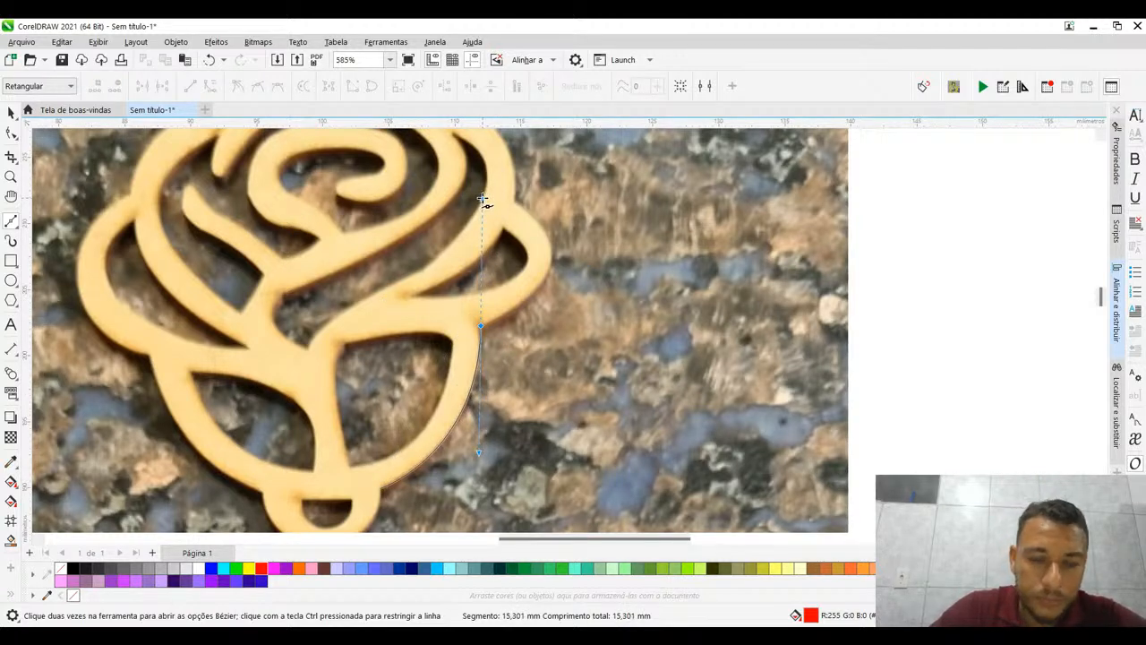
pyautogui.moveTo(482, 199); pyautogui.dragTo(481, 199)
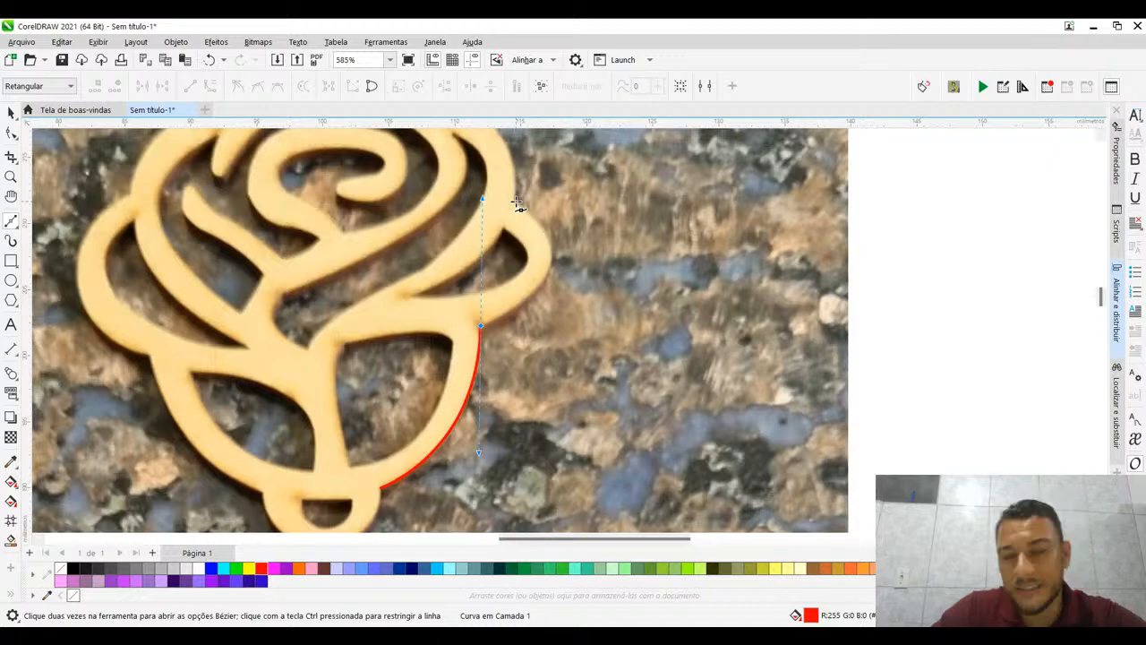
# - Continue the Bézier line from the junction along the lower edge of the right side petal with short straight segments
pyautogui.scroll(2, 522, 337)
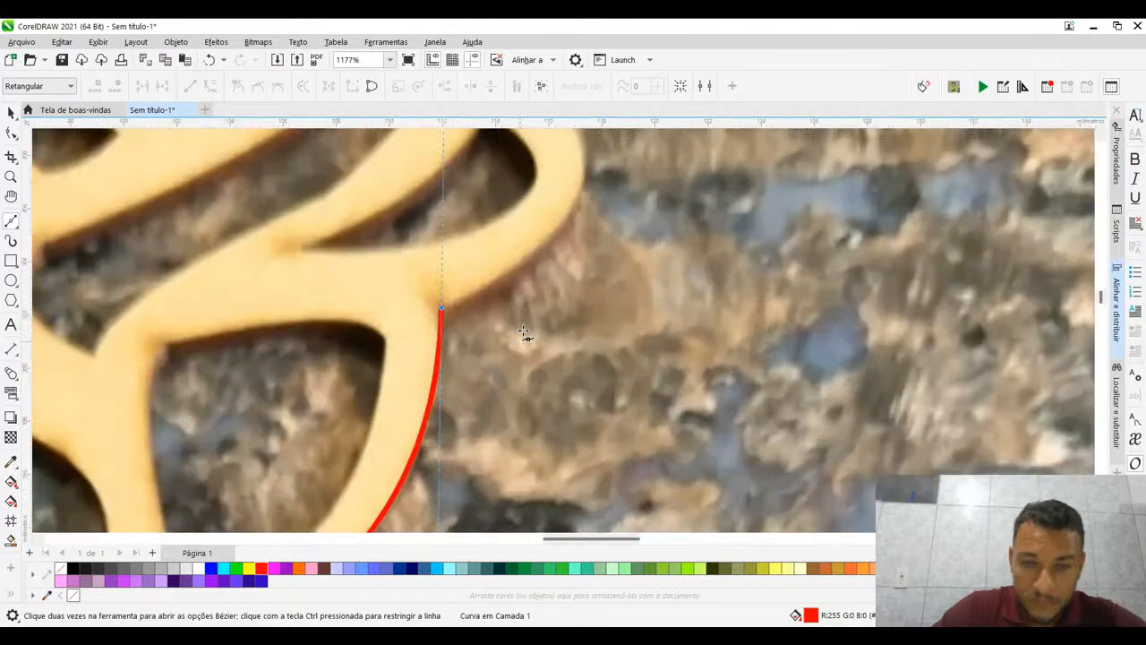
pyautogui.scroll(1, 523, 333)
pyautogui.scroll(-2, 523, 333)
pyautogui.scroll(-2, 523, 333)
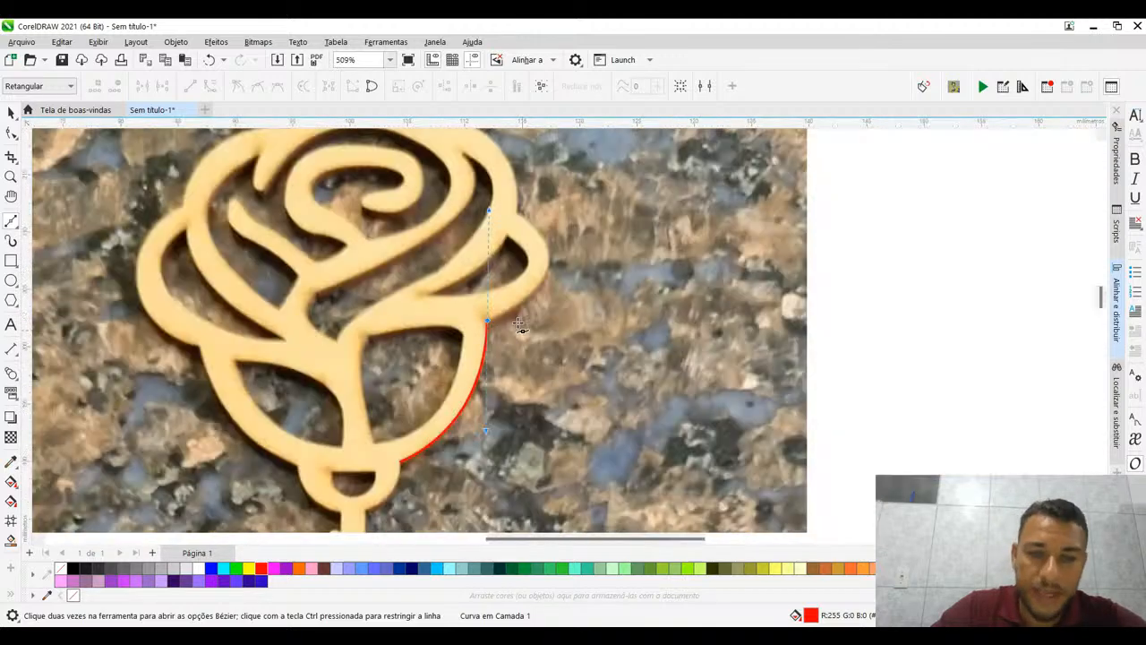
pyautogui.scroll(3, 511, 307)
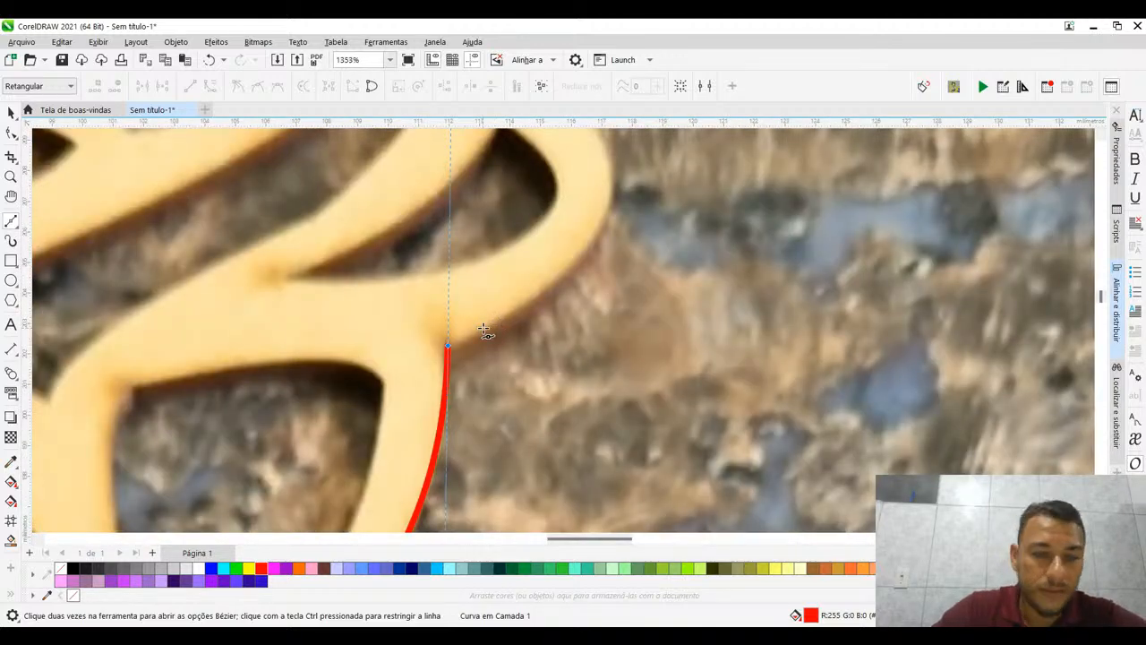
pyautogui.scroll(2, 473, 340)
pyautogui.scroll(3, 473, 340)
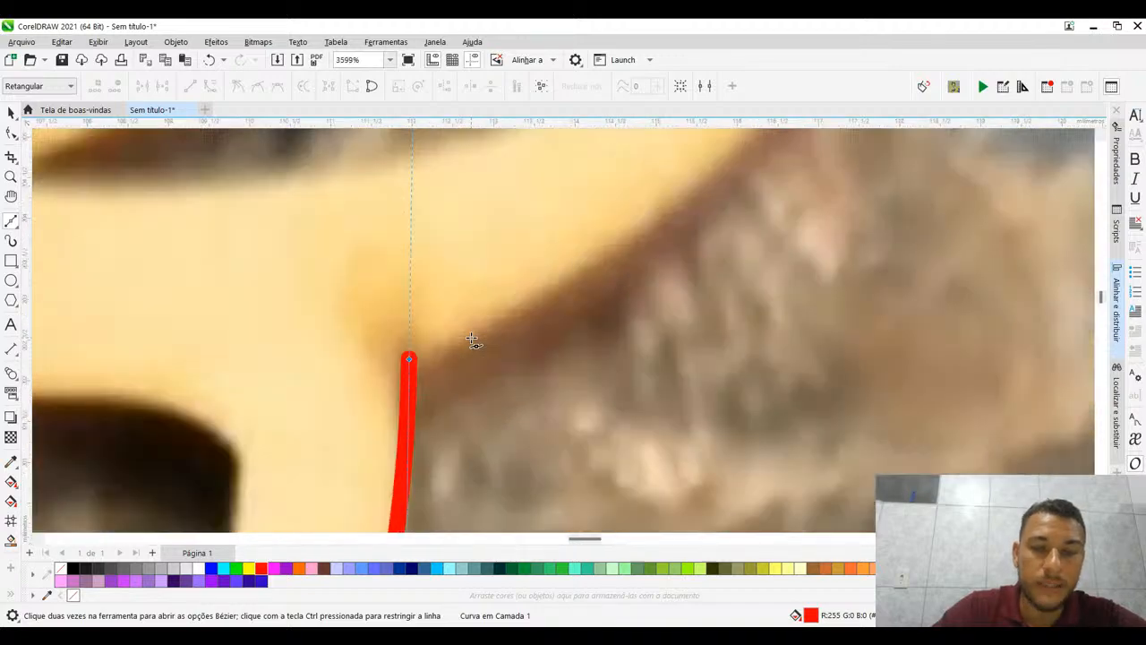
pyautogui.scroll(-4, 473, 341)
pyautogui.scroll(2, 473, 340)
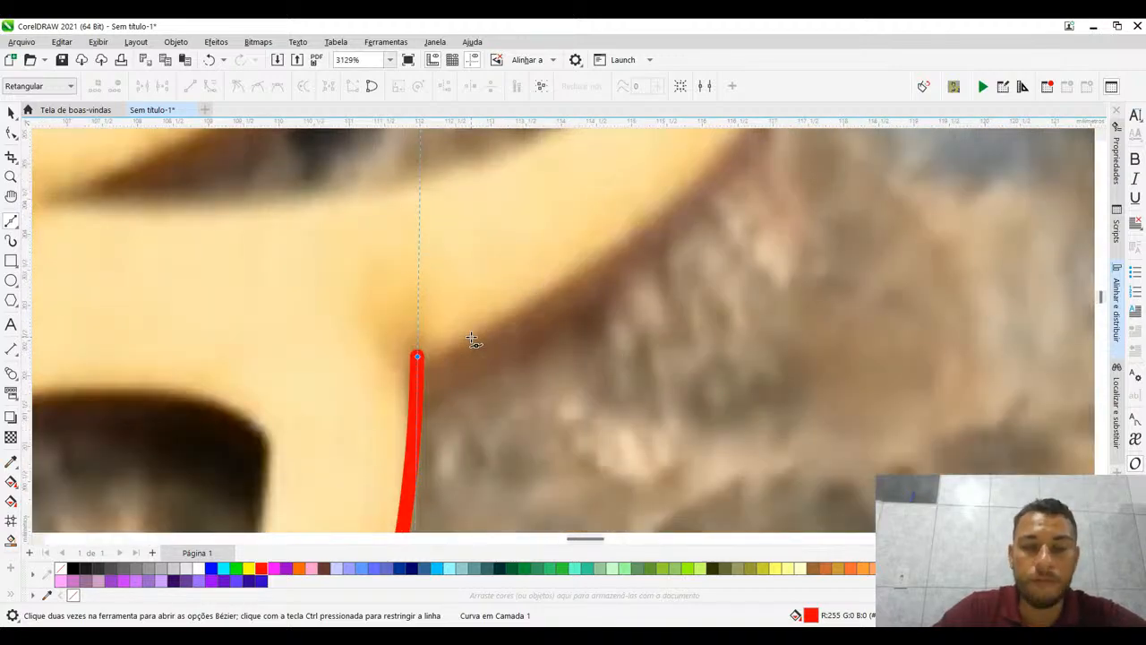
pyautogui.scroll(-3, 473, 339)
pyautogui.scroll(4, 473, 339)
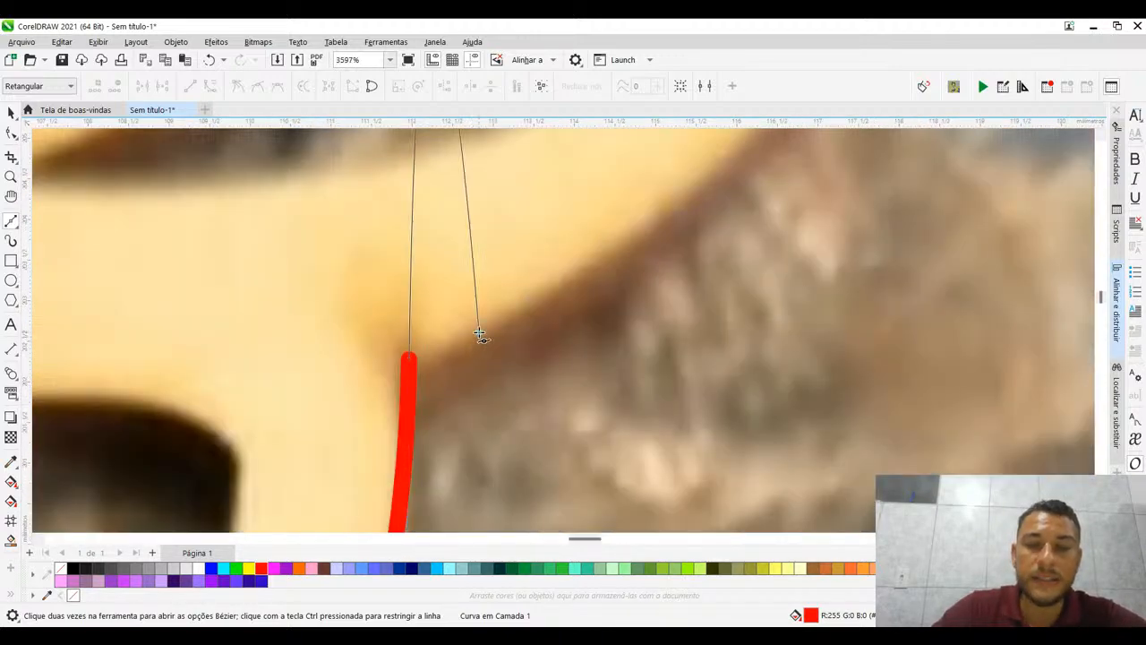
pyautogui.click(479, 333)
pyautogui.click(584, 272)
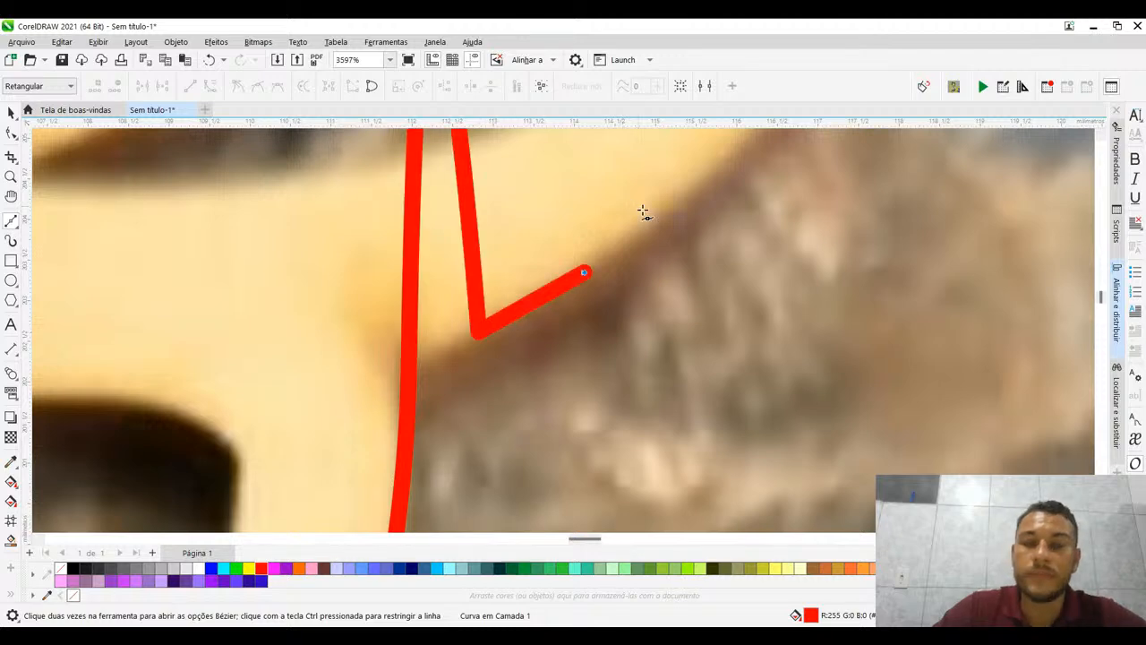
pyautogui.click(647, 218)
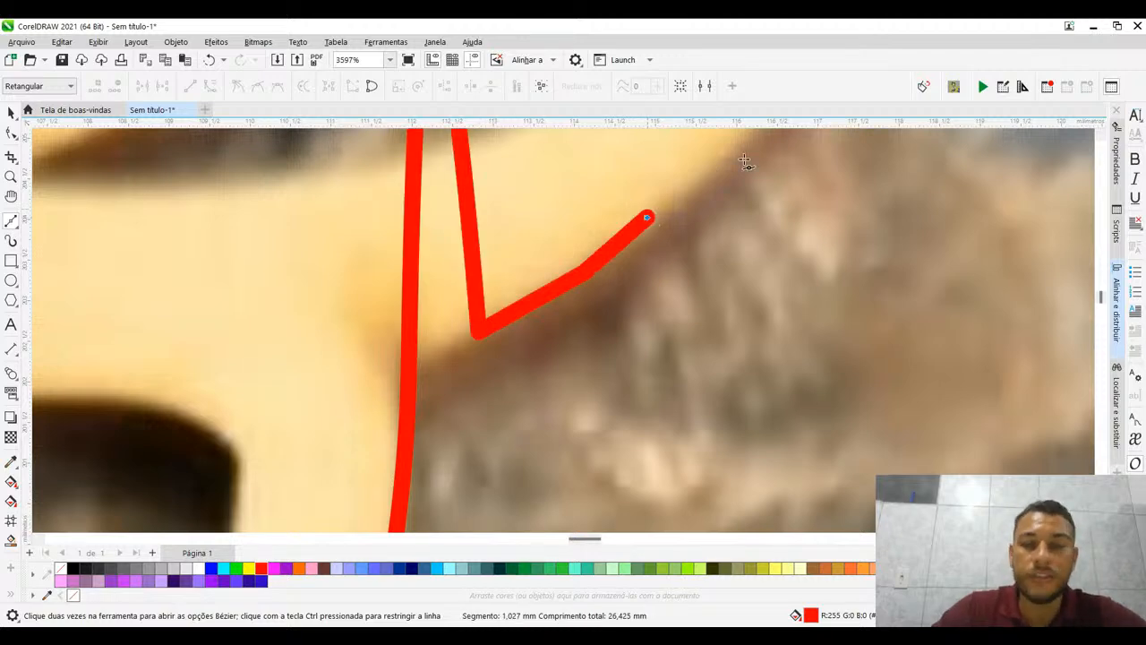
pyautogui.moveTo(744, 161); pyautogui.dragTo(656, 300)
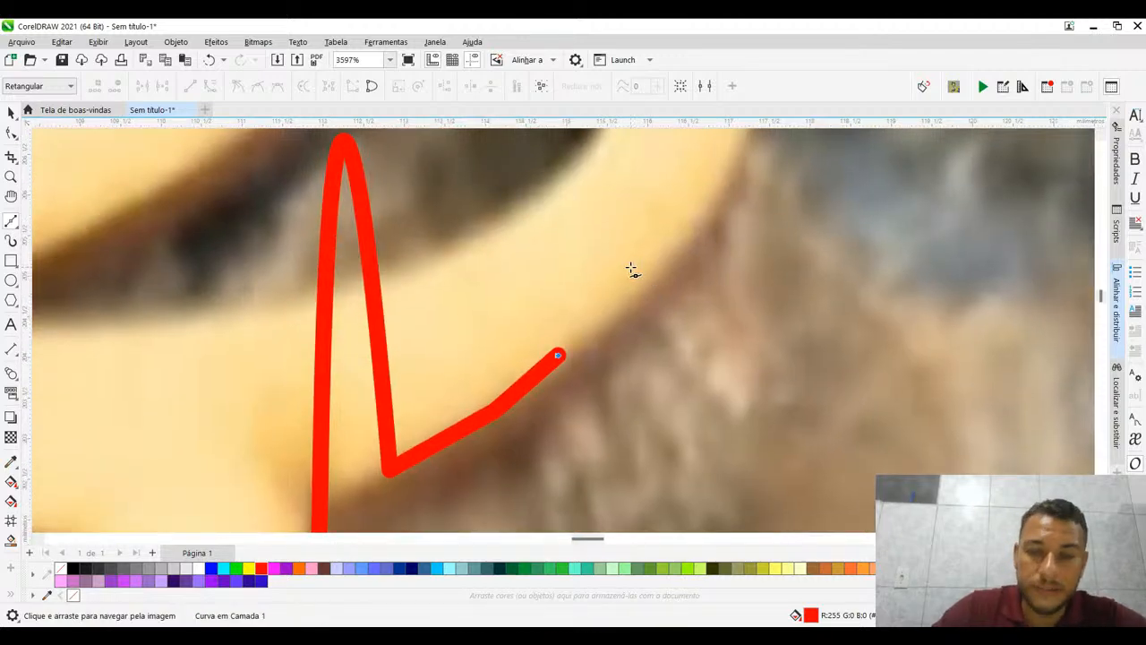
pyautogui.click(686, 197)
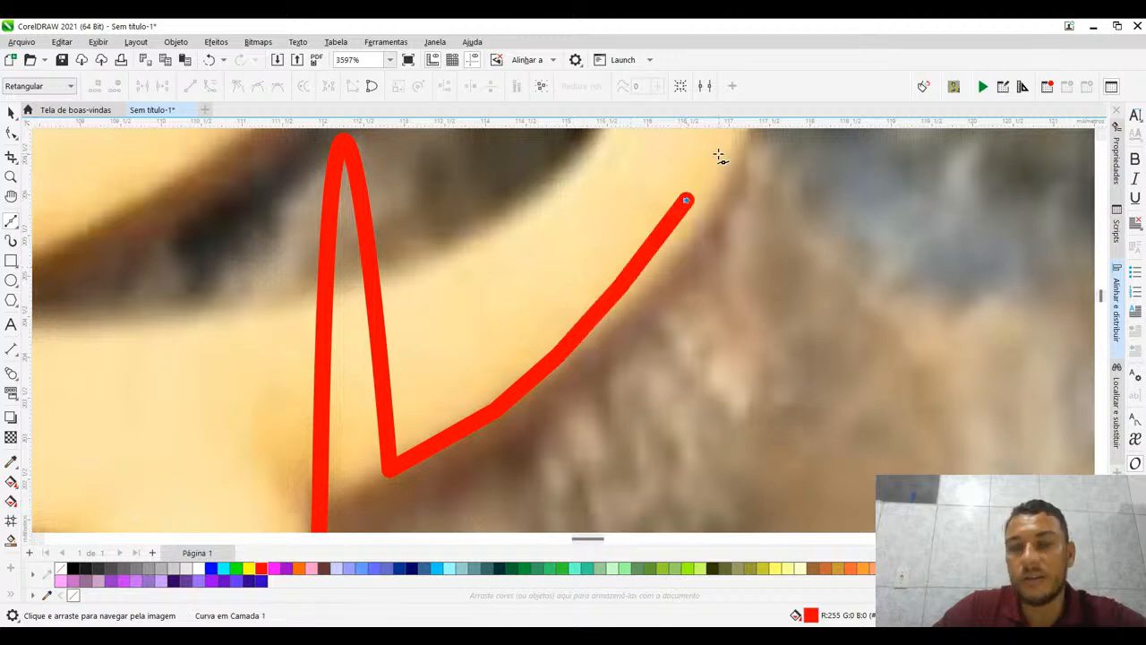
# - Extend the straight Bézier segments around the right side petal's outer tip to its upper junction with the rose and finish the line
pyautogui.moveTo(719, 154); pyautogui.dragTo(634, 329)
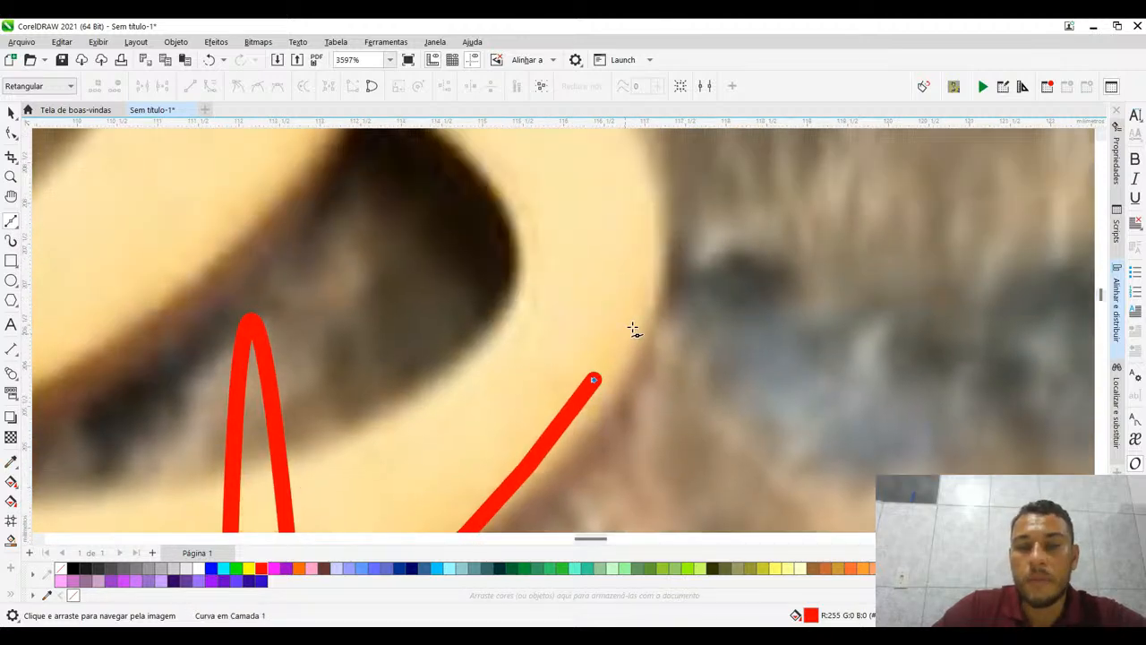
pyautogui.click(646, 278)
pyautogui.click(632, 197)
pyautogui.moveTo(632, 197); pyautogui.dragTo(651, 326)
pyautogui.click(634, 235)
pyautogui.scroll(-5, 632, 241)
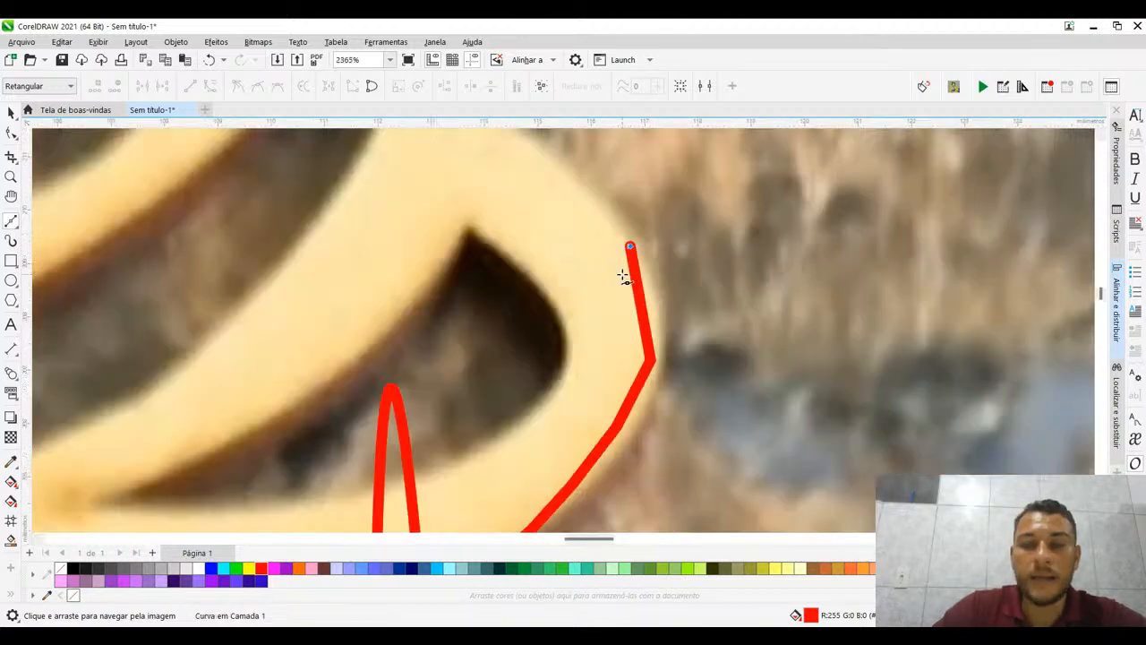
pyautogui.click(567, 200)
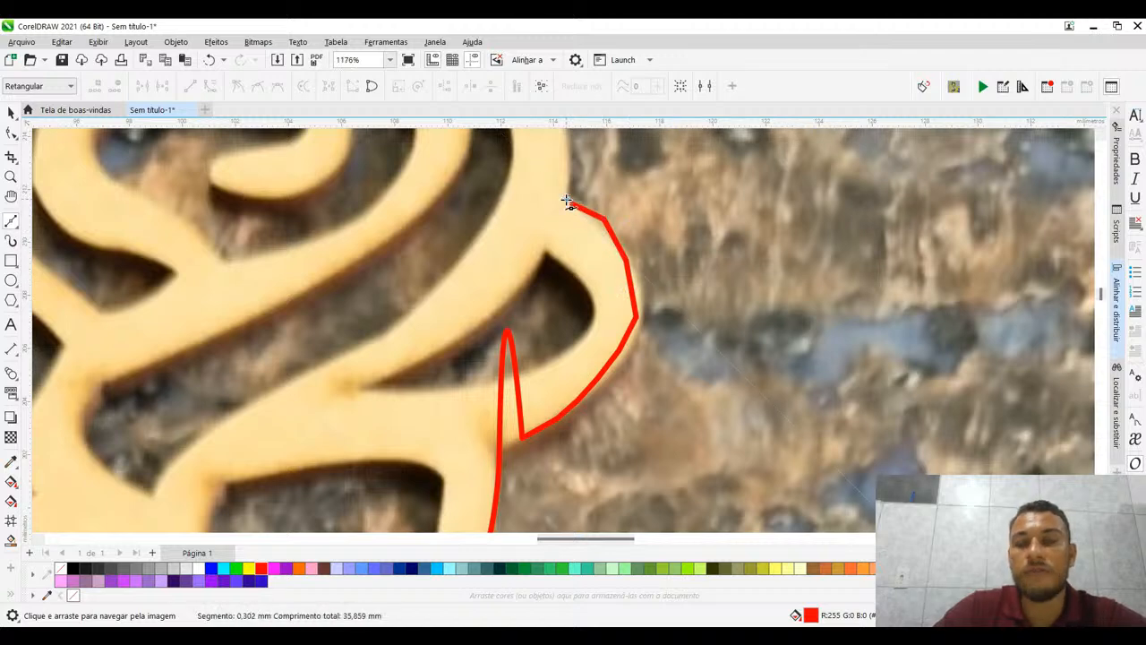
pyautogui.press('Return')
# - Select the nodes of the straight segments around the right side petal with the Shape tool
pyautogui.scroll(-2, 622, 248)
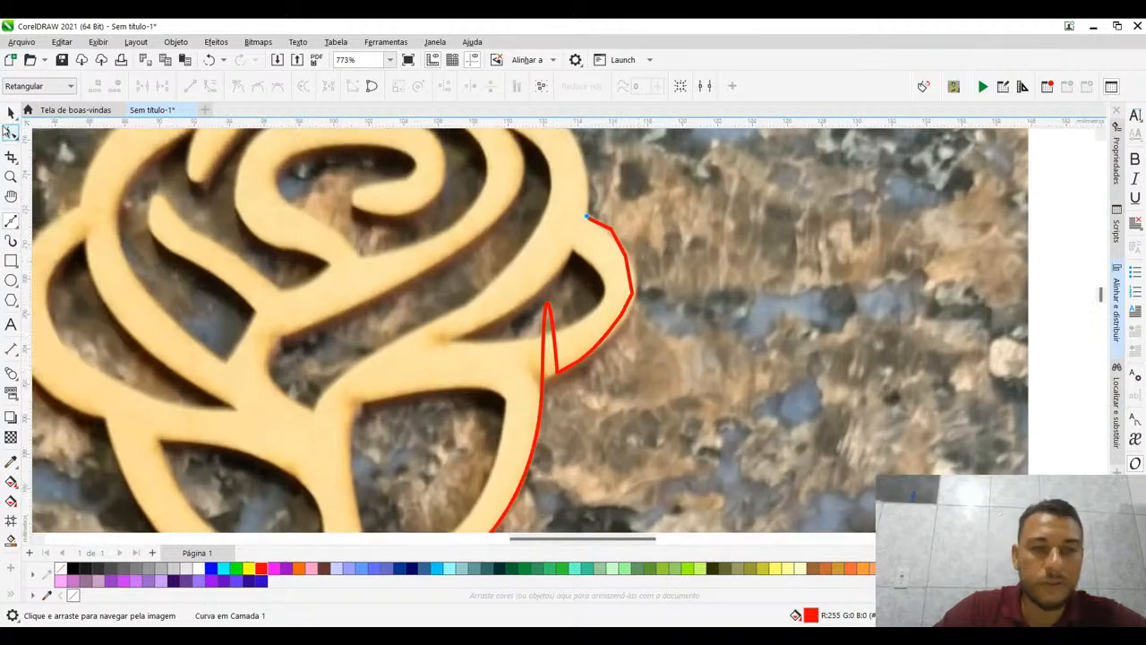
pyautogui.click(11, 132)
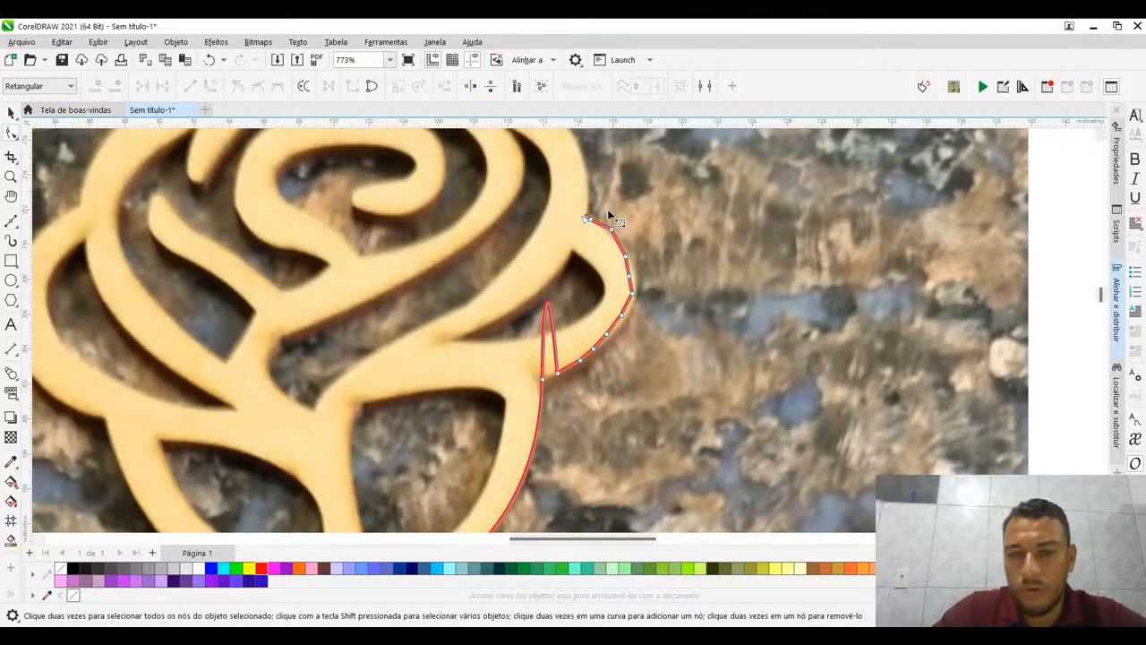
pyautogui.moveTo(591, 207); pyautogui.dragTo(561, 415)
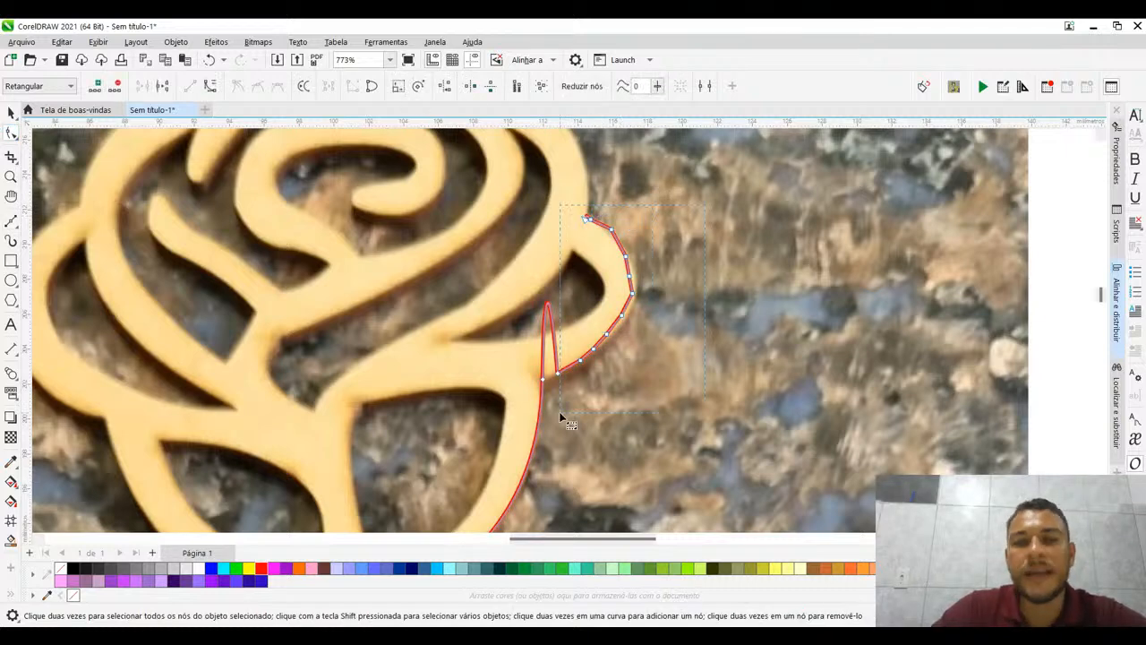
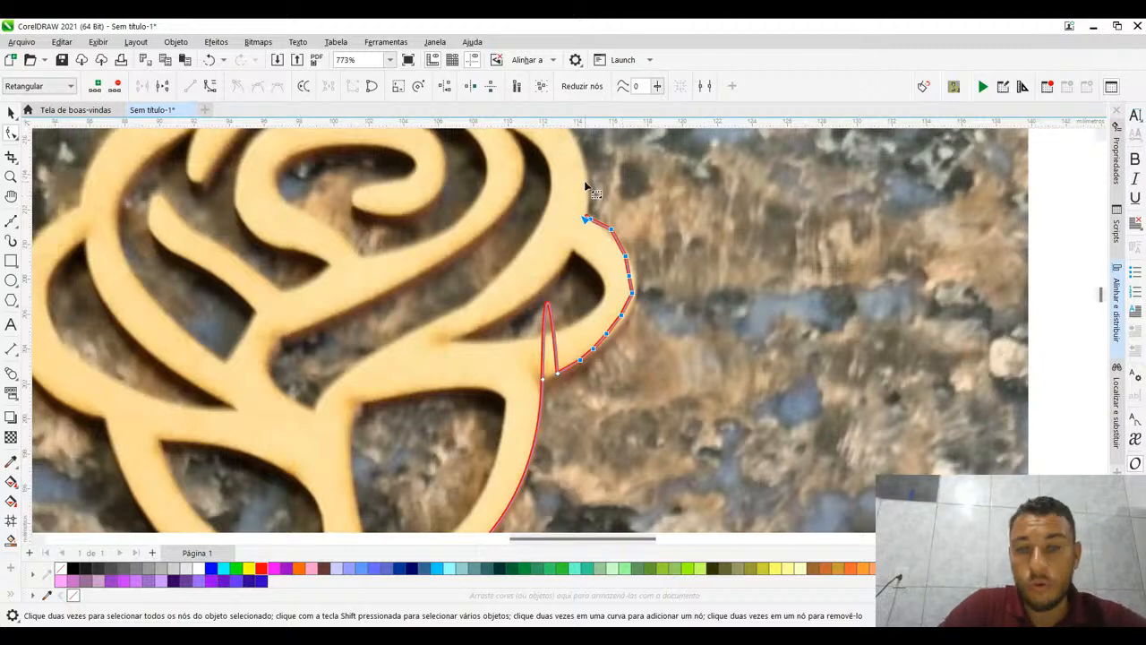
# - Convert the straight segments around the right side petal to curves and delete the intermediate nodes along its outer edge
pyautogui.moveTo(712, 171); pyautogui.dragTo(571, 396)
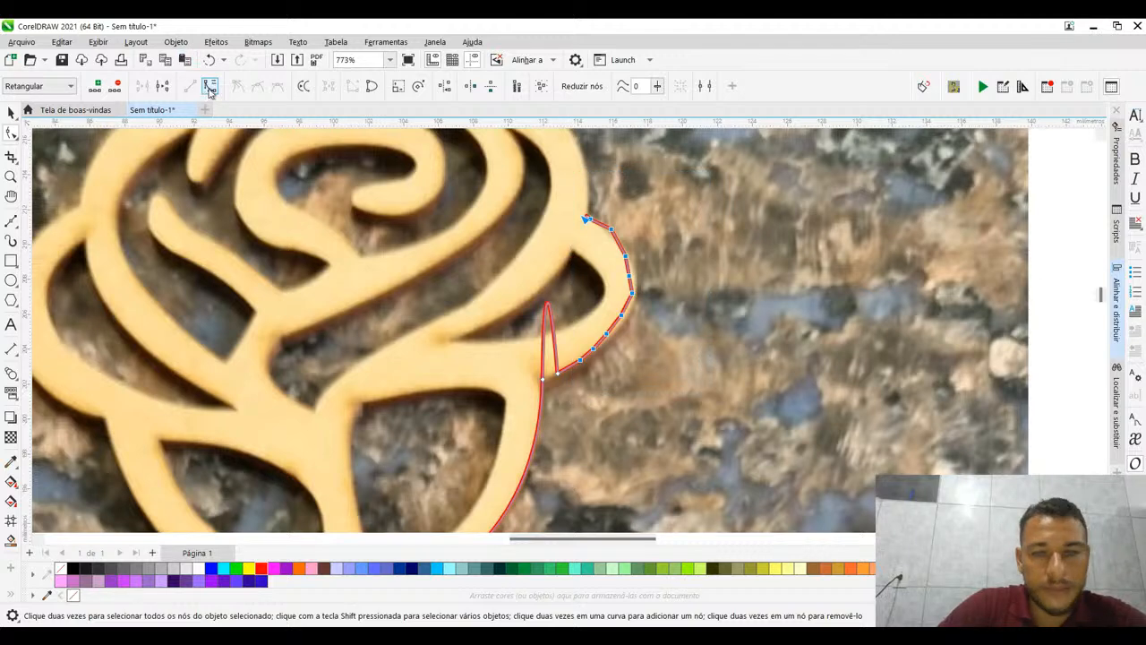
pyautogui.click(210, 86)
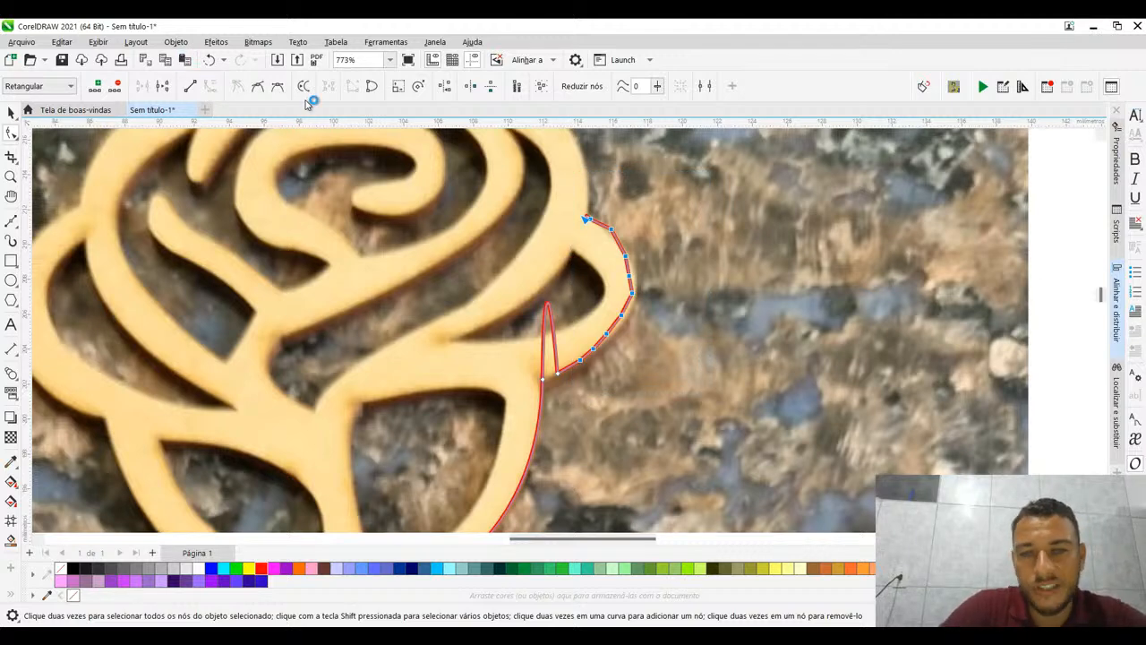
pyautogui.click(600, 208)
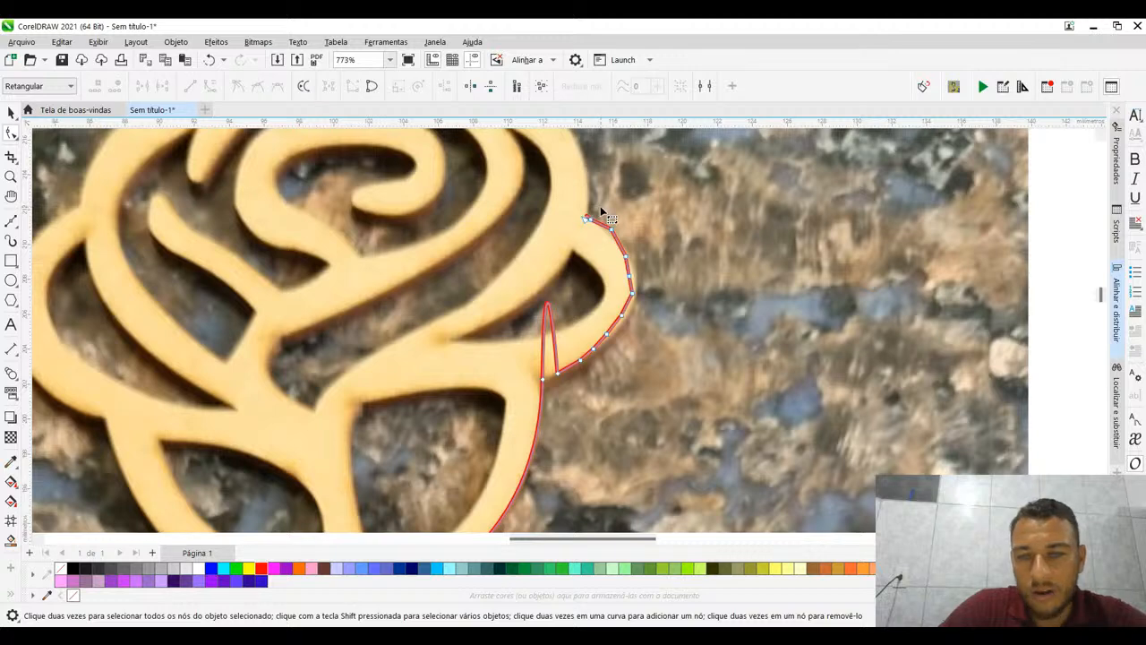
pyautogui.moveTo(601, 208); pyautogui.dragTo(706, 396)
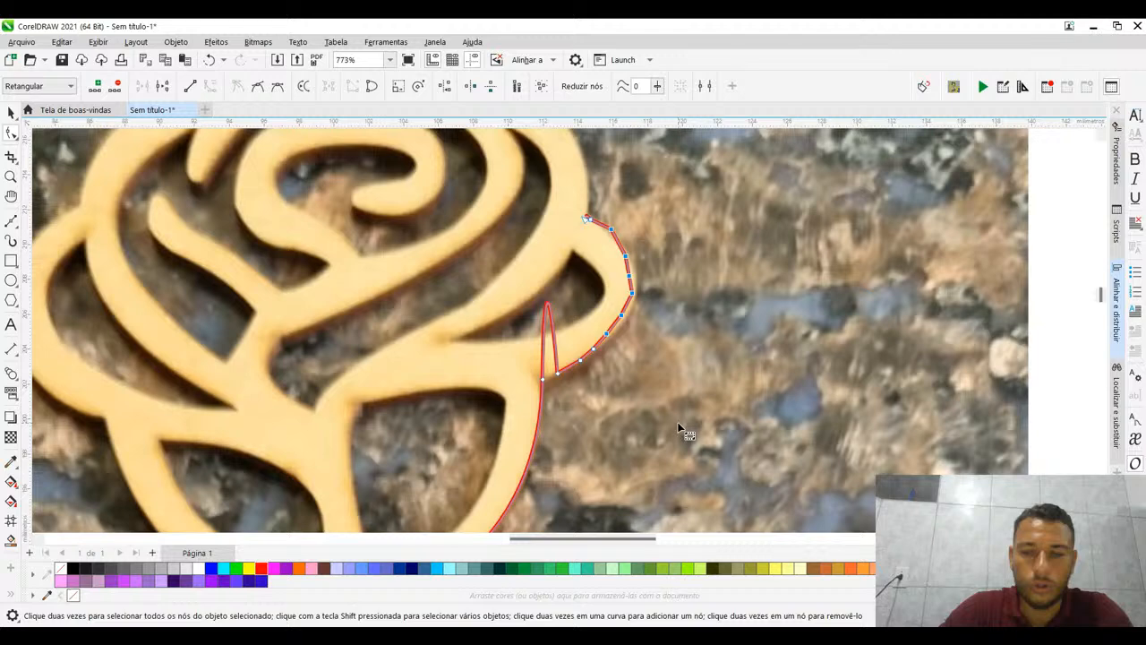
pyautogui.press('Delete')
# - Adjust the remaining curve's control handle so it follows the right side petal's outer edge
pyautogui.click(557, 373)
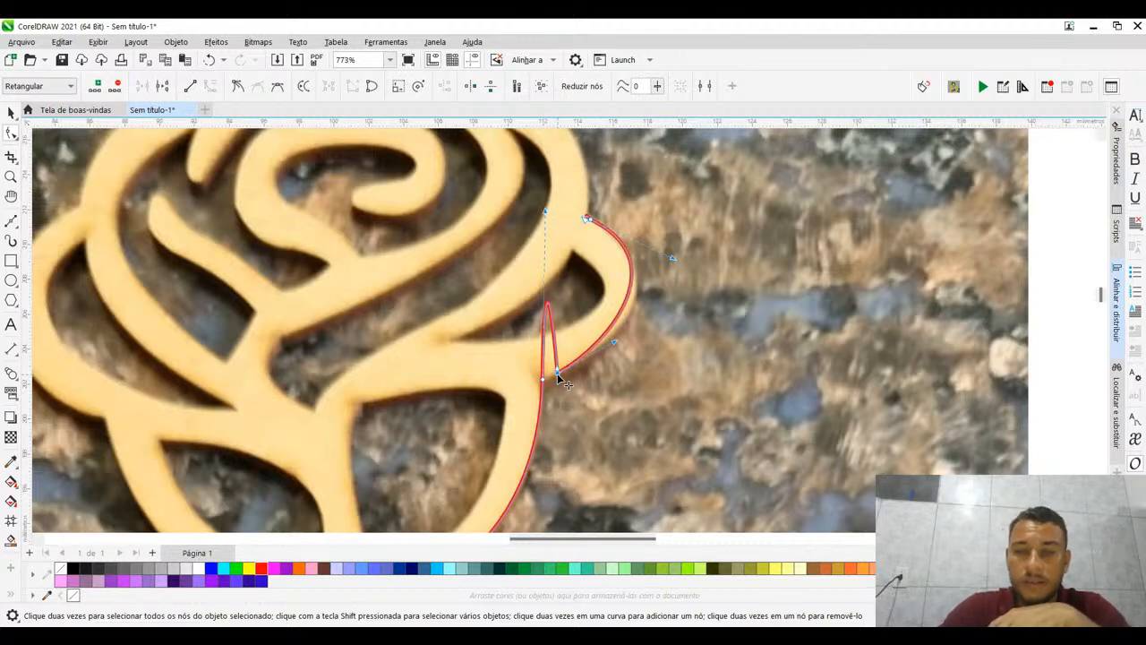
pyautogui.moveTo(672, 258); pyautogui.dragTo(680, 285)
pyautogui.click(730, 281)
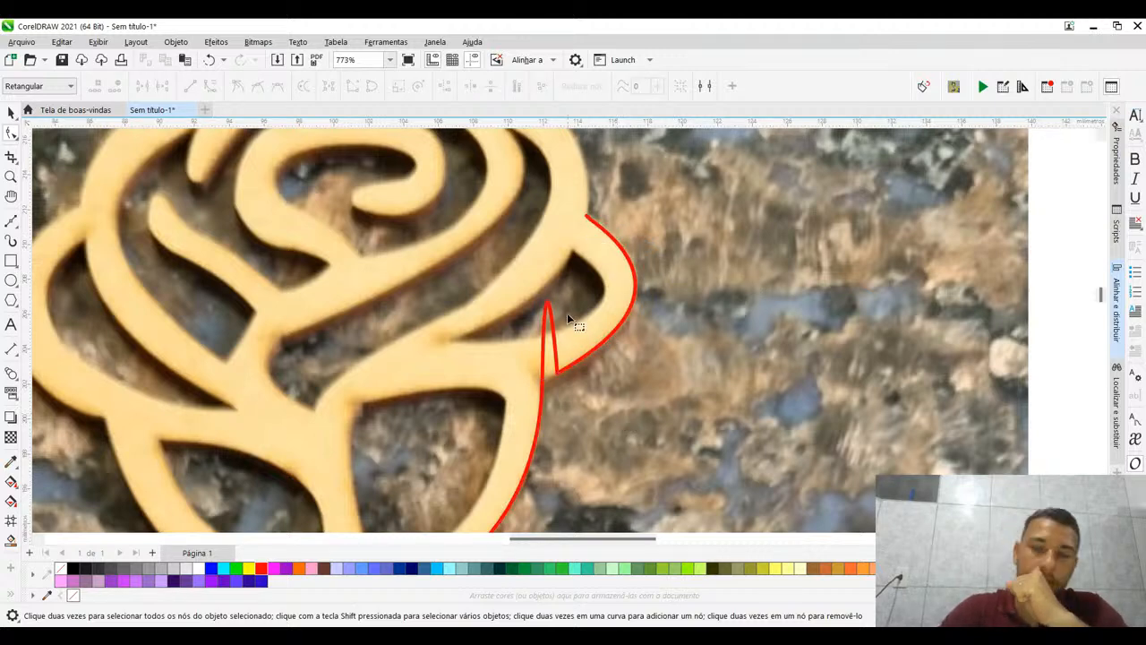
pyautogui.scroll(-3, 566, 314)
pyautogui.scroll(4, 567, 318)
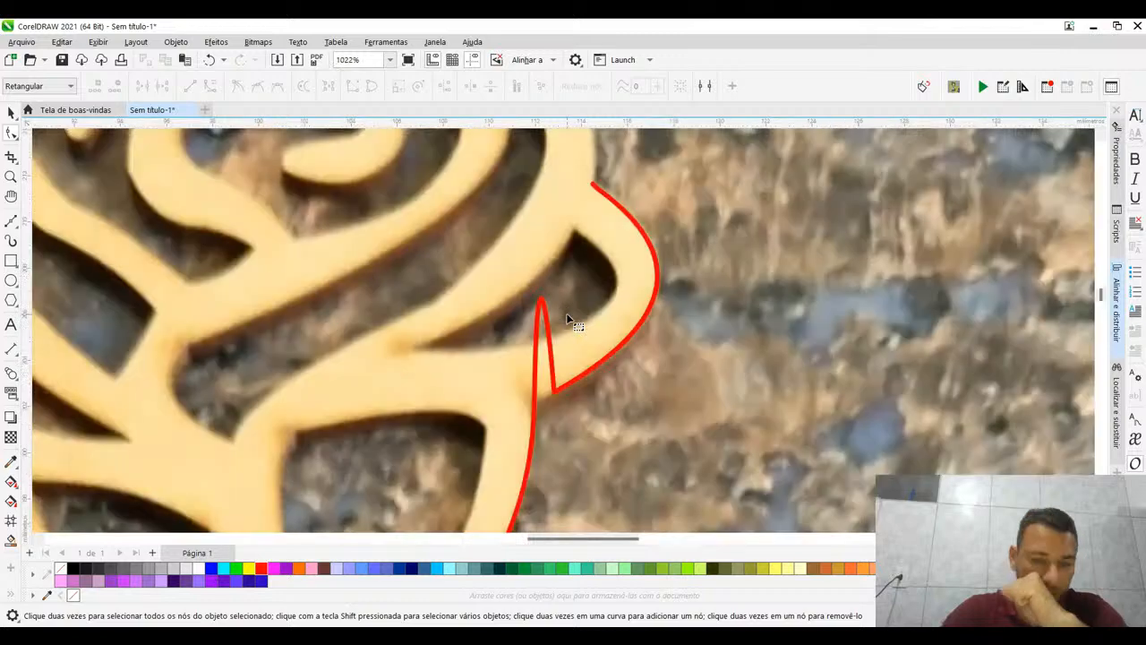
# - Delete the extra node beside the right side petal's upper junction with the rose
pyautogui.click(566, 384)
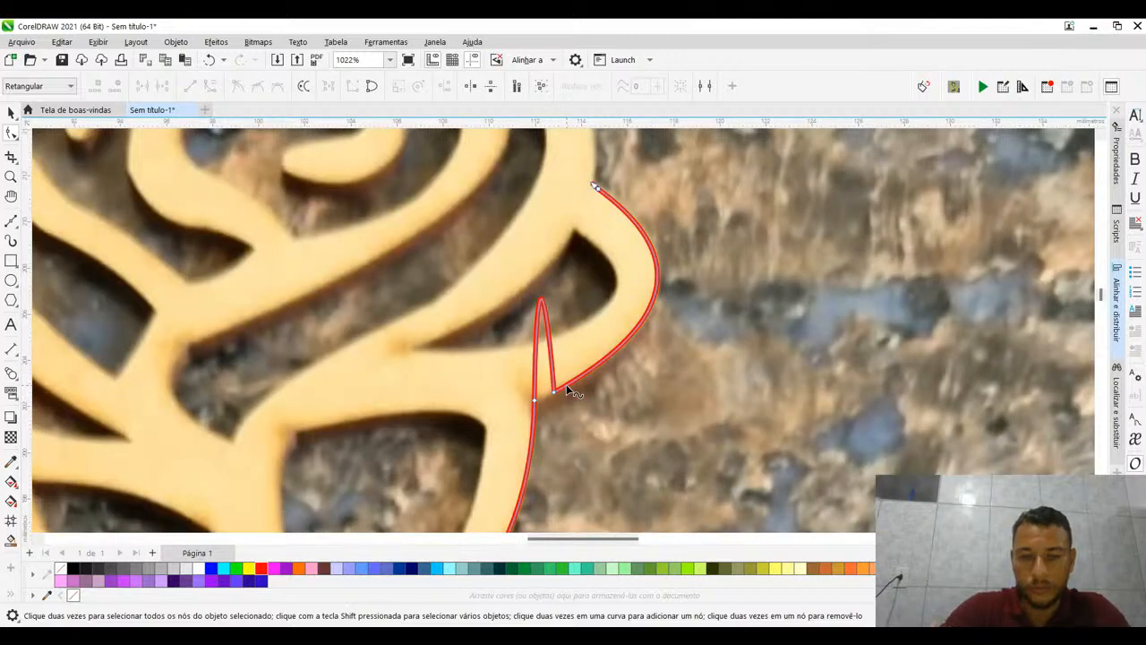
pyautogui.click(553, 395)
pyautogui.scroll(-4, 550, 302)
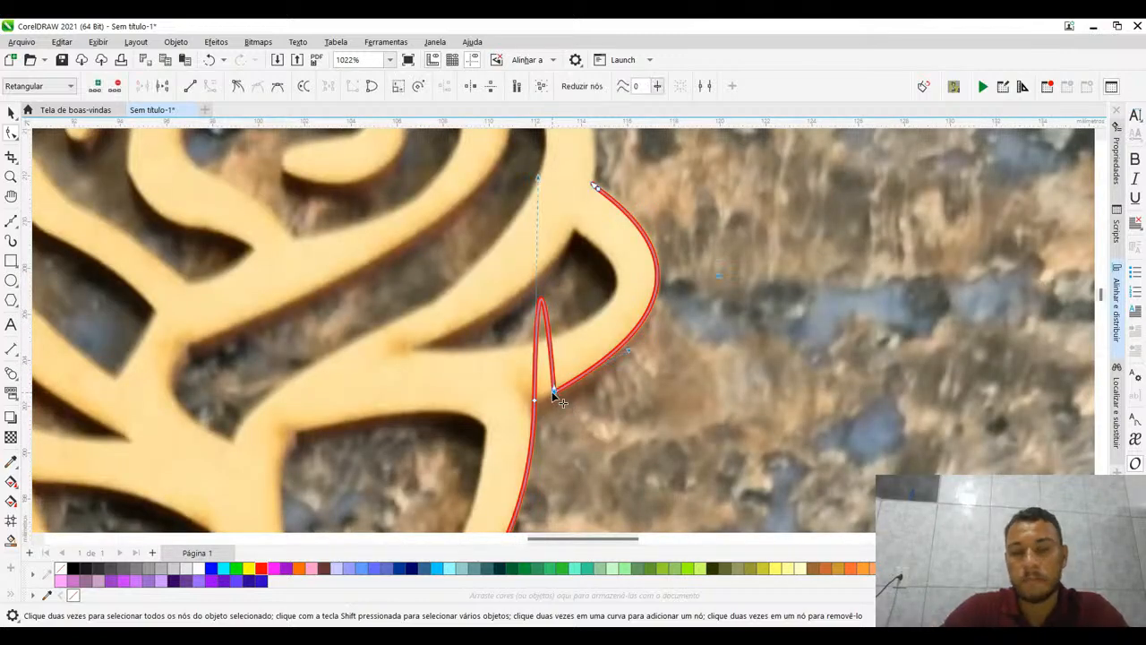
pyautogui.scroll(5, 550, 202)
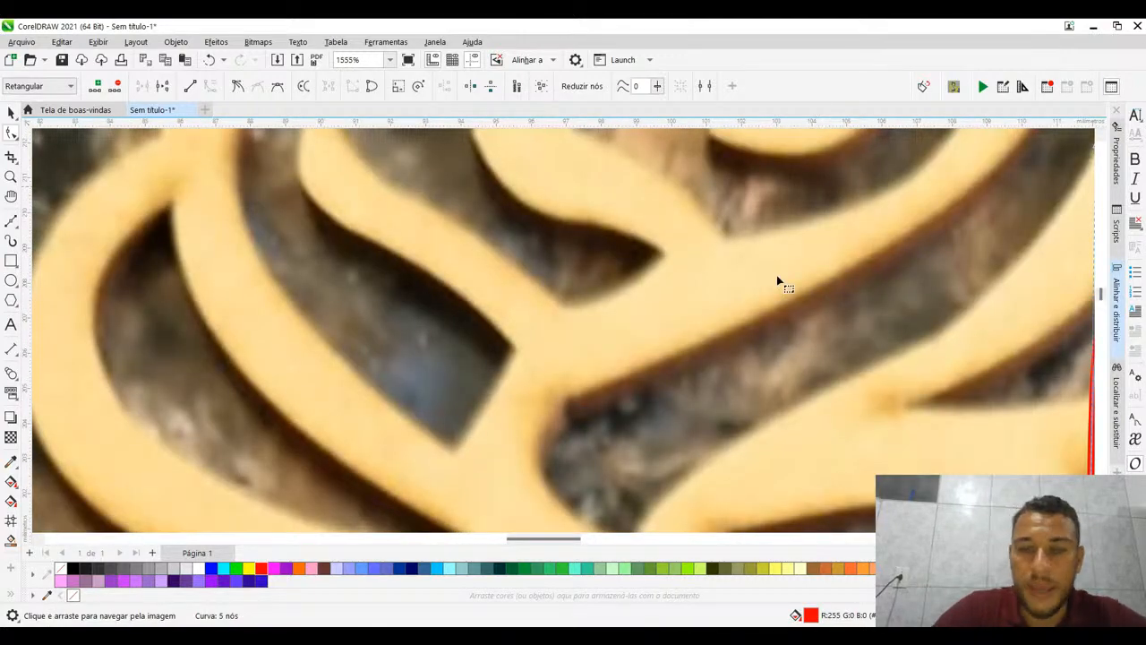
pyautogui.moveTo(779, 277); pyautogui.dragTo(67, 354)
pyautogui.moveTo(488, 229); pyautogui.dragTo(468, 249)
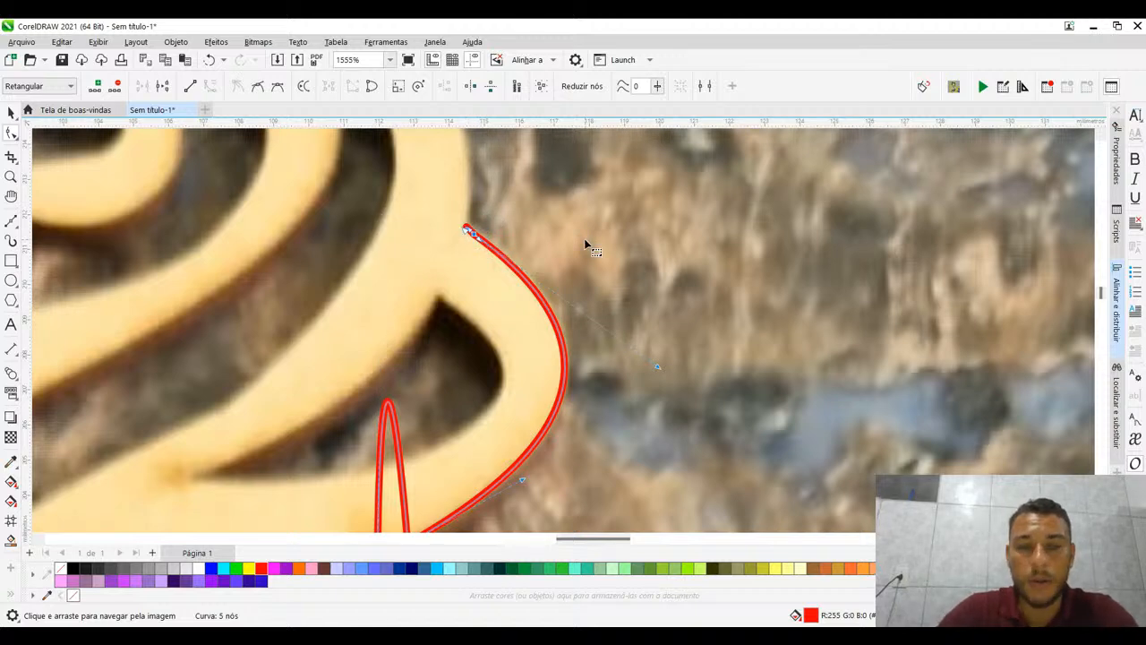
pyautogui.press('Delete')
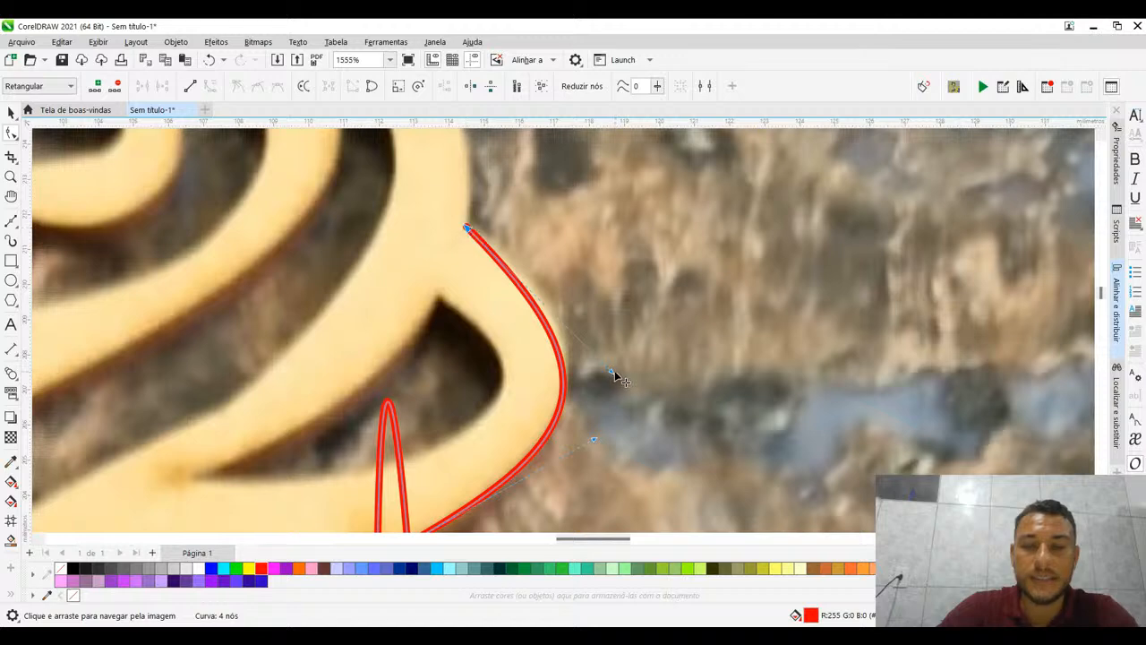
# - Fine-tune the petal curve's upper handle to fit the outer edge of the right side petal
pyautogui.moveTo(611, 371); pyautogui.dragTo(621, 370)
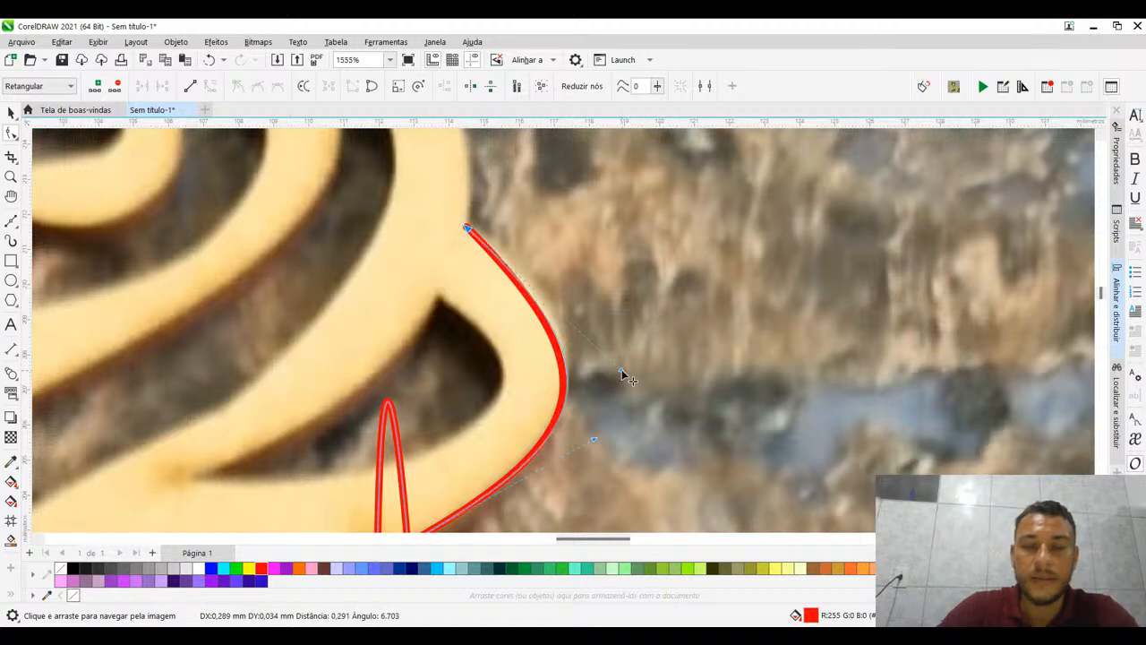
pyautogui.scroll(-2, 474, 204)
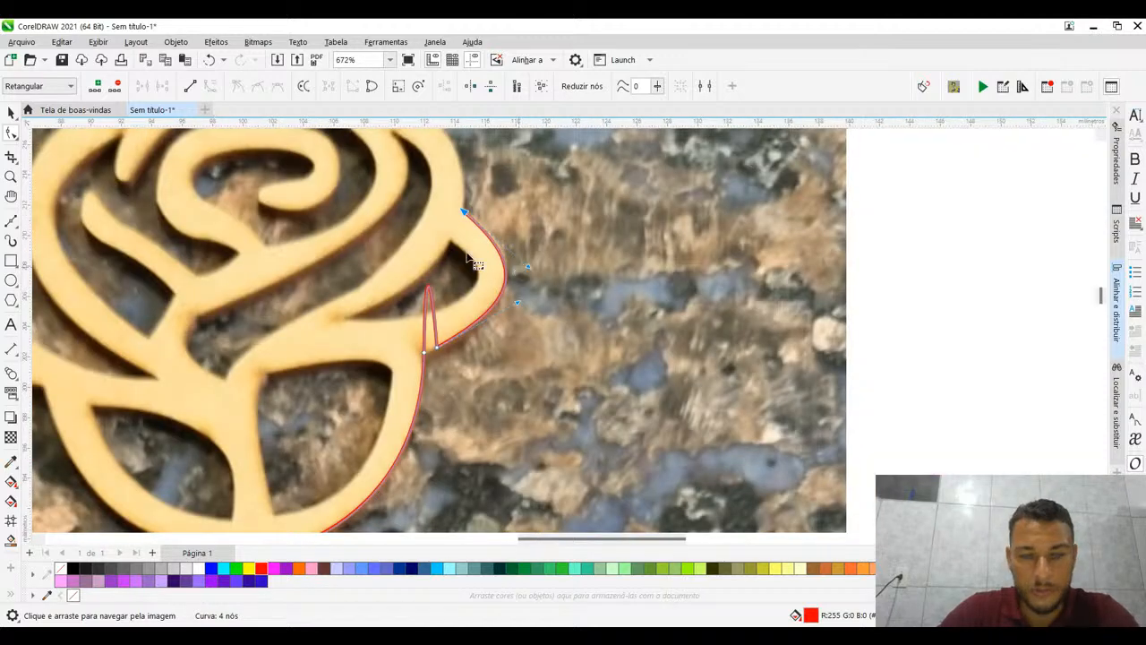
pyautogui.scroll(1, 447, 192)
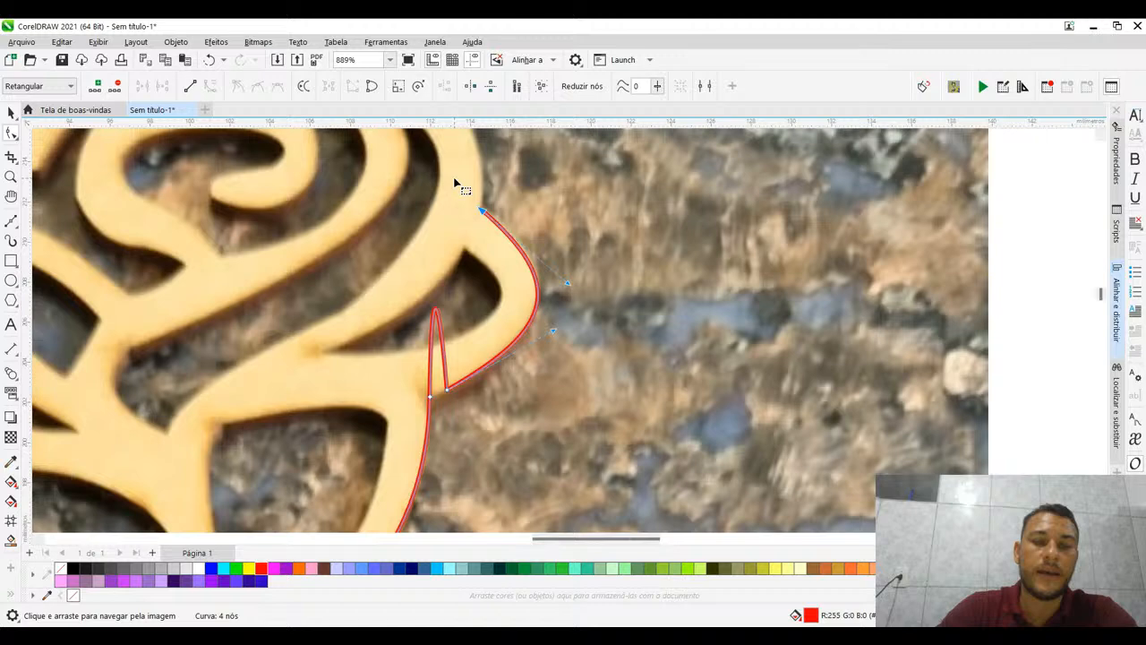
# - Undo the right side petal trace and delete the remaining curve on the rose's lower right edge
pyautogui.moveTo(455, 179); pyautogui.dragTo(591, 414)
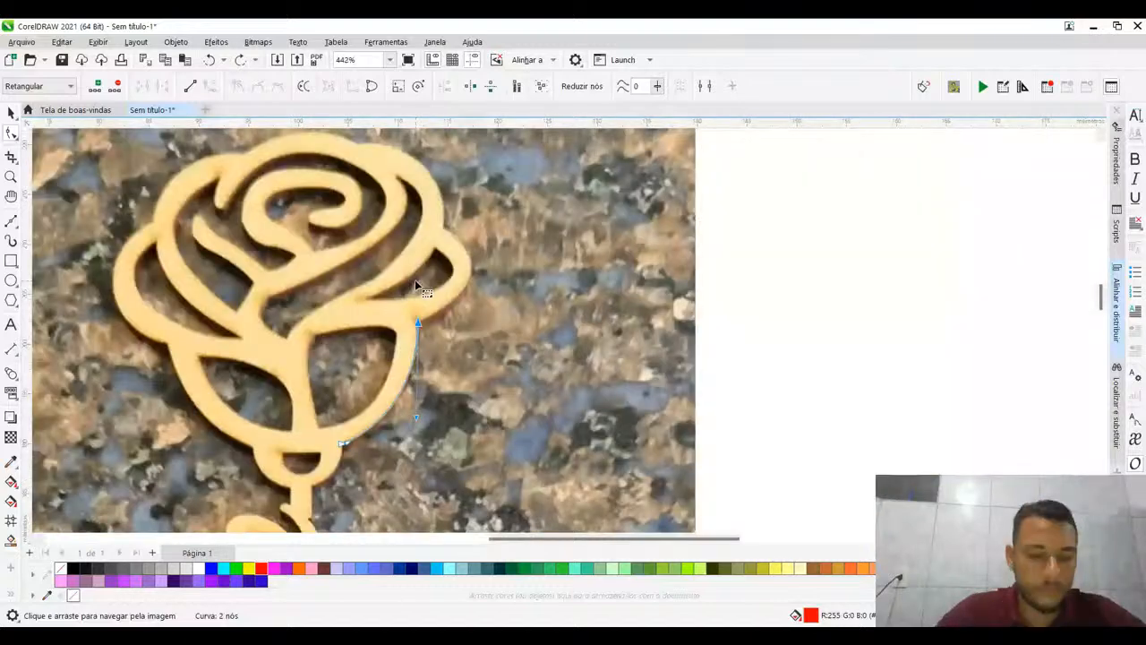
pyautogui.click(418, 321)
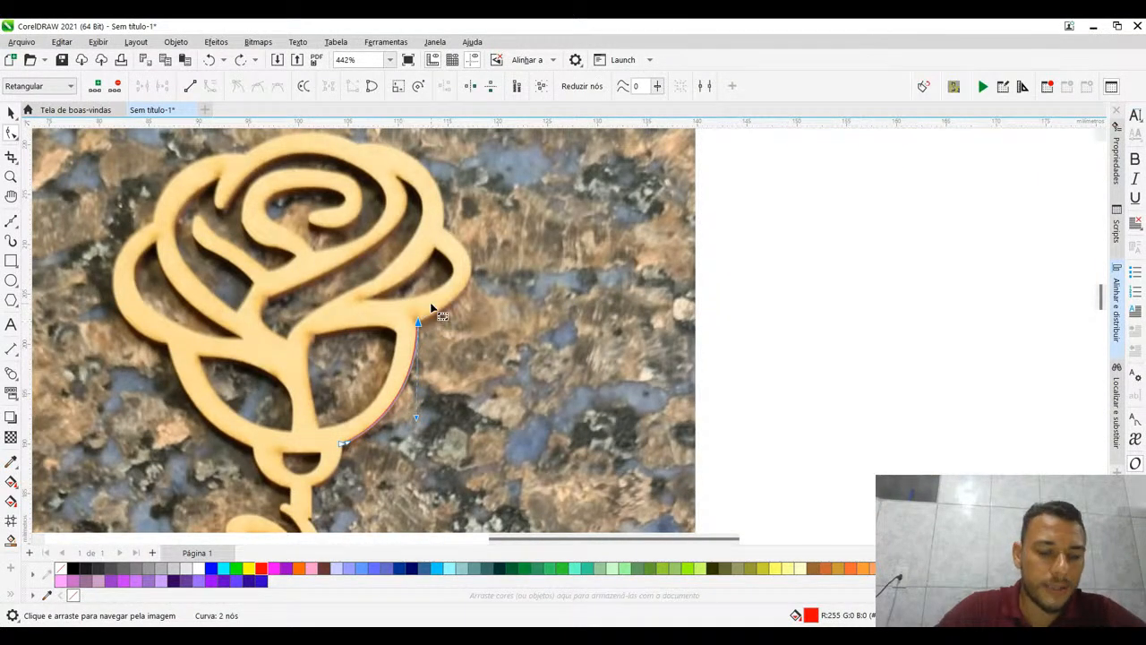
pyautogui.press('Delete')
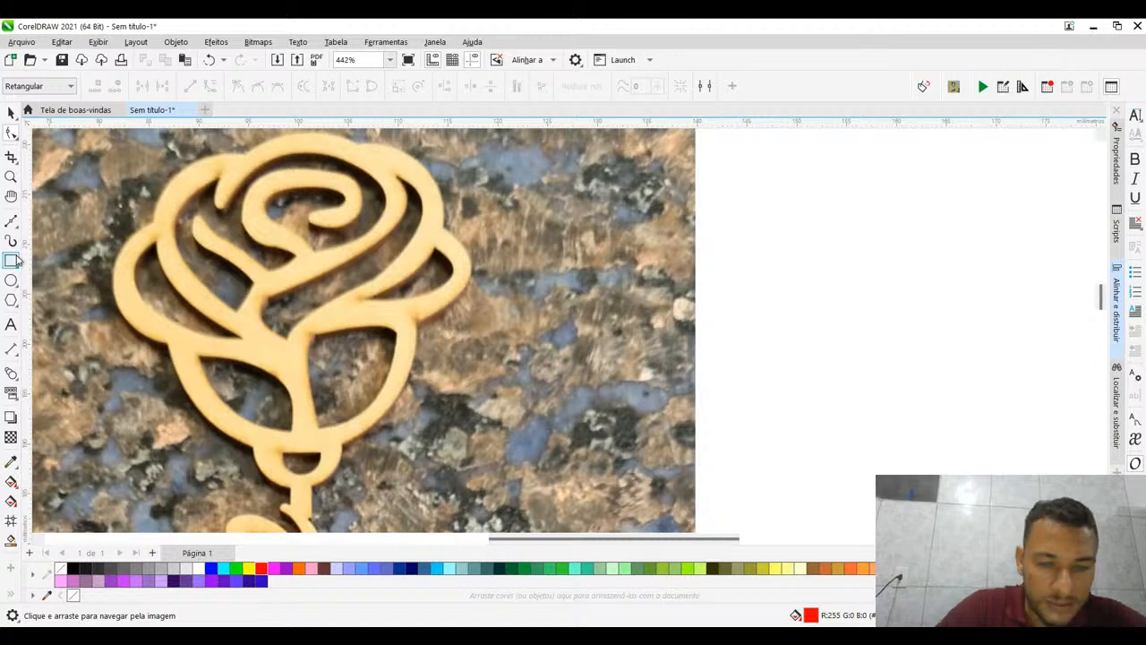
# - Retrace the rose's lower right outer edge with a Bézier curve about 15.3 mm long, from the small ring to the side petal junction
pyautogui.click(10, 220)
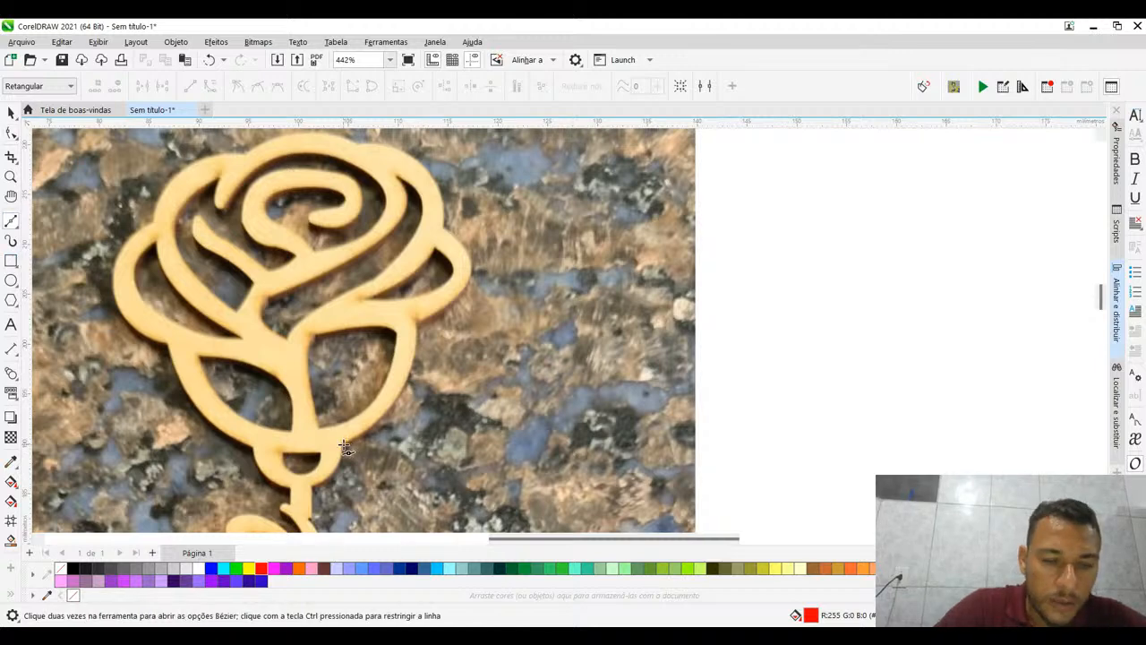
pyautogui.click(342, 445)
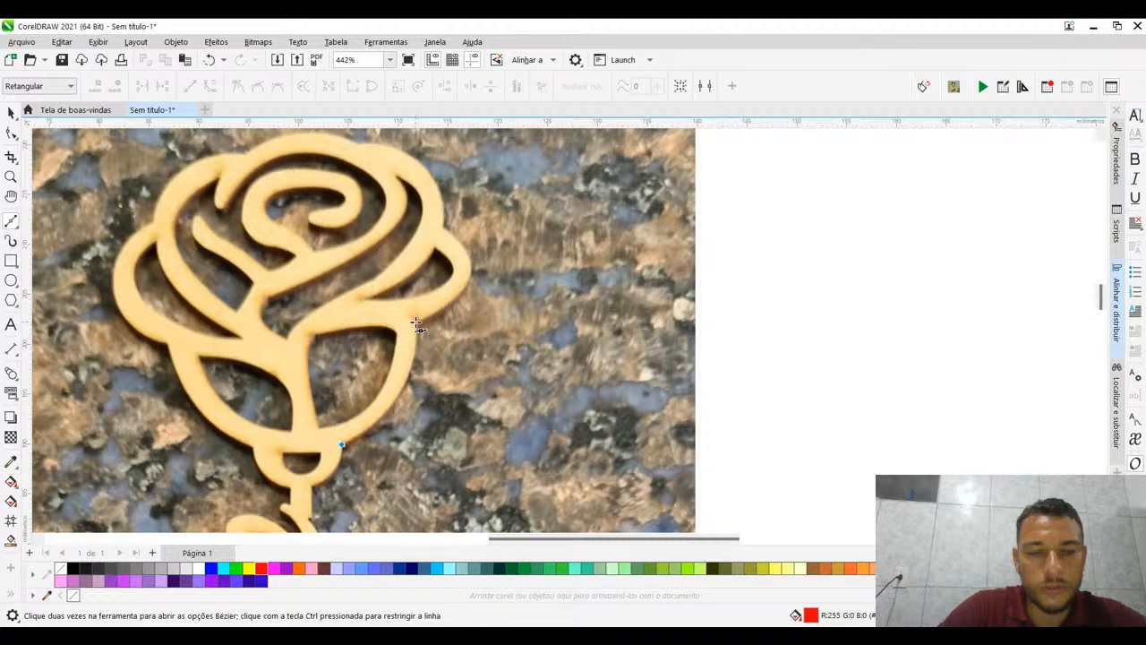
pyautogui.moveTo(415, 323); pyautogui.dragTo(407, 237)
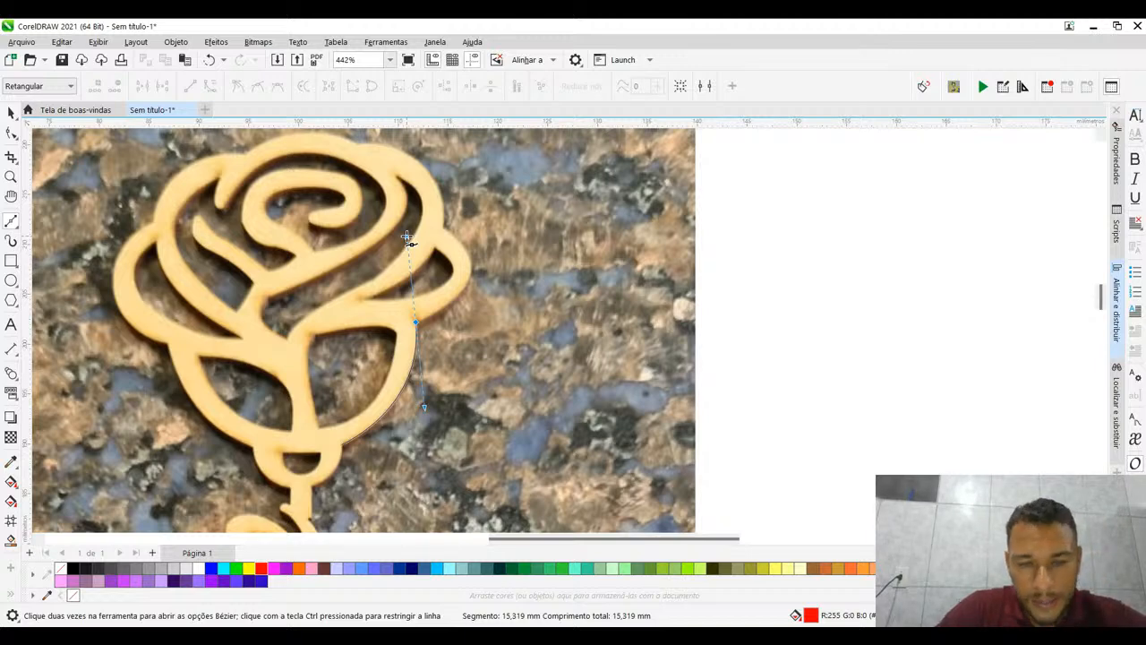
pyautogui.moveTo(407, 239); pyautogui.dragTo(407, 239)
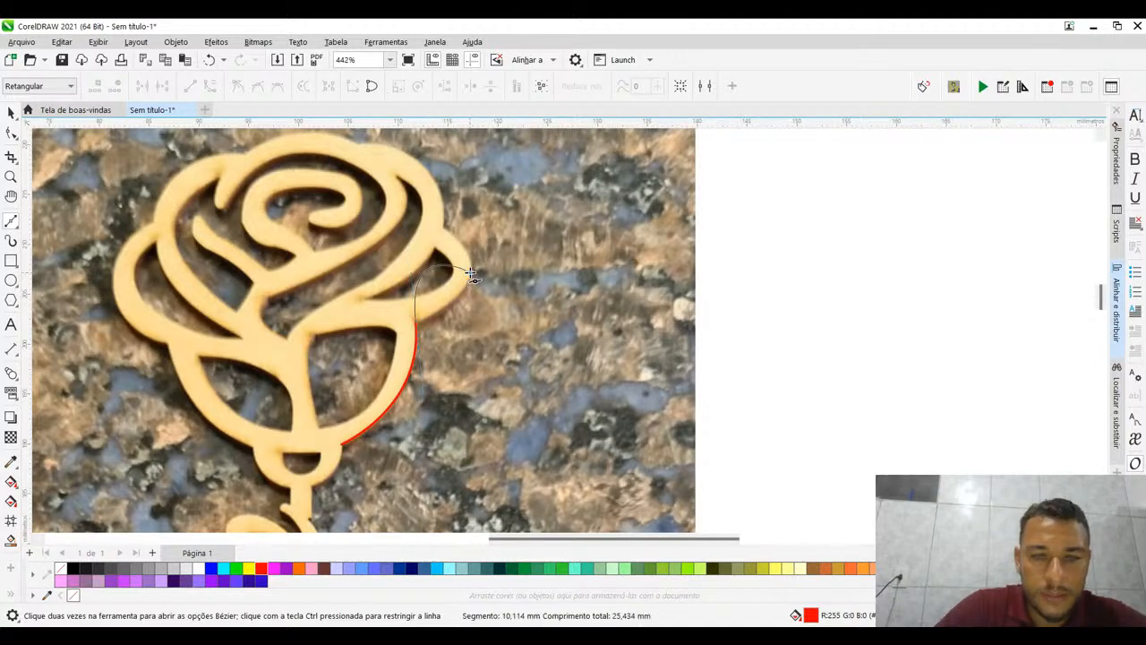
pyautogui.scroll(1, 470, 273)
pyautogui.moveTo(470, 273); pyautogui.dragTo(494, 239)
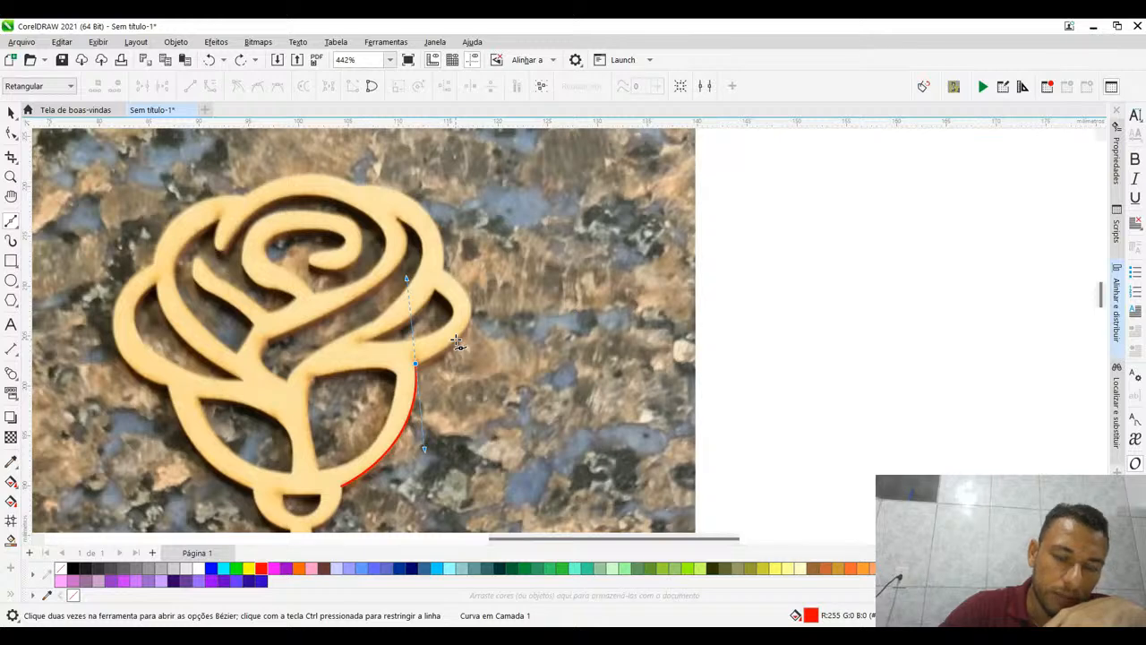
pyautogui.hotkey('ctrl', 'z')
# - Extend the Bézier curve to the right side petal's lower edge and pull the new segment's handles onto that edge with the Shape tool
pyautogui.moveTo(456, 342); pyautogui.dragTo(500, 284)
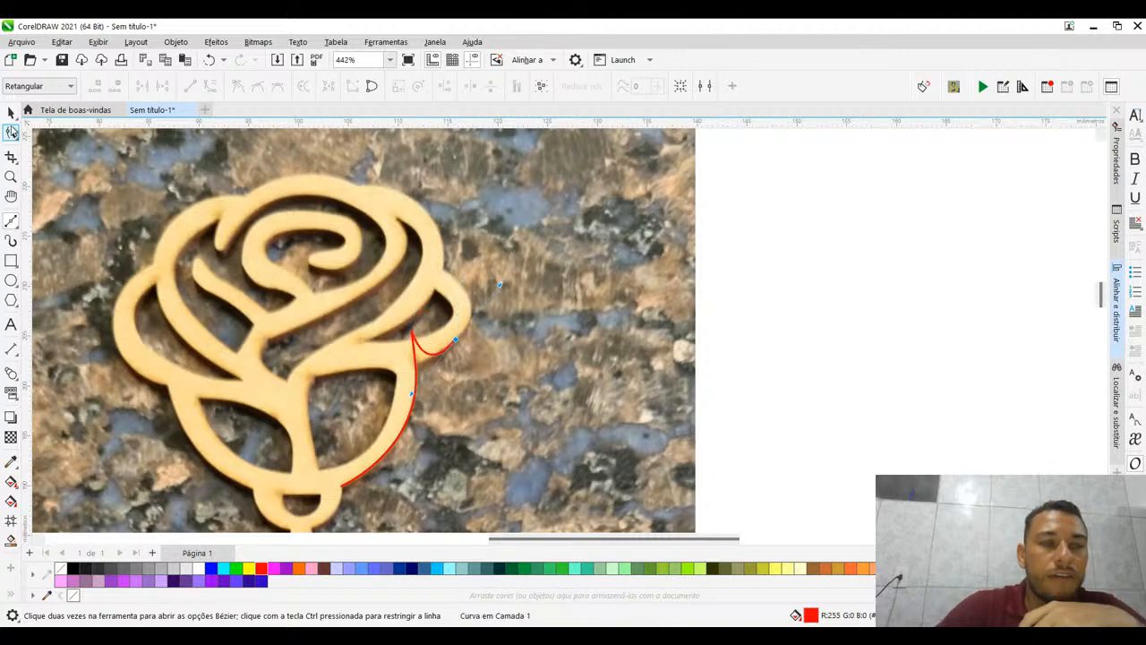
pyautogui.click(11, 131)
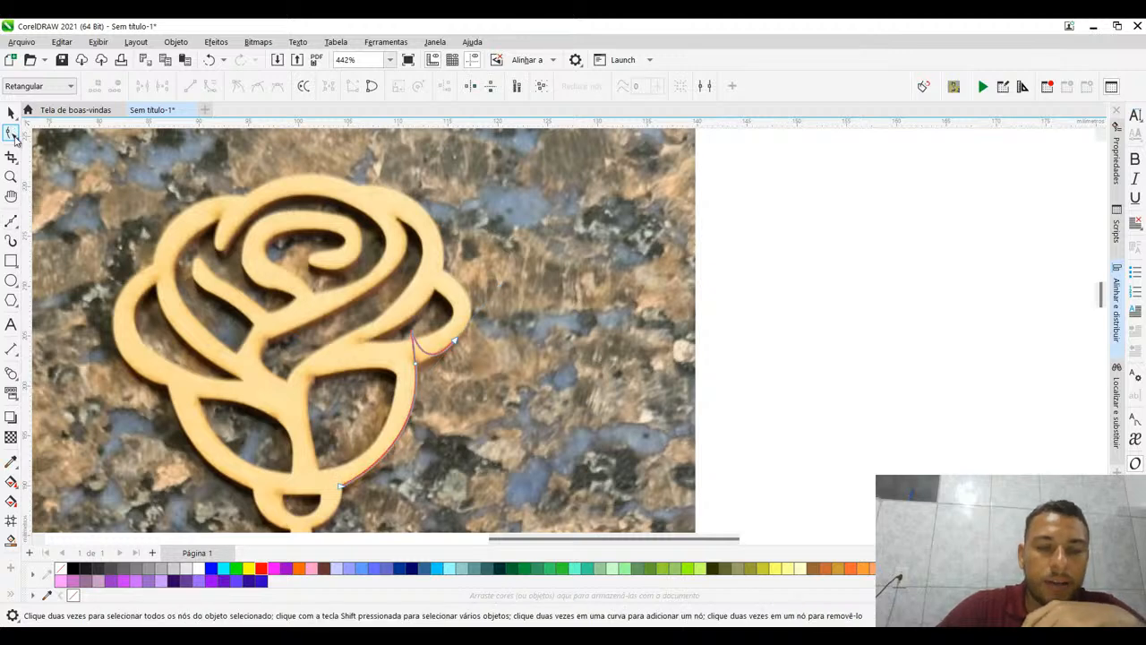
pyautogui.click(419, 337)
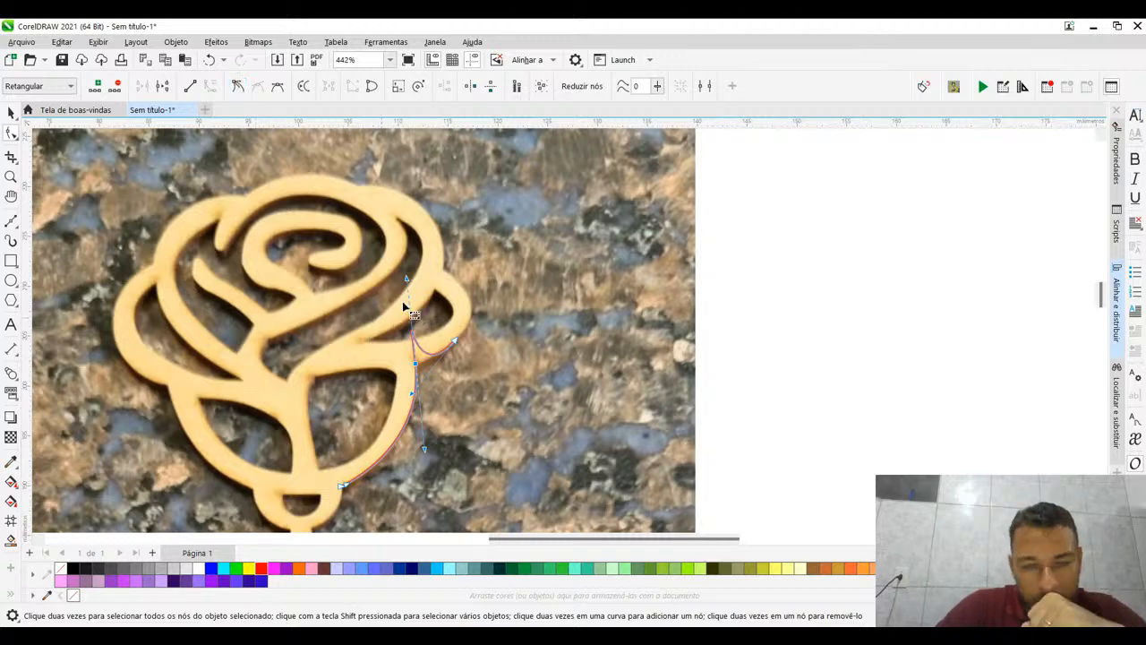
pyautogui.moveTo(408, 281); pyautogui.dragTo(427, 356)
pyautogui.moveTo(412, 395); pyautogui.dragTo(432, 363)
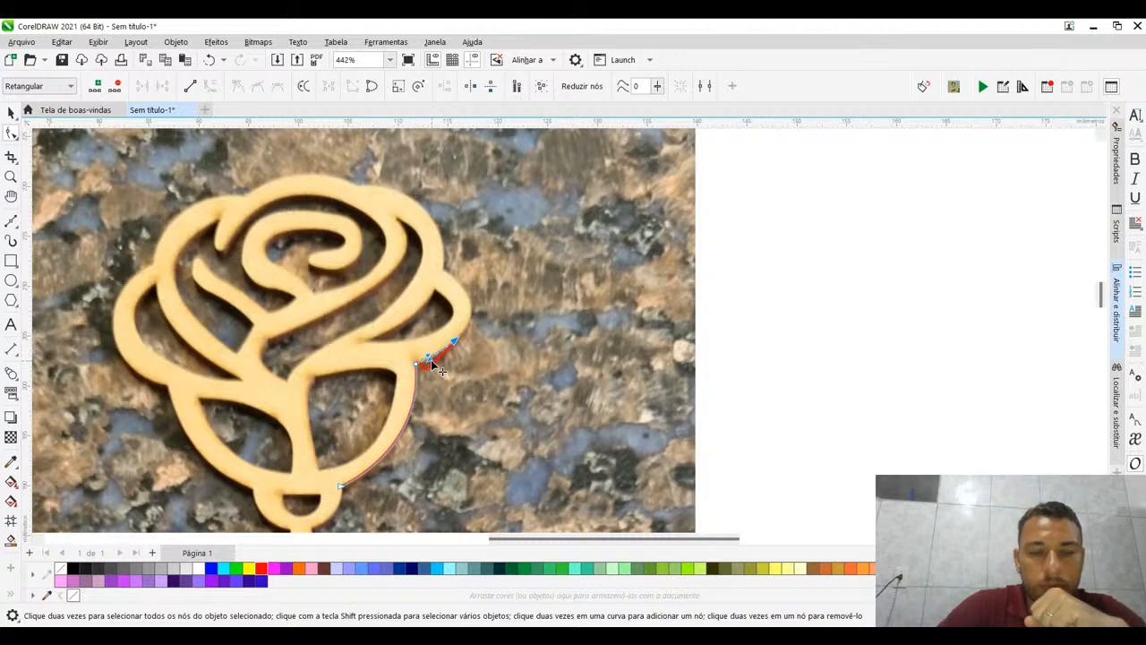
# - Fine-tune the handles and bend of the new segment so it follows the right side petal's lower edge
pyautogui.scroll(2, 433, 361)
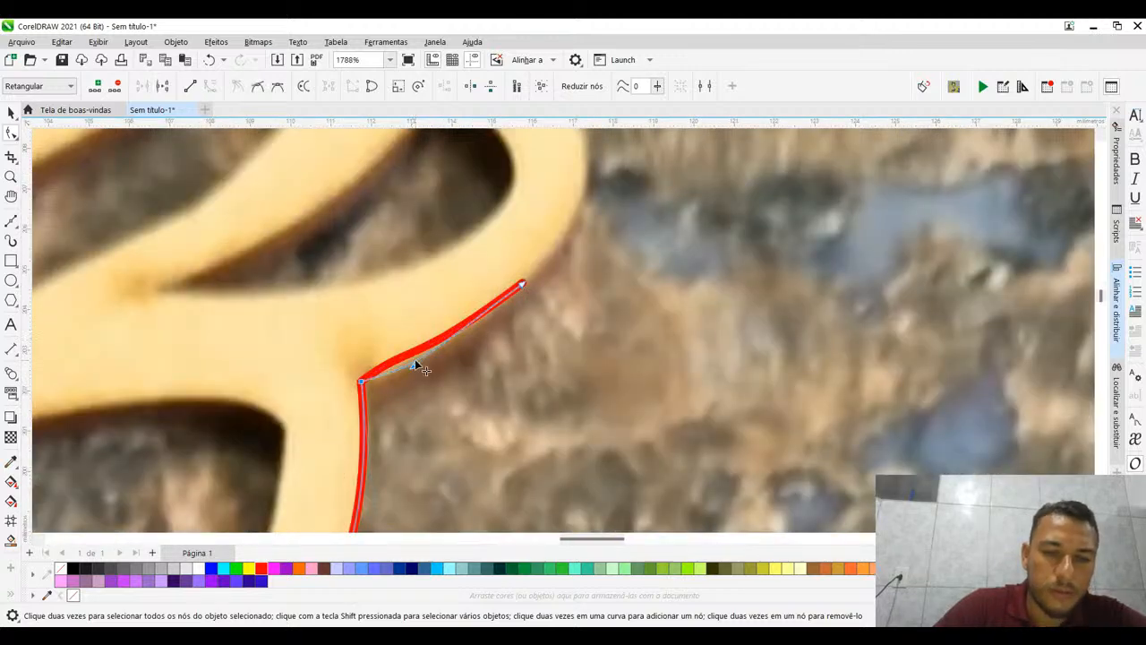
pyautogui.moveTo(415, 360); pyautogui.dragTo(418, 365)
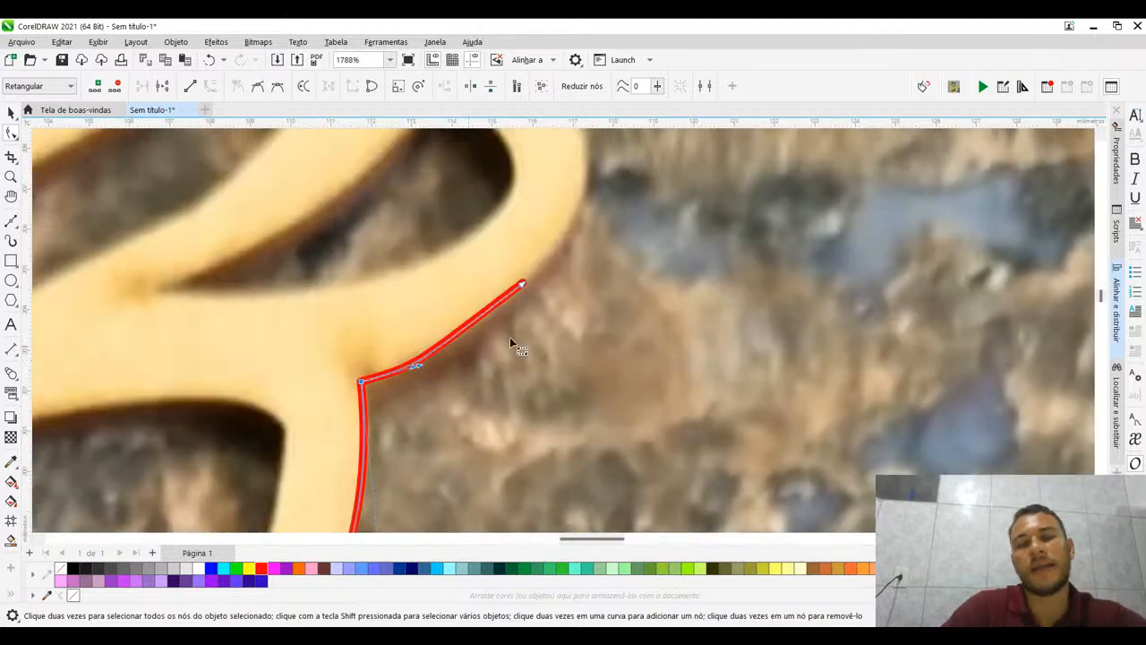
pyautogui.click(521, 283)
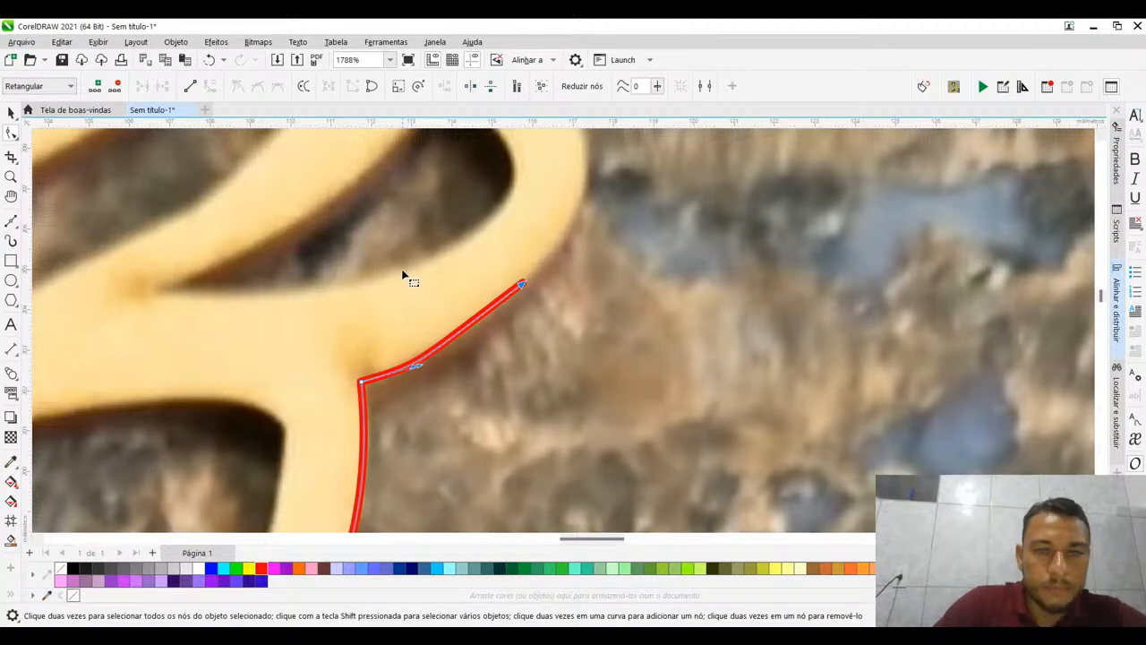
pyautogui.scroll(-3, 403, 275)
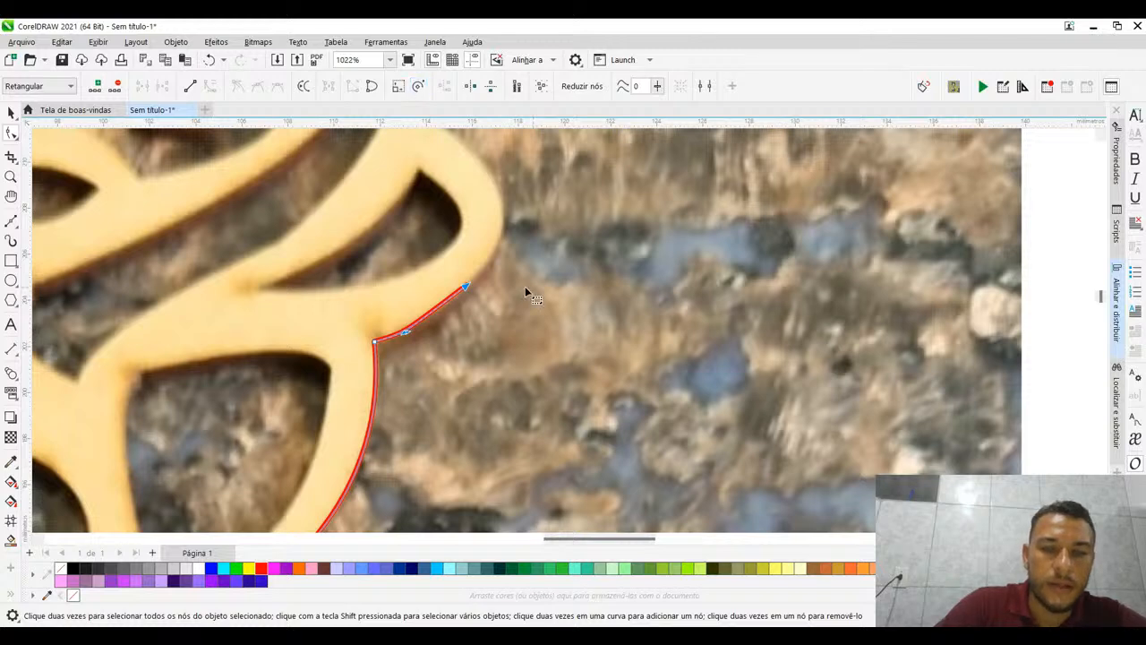
pyautogui.moveTo(430, 315); pyautogui.dragTo(433, 323)
pyautogui.scroll(-3, 469, 305)
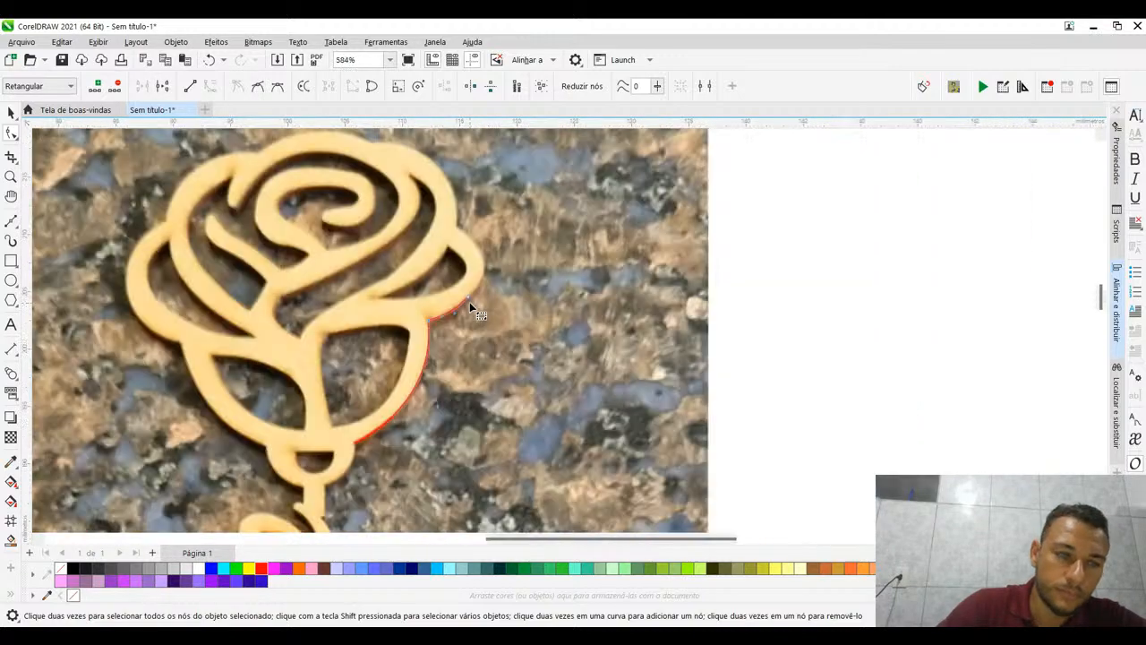
# - Extend the Bézier curve around the right side petal's tip to its upper junction with a curved segment about 8.5 mm long
pyautogui.click(13, 222)
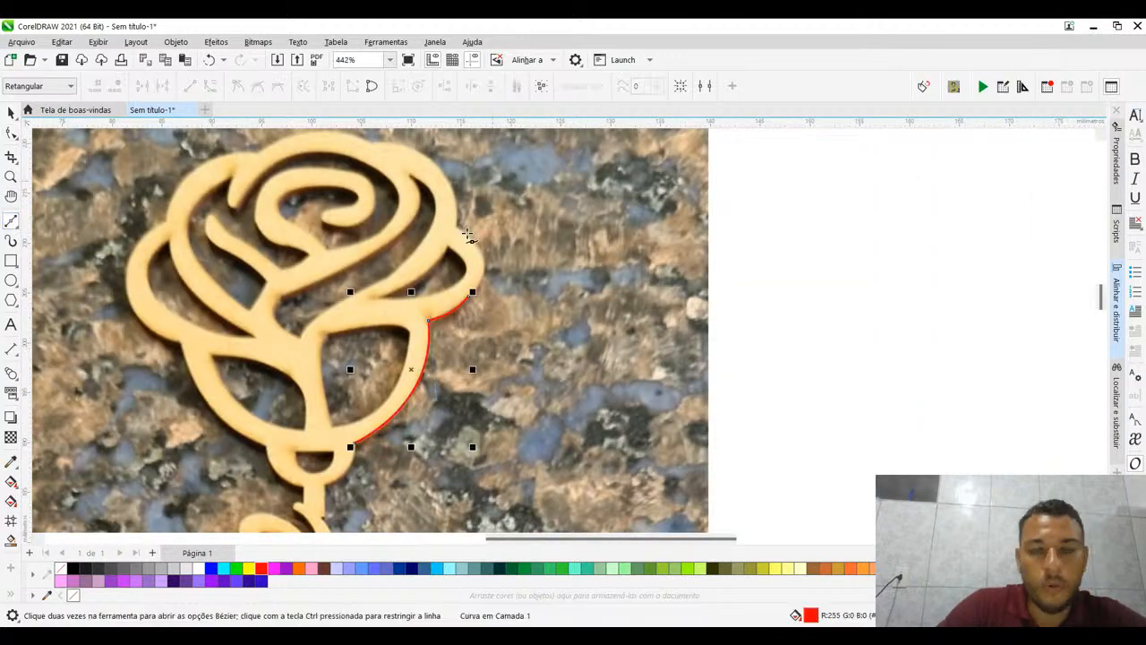
pyautogui.scroll(2, 463, 269)
pyautogui.scroll(-1, 463, 270)
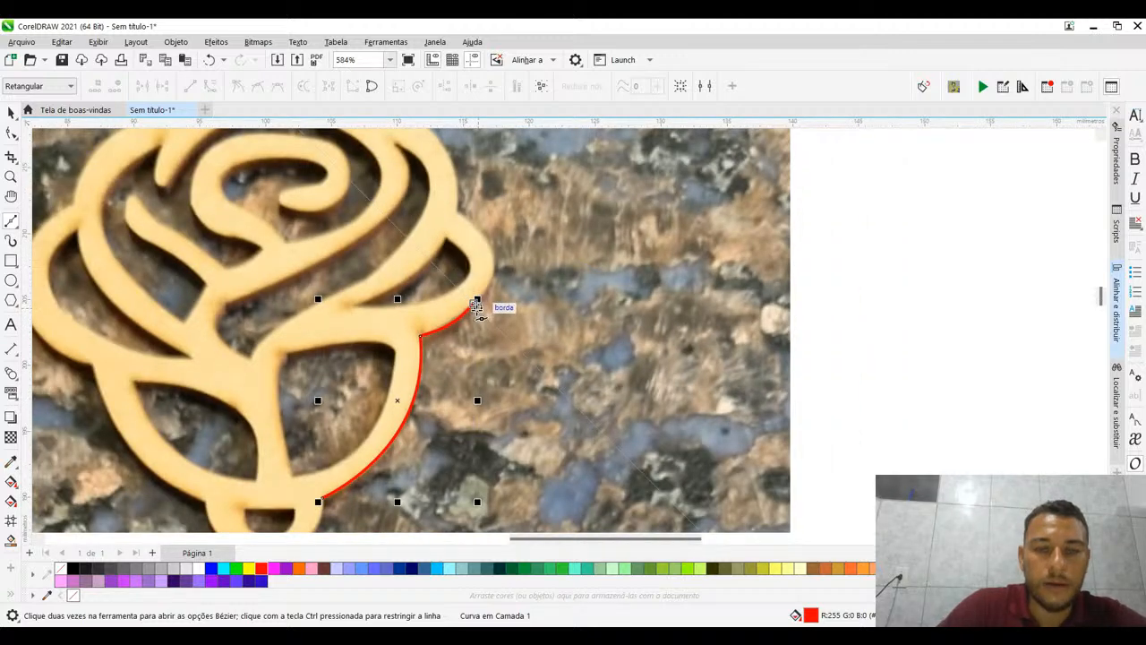
pyautogui.click(475, 304)
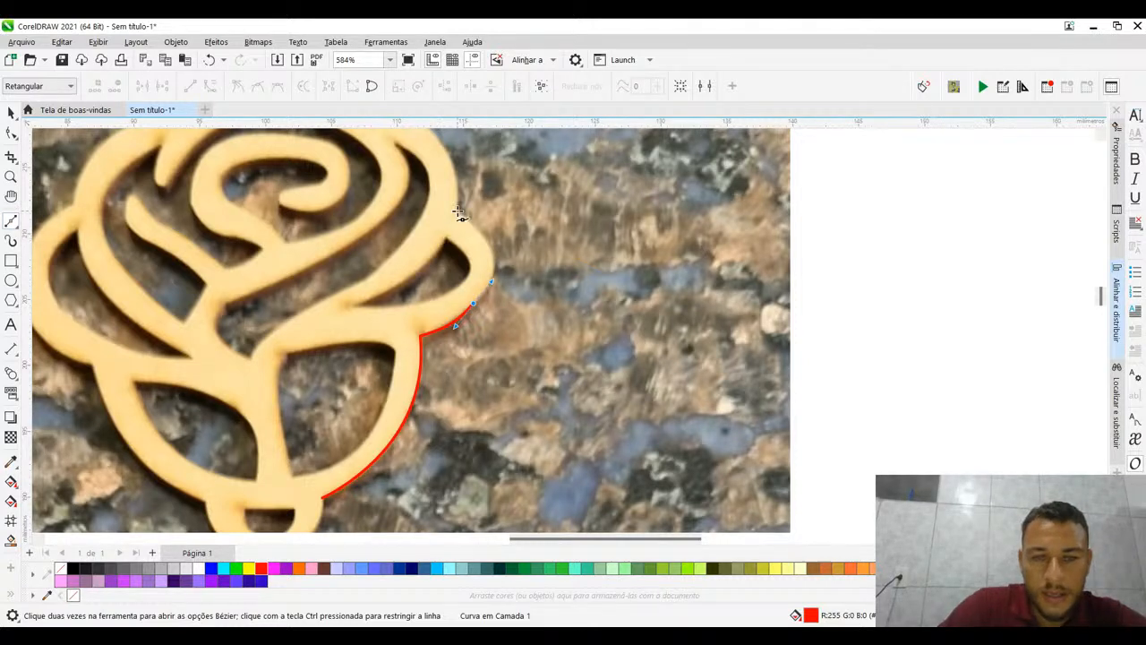
pyautogui.moveTo(458, 213); pyautogui.dragTo(412, 184)
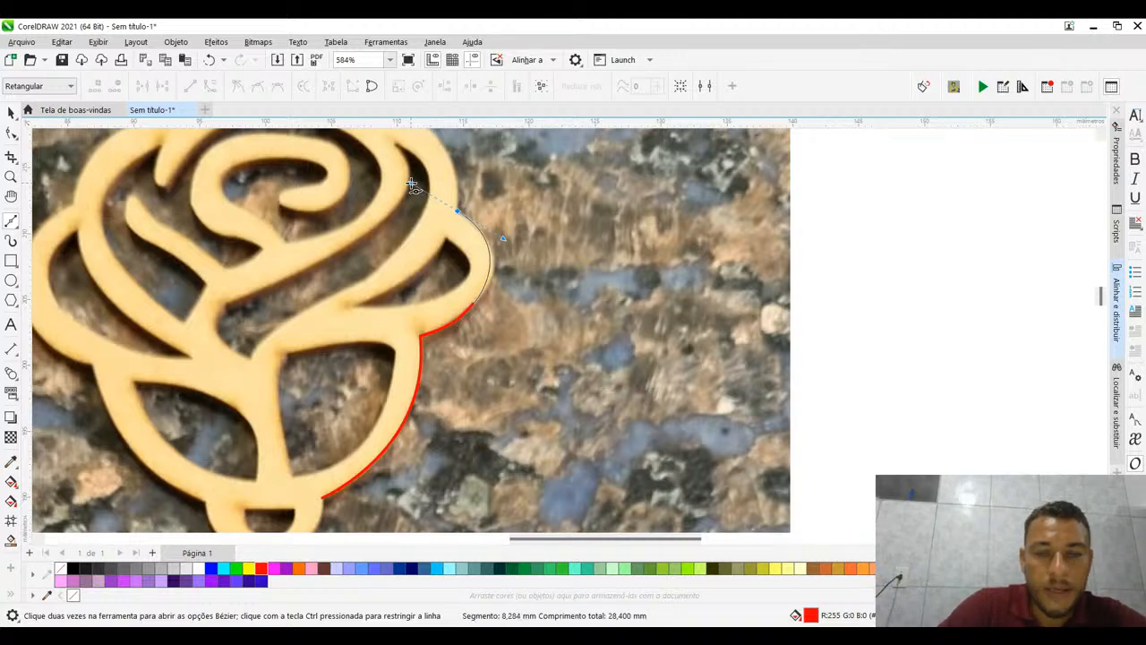
pyautogui.moveTo(412, 184); pyautogui.dragTo(399, 168)
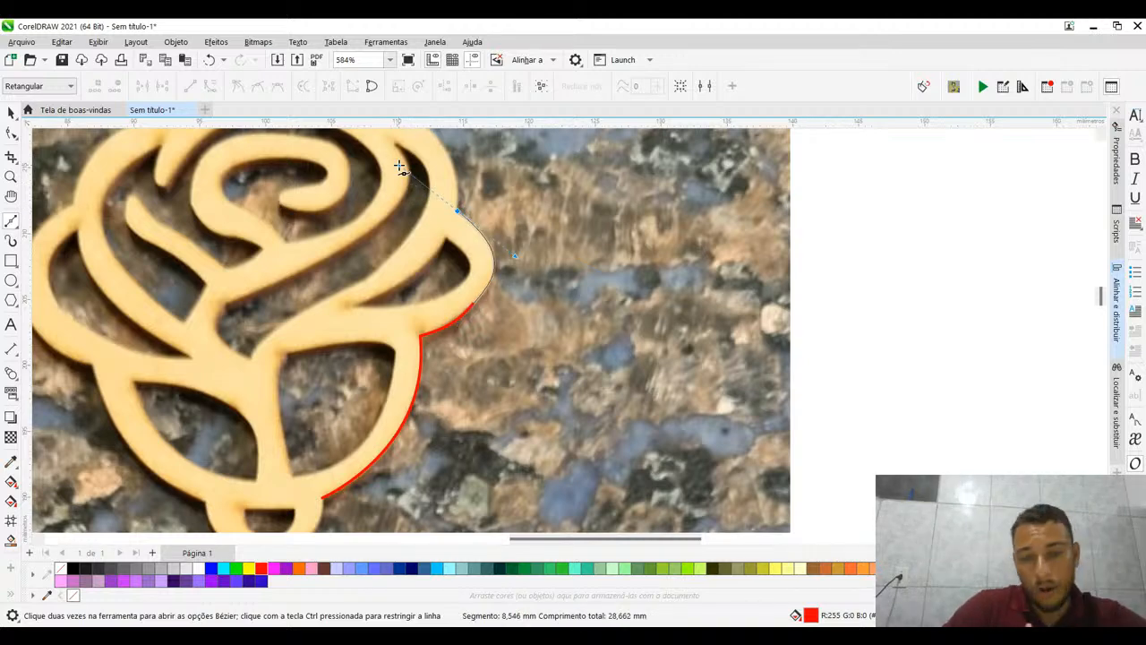
pyautogui.moveTo(399, 168); pyautogui.dragTo(402, 167)
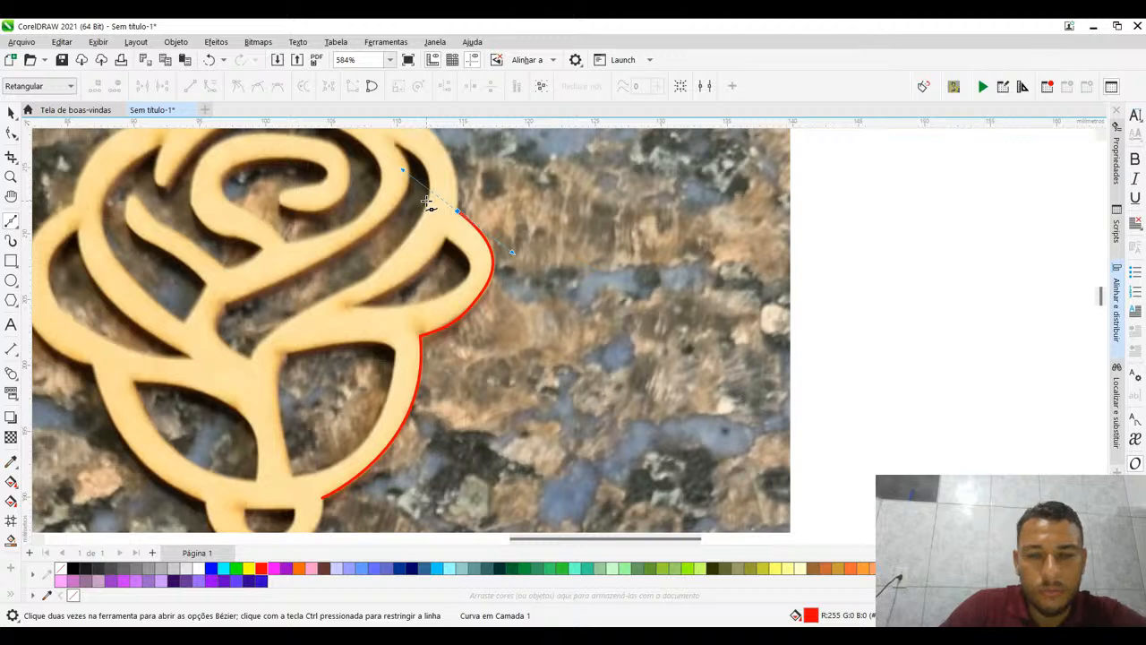
# - Continue the Bézier outline with rough segments over the rose's top petal junctions and down its left side to the small ring
pyautogui.moveTo(449, 196); pyautogui.dragTo(528, 210)
pyautogui.moveTo(635, 271); pyautogui.dragTo(612, 383)
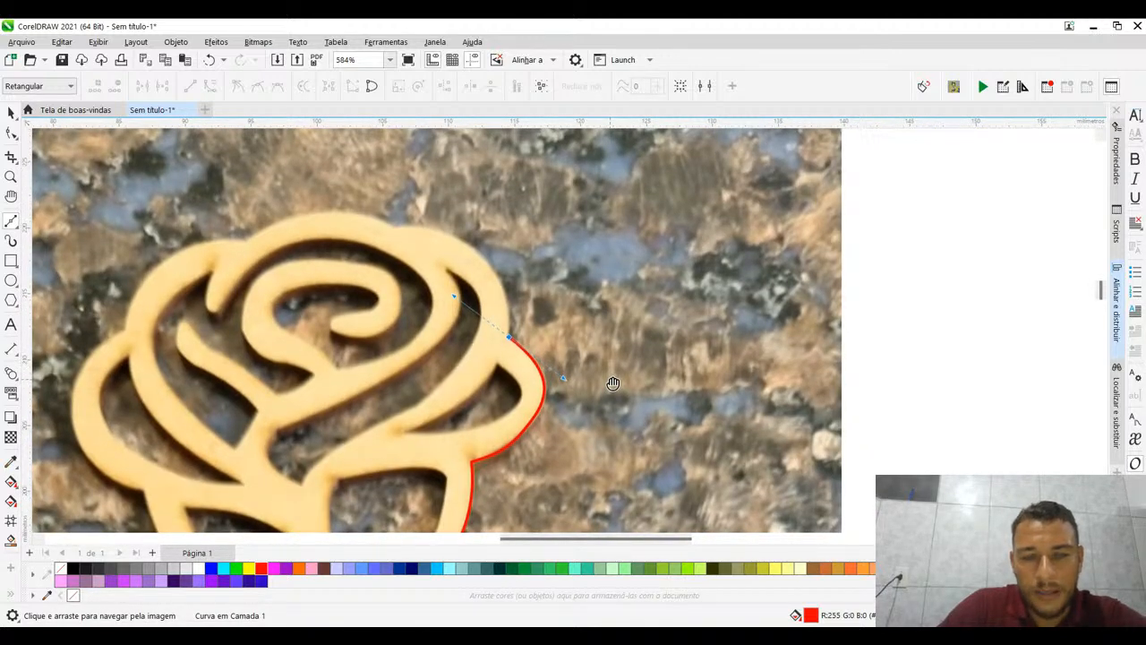
pyautogui.click(475, 254)
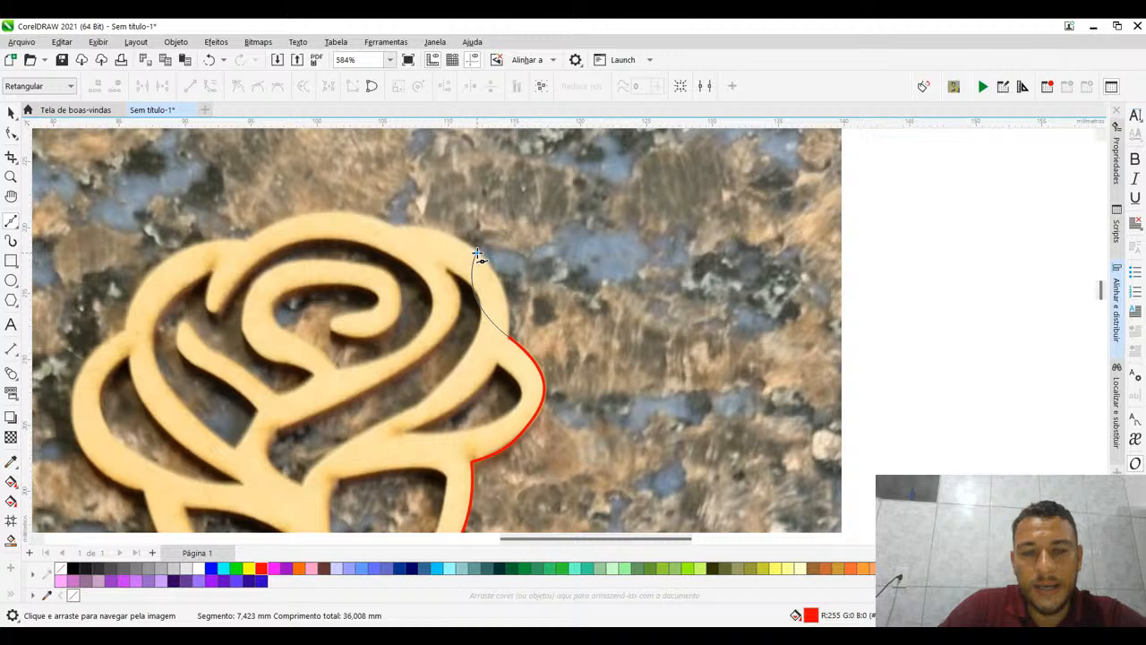
pyautogui.click(395, 228)
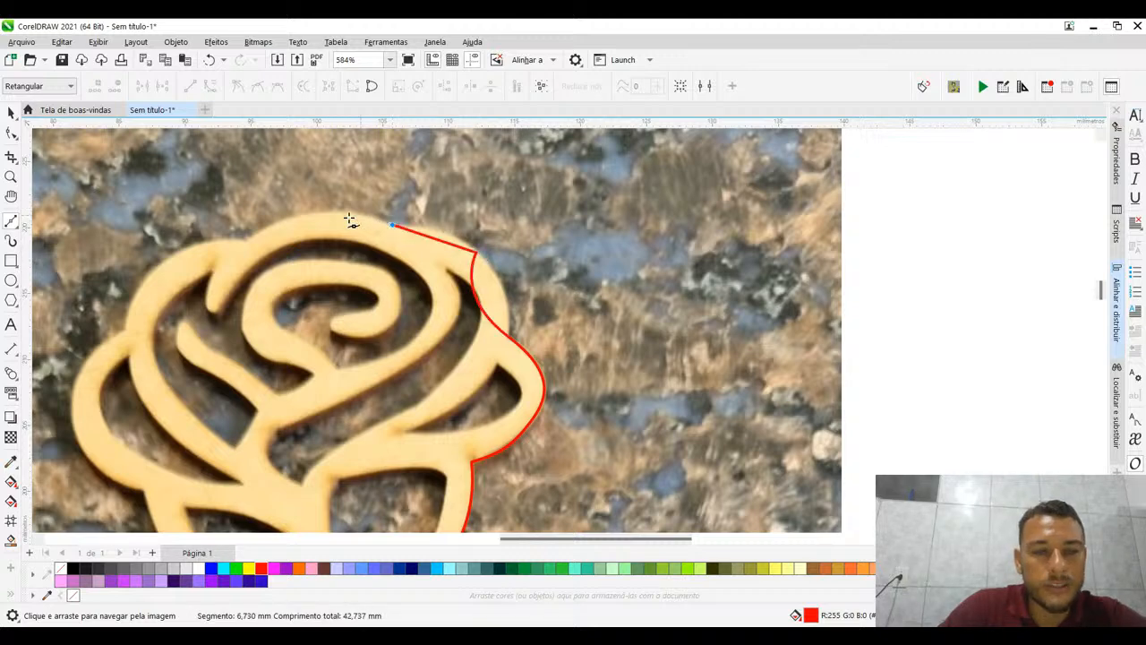
pyautogui.click(251, 235)
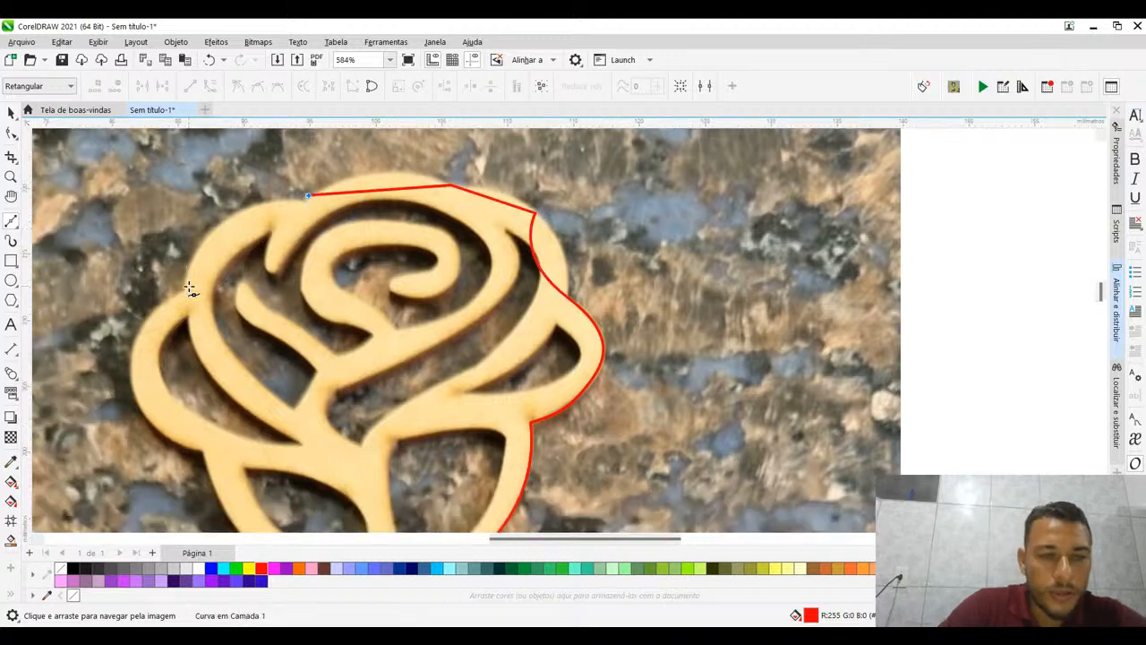
pyautogui.click(184, 286)
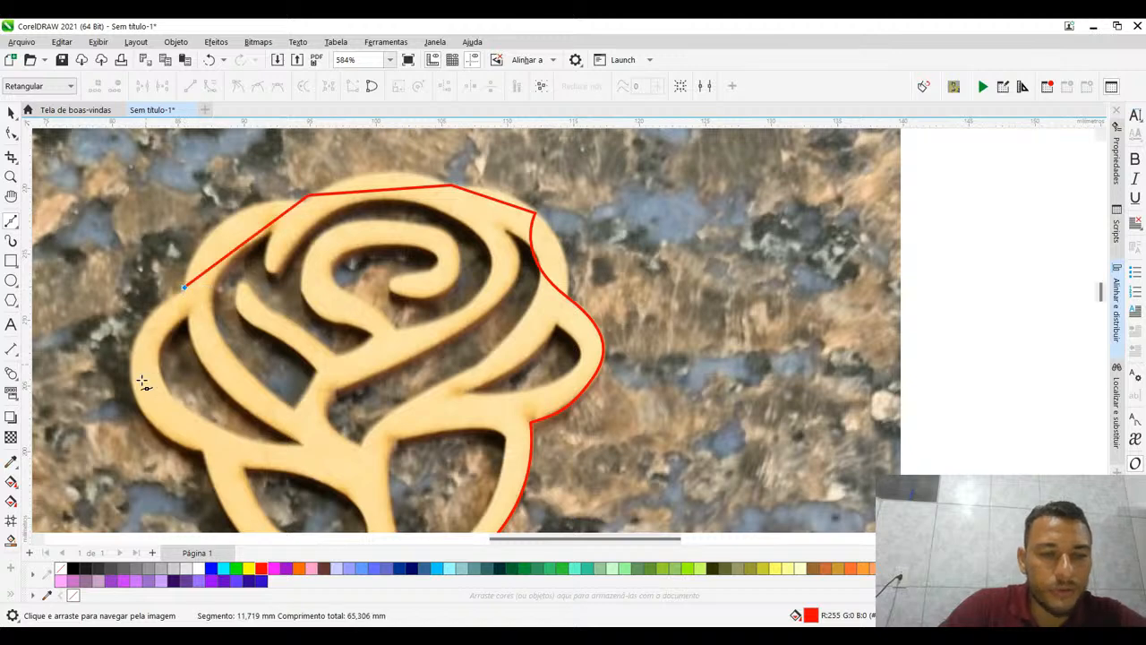
pyautogui.click(206, 454)
pyautogui.click(320, 459)
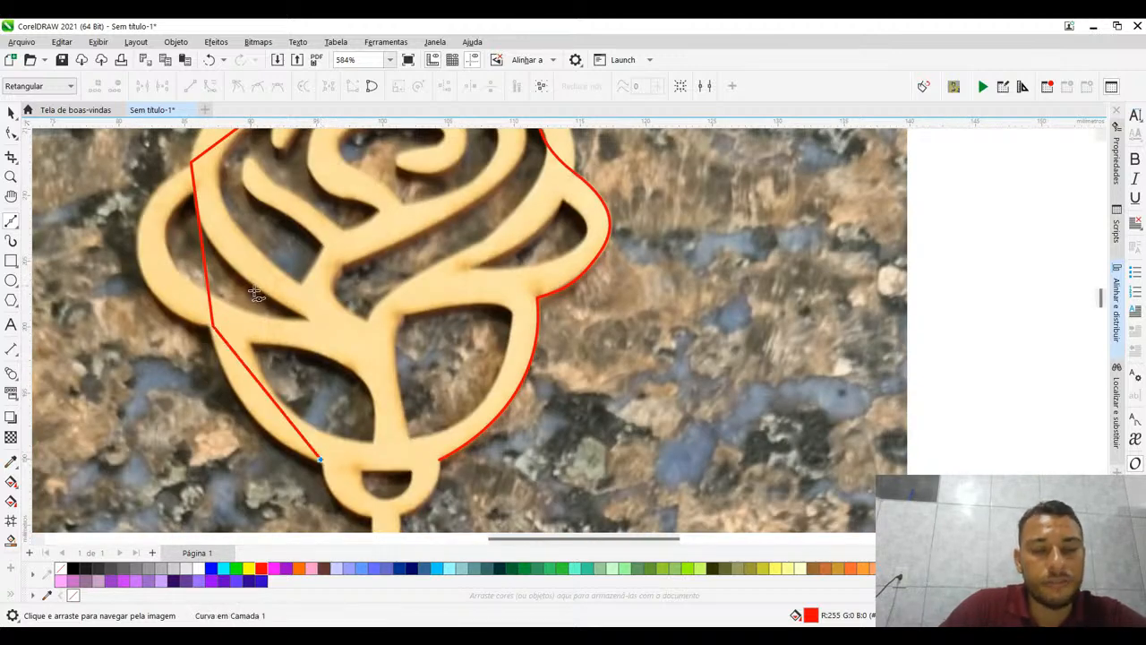
# - Run the Bézier outline around the bottom of the small ring and close it at its starting node, about 103.8 mm in total
pyautogui.scroll(-1, 279, 325)
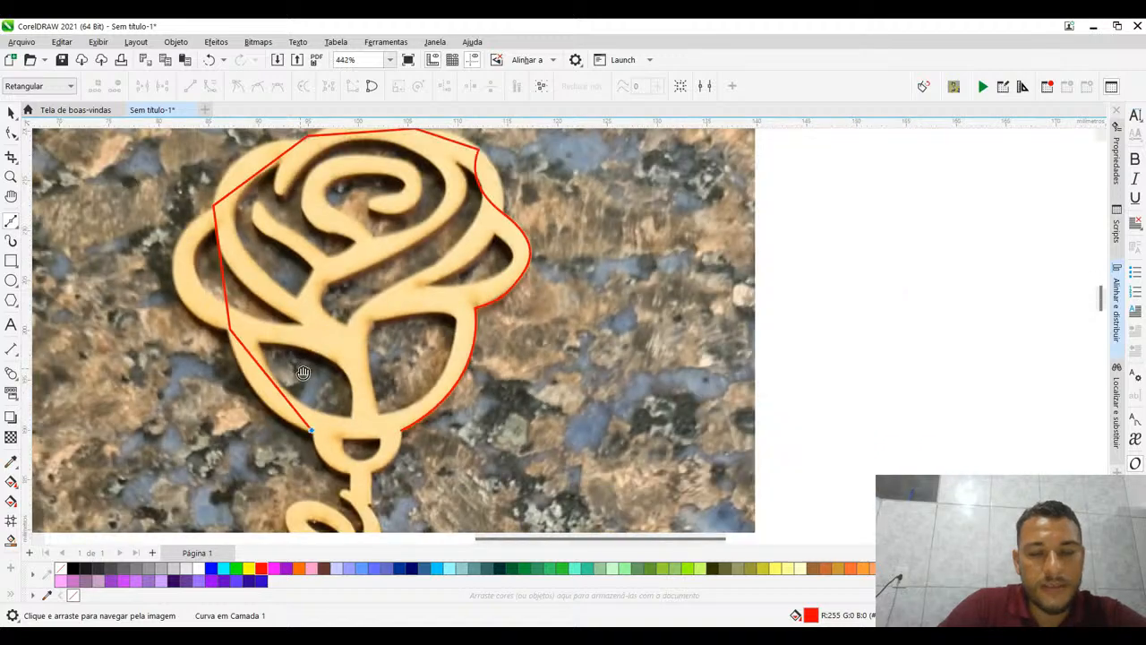
pyautogui.moveTo(302, 373); pyautogui.dragTo(317, 303)
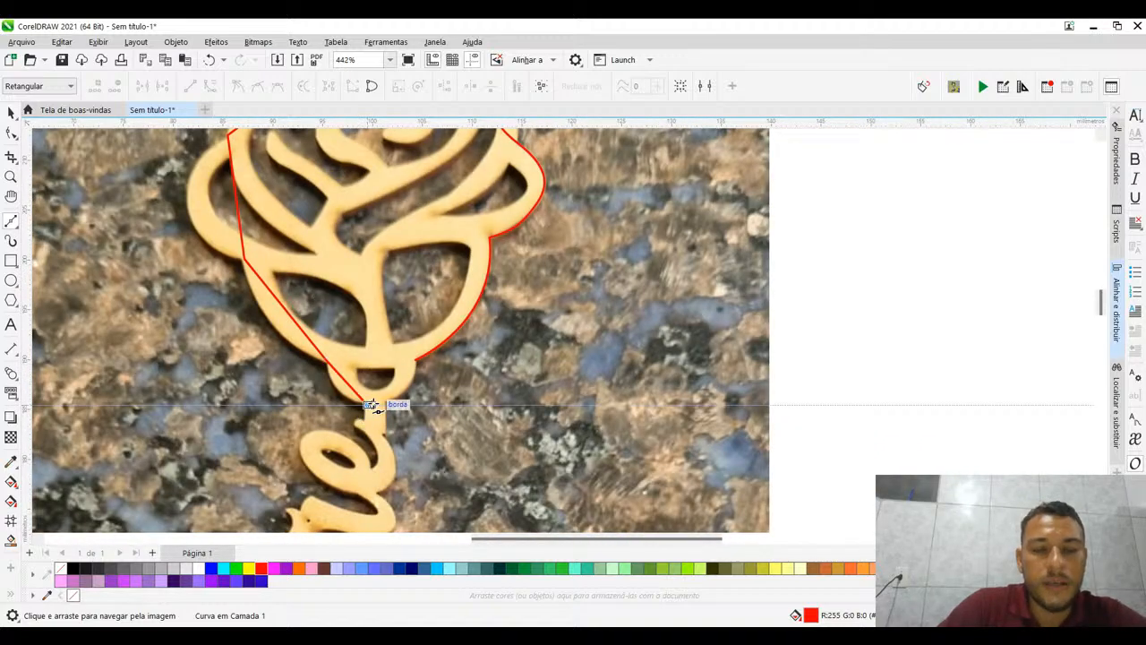
pyautogui.click(370, 405)
pyautogui.click(417, 363)
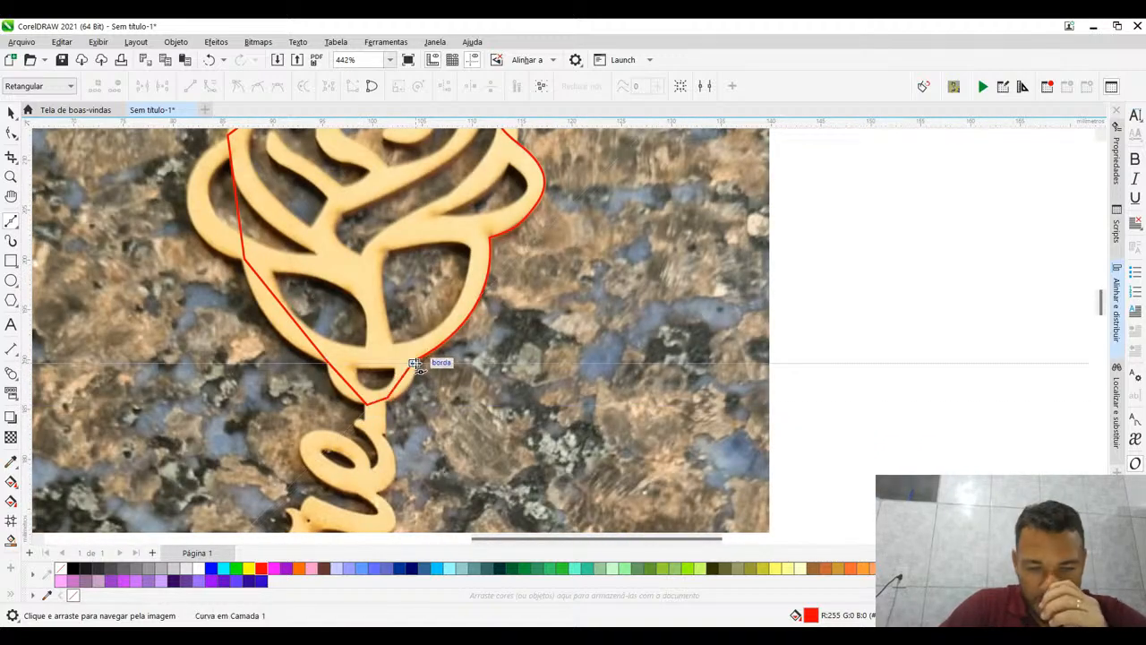
pyautogui.click(414, 363)
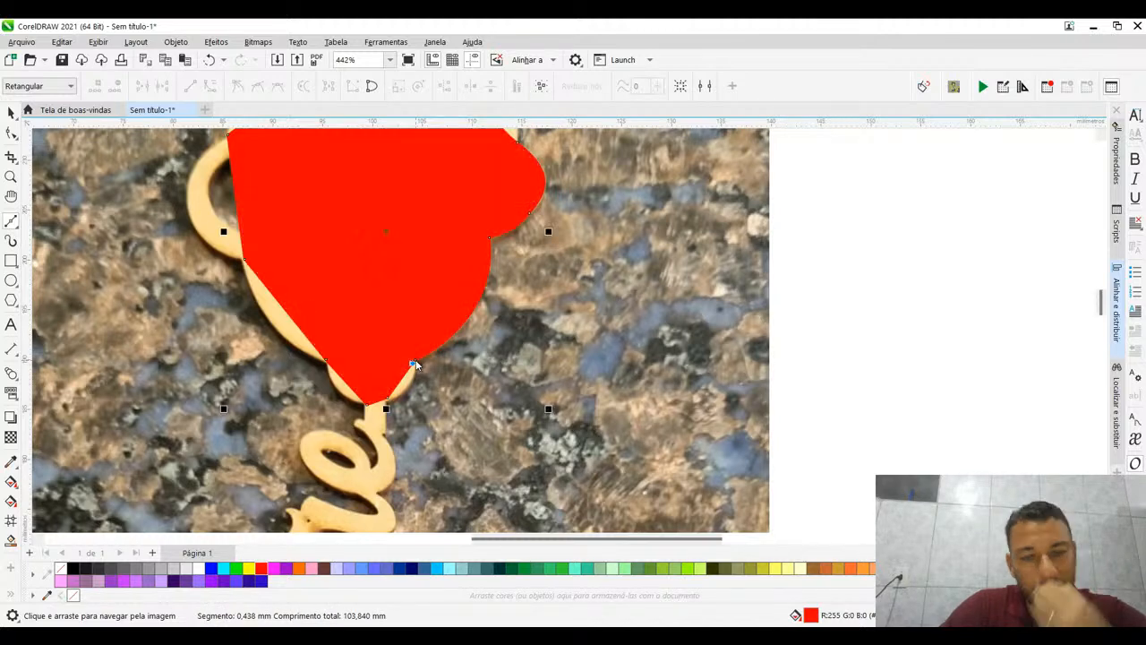
# - Remove the fill from the closed rose outline, leaving only its red contour
pyautogui.scroll(-1, 215, 340)
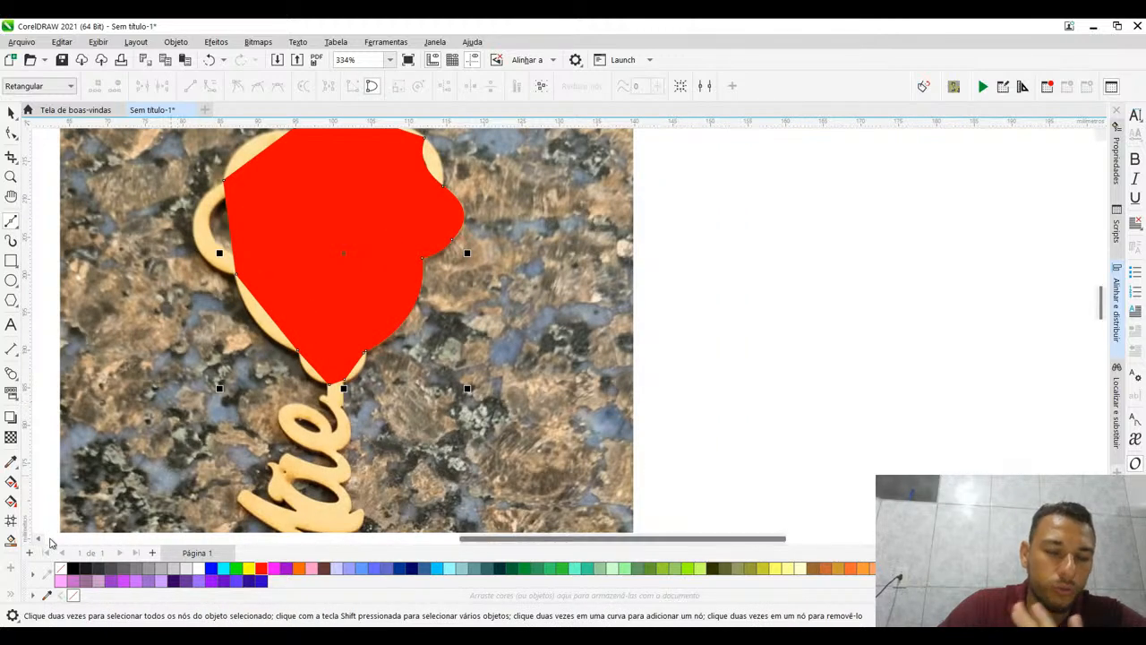
pyautogui.click(63, 569)
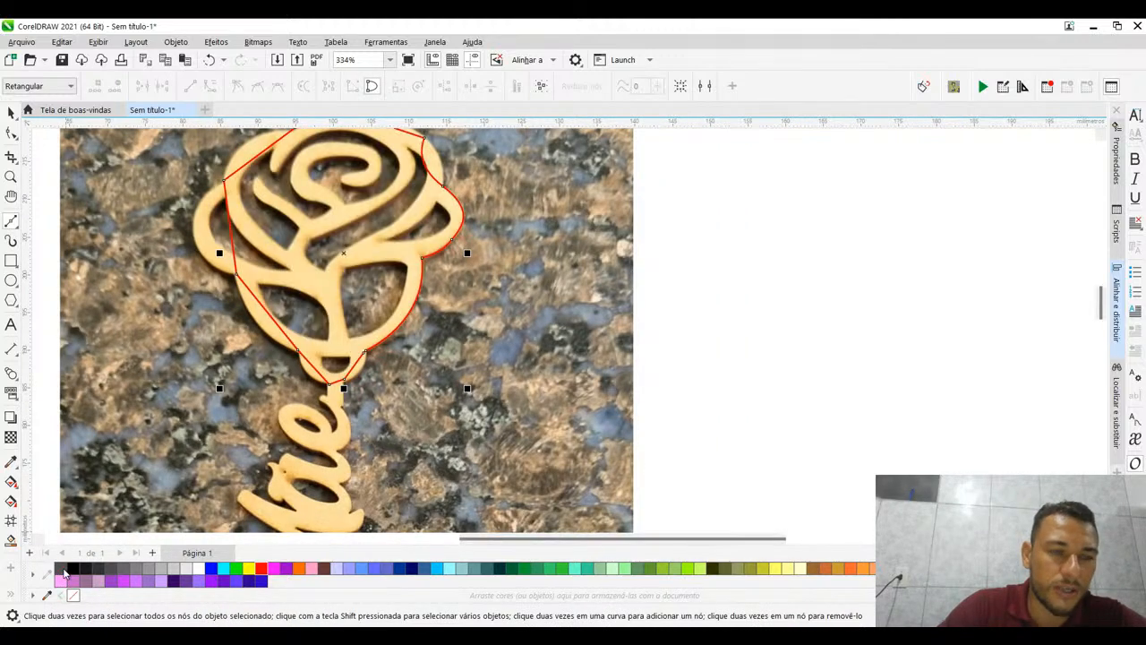
pyautogui.moveTo(427, 199); pyautogui.dragTo(449, 268)
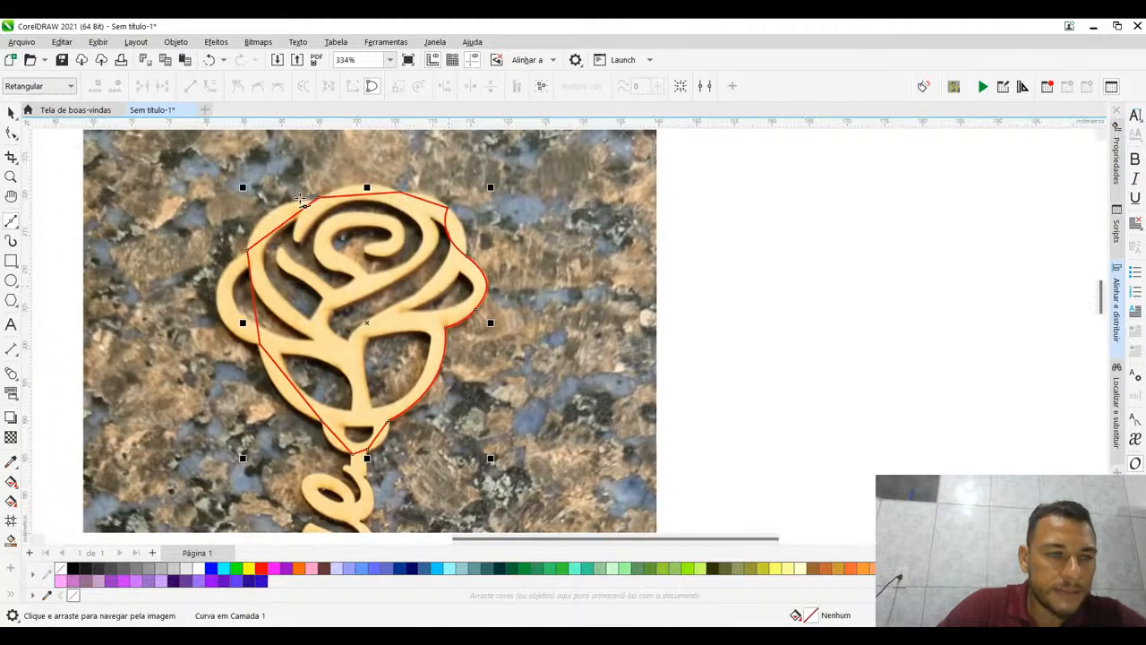
# - Pull the handle at the right side petal's upper junction with the Shape tool so the curve follows the upper right petal
pyautogui.click(11, 132)
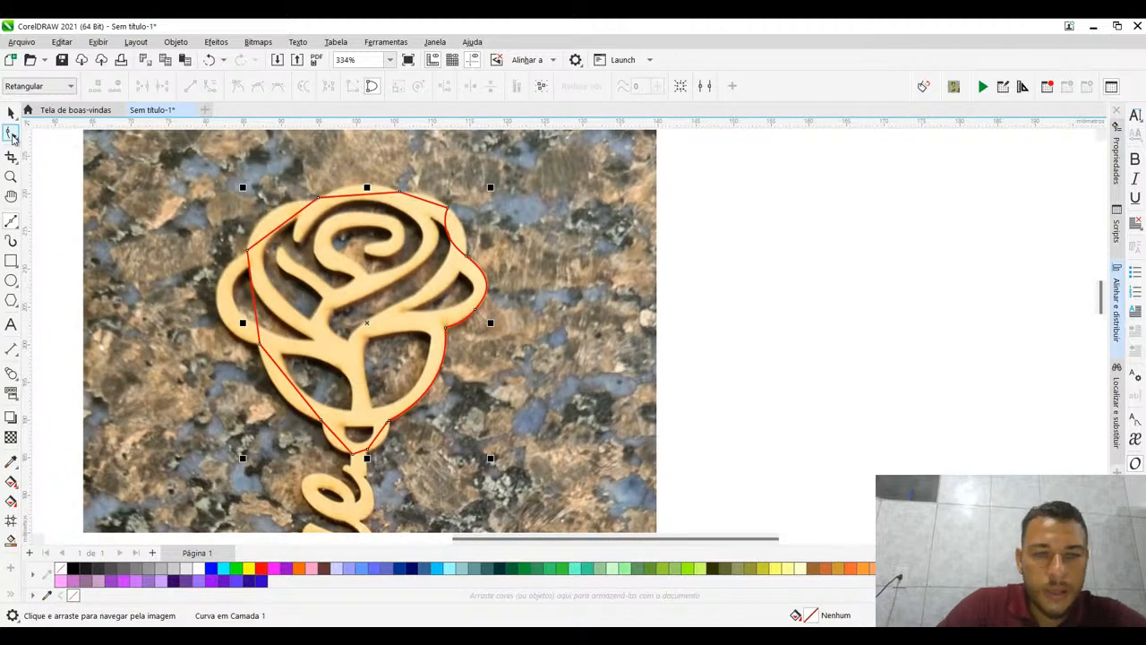
pyautogui.scroll(2, 455, 243)
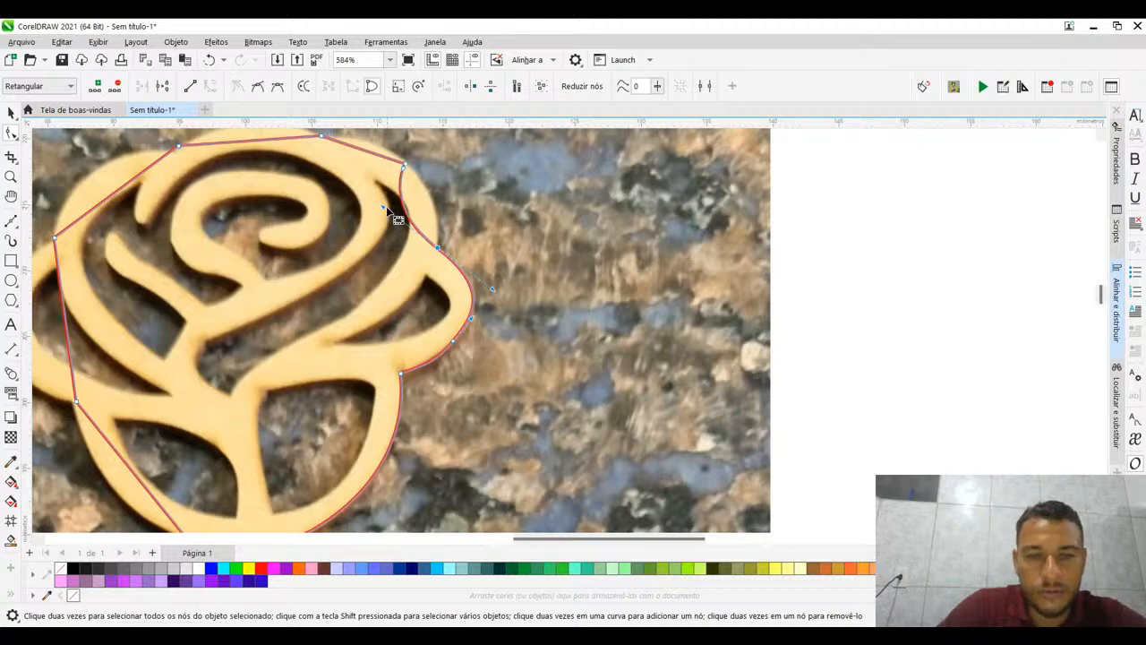
pyautogui.moveTo(385, 207); pyautogui.dragTo(445, 193)
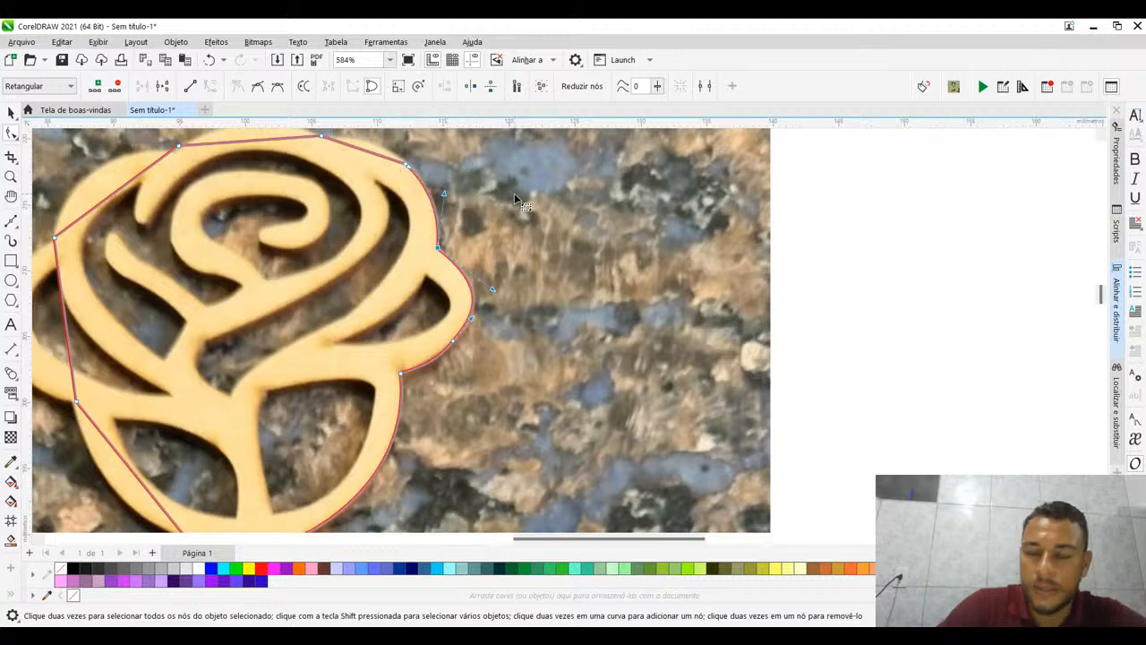
# - Nudge the outline node at the right end of the top petal onto its junction with the upper right petal
pyautogui.moveTo(514, 194); pyautogui.dragTo(608, 233)
pyautogui.scroll(-2, 608, 233)
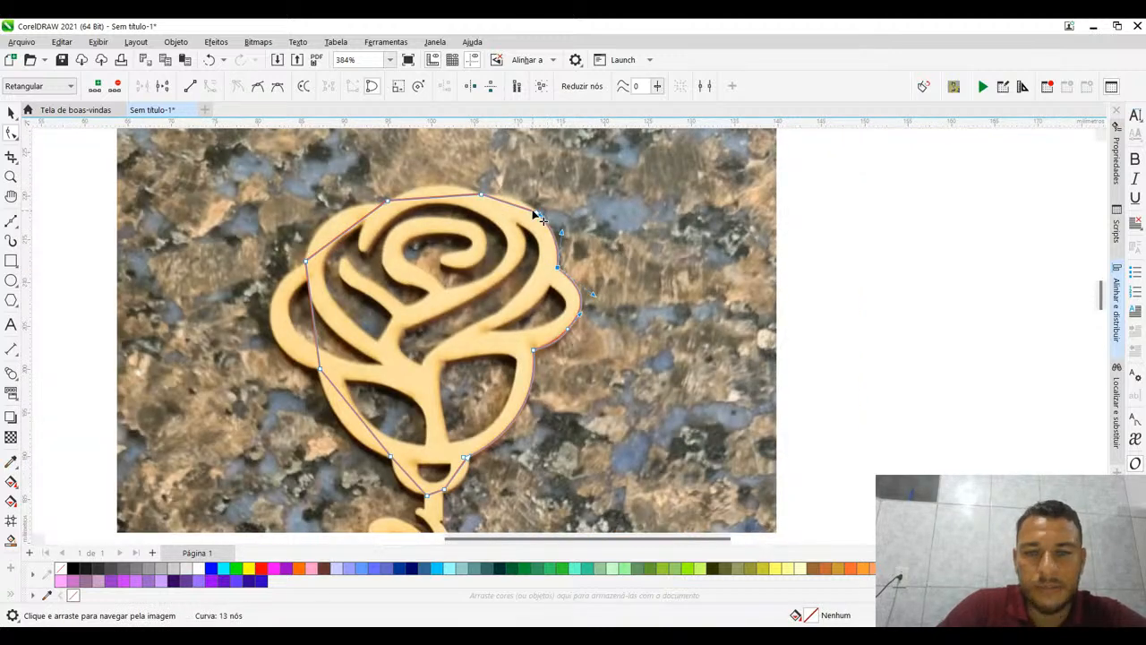
pyautogui.scroll(4, 537, 217)
pyautogui.click(412, 177)
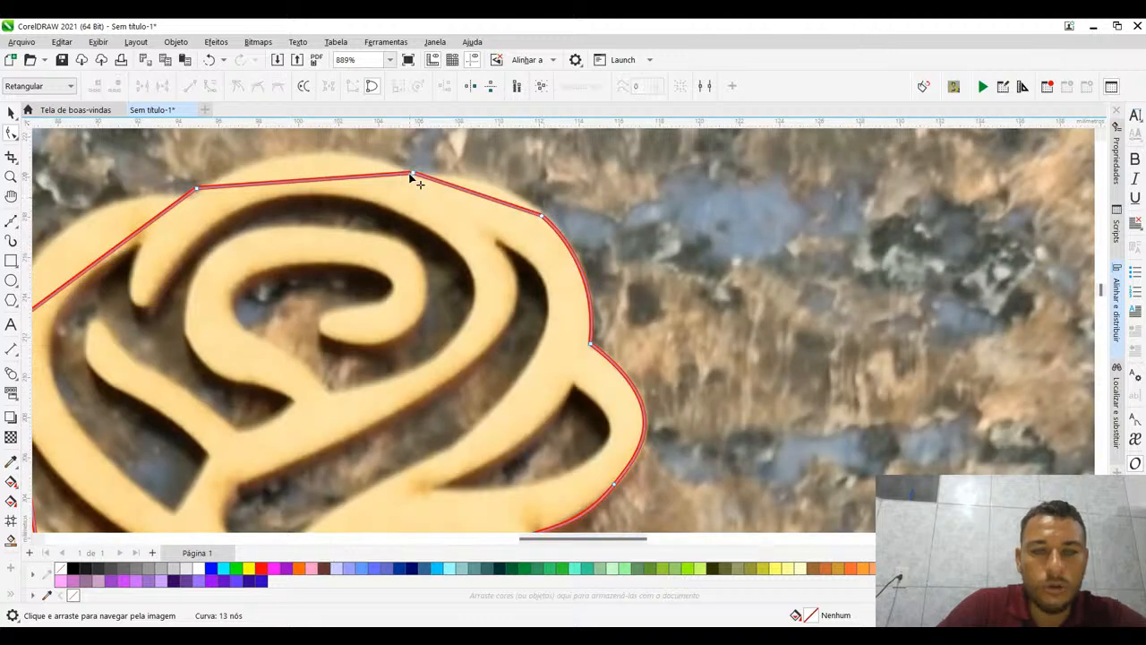
pyautogui.moveTo(414, 175); pyautogui.dragTo(418, 178)
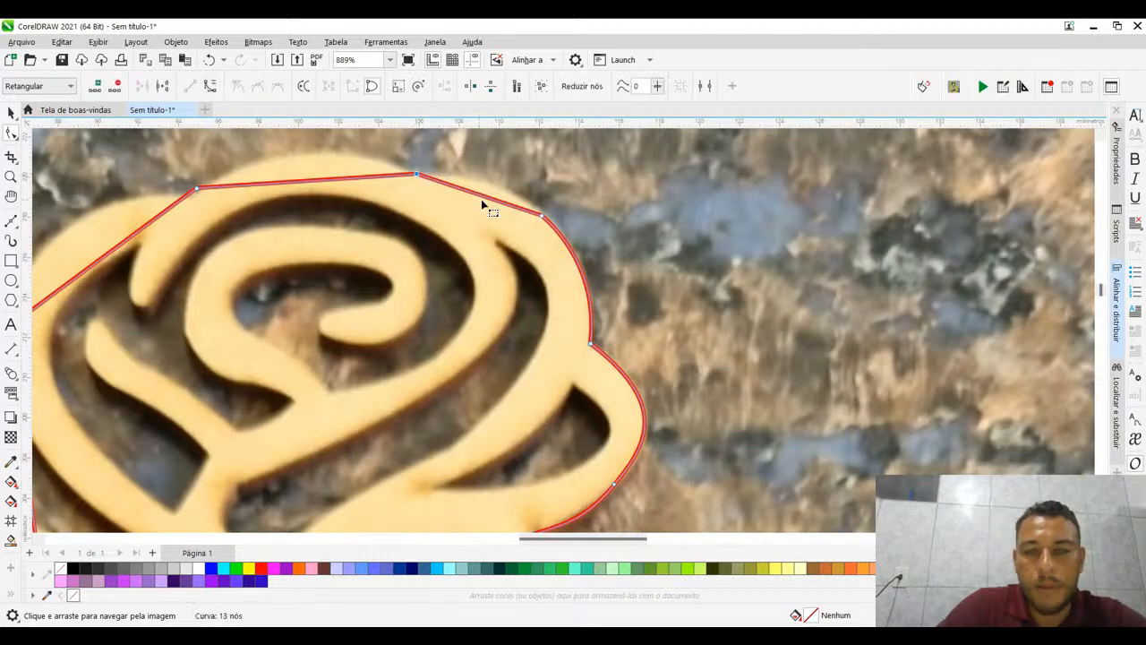
# - Delete the extra node on the upper right petal and bend the merged segment onto the petal's outer edge
pyautogui.moveTo(524, 206); pyautogui.dragTo(573, 253)
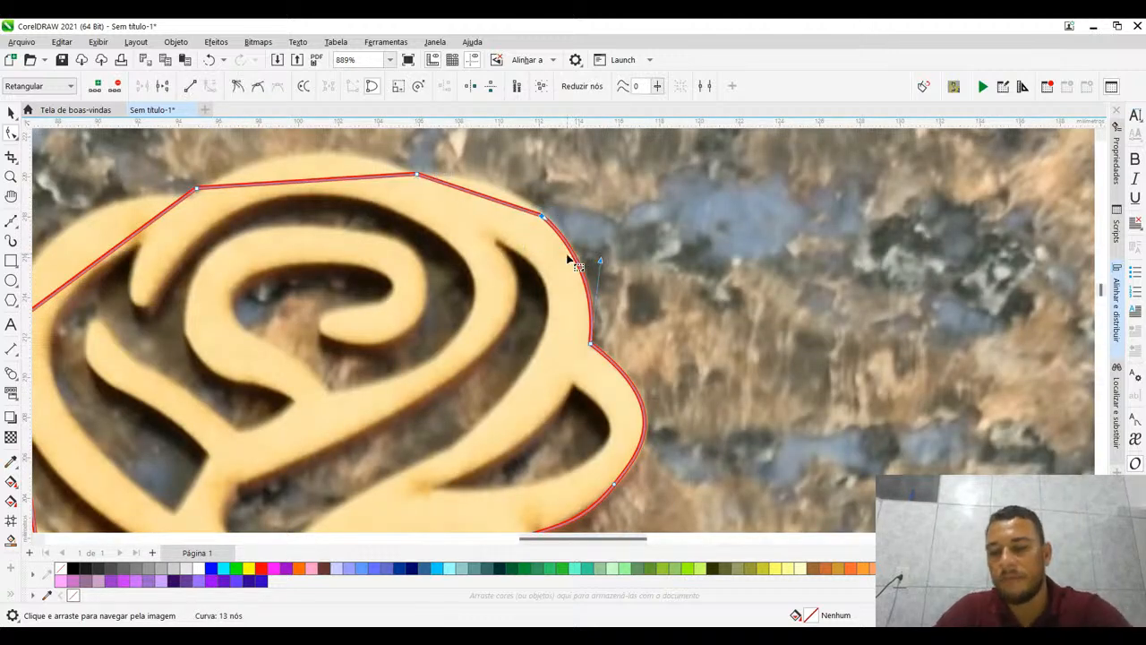
pyautogui.press('Delete')
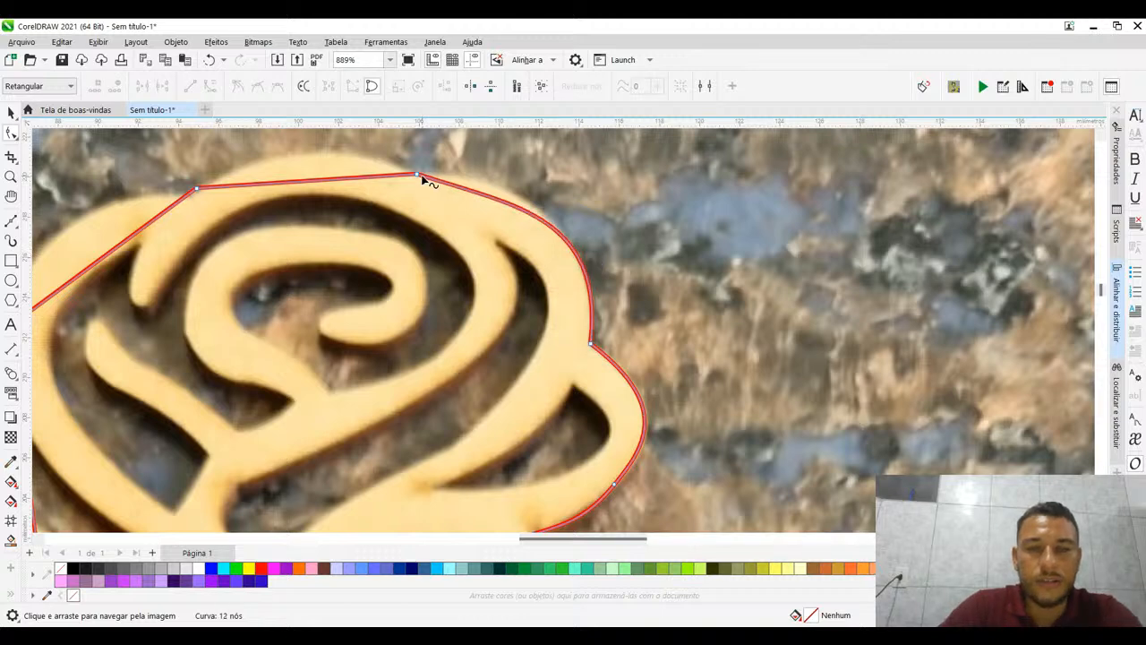
pyautogui.moveTo(515, 207); pyautogui.dragTo(499, 172)
# - Move the outline node at the left end of the top petal onto its junction with the upper left petal
pyautogui.moveTo(412, 227); pyautogui.dragTo(600, 332)
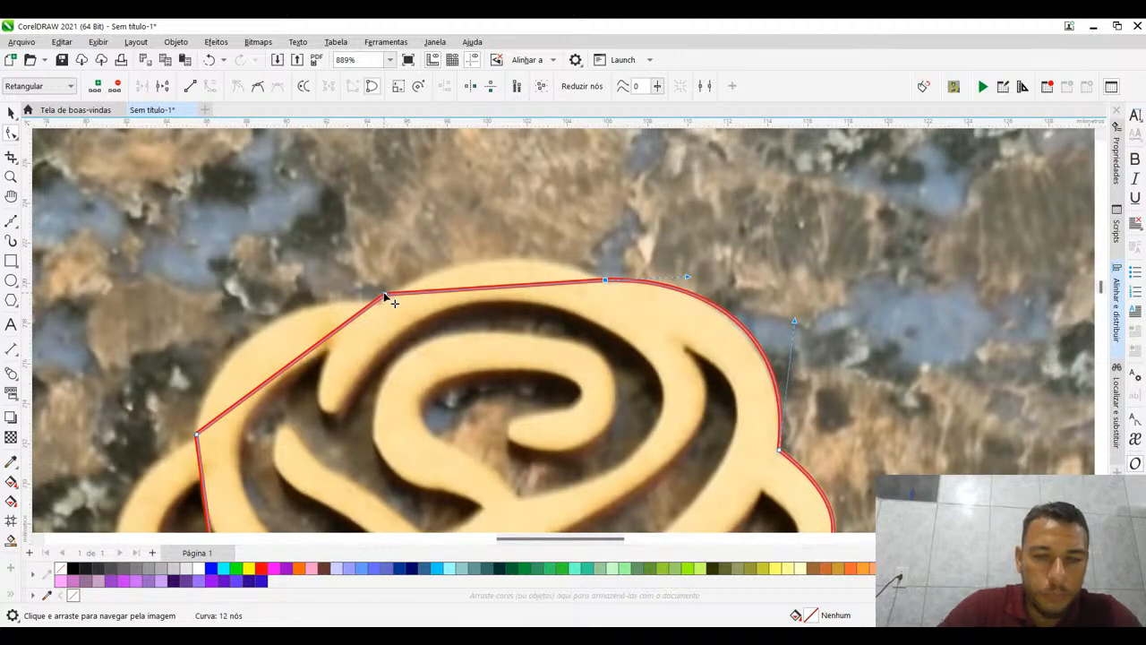
pyautogui.moveTo(385, 295); pyautogui.dragTo(377, 302)
pyautogui.click(341, 237)
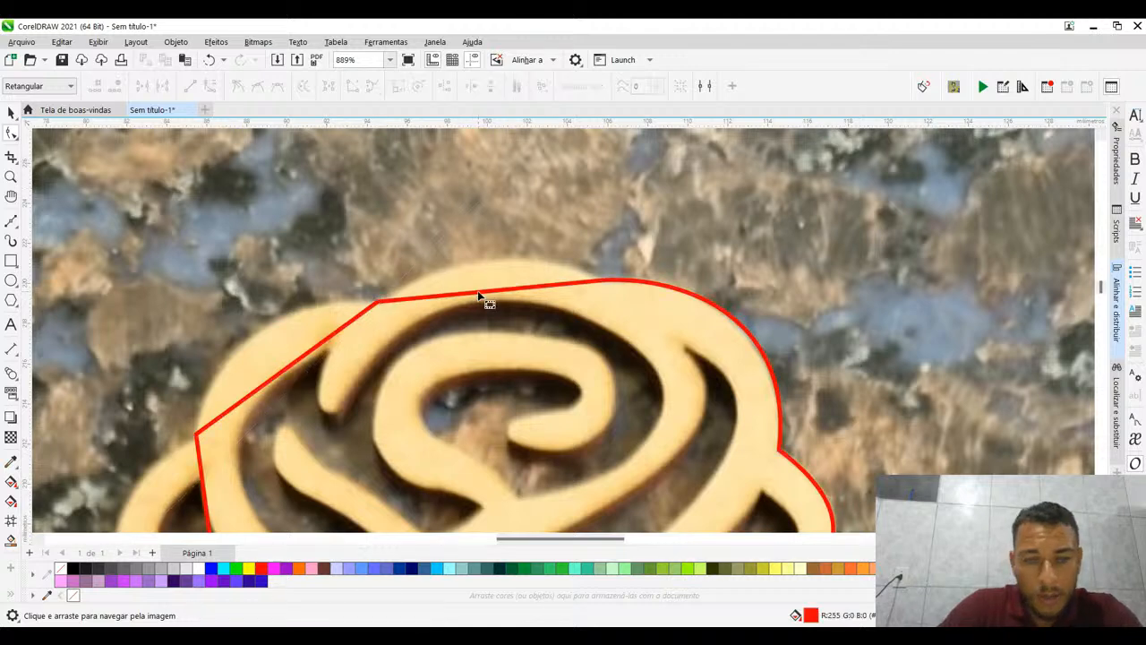
# - Convert the straight segment across the top petal to a curve and bend it up onto the petal's outer edge
pyautogui.click(495, 293)
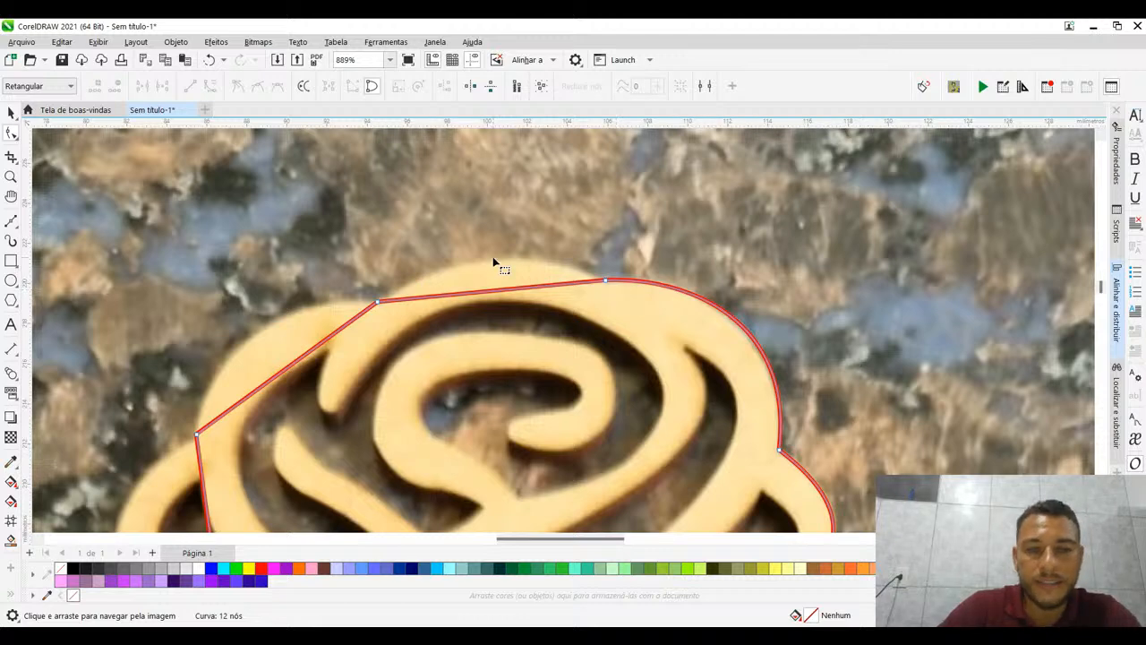
pyautogui.moveTo(339, 222); pyautogui.dragTo(643, 377)
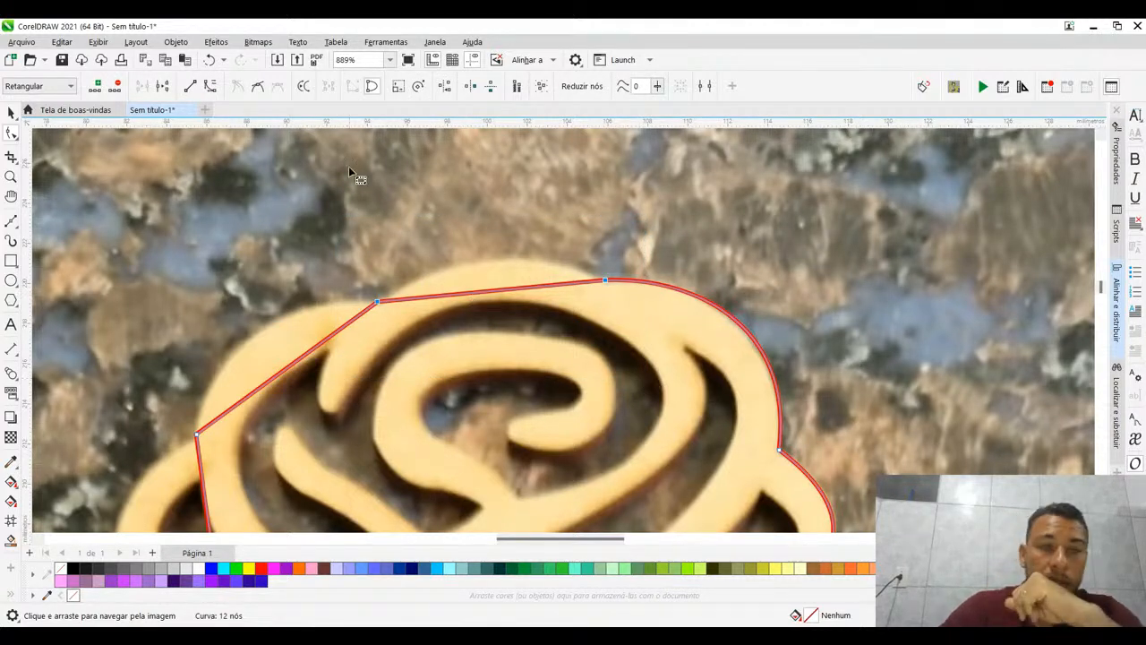
pyautogui.click(210, 89)
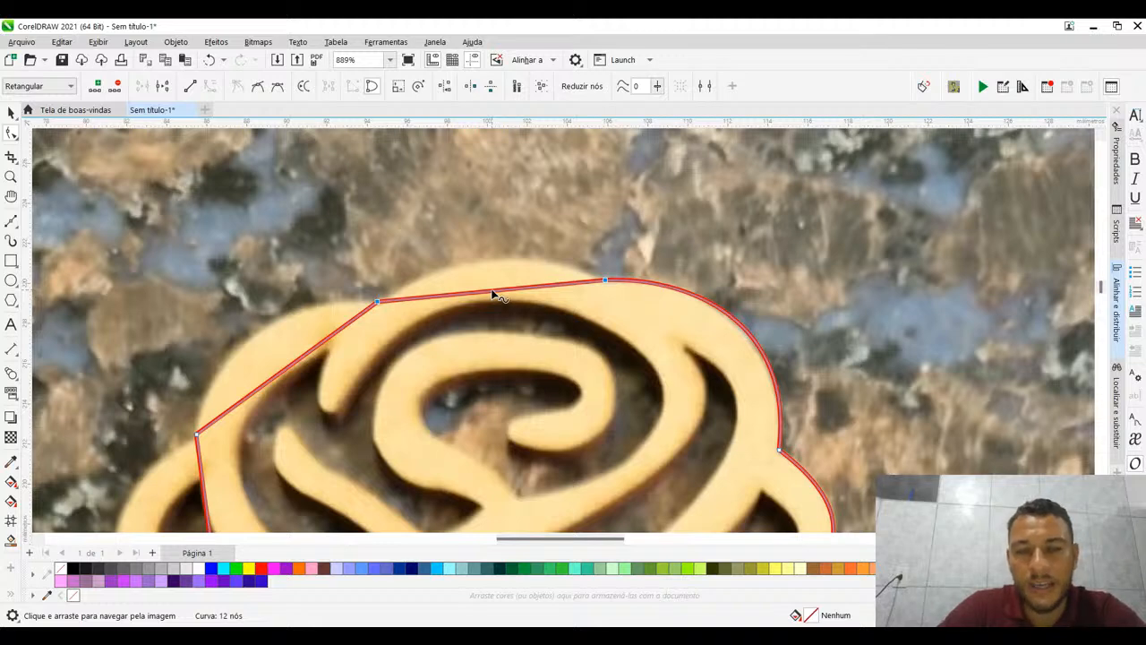
pyautogui.click(492, 292)
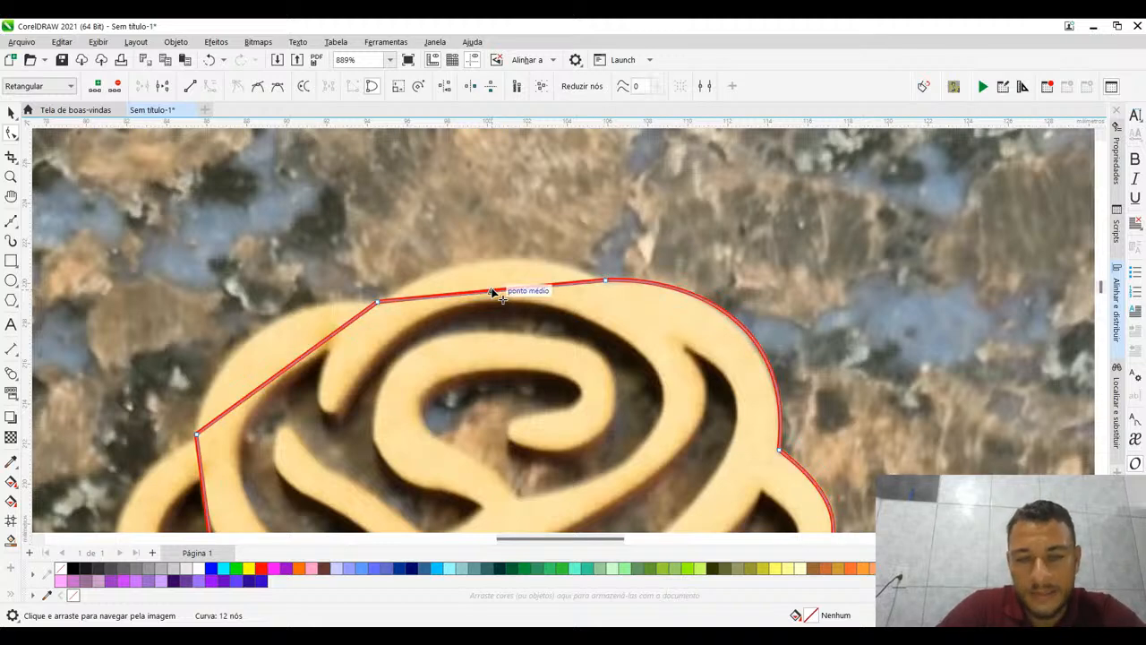
pyautogui.moveTo(491, 293); pyautogui.dragTo(488, 264)
pyautogui.moveTo(488, 263); pyautogui.dragTo(488, 262)
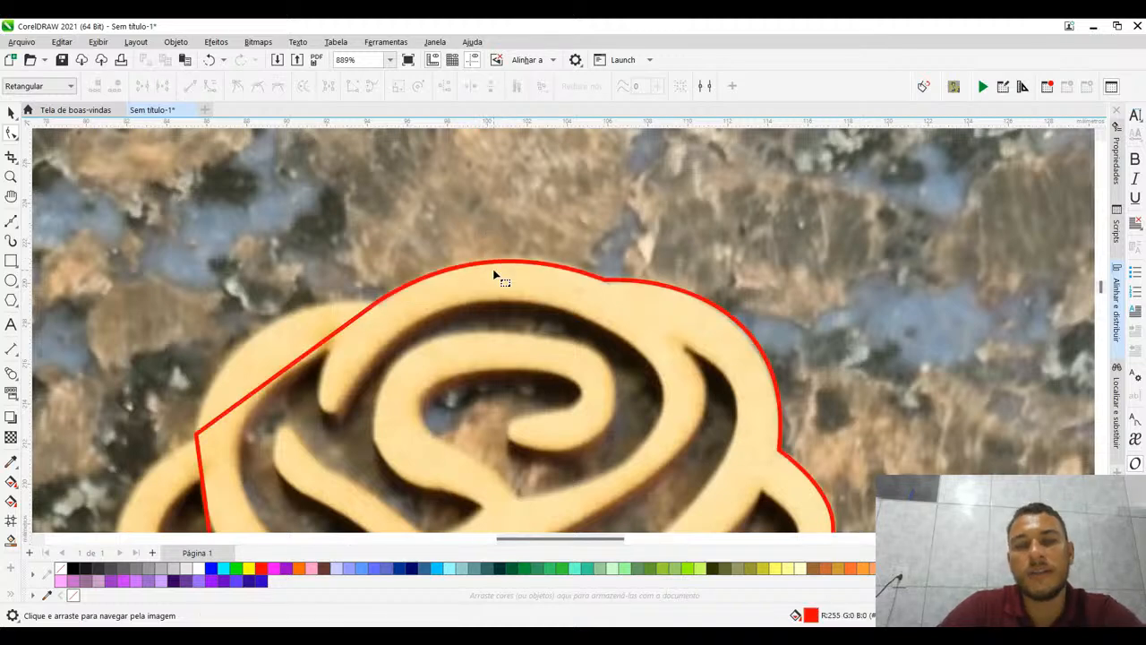
pyautogui.click(377, 307)
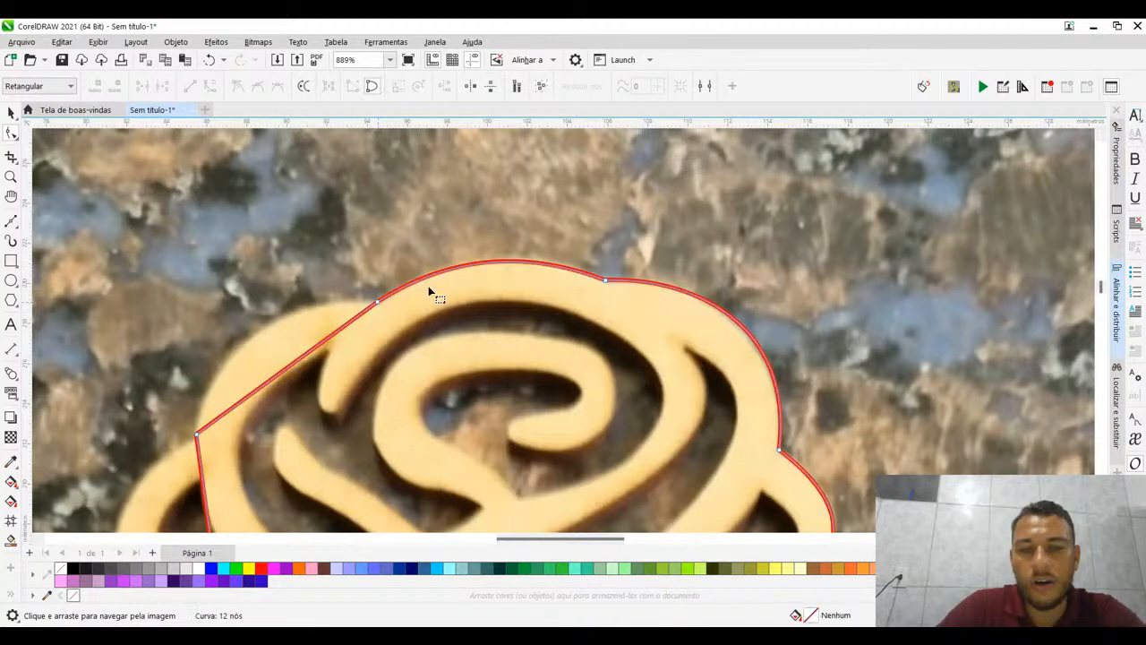
# - Nudge the nodes at both ends of the upper left petal onto its junctions and bend its curve-converted segment onto the outer edge
pyautogui.moveTo(495, 265); pyautogui.dragTo(704, 209)
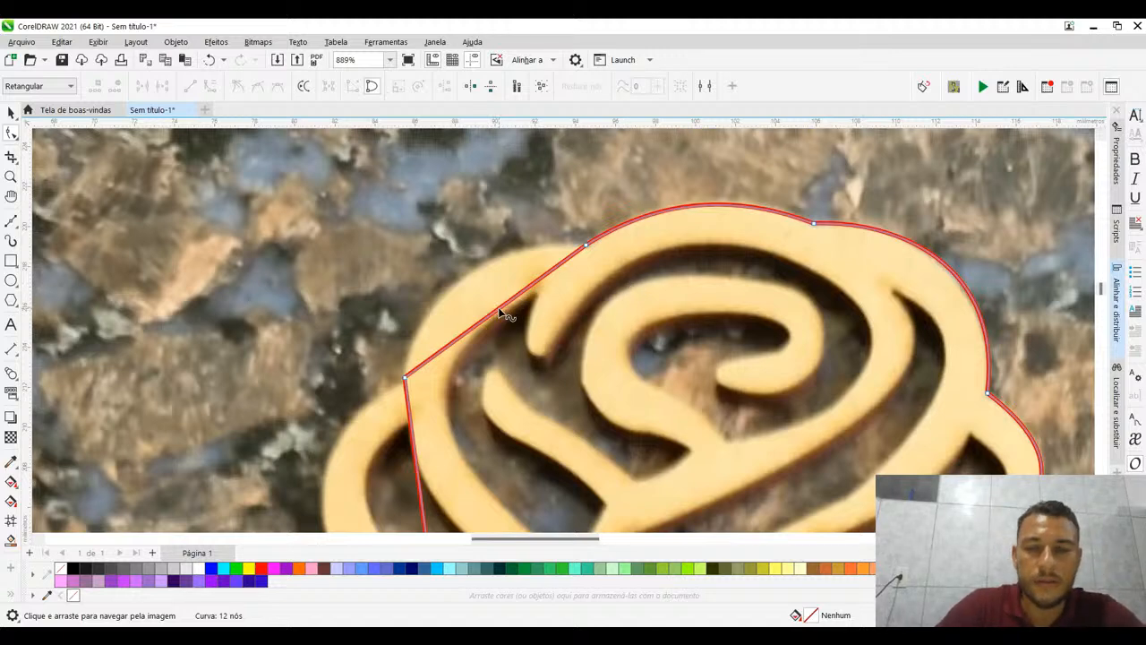
pyautogui.moveTo(498, 311); pyautogui.dragTo(493, 308)
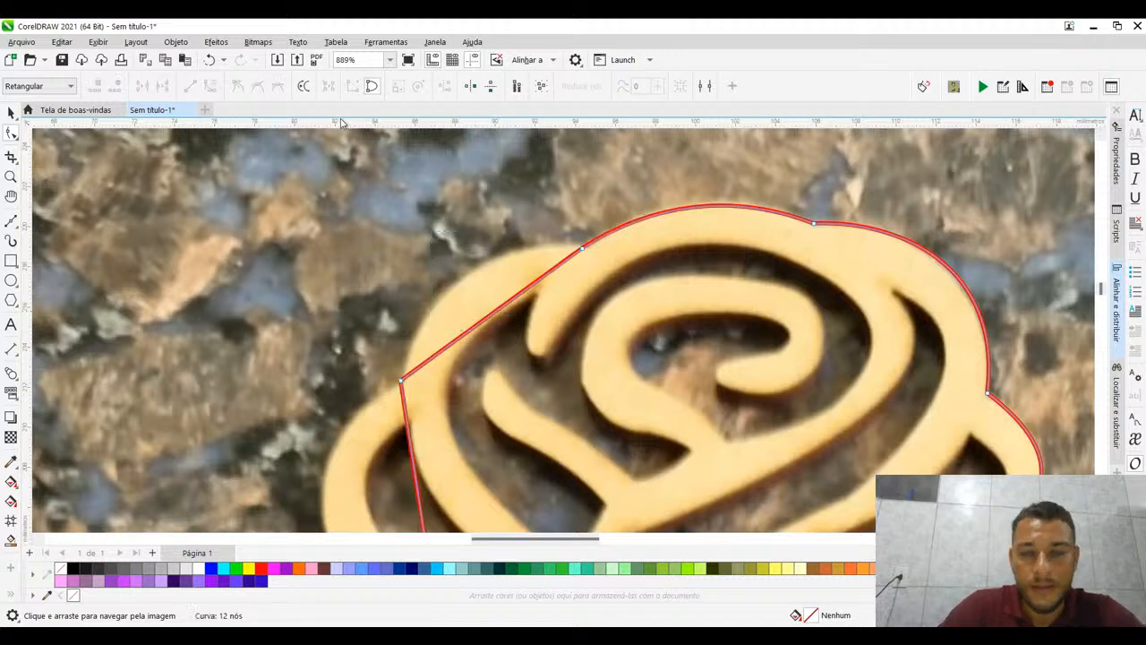
pyautogui.moveTo(337, 179); pyautogui.dragTo(679, 416)
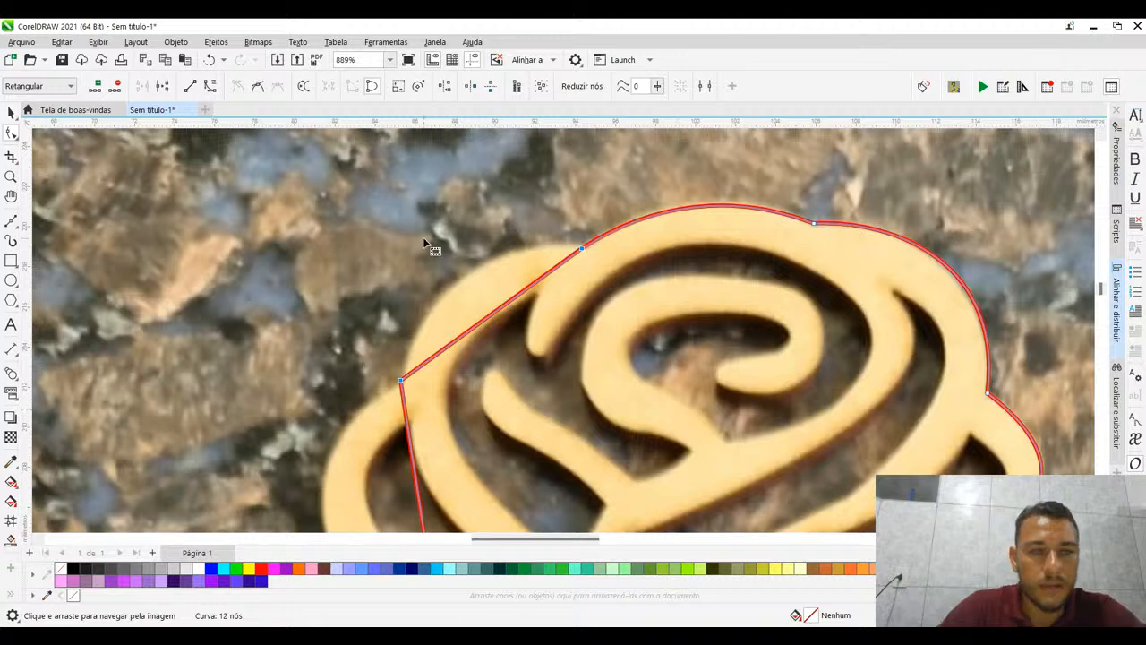
pyautogui.click(209, 88)
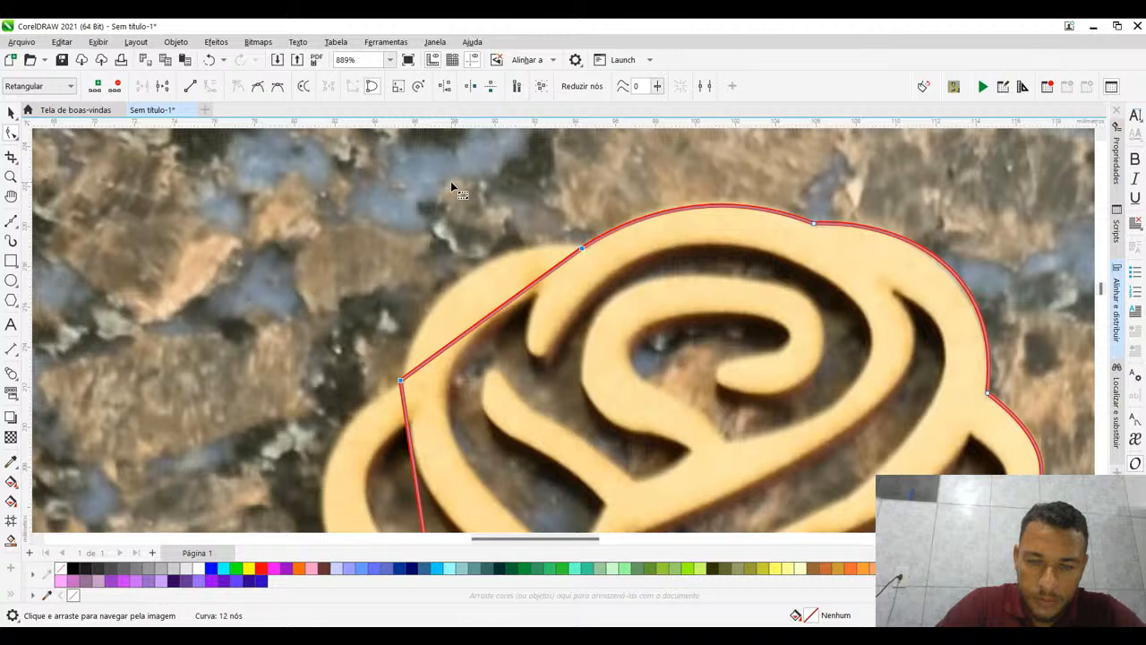
pyautogui.moveTo(466, 293); pyautogui.dragTo(467, 273)
pyautogui.scroll(1, 542, 363)
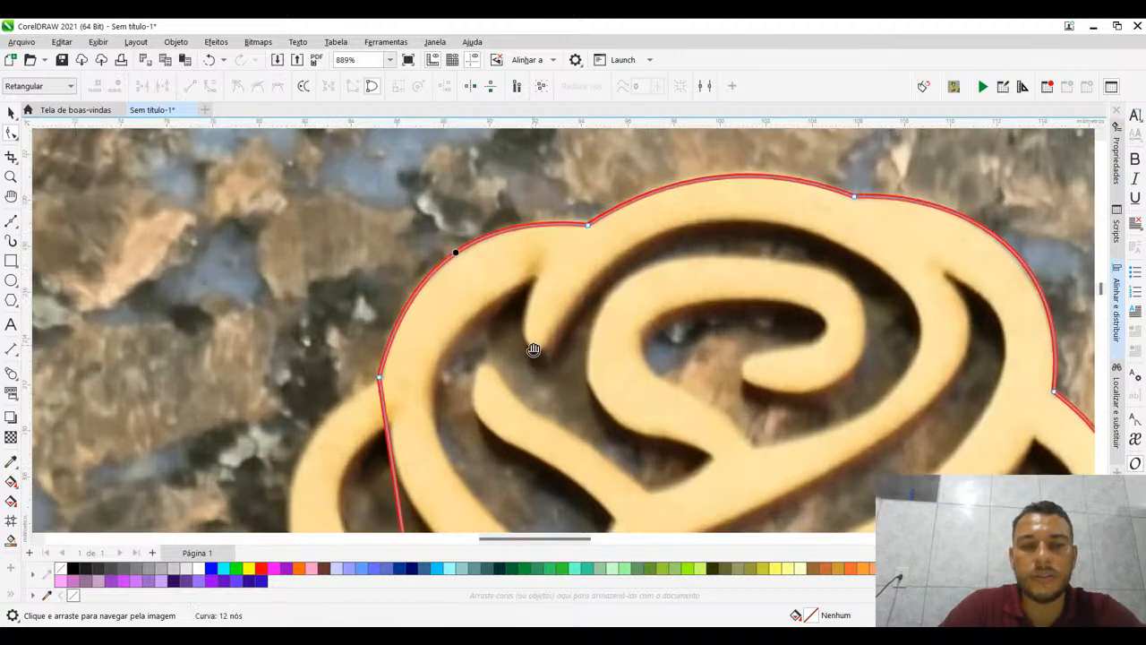
# - Convert the left side petal's straight segment to a curve, then bend it and adjust its lower handle to follow the outer edge
pyautogui.scroll(-3, 535, 345)
pyautogui.scroll(2, 385, 219)
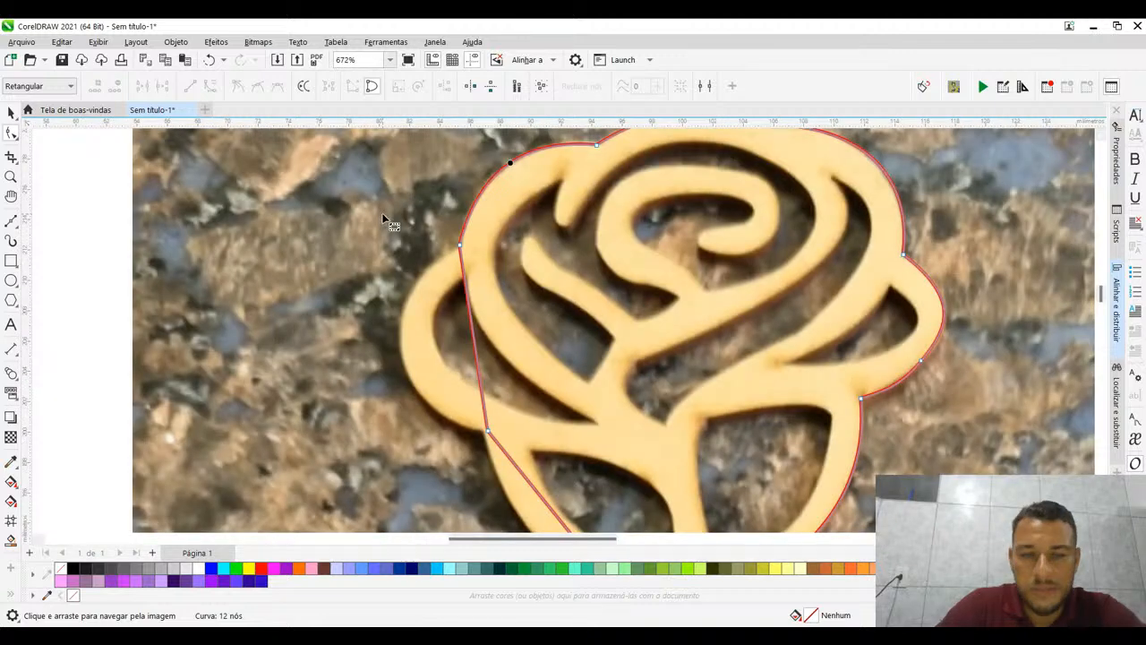
pyautogui.moveTo(382, 213); pyautogui.dragTo(554, 459)
pyautogui.moveTo(473, 333); pyautogui.dragTo(403, 335)
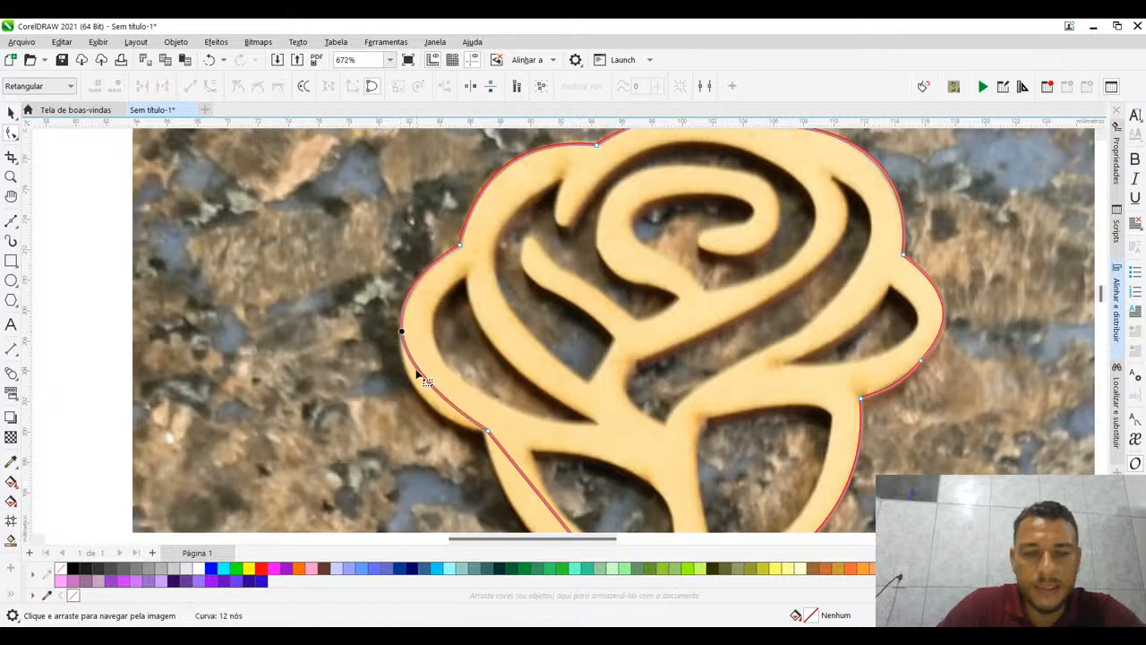
pyautogui.click(488, 432)
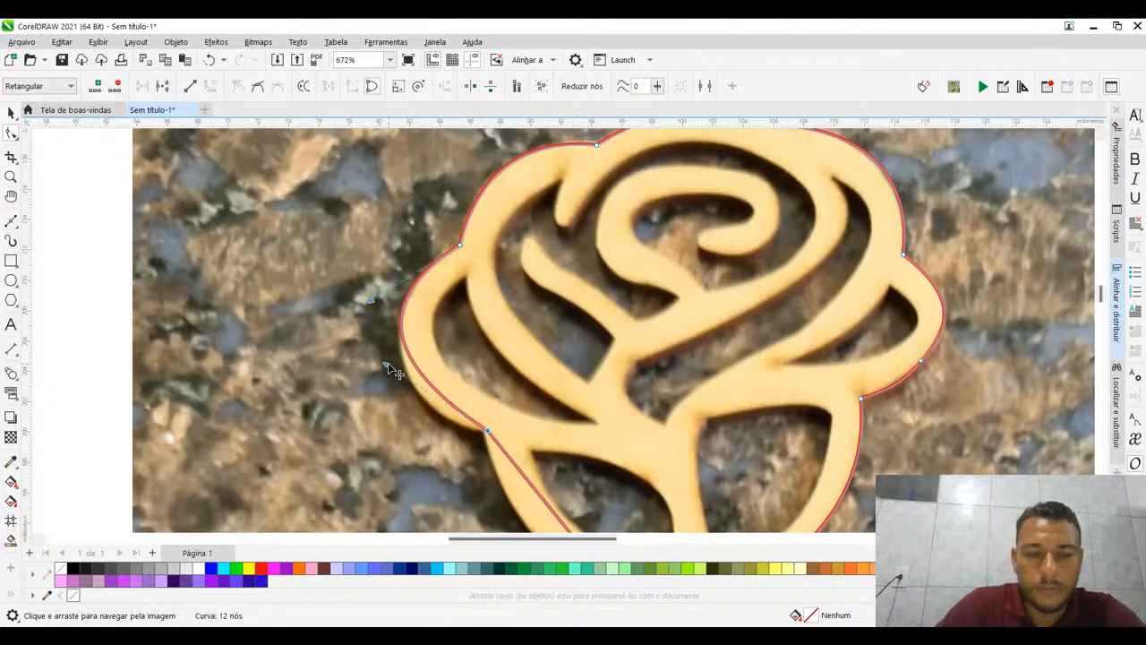
pyautogui.moveTo(388, 367); pyautogui.dragTo(388, 412)
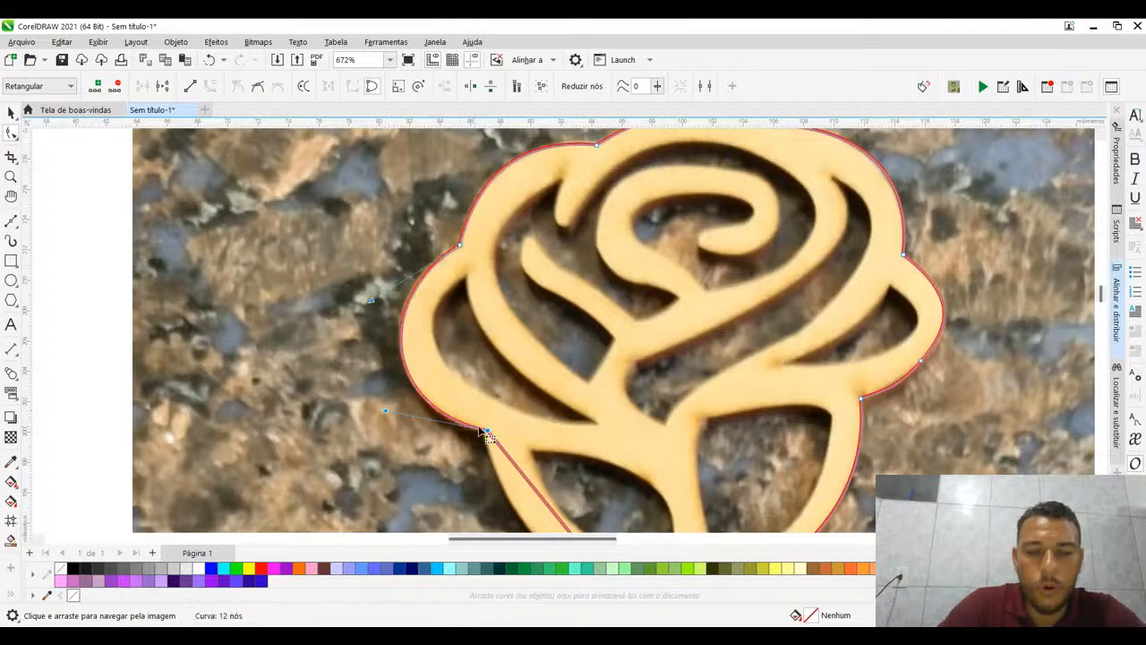
# - Move the node at the rose's lower left onto the junction above the small base, then curve the segment above it onto the outer edge
pyautogui.moveTo(478, 326); pyautogui.dragTo(330, 223)
pyautogui.moveTo(471, 351); pyautogui.dragTo(438, 218)
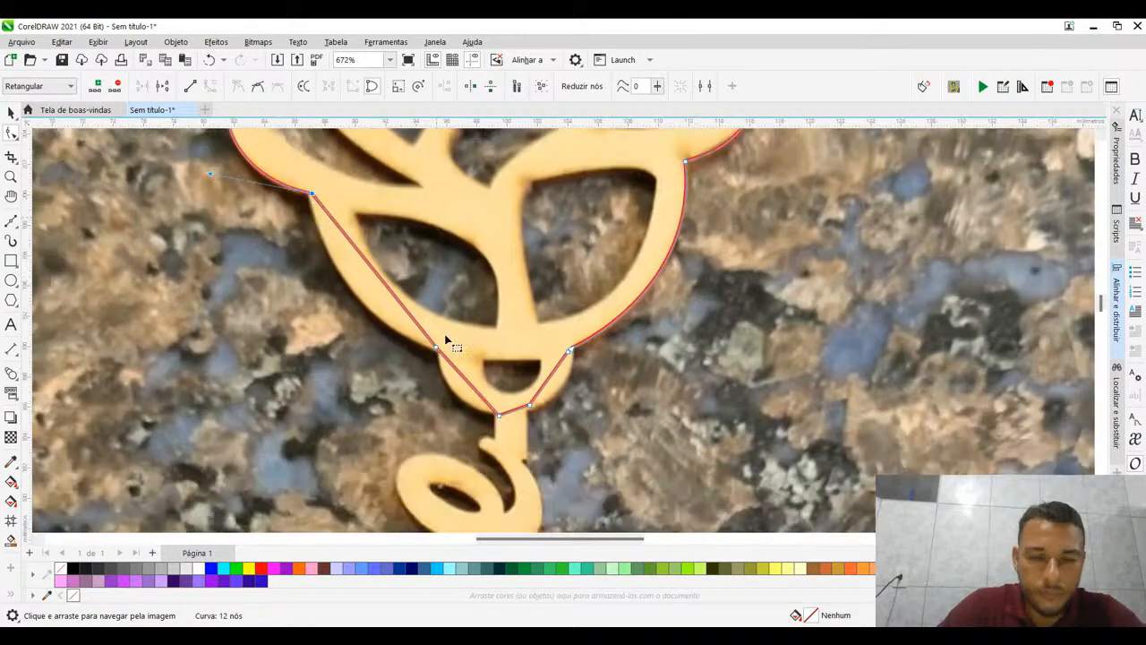
pyautogui.click(437, 351)
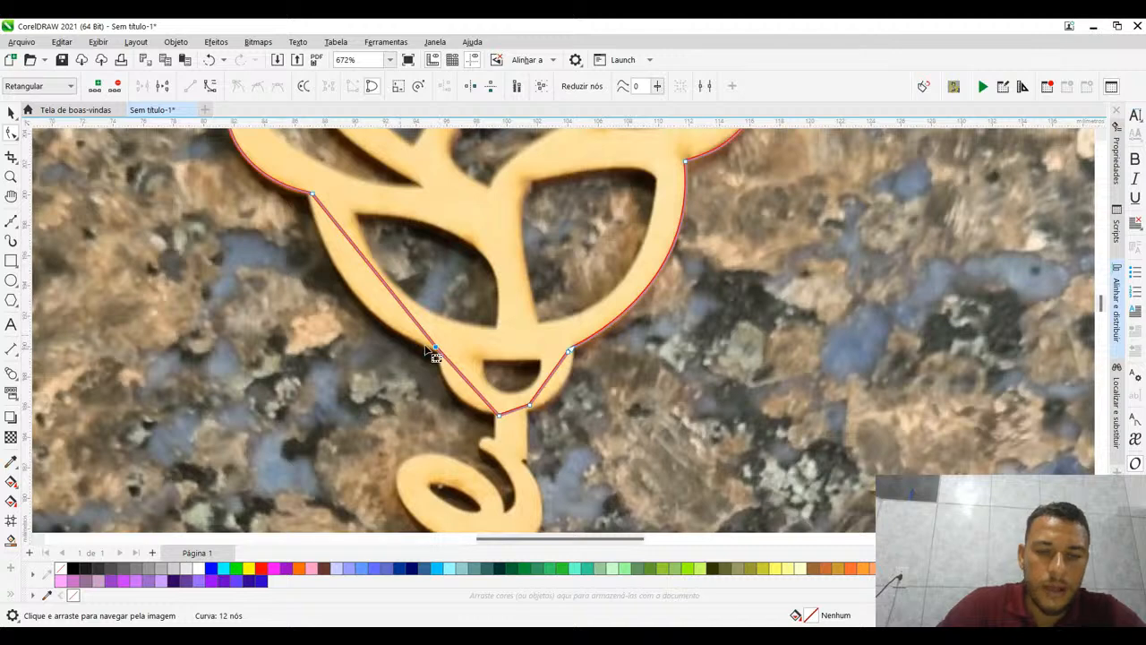
pyautogui.moveTo(439, 355); pyautogui.dragTo(442, 359)
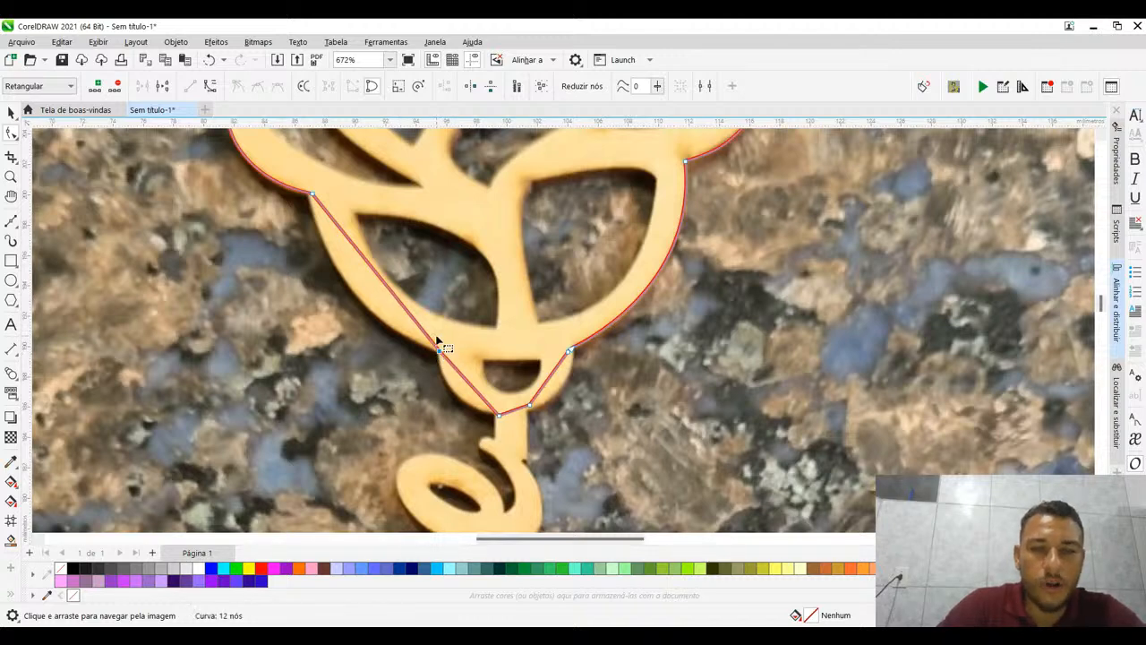
pyautogui.click(215, 91)
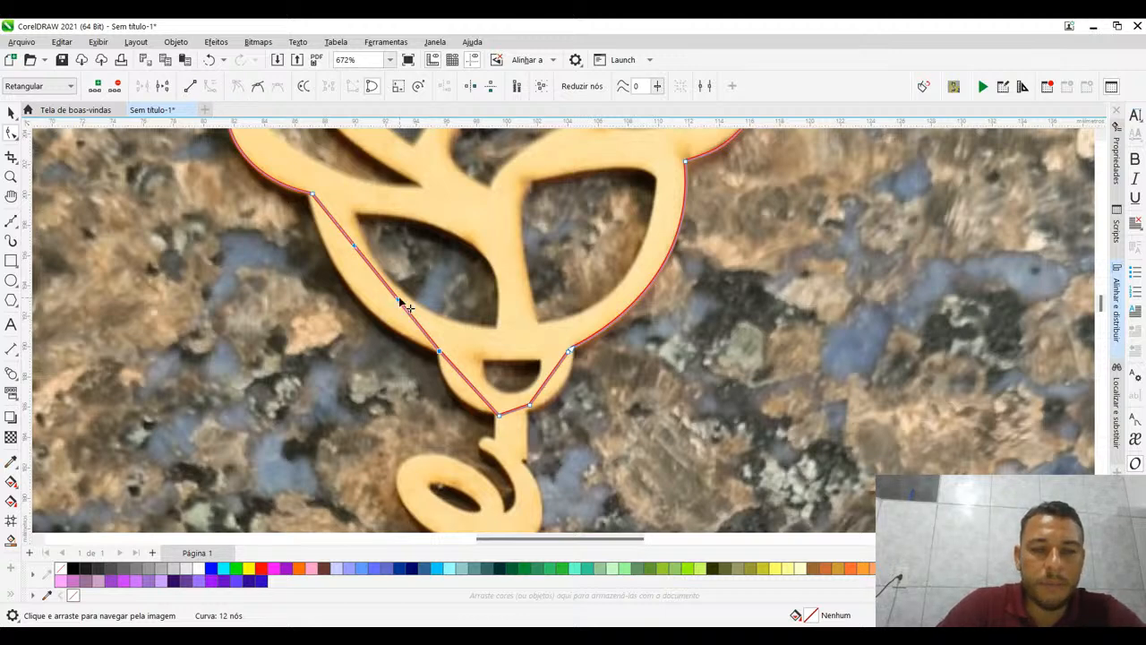
pyautogui.moveTo(402, 302); pyautogui.dragTo(345, 216)
pyautogui.moveTo(394, 289); pyautogui.dragTo(326, 199)
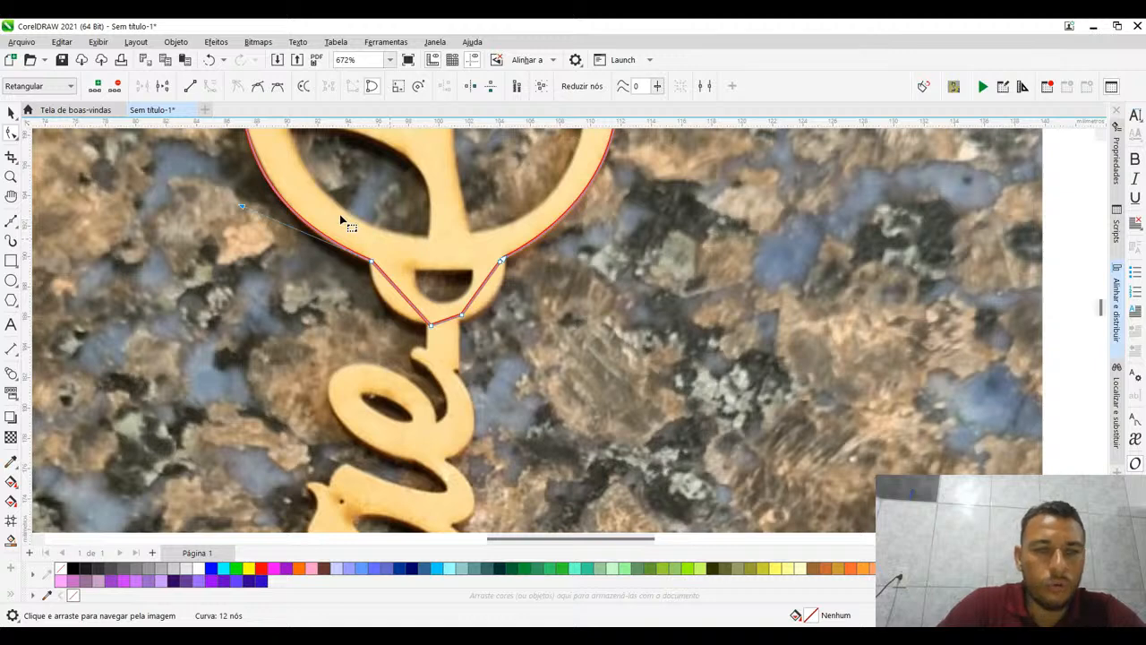
# - Delete the two nodes beneath the rose's small rounded base and shape the merged curve's handles around its lower edge
pyautogui.moveTo(367, 356); pyautogui.dragTo(464, 318)
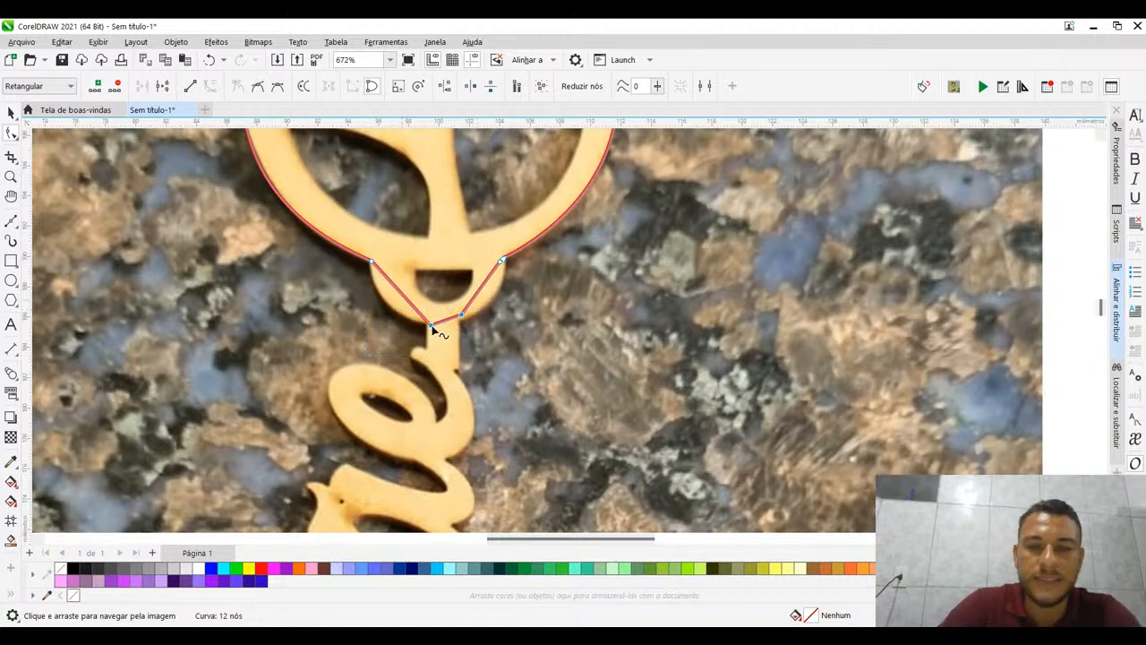
pyautogui.press('Delete')
pyautogui.click(373, 263)
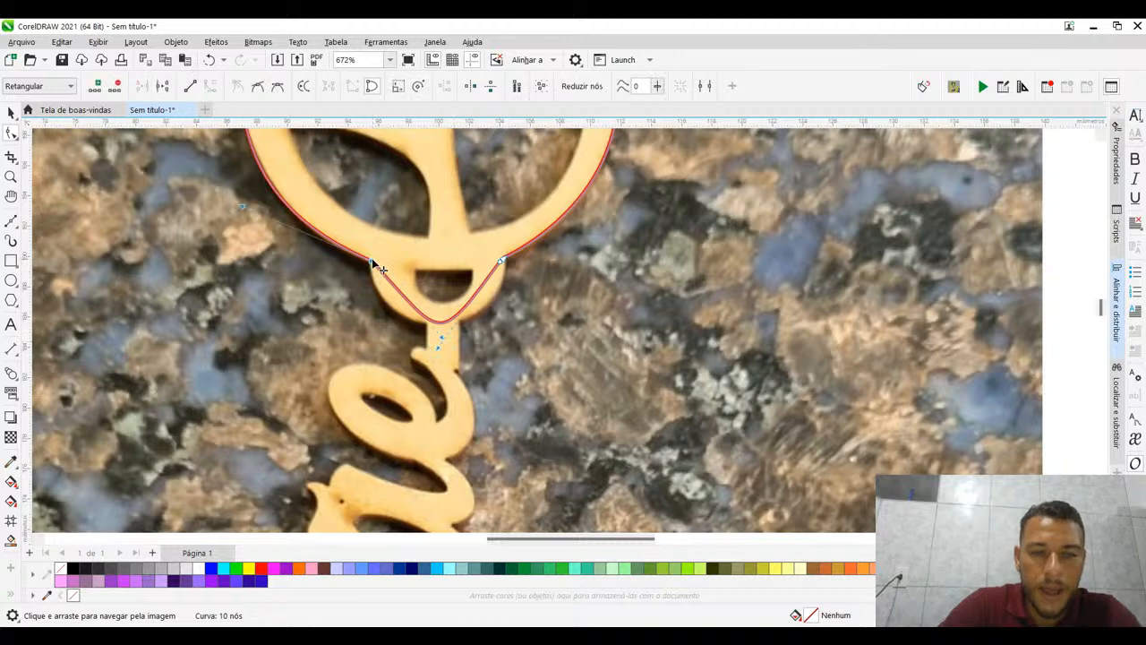
pyautogui.click(437, 338)
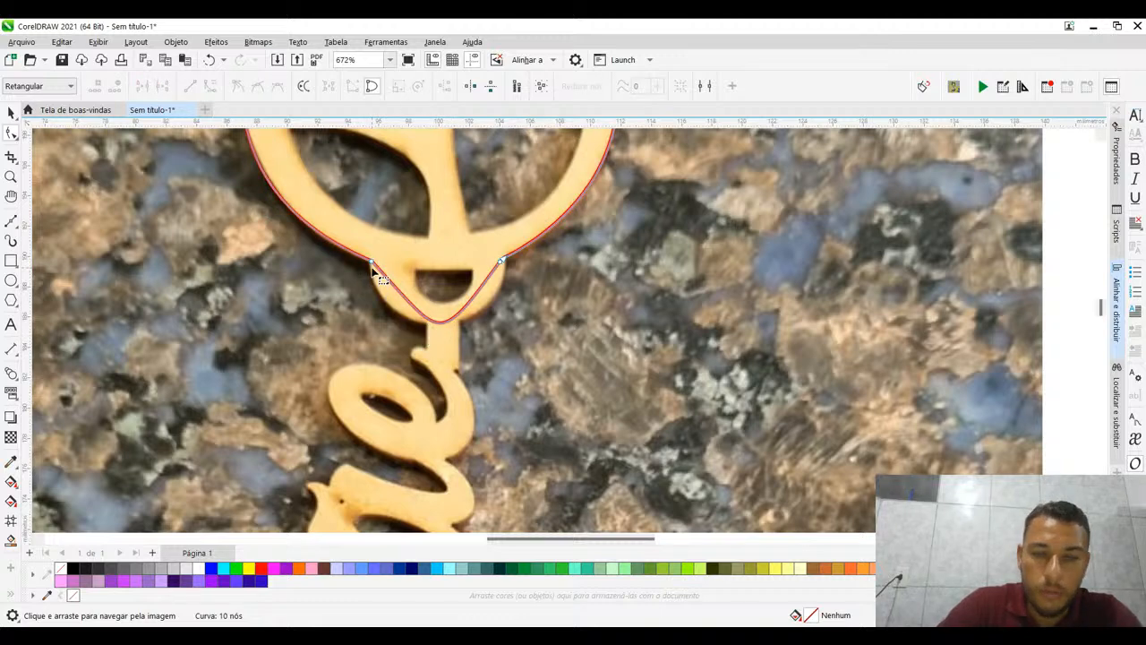
pyautogui.moveTo(440, 333); pyautogui.dragTo(374, 320)
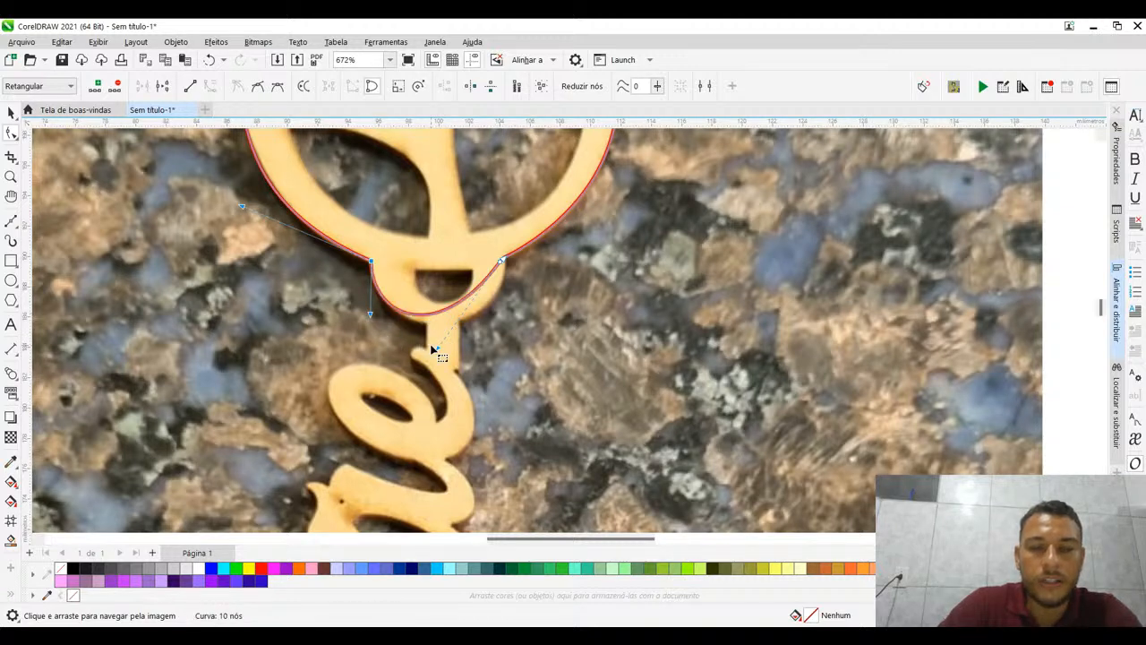
pyautogui.moveTo(431, 347); pyautogui.dragTo(477, 367)
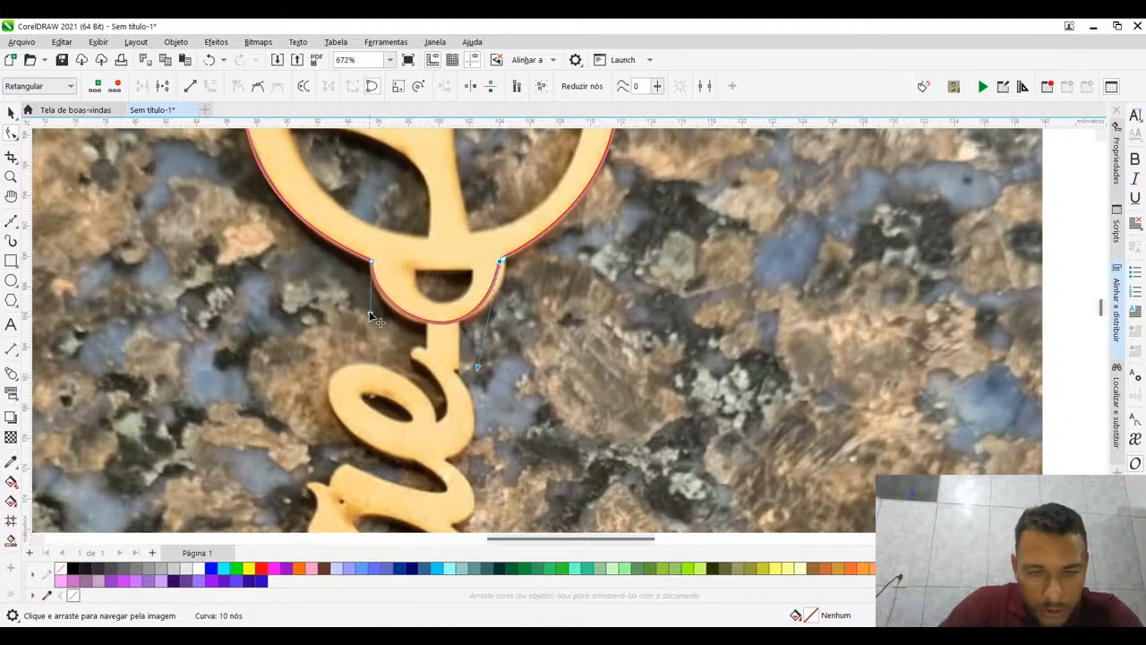
pyautogui.moveTo(370, 315); pyautogui.dragTo(364, 314)
# - Fit the outline at the right end of the small base to its outer edge and remove the redundant node there
pyautogui.moveTo(408, 253); pyautogui.dragTo(425, 256)
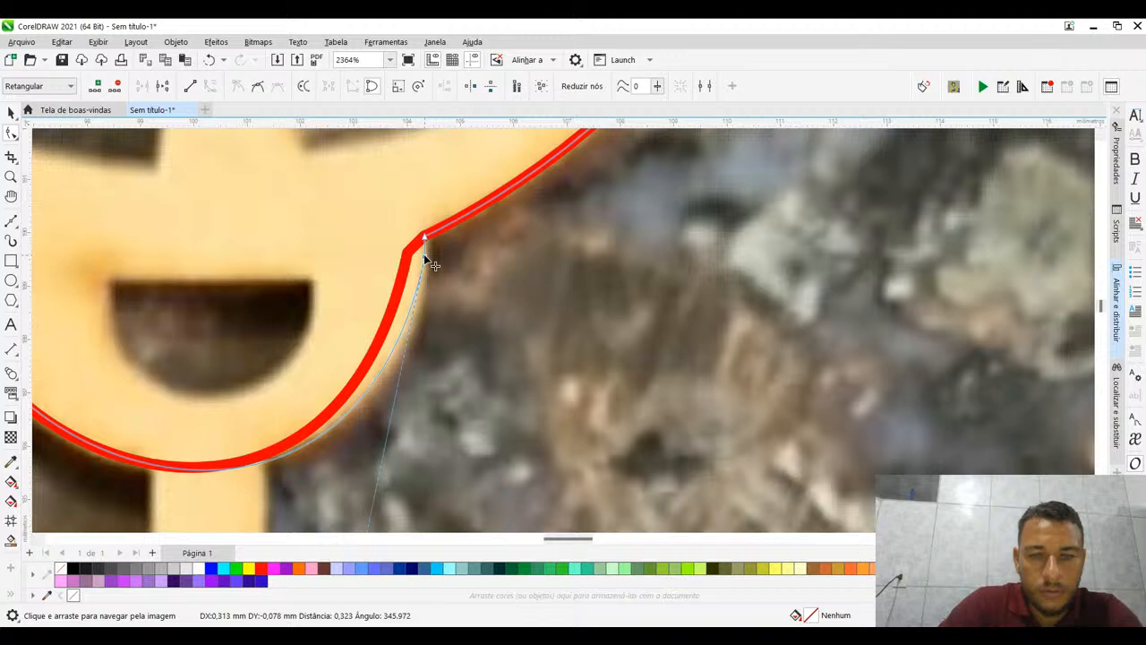
pyautogui.scroll(-2, 424, 253)
pyautogui.moveTo(409, 192); pyautogui.dragTo(413, 184)
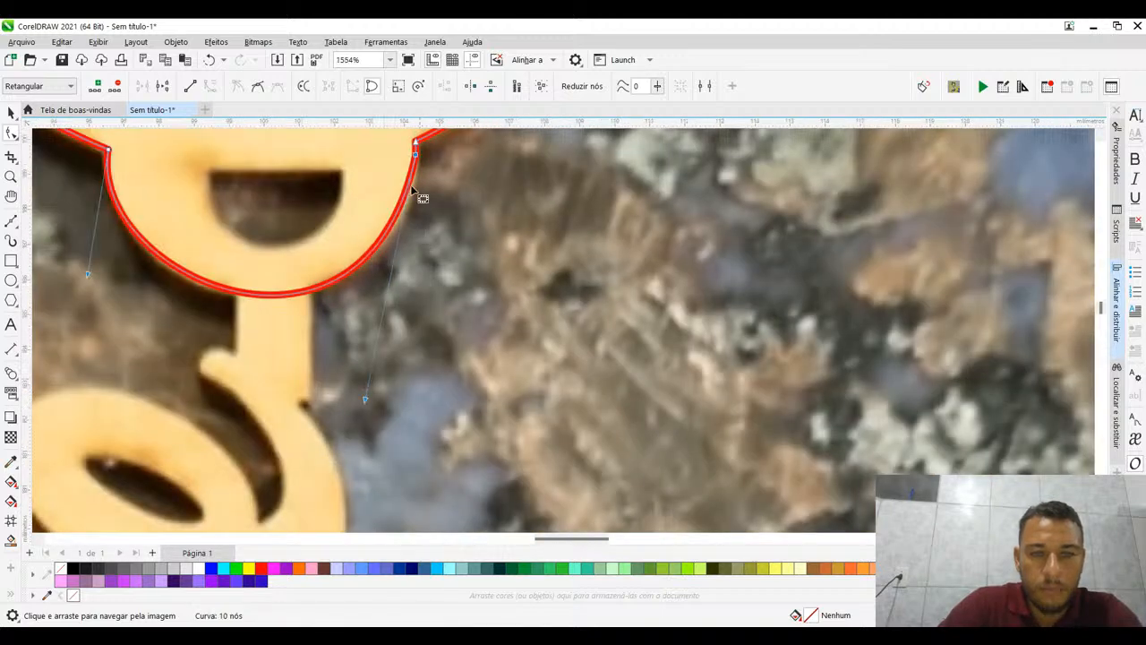
pyautogui.click(451, 178)
pyautogui.moveTo(293, 336); pyautogui.dragTo(302, 331)
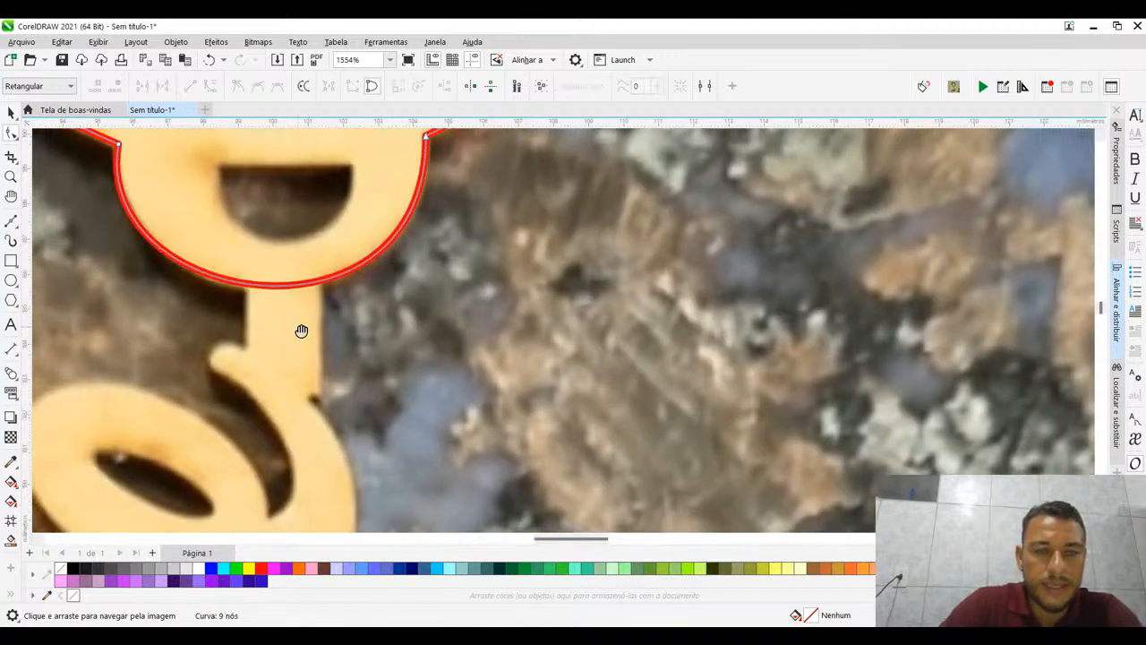
pyautogui.scroll(-8, 307, 335)
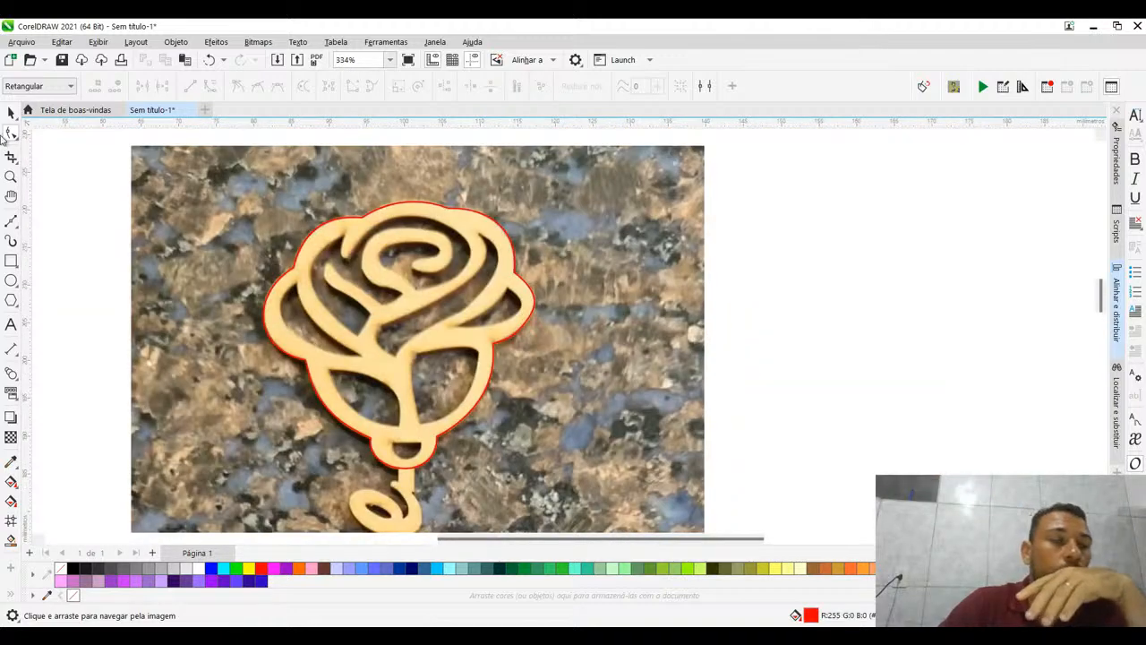
# - Place a copy of the finished rose outline beside the photo, centred at about X 166 mm, Y 214 mm
pyautogui.press('space')
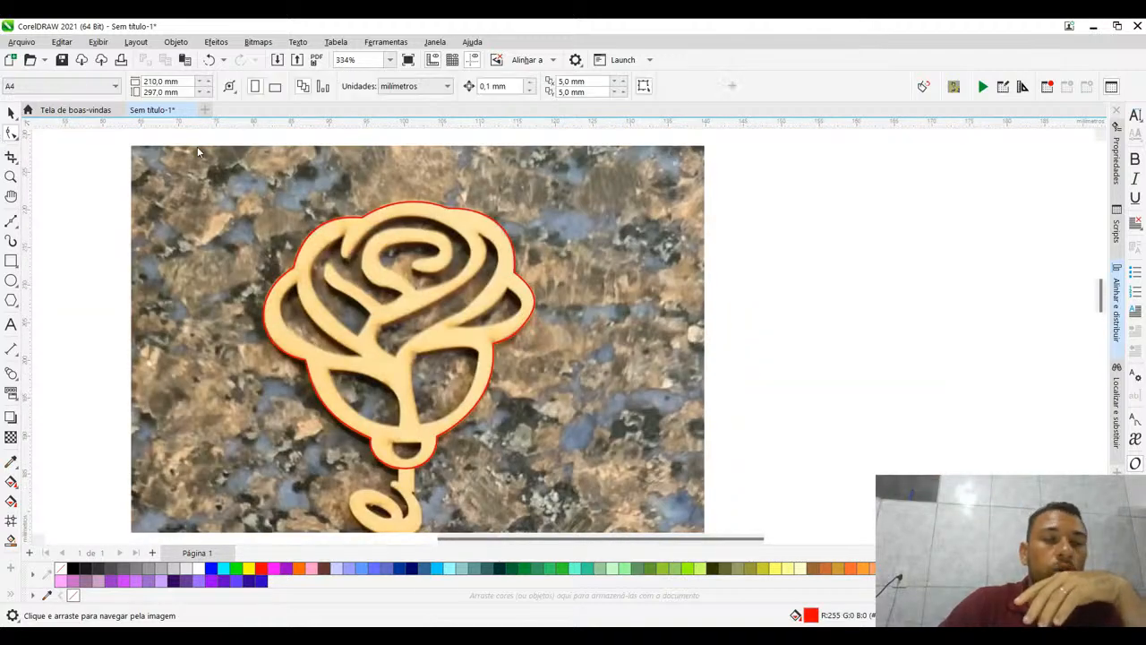
pyautogui.click(507, 236)
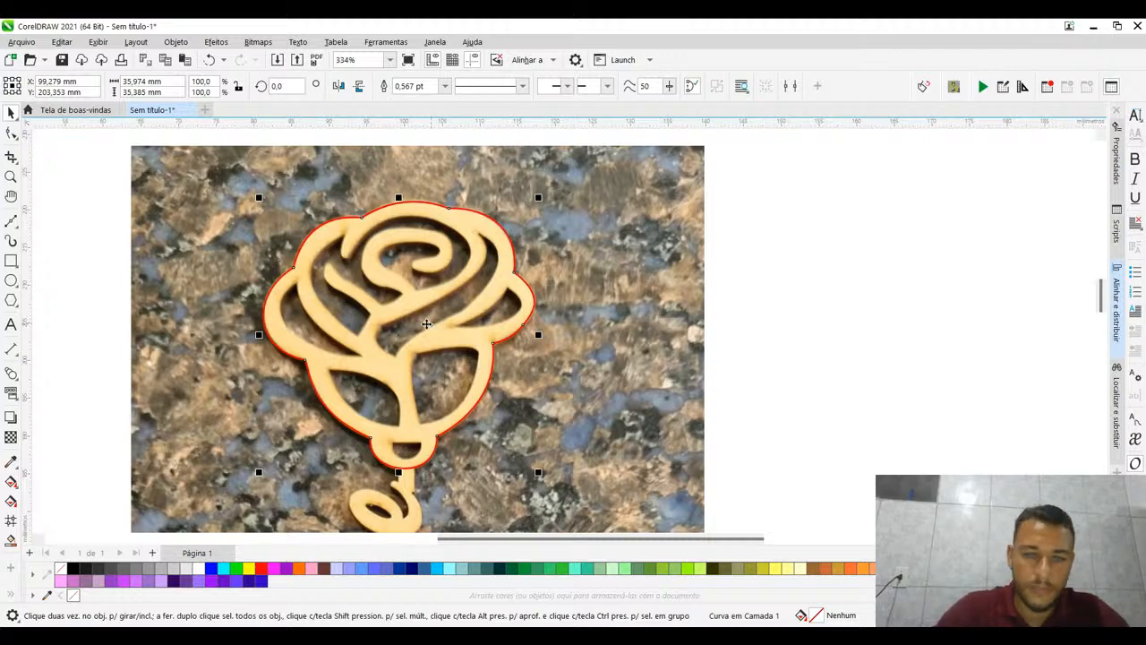
pyautogui.scroll(-1, 426, 323)
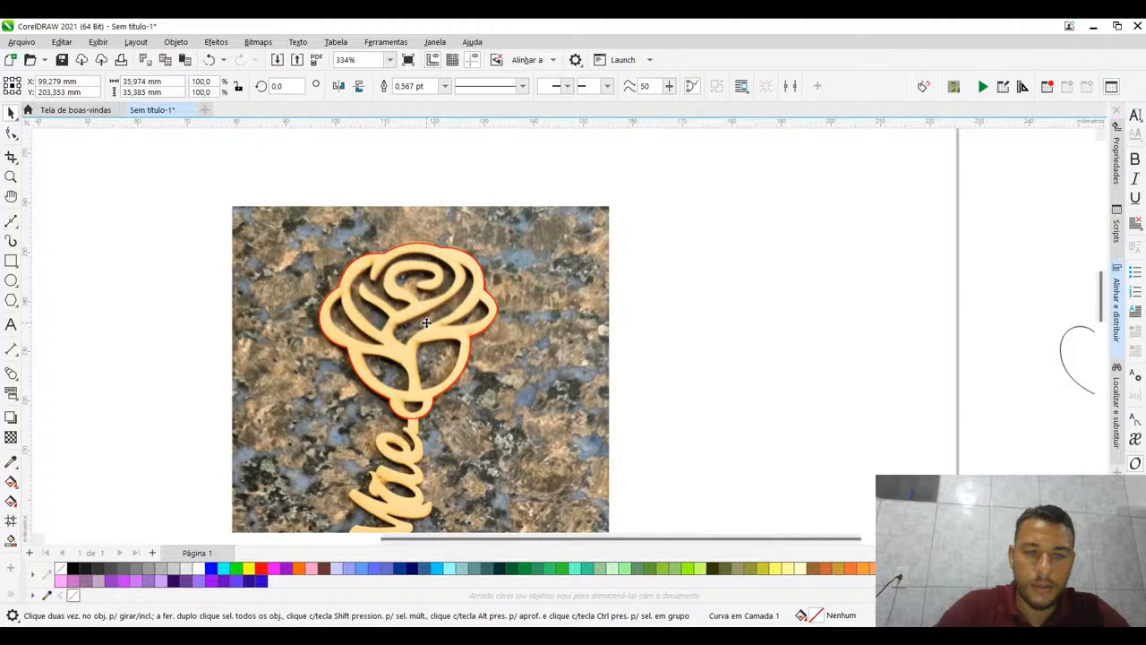
pyautogui.scroll(-1, 427, 322)
pyautogui.moveTo(426, 323); pyautogui.dragTo(539, 258)
pyautogui.rightClick(539, 259)
pyautogui.click(541, 255)
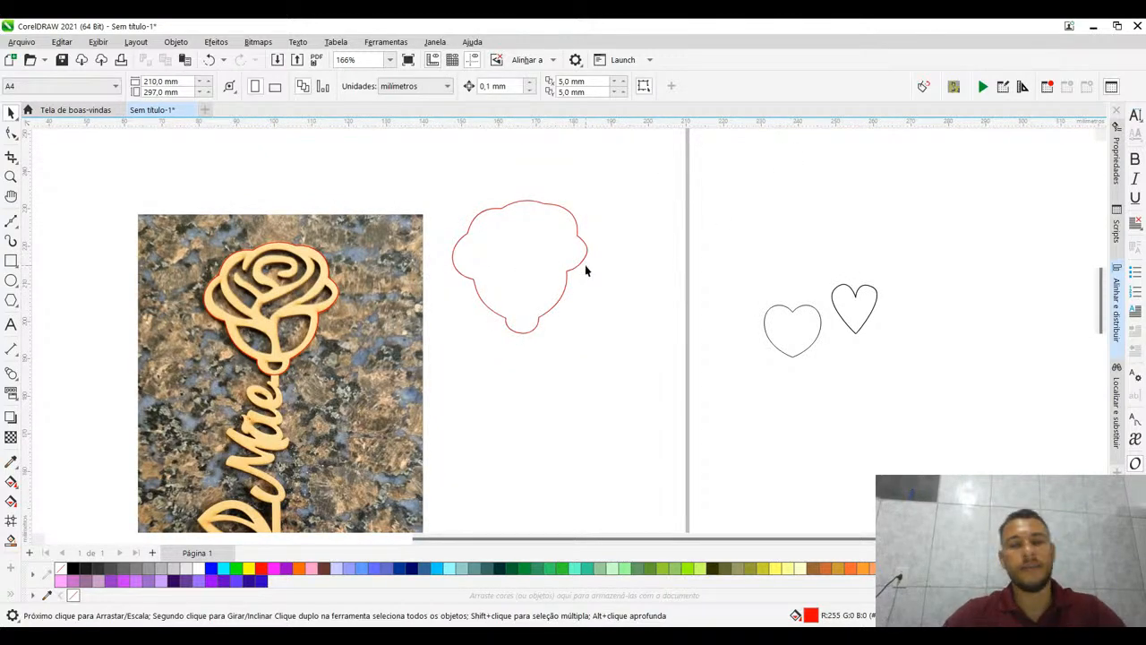
# - Examine the copied rose outline up close and compare it with the traced photo
pyautogui.scroll(5, 584, 265)
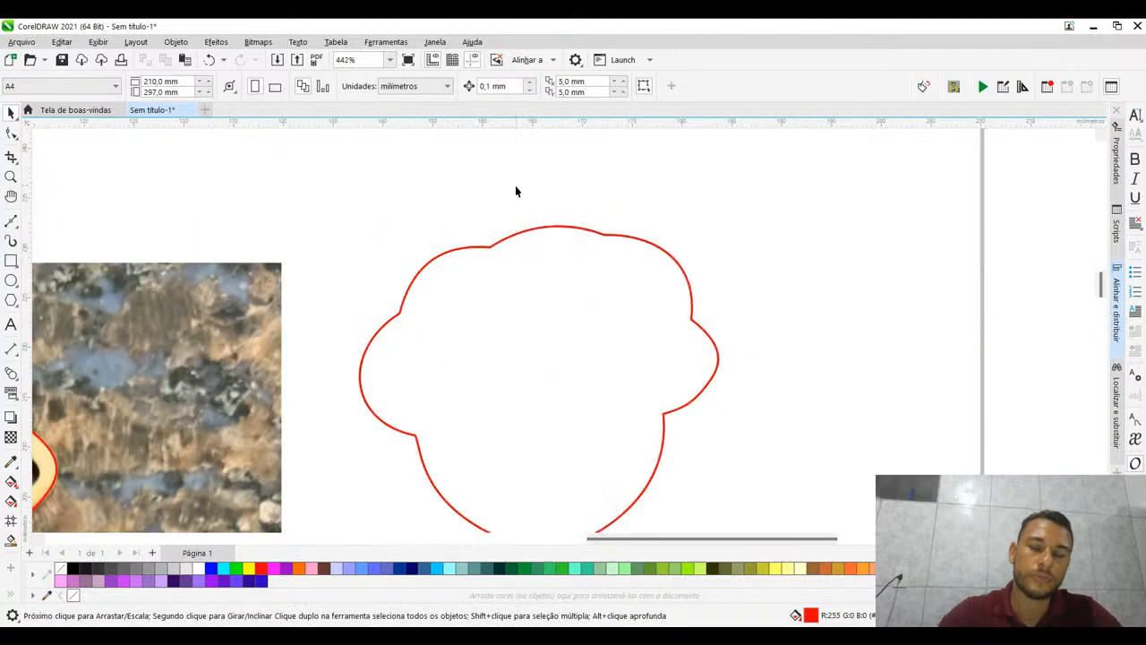
pyautogui.scroll(-5, 513, 190)
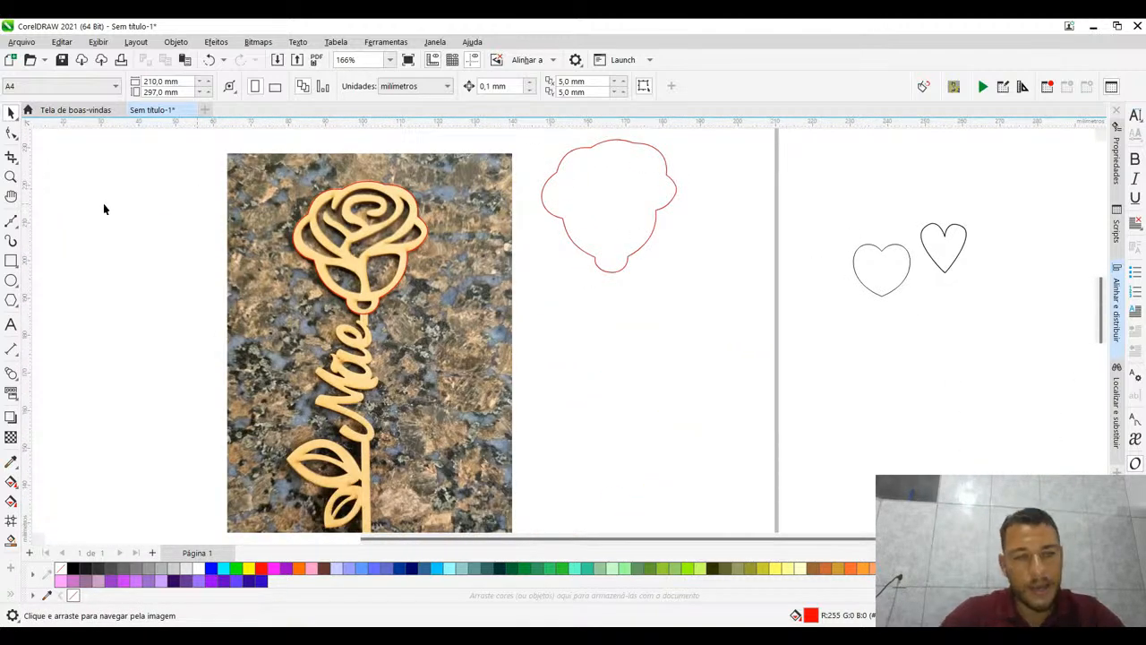
pyautogui.moveTo(257, 159); pyautogui.dragTo(359, 208)
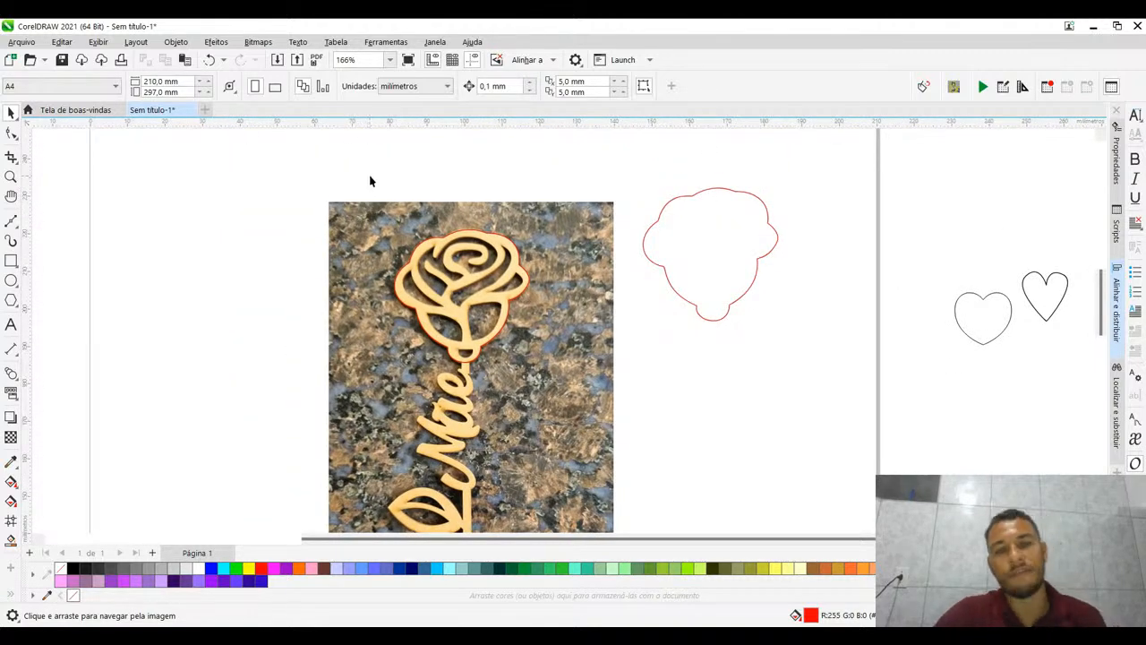
pyautogui.scroll(-4, 369, 179)
pyautogui.press('space')
pyautogui.scroll(4, 388, 231)
pyautogui.press('space')
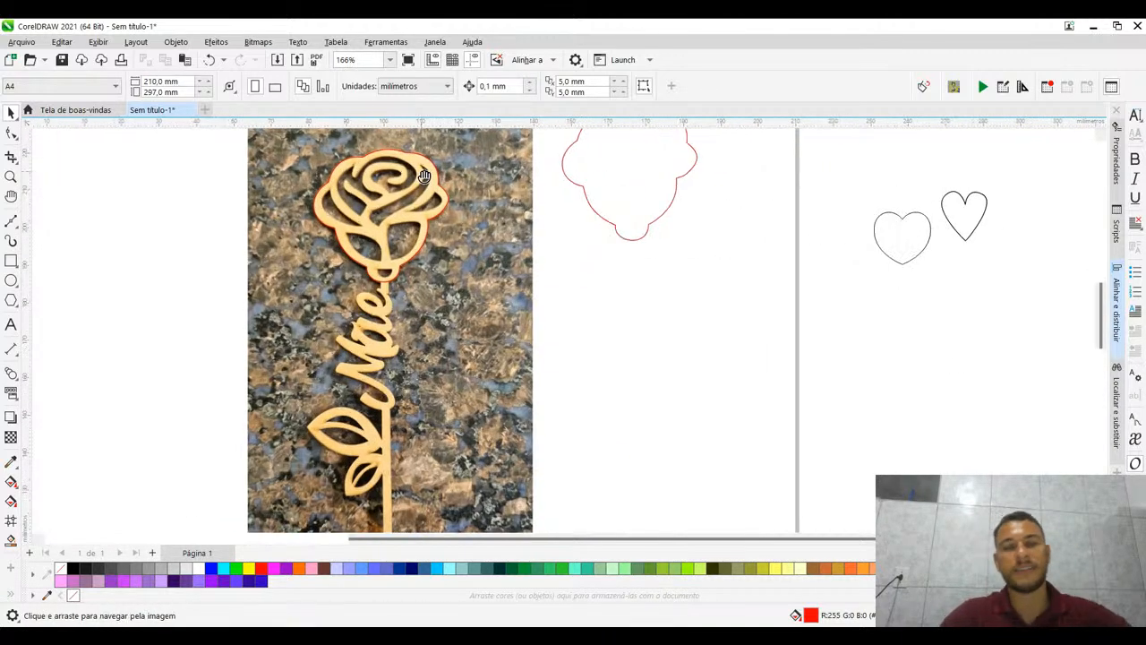
pyautogui.moveTo(439, 257); pyautogui.dragTo(403, 235)
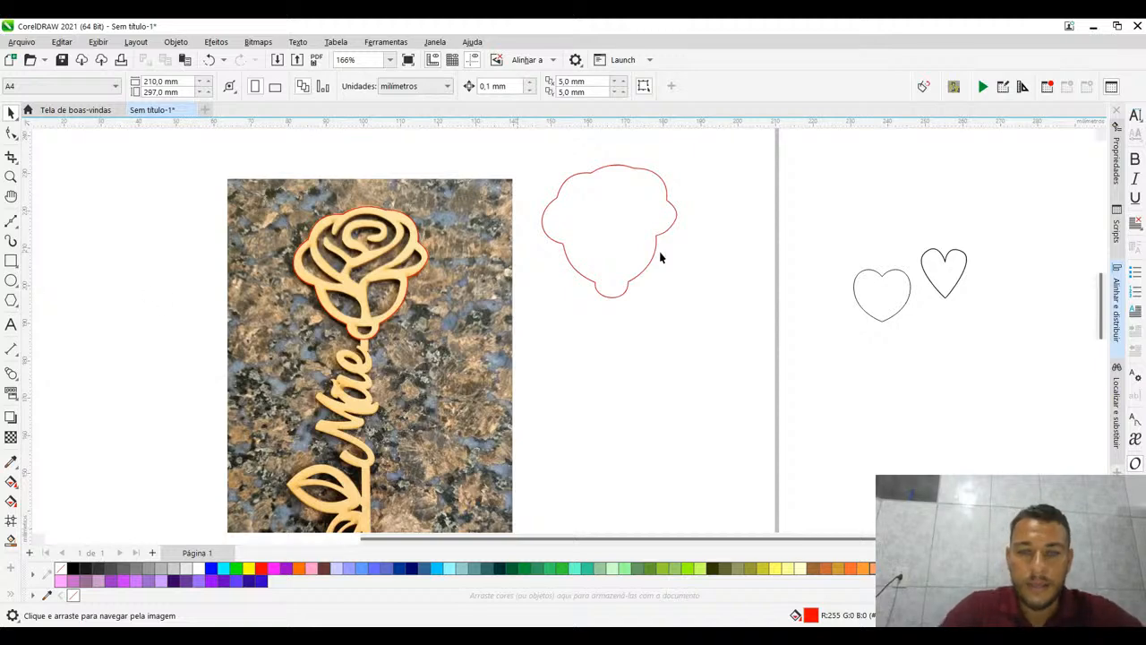
# - Move the copied rose outline lower and farther from the photo, to about X 173 mm, Y 195 mm
pyautogui.click(612, 171)
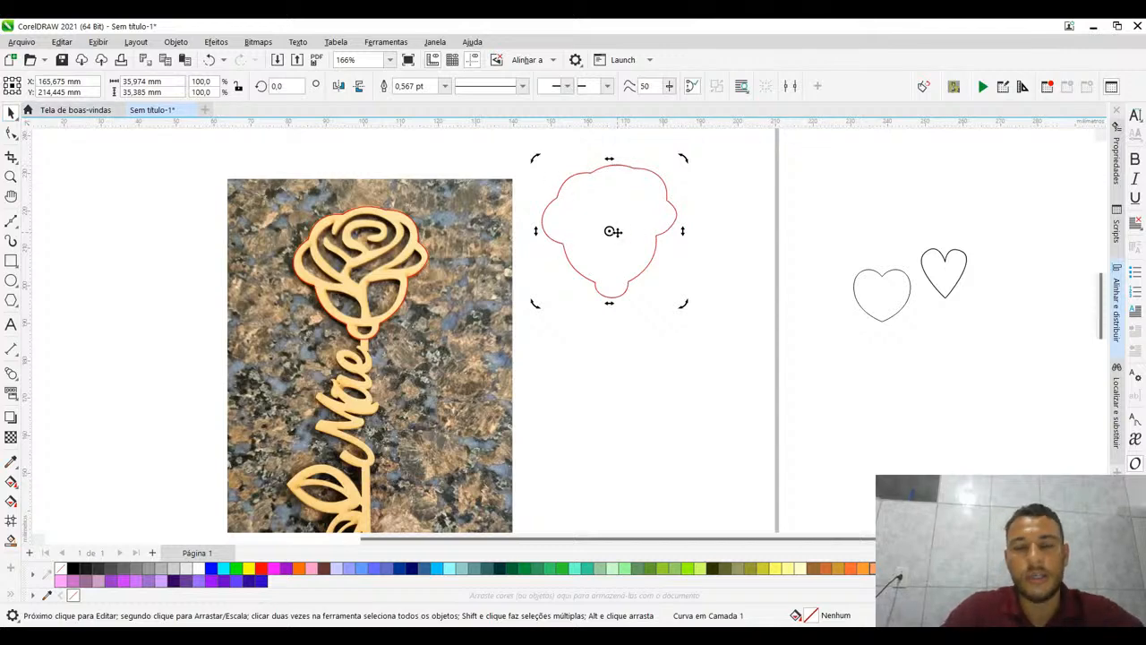
pyautogui.moveTo(617, 232); pyautogui.dragTo(646, 303)
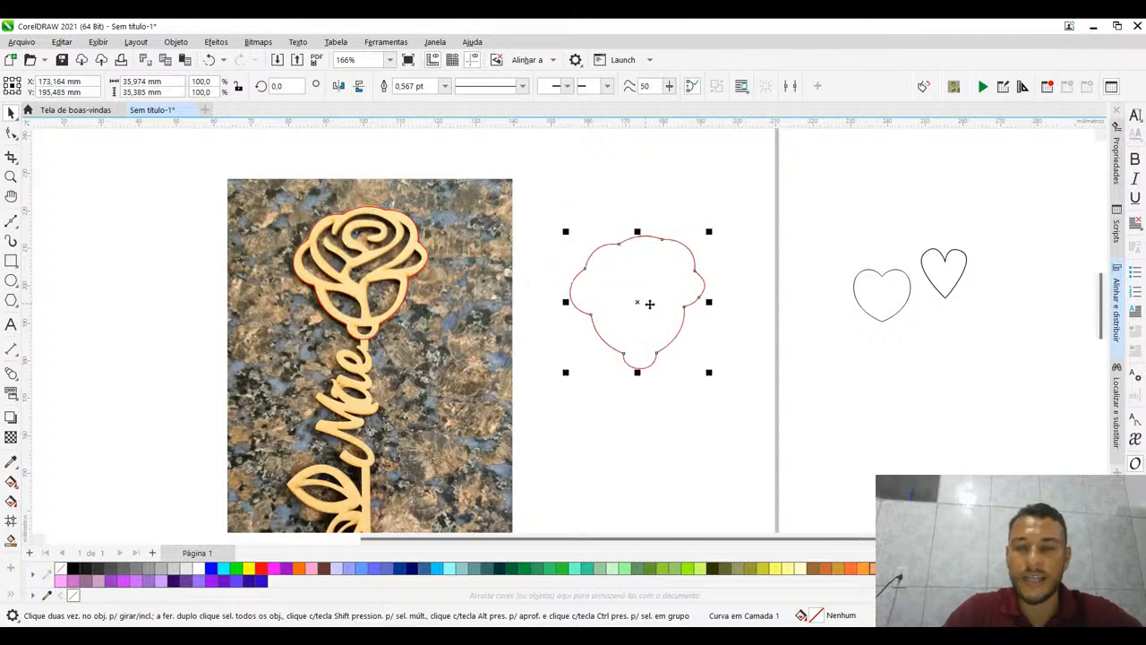
pyautogui.click(721, 259)
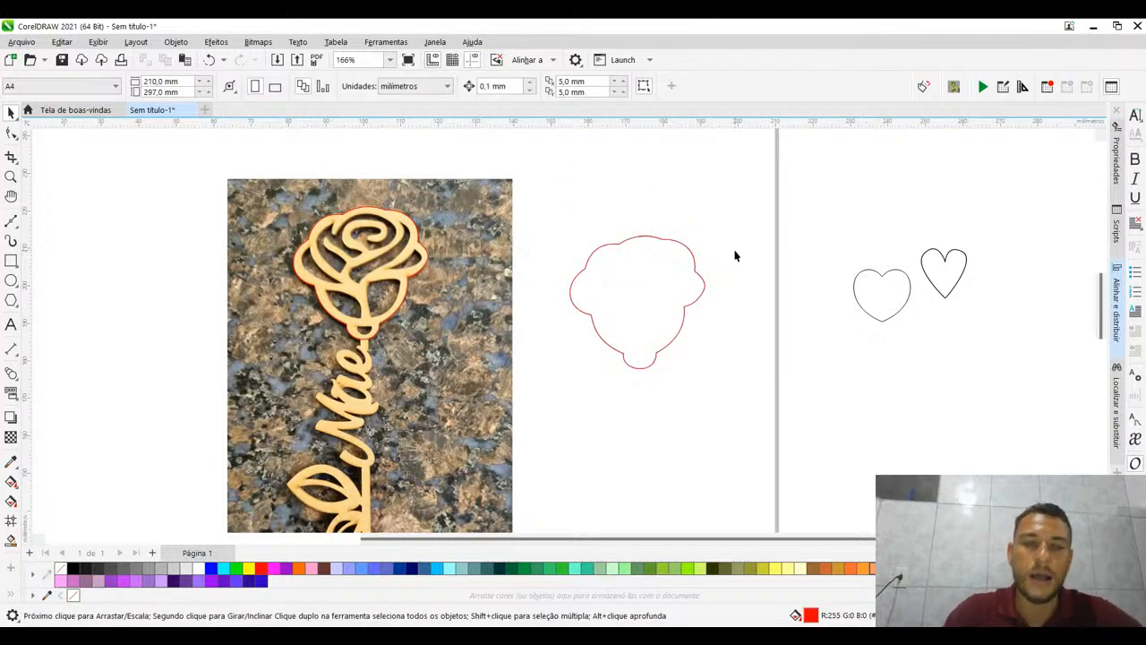
# - Review the whole photo from rose to stem against the traced outline, and select the traced outline and its copy in turn
pyautogui.scroll(-3, 547, 299)
pyautogui.moveTo(599, 385); pyautogui.dragTo(529, 275)
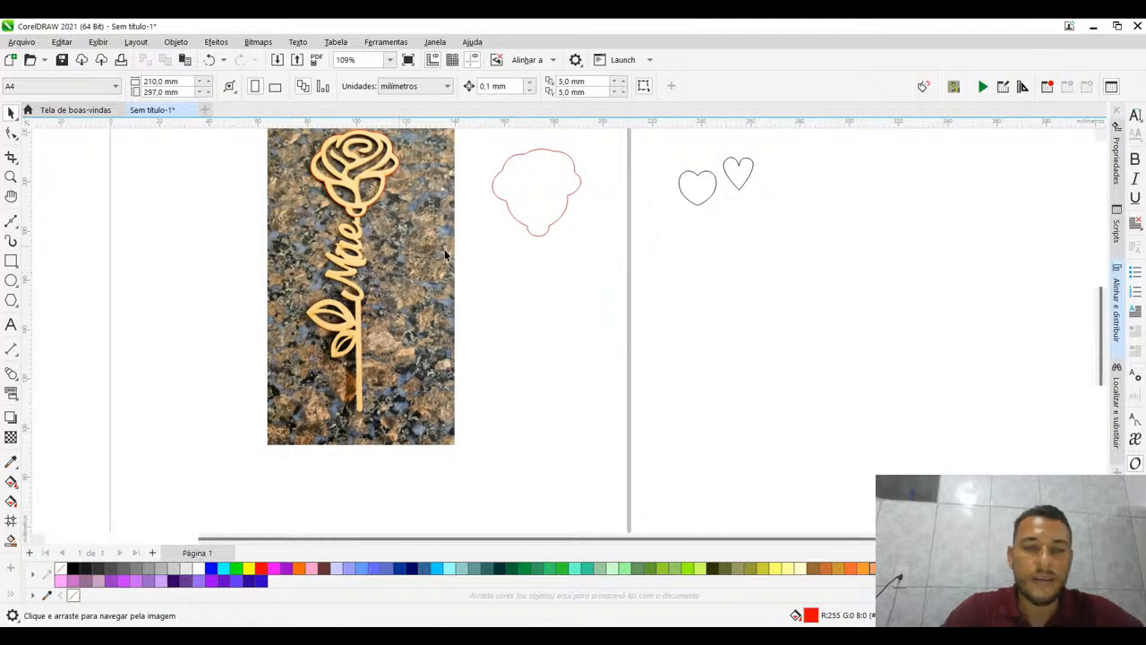
pyautogui.moveTo(444, 249); pyautogui.dragTo(412, 342)
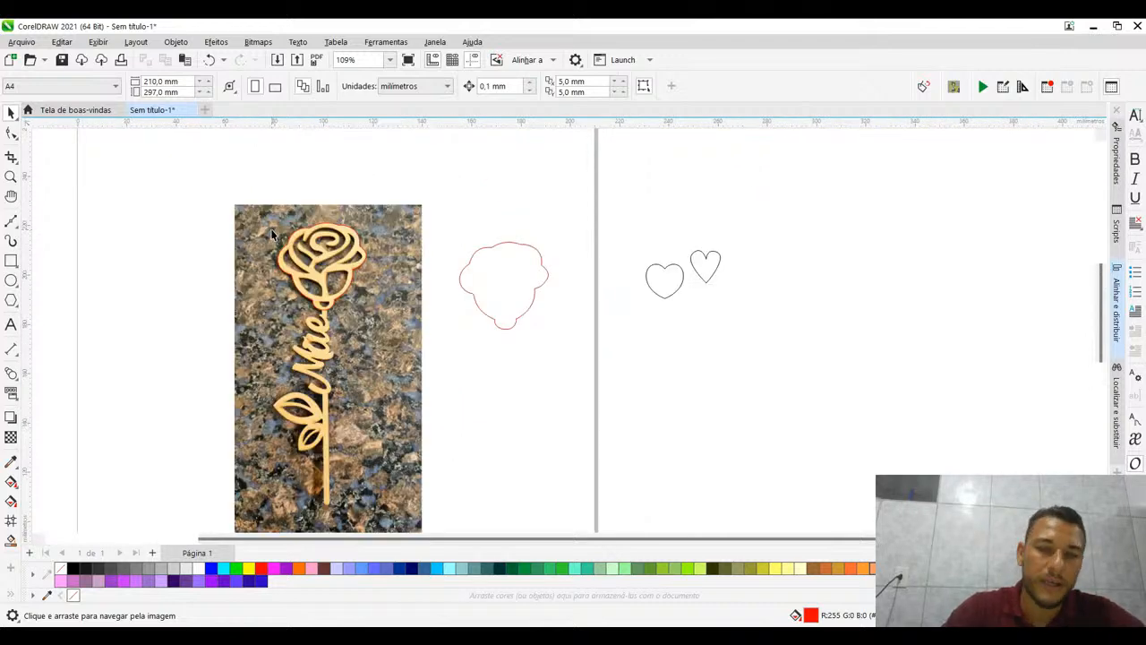
pyautogui.scroll(2, 271, 230)
pyautogui.scroll(-2, 461, 278)
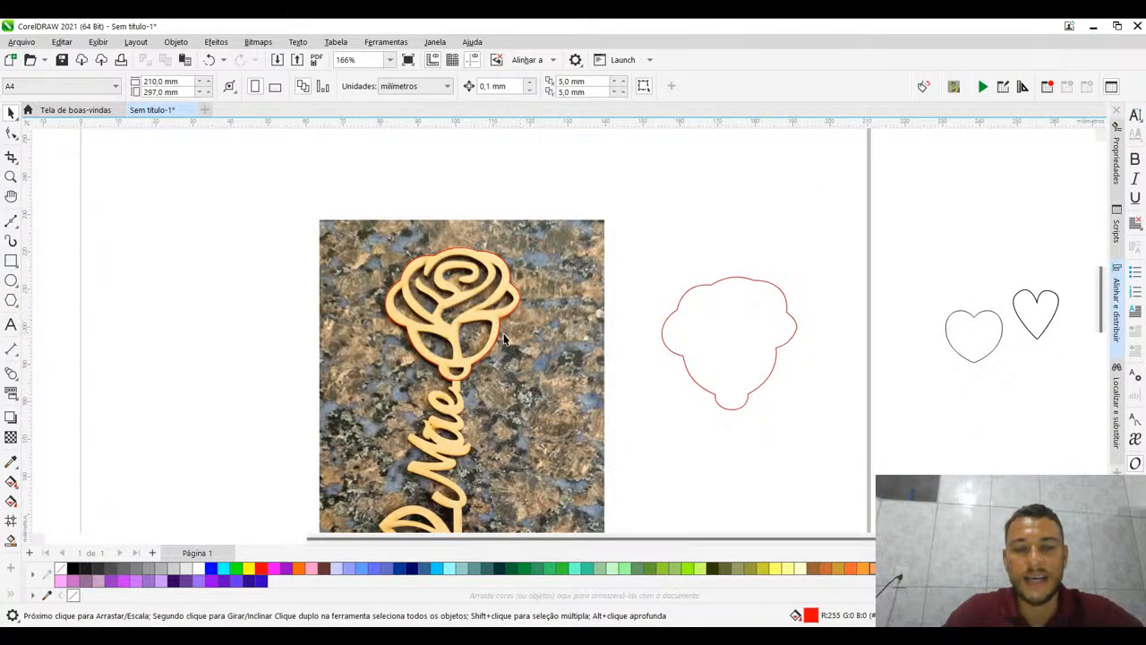
pyautogui.doubleClick(504, 339)
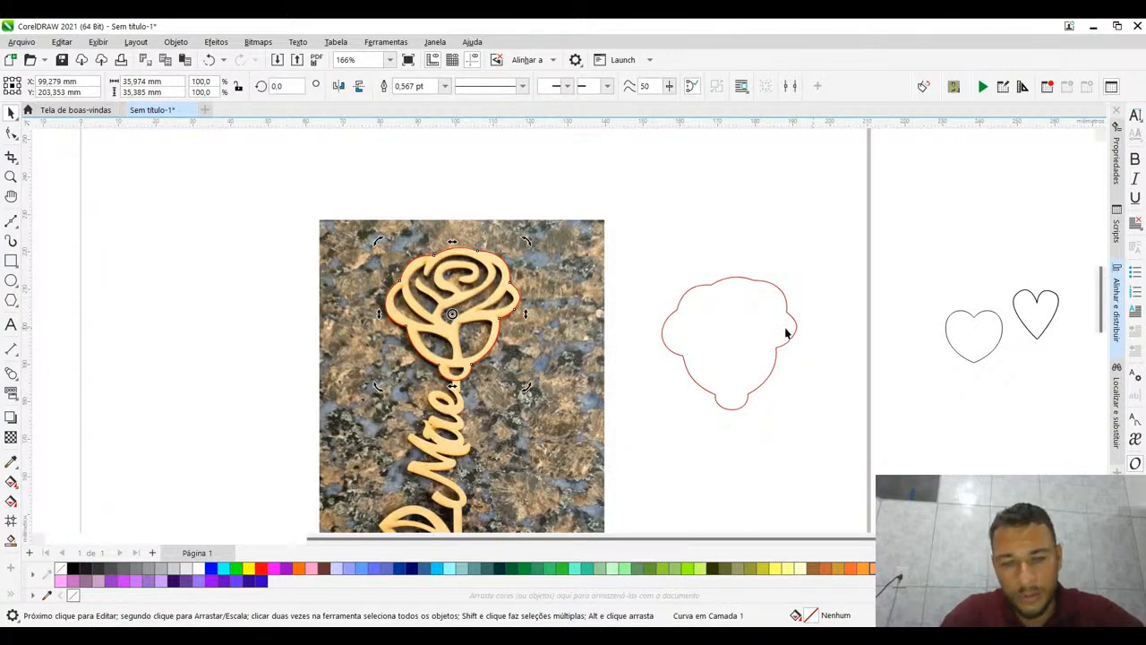
pyautogui.moveTo(510, 338); pyautogui.dragTo(490, 263)
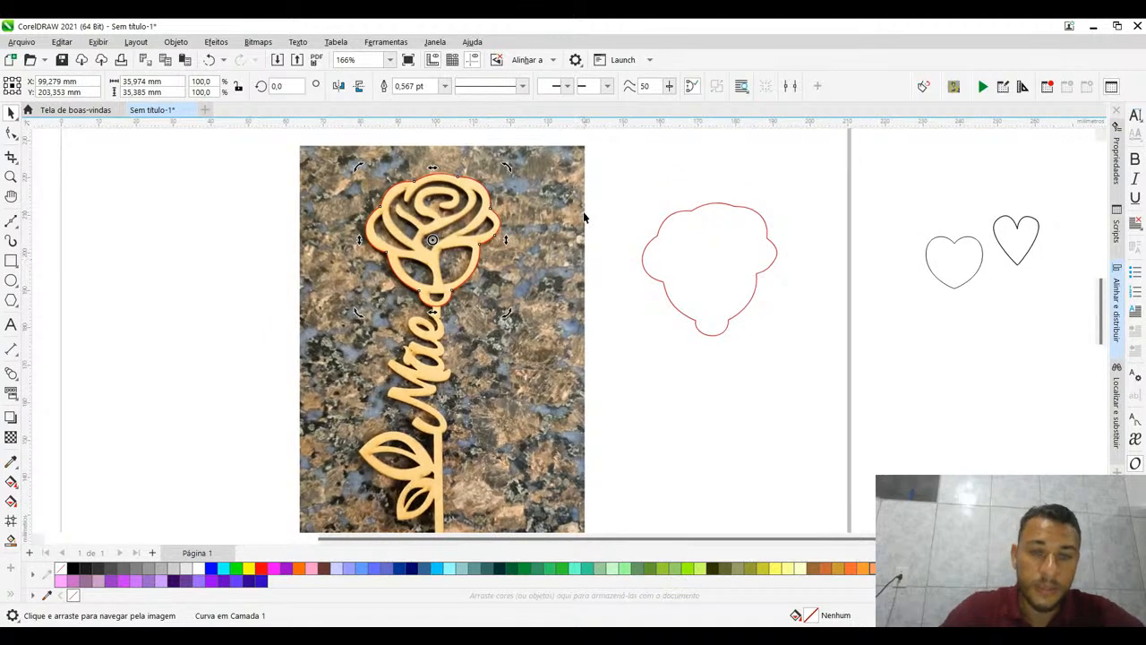
pyautogui.scroll(-2, 425, 228)
pyautogui.scroll(2, 468, 271)
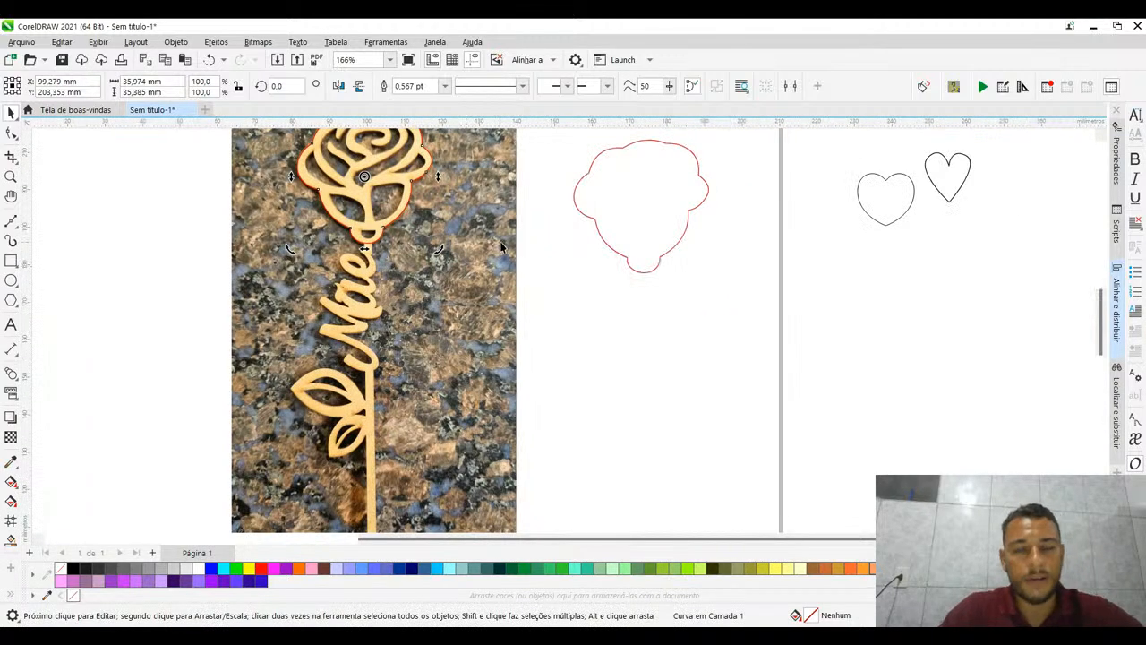
pyautogui.moveTo(502, 249); pyautogui.dragTo(445, 291)
pyautogui.press('space')
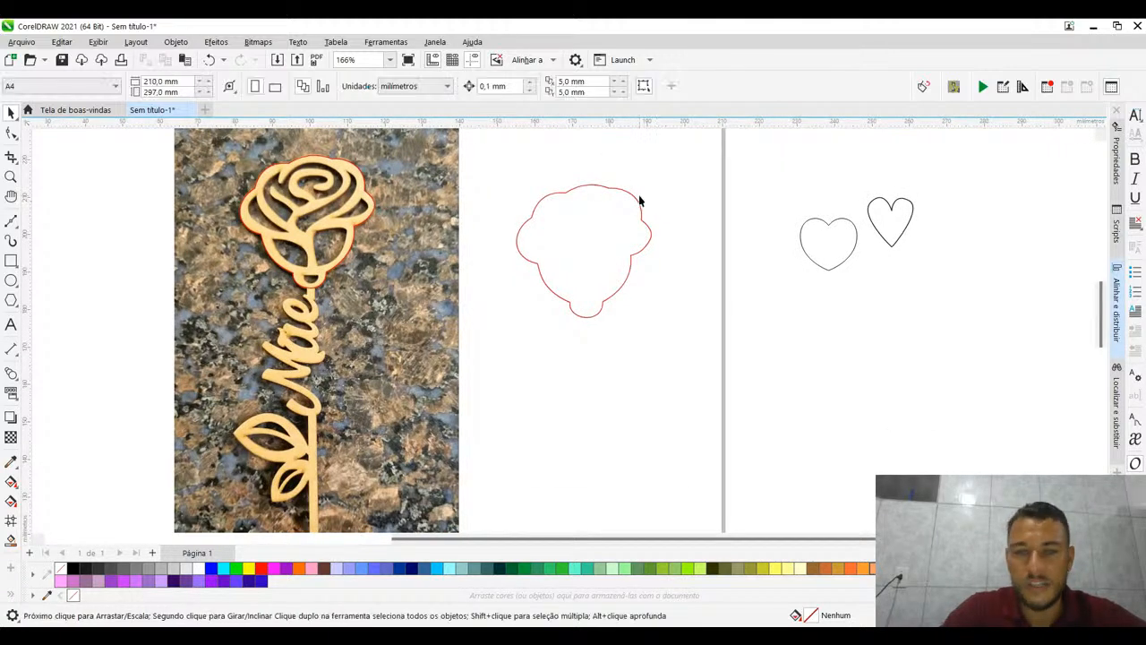
pyautogui.click(631, 192)
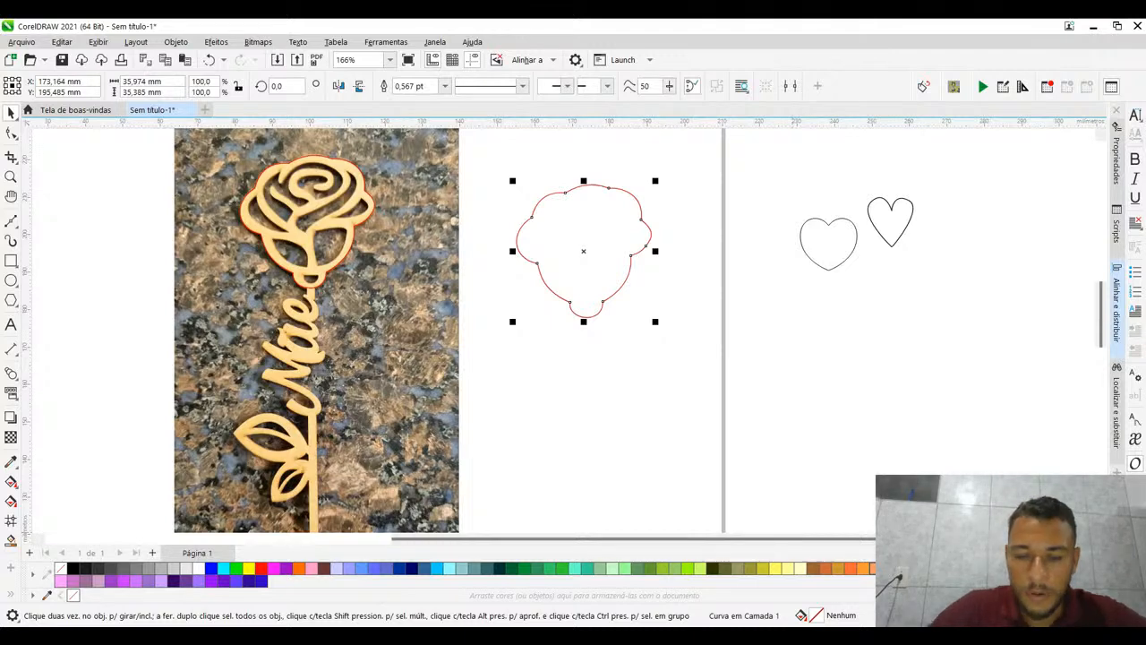
pyautogui.hotkey('alt', 'Tab')
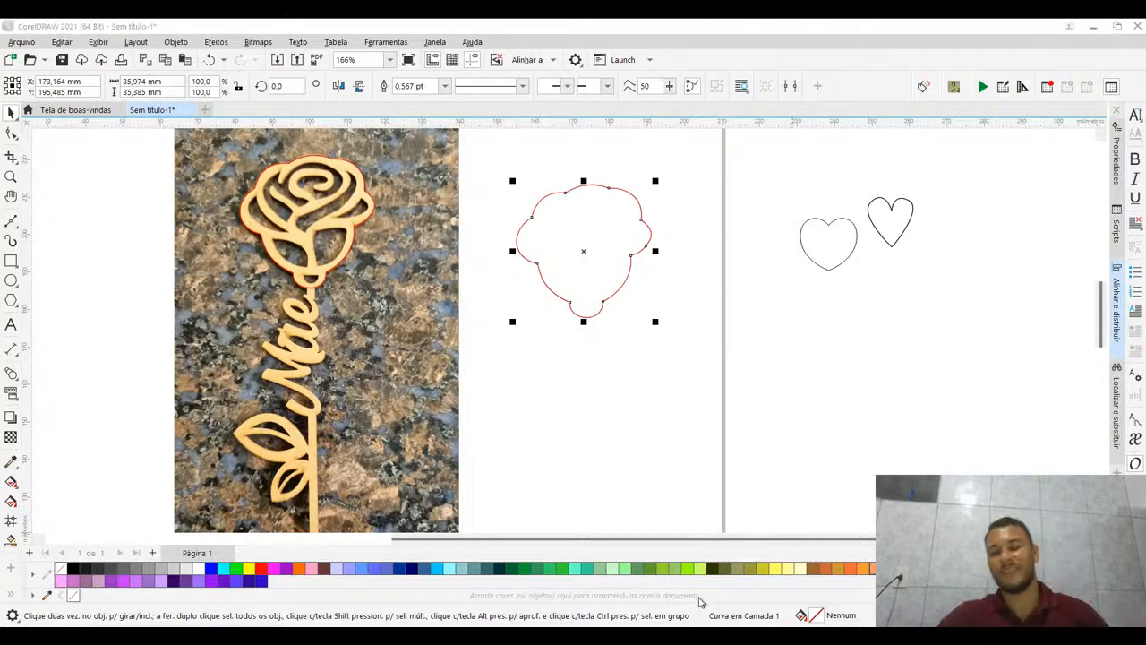